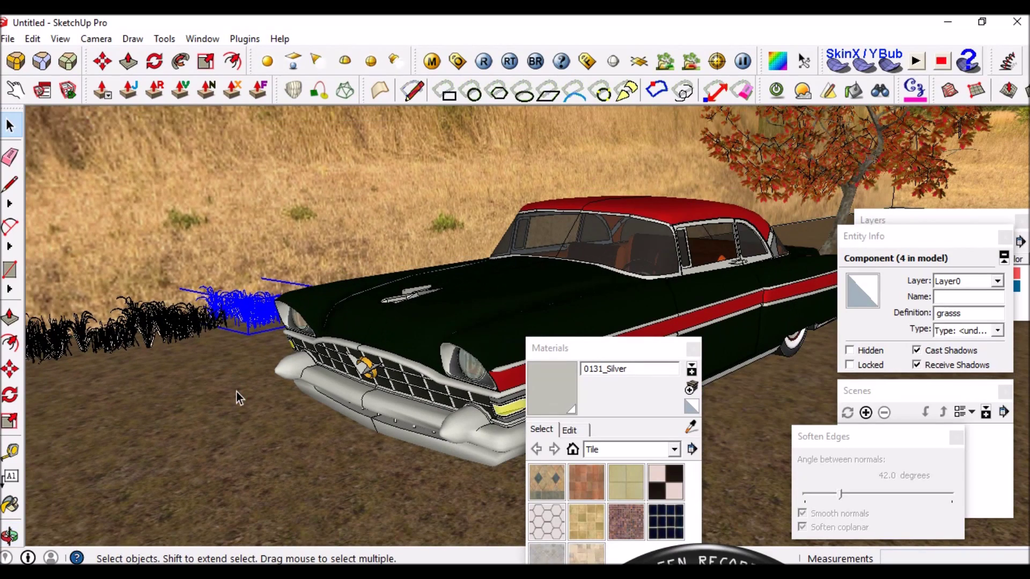
Add Scene 1 from the current car view and run a V-Ray render of it.
{"action": "left_click_drag", "start_coordinate": [590, 353], "coordinate": [110, 144]}
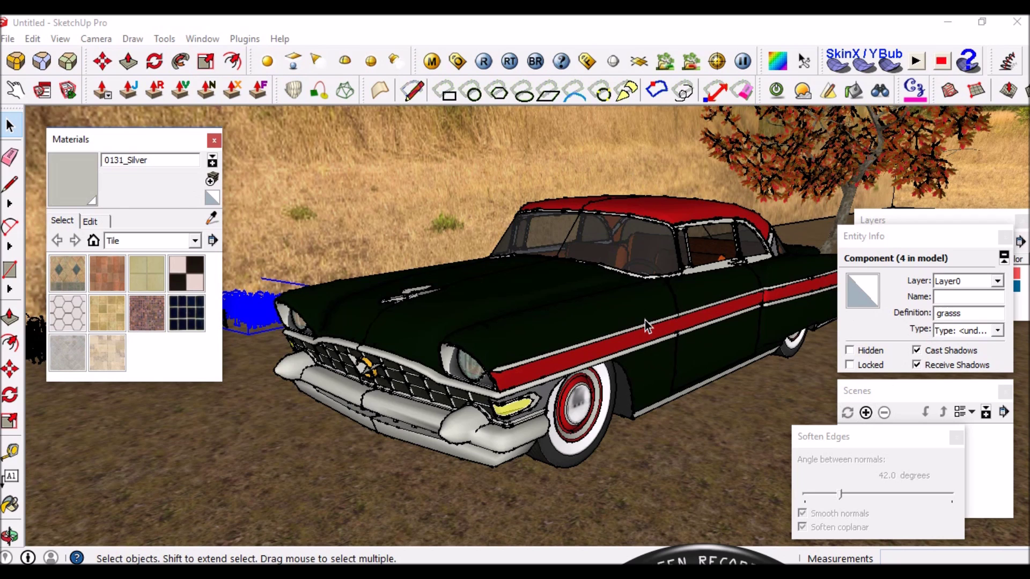
{"action": "left_click", "coordinate": [866, 412]}
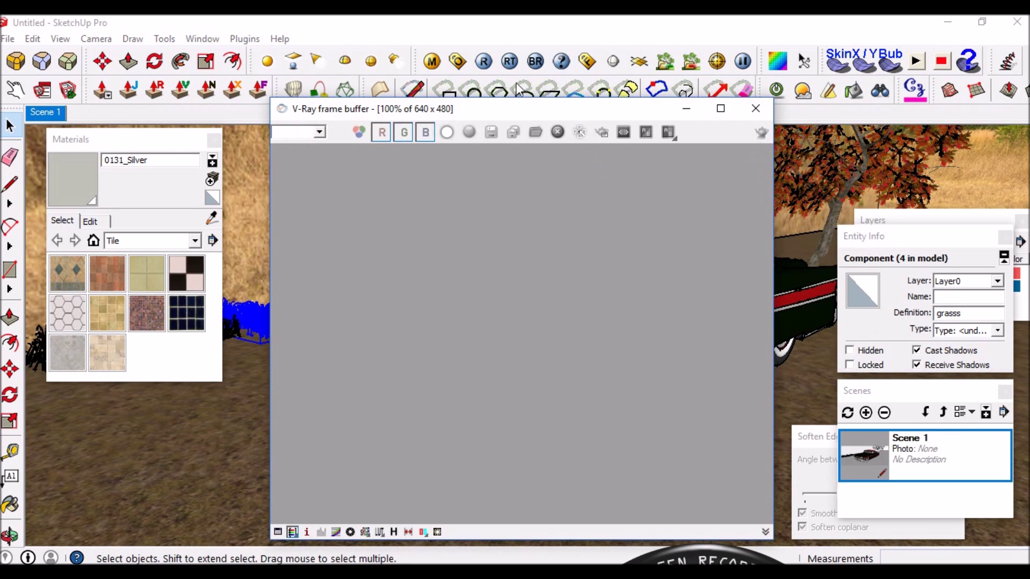
{"action": "left_click", "coordinate": [484, 61]}
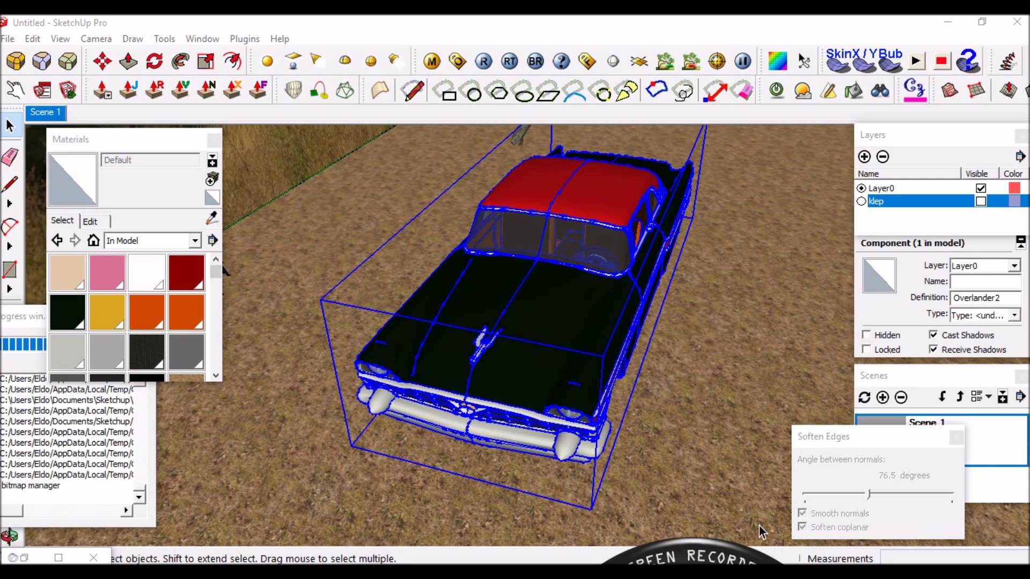
Orbit and zoom around the car's side, front grille, headlight and front wheel.
{"action": "mouse_move", "coordinate": [568, 310]}
{"action": "middle_mouse_down"}
{"action": "mouse_move", "coordinate": [517, 283]}
{"action": "mouse_move", "coordinate": [602, 352]}
{"action": "middle_mouse_up"}
{"action": "scroll", "coordinate": [495, 282], "scroll_direction": "up", "scroll_amount": 3}
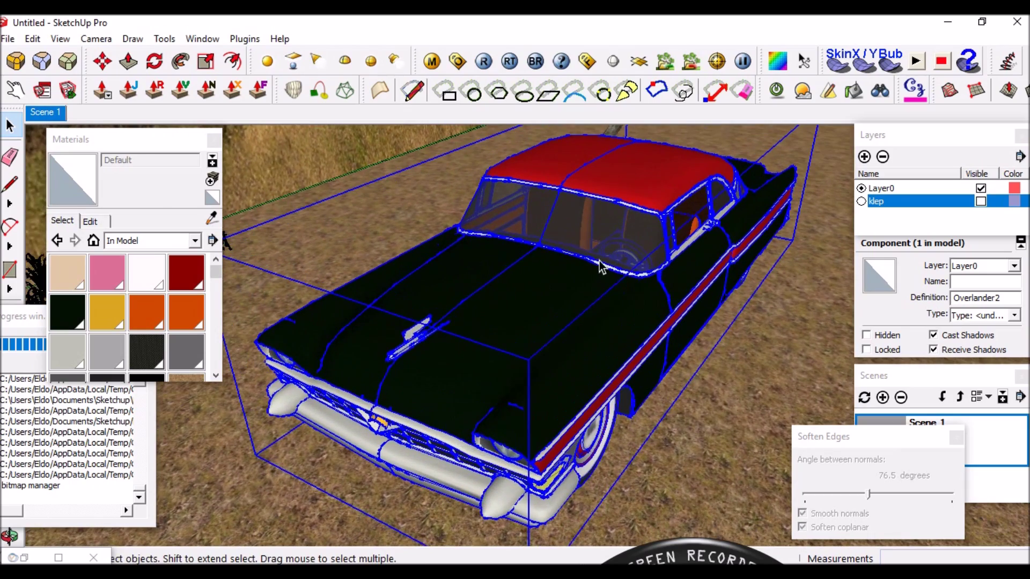
{"action": "middle_click_drag", "start_coordinate": [561, 321], "coordinate": [519, 292]}
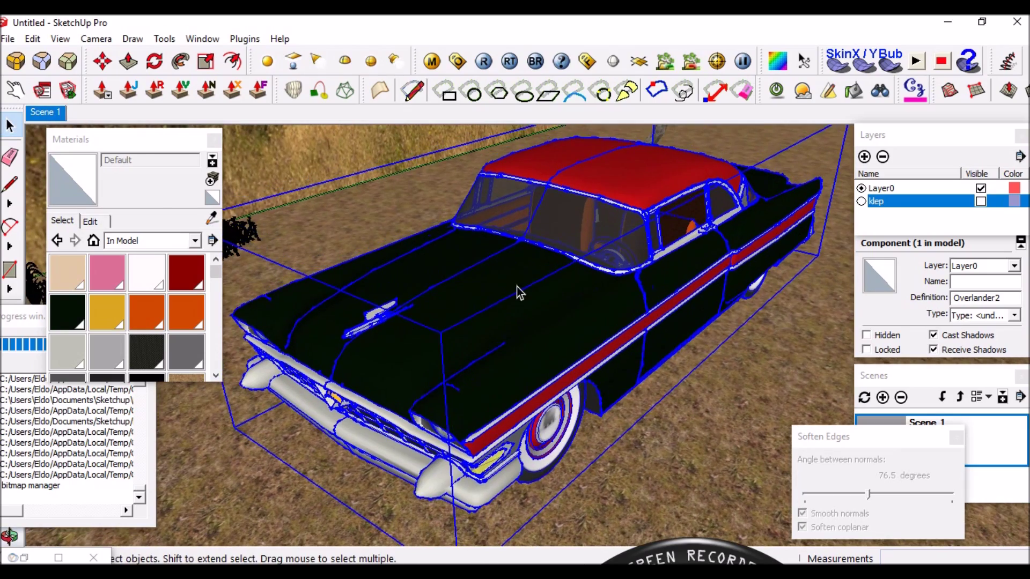
{"action": "scroll", "coordinate": [402, 295], "scroll_direction": "up", "scroll_amount": 2}
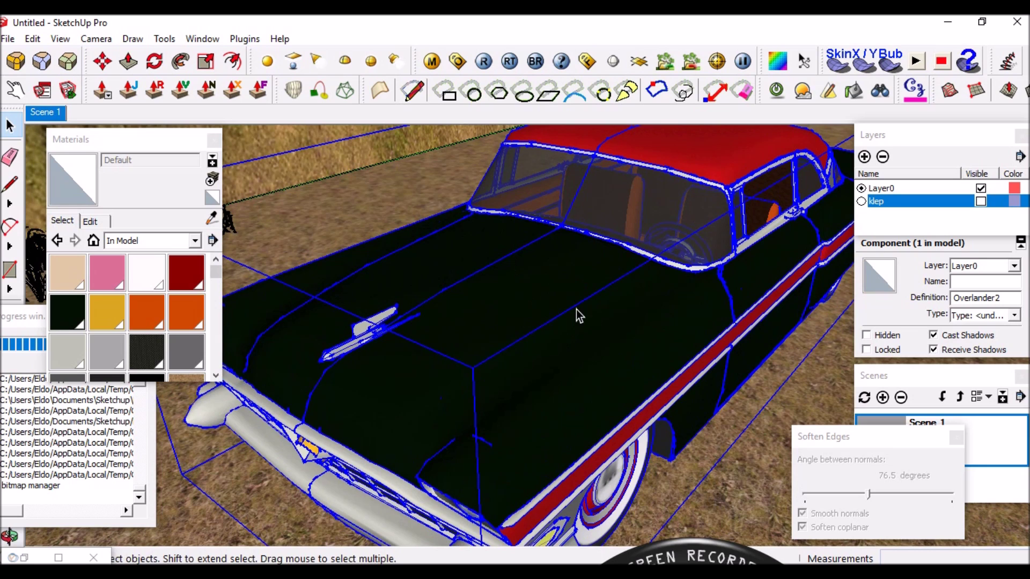
{"action": "scroll", "coordinate": [529, 338], "scroll_direction": "up", "scroll_amount": 2}
{"action": "scroll", "coordinate": [529, 337], "scroll_direction": "up", "scroll_amount": 1}
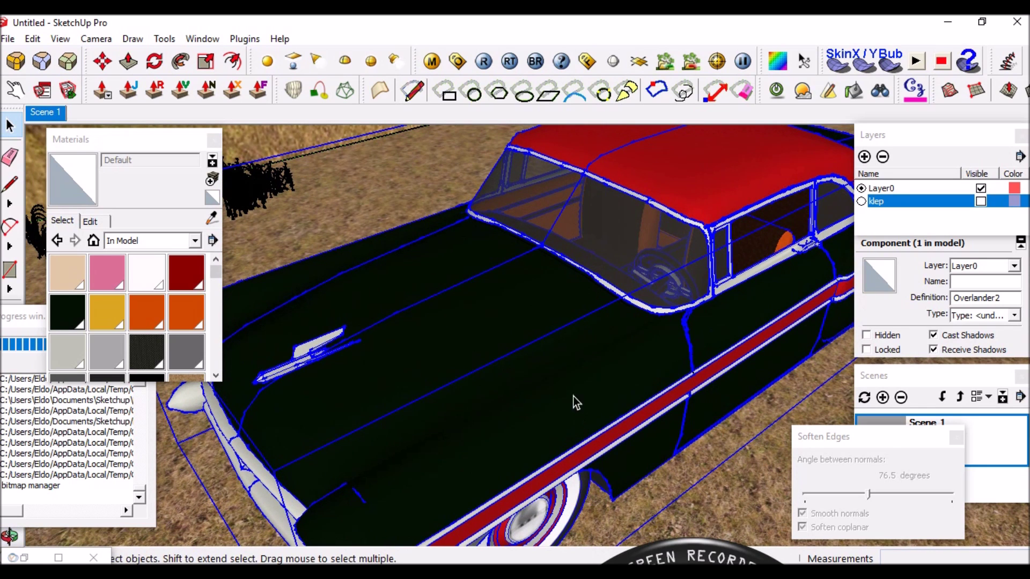
{"action": "middle_click_drag", "start_coordinate": [616, 317], "coordinate": [671, 280]}
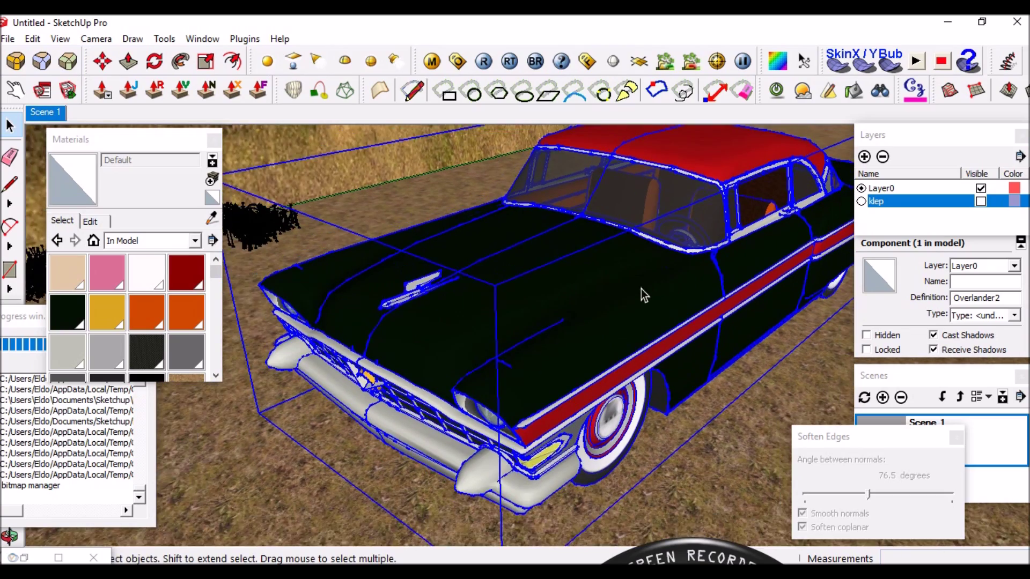
{"action": "scroll", "coordinate": [449, 341], "scroll_direction": "up", "scroll_amount": 2}
{"action": "mouse_move", "coordinate": [450, 352]}
{"action": "middle_mouse_down"}
{"action": "mouse_move", "coordinate": [497, 314]}
{"action": "mouse_move", "coordinate": [557, 423]}
{"action": "middle_mouse_up"}
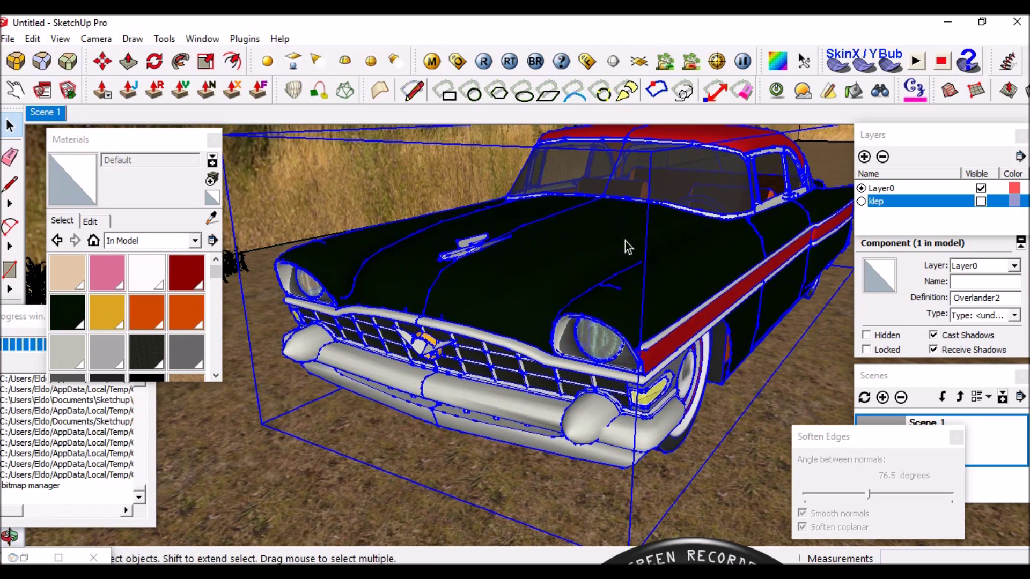
{"action": "middle_click_drag", "start_coordinate": [665, 251], "coordinate": [543, 299]}
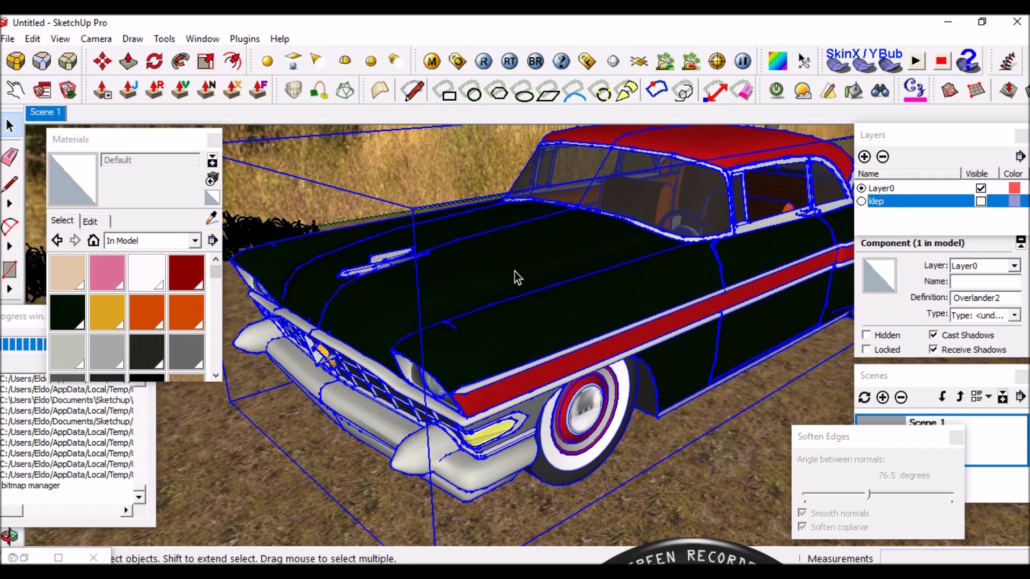
{"action": "scroll", "coordinate": [519, 284], "scroll_direction": "up", "scroll_amount": 2}
Switch to the Chrome 'rusty metal' image search results.
{"action": "key", "text": "alt+Tab"}
{"action": "scroll", "coordinate": [696, 290], "scroll_direction": "down", "scroll_amount": 3}
{"action": "scroll", "coordinate": [685, 261], "scroll_direction": "up", "scroll_amount": 3}
{"action": "scroll", "coordinate": [685, 262], "scroll_direction": "up", "scroll_amount": 5}
{"action": "scroll", "coordinate": [683, 265], "scroll_direction": "up", "scroll_amount": 5}
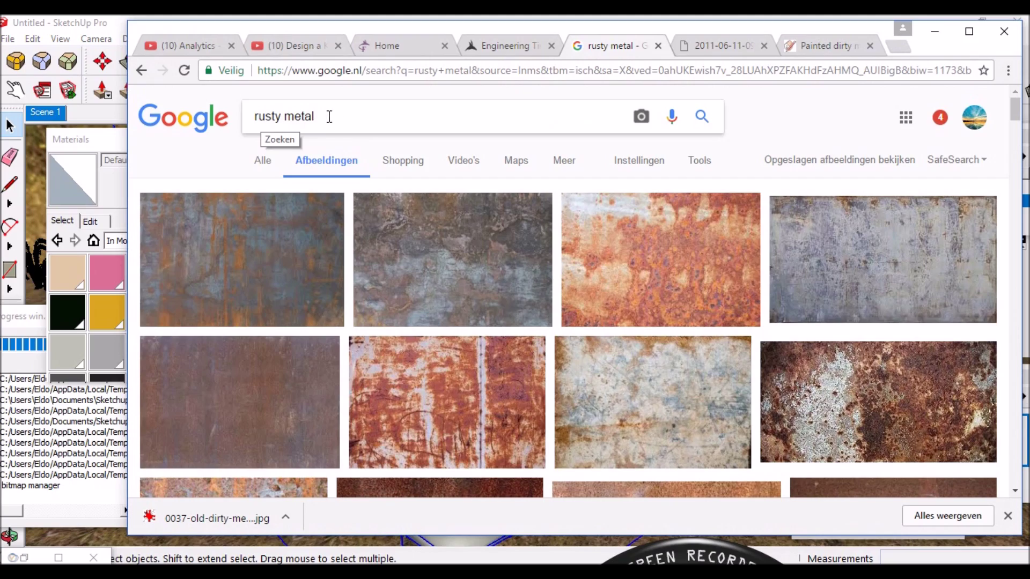
Scroll through the 'rusty metal' Google image results, then minimize Chrome back to SketchUp.
{"action": "scroll", "coordinate": [450, 209], "scroll_direction": "down", "scroll_amount": 5}
{"action": "scroll", "coordinate": [450, 209], "scroll_direction": "down", "scroll_amount": 3}
{"action": "scroll", "coordinate": [456, 211], "scroll_direction": "down", "scroll_amount": 3}
{"action": "scroll", "coordinate": [457, 212], "scroll_direction": "down", "scroll_amount": 3}
{"action": "scroll", "coordinate": [471, 217], "scroll_direction": "down", "scroll_amount": 3}
{"action": "scroll", "coordinate": [471, 217], "scroll_direction": "down", "scroll_amount": 3}
{"action": "scroll", "coordinate": [471, 217], "scroll_direction": "down", "scroll_amount": 3}
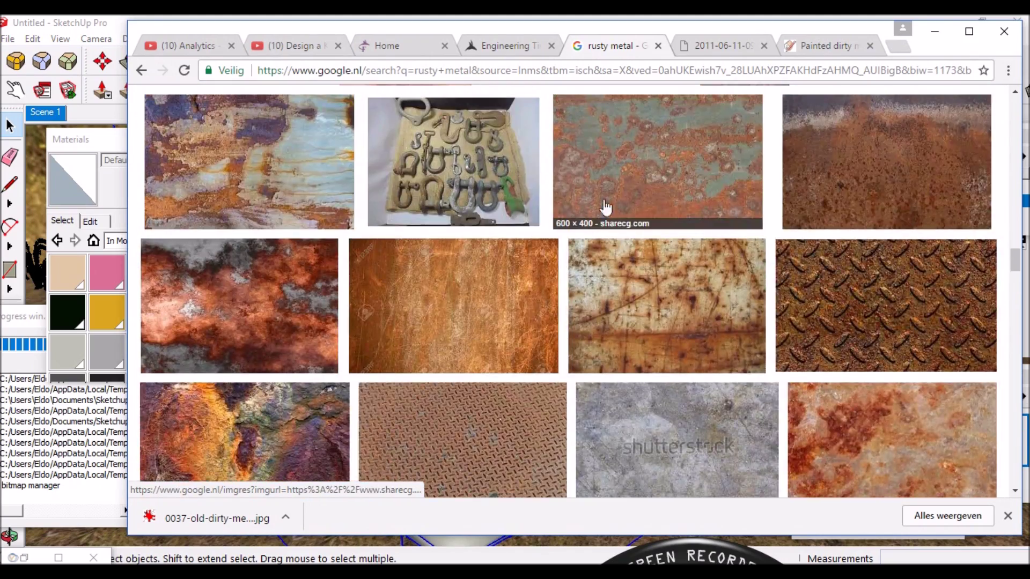
{"action": "scroll", "coordinate": [605, 207], "scroll_direction": "up", "scroll_amount": 4}
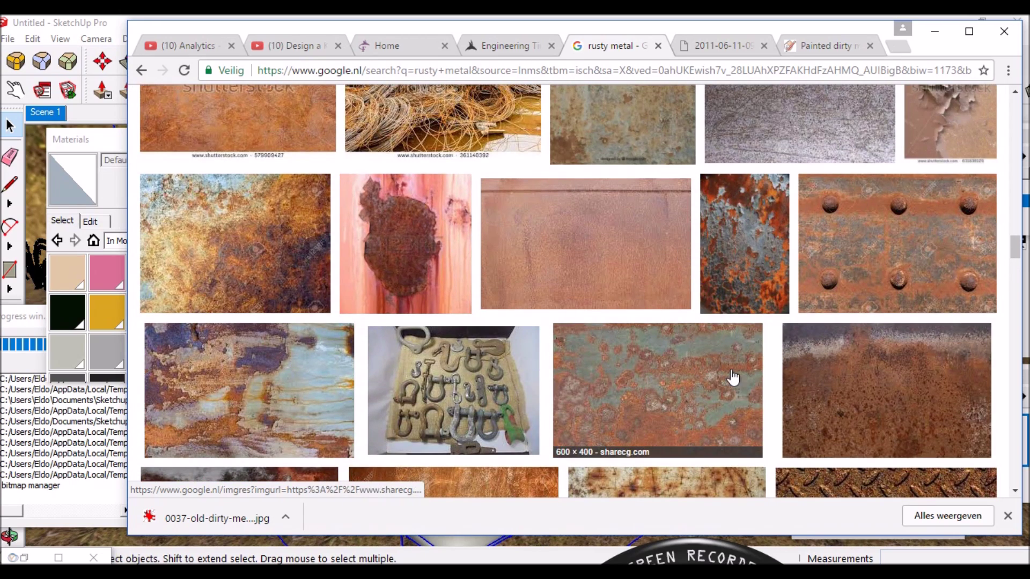
{"action": "left_click", "coordinate": [939, 37]}
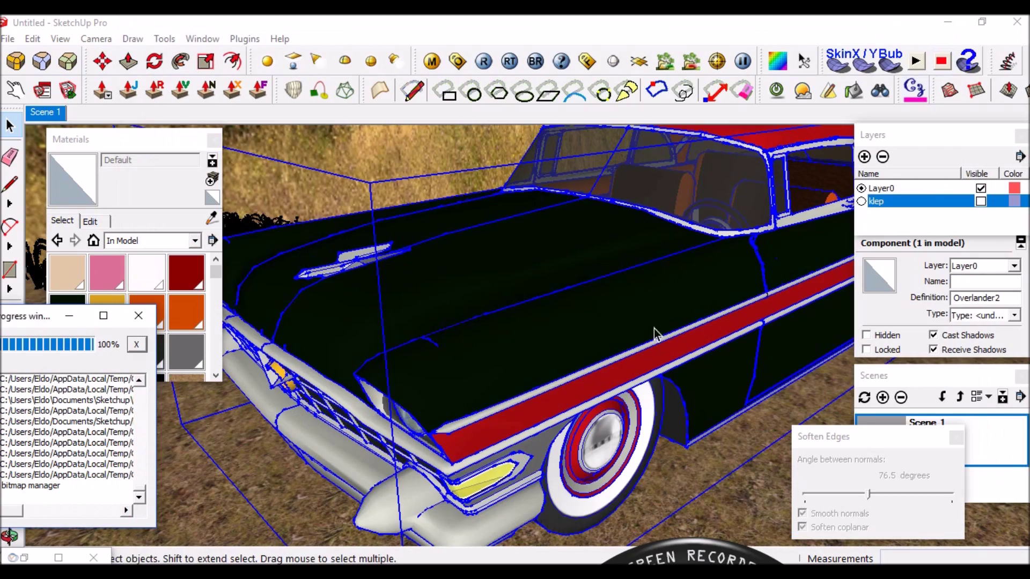
Orbit to a higher front three-quarter view of the car.
{"action": "mouse_move", "coordinate": [552, 248]}
{"action": "middle_mouse_down"}
{"action": "mouse_move", "coordinate": [668, 287]}
{"action": "mouse_move", "coordinate": [584, 276]}
{"action": "middle_mouse_up"}
{"action": "scroll", "coordinate": [655, 319], "scroll_direction": "down", "scroll_amount": 3}
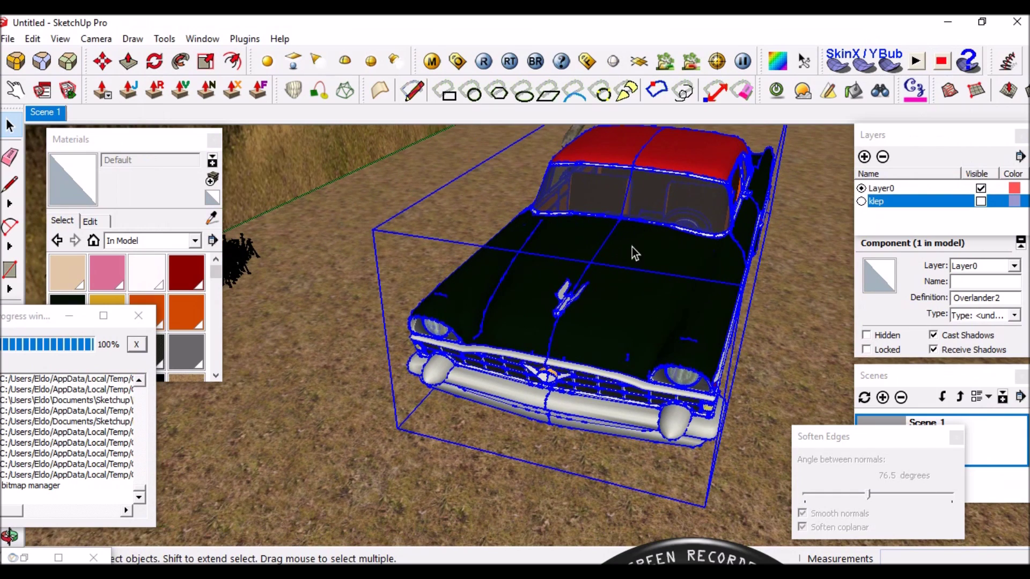
{"action": "middle_click_drag", "start_coordinate": [632, 247], "coordinate": [660, 179]}
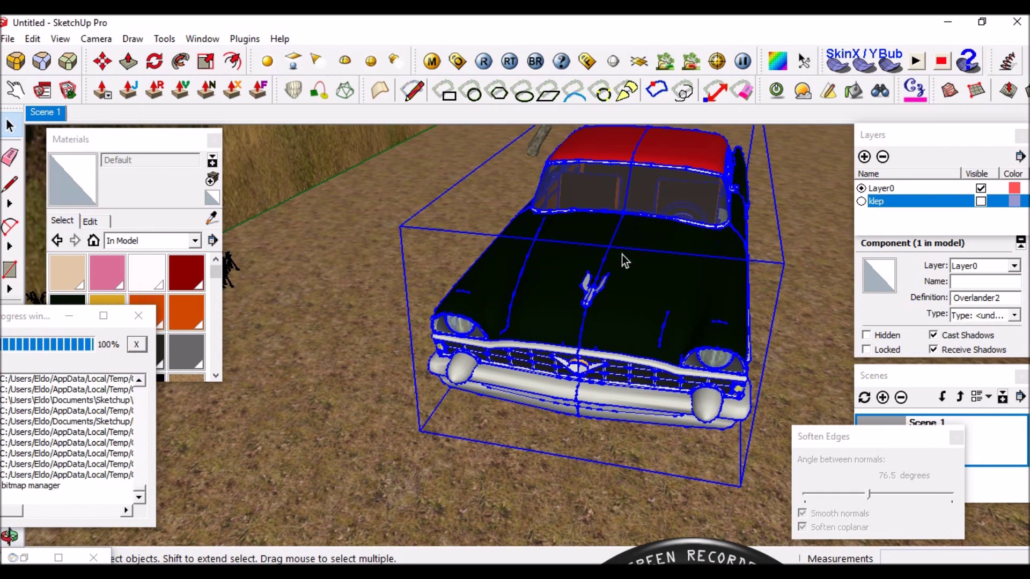
{"action": "middle_click_drag", "start_coordinate": [652, 251], "coordinate": [608, 267]}
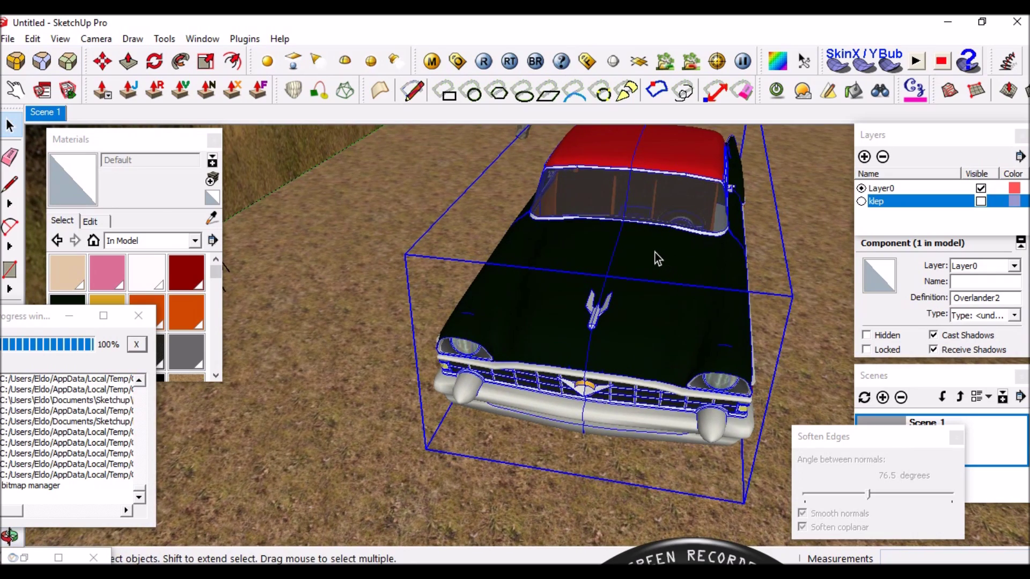
Enter the car component, select the connected hood faces, exit, and right-click the hood component.
{"action": "double_click", "coordinate": [651, 248]}
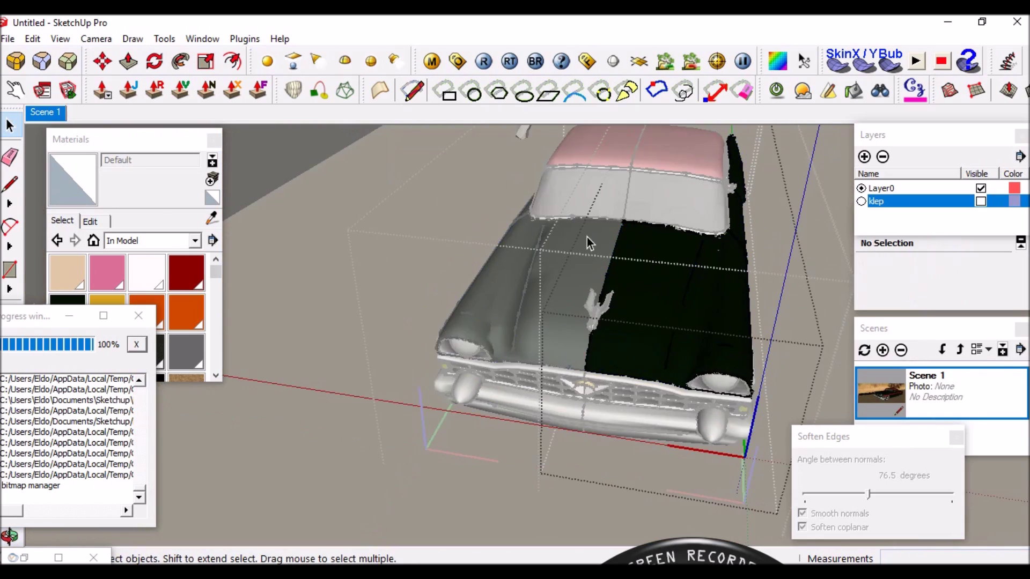
{"action": "triple_click", "coordinate": [648, 260]}
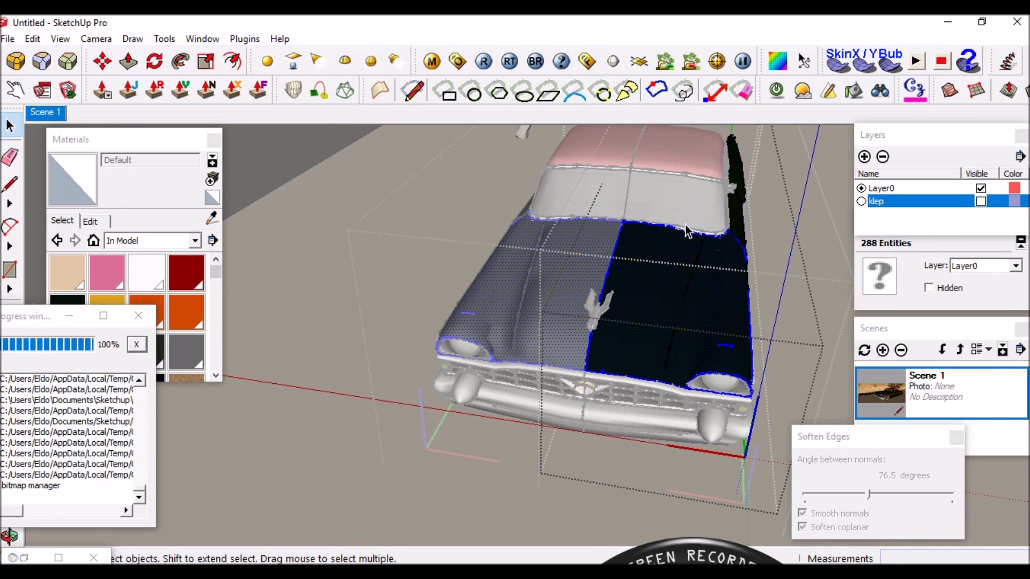
{"action": "key", "text": "Escape"}
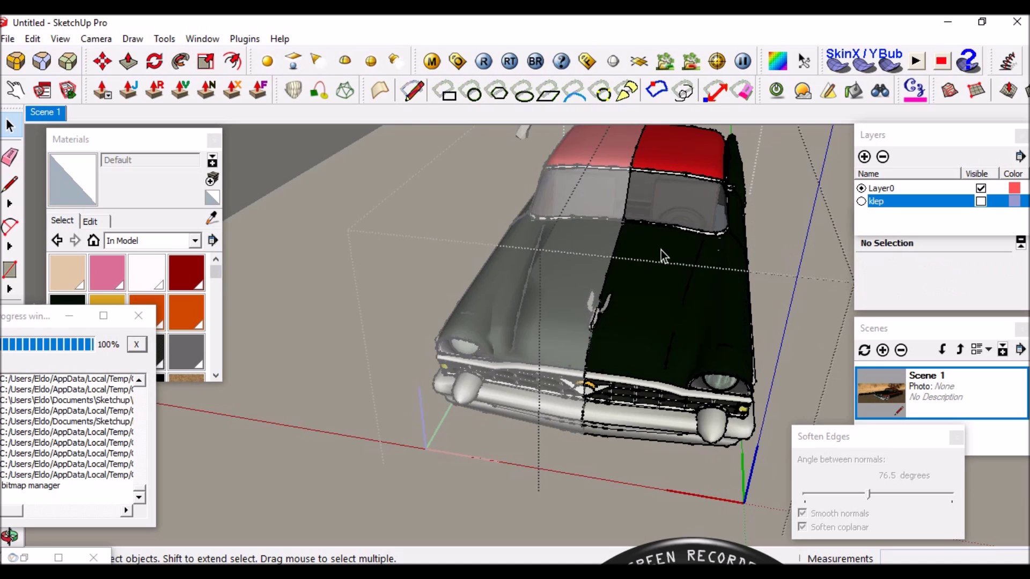
{"action": "key", "text": "Escape"}
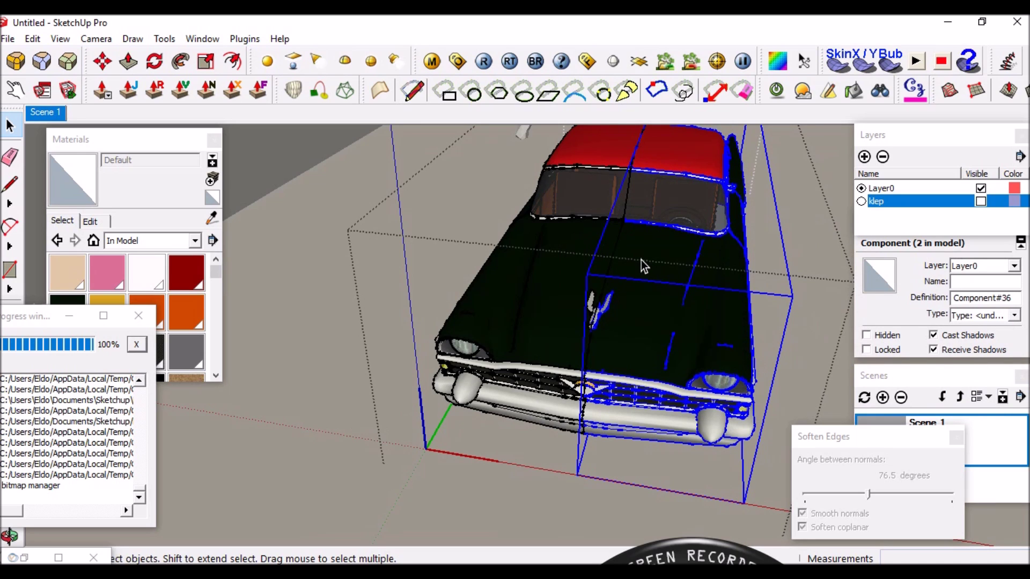
{"action": "middle_click_drag", "start_coordinate": [642, 259], "coordinate": [616, 280]}
{"action": "right_click", "coordinate": [615, 280]}
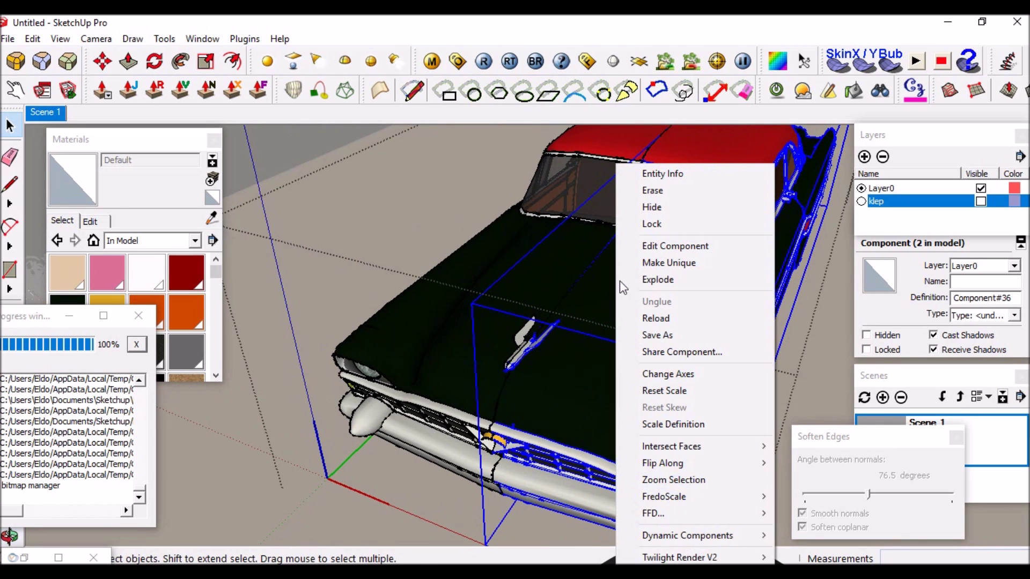
Make both hood-half components unique so each edits independently.
{"action": "left_click", "coordinate": [674, 262]}
{"action": "mouse_move", "coordinate": [674, 264]}
{"action": "middle_mouse_down"}
{"action": "mouse_move", "coordinate": [652, 304]}
{"action": "mouse_move", "coordinate": [590, 268]}
{"action": "middle_mouse_up"}
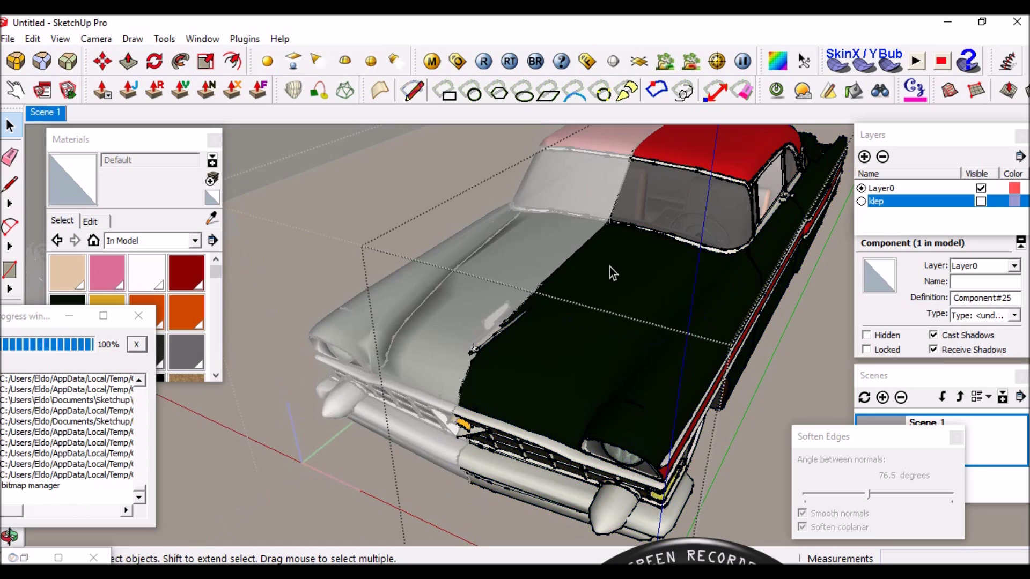
{"action": "mouse_move", "coordinate": [610, 266]}
{"action": "middle_mouse_down"}
{"action": "mouse_move", "coordinate": [669, 311]}
{"action": "mouse_move", "coordinate": [587, 249]}
{"action": "middle_mouse_up"}
{"action": "left_click", "coordinate": [592, 315]}
{"action": "mouse_move", "coordinate": [610, 352]}
{"action": "middle_mouse_down"}
{"action": "mouse_move", "coordinate": [577, 301]}
{"action": "mouse_move", "coordinate": [526, 290]}
{"action": "mouse_move", "coordinate": [502, 250]}
{"action": "middle_mouse_up"}
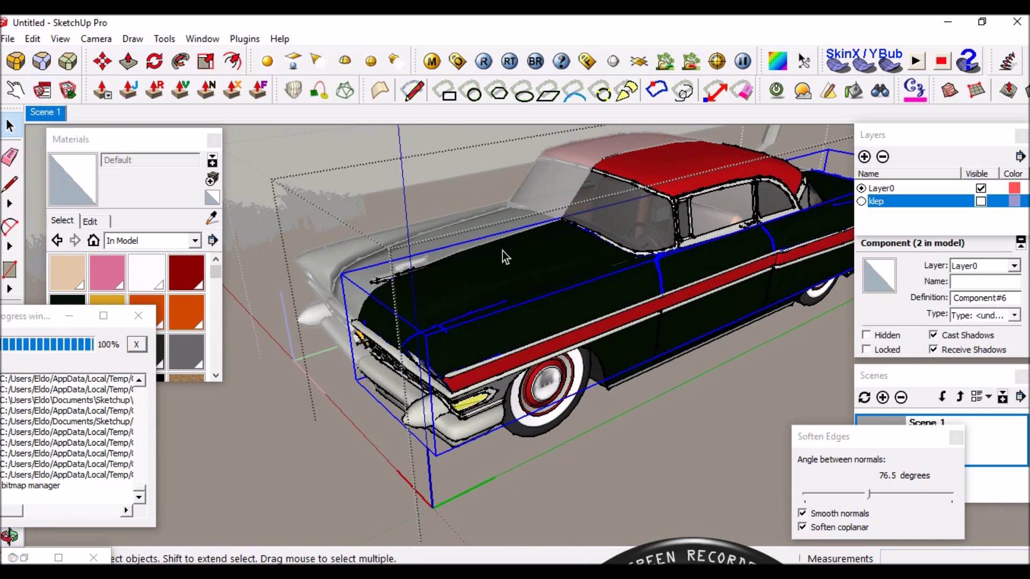
{"action": "scroll", "coordinate": [502, 250], "scroll_direction": "up", "scroll_amount": 2}
{"action": "scroll", "coordinate": [487, 270], "scroll_direction": "up", "scroll_amount": 2}
{"action": "scroll", "coordinate": [502, 289], "scroll_direction": "up", "scroll_amount": 2}
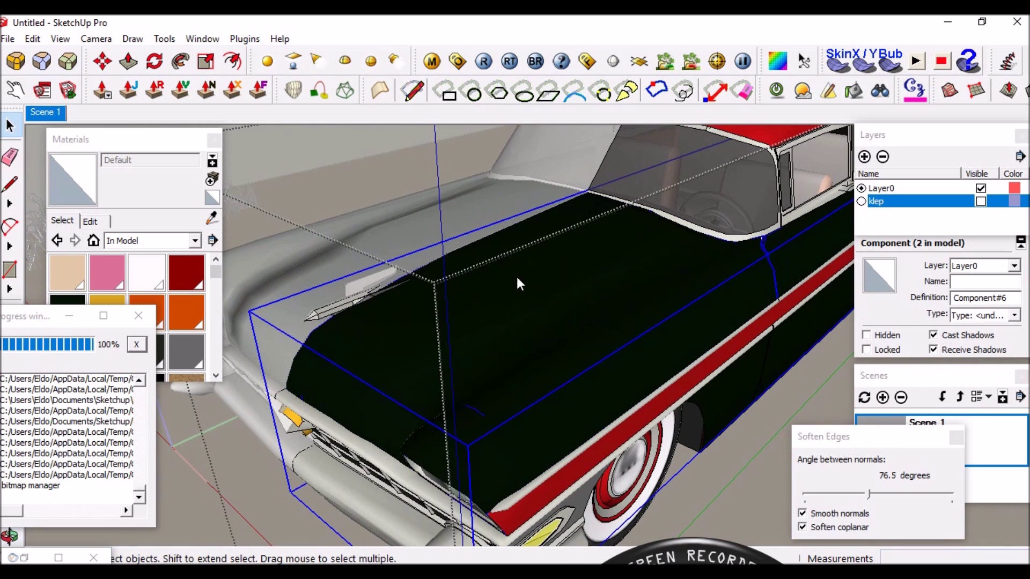
{"action": "right_click", "coordinate": [517, 276]}
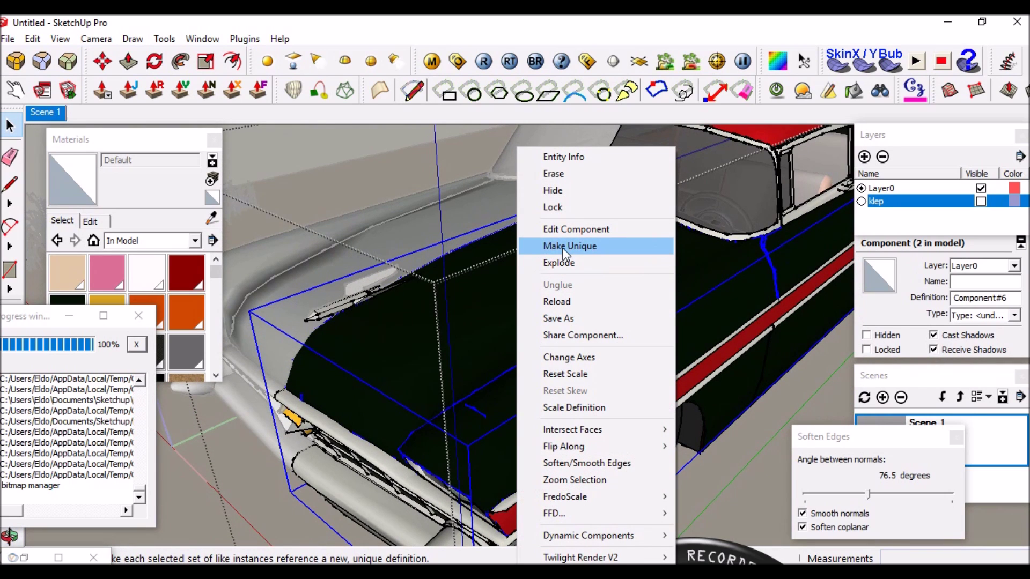
{"action": "left_click", "coordinate": [562, 249]}
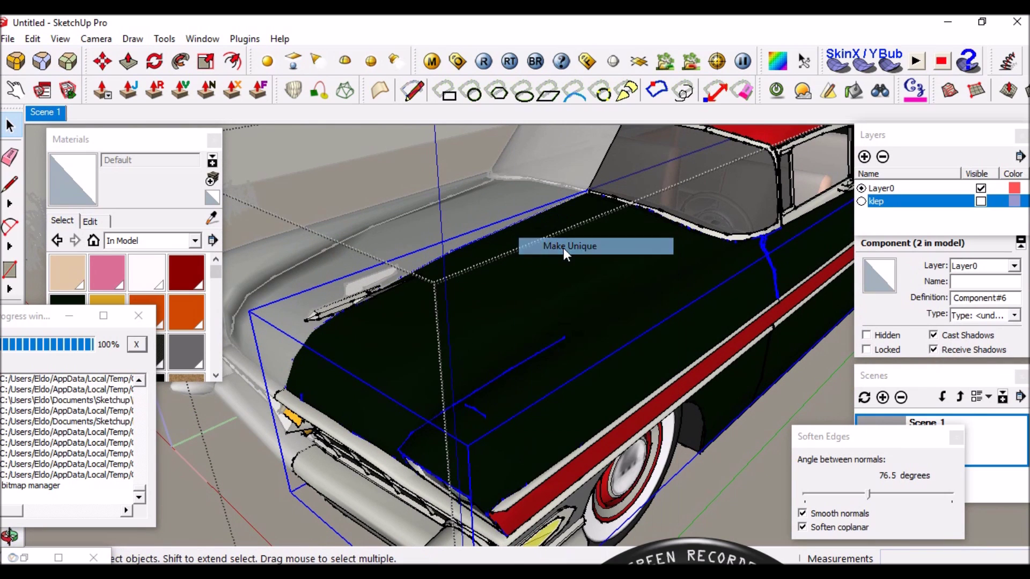
Open the hood component for editing and select its dark hood surface.
{"action": "double_click", "coordinate": [523, 275]}
{"action": "left_click", "coordinate": [620, 261]}
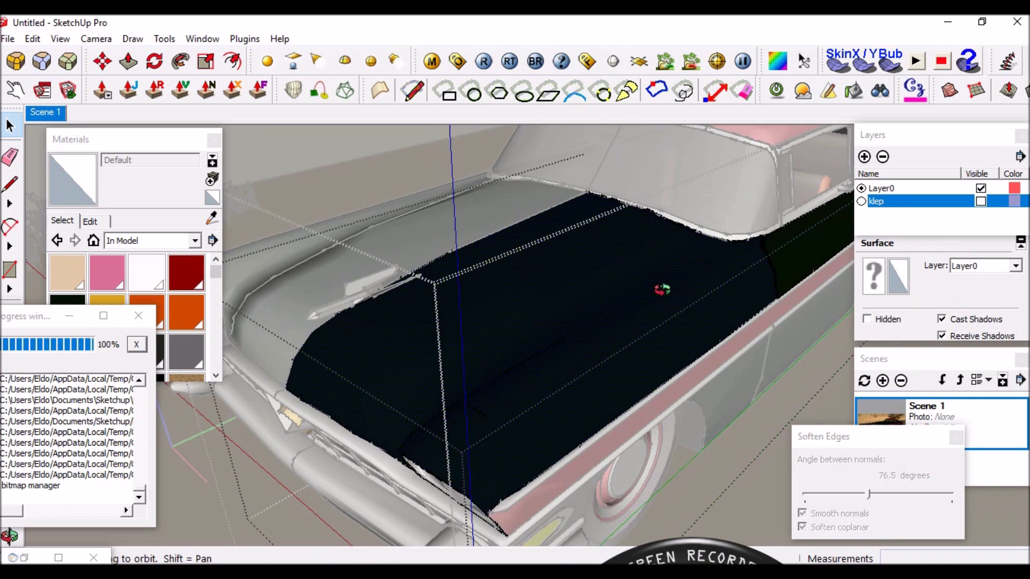
{"action": "middle_click_drag", "start_coordinate": [662, 290], "coordinate": [712, 302]}
{"action": "scroll", "coordinate": [485, 353], "scroll_direction": "down", "scroll_amount": 5}
{"action": "scroll", "coordinate": [471, 375], "scroll_direction": "up", "scroll_amount": 5}
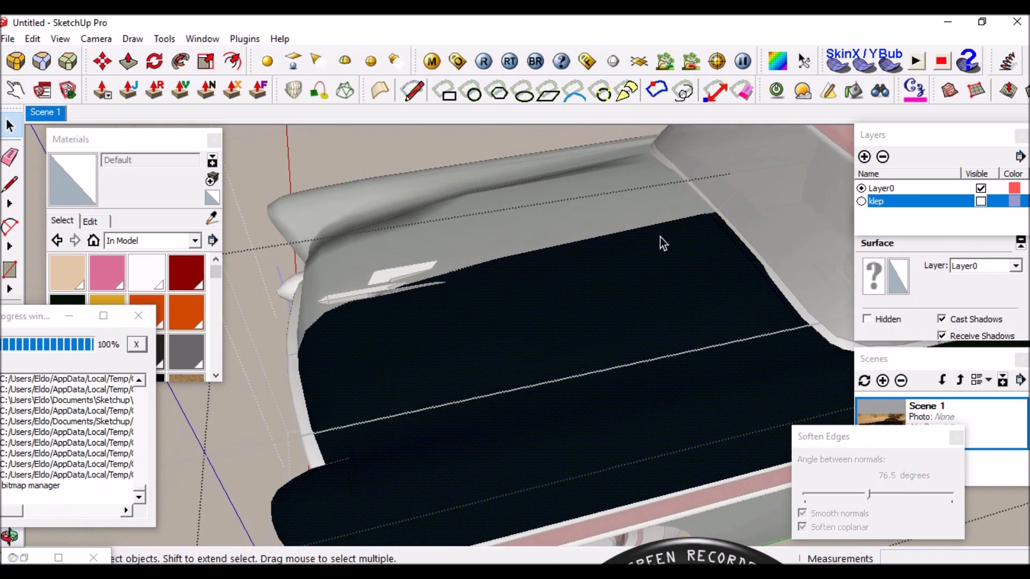
{"action": "scroll", "coordinate": [633, 274], "scroll_direction": "down", "scroll_amount": 3}
{"action": "scroll", "coordinate": [576, 319], "scroll_direction": "up", "scroll_amount": 3}
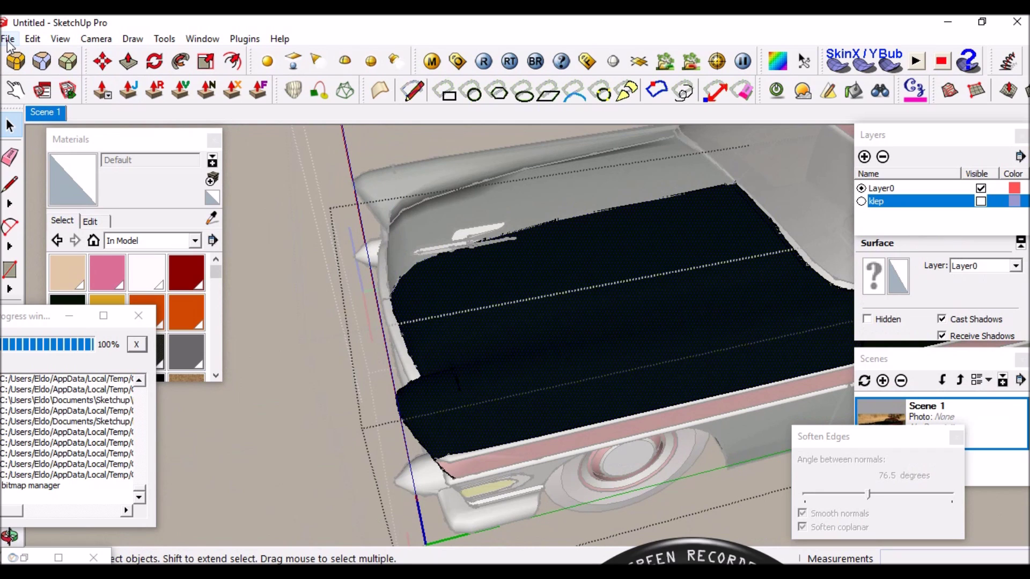
{"action": "left_click", "coordinate": [8, 39]}
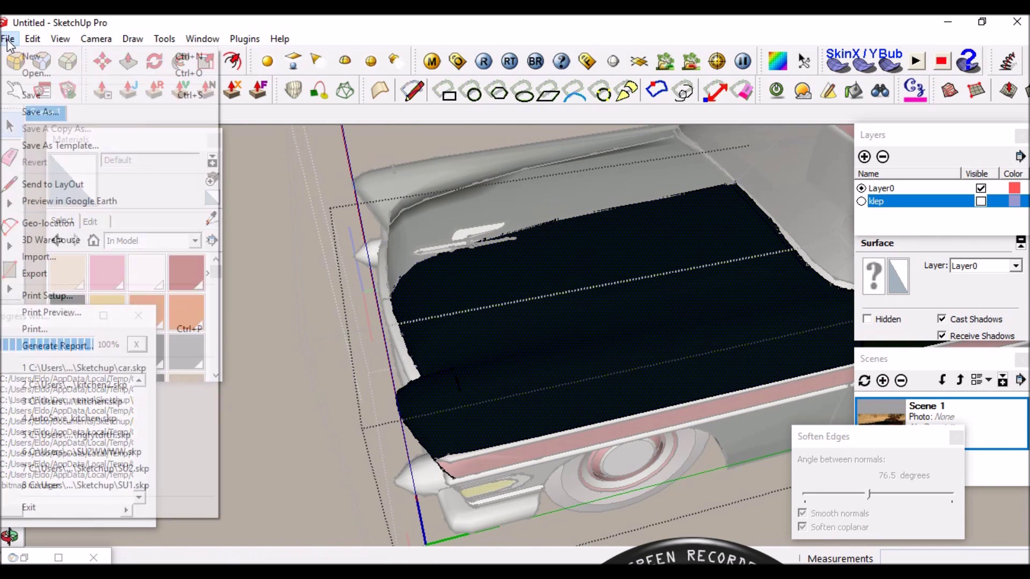
Import 17171.jpg from the Metalen folder using 'Use as texture'.
{"action": "left_click", "coordinate": [50, 257]}
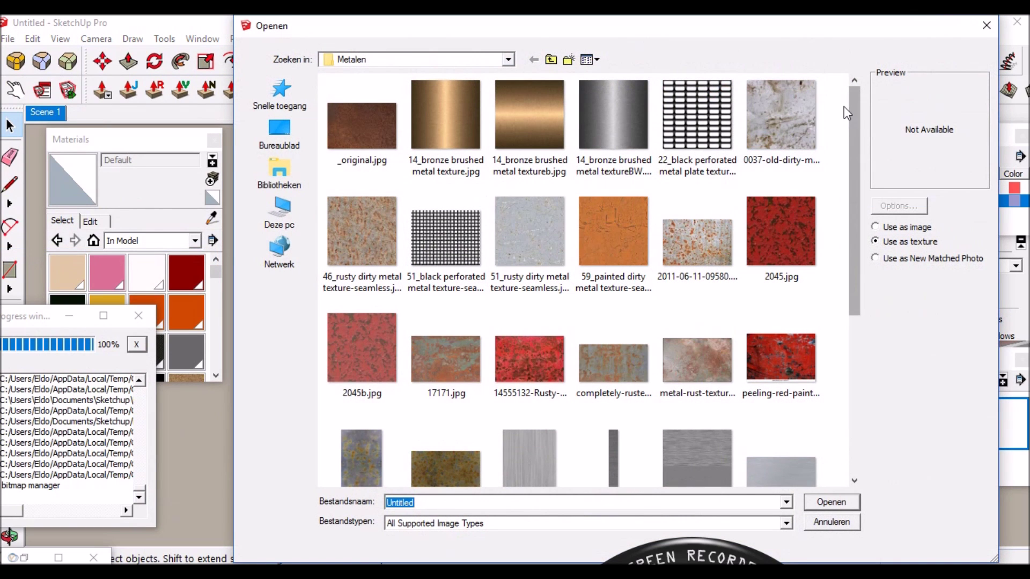
{"action": "left_click_drag", "start_coordinate": [852, 102], "coordinate": [851, 211]}
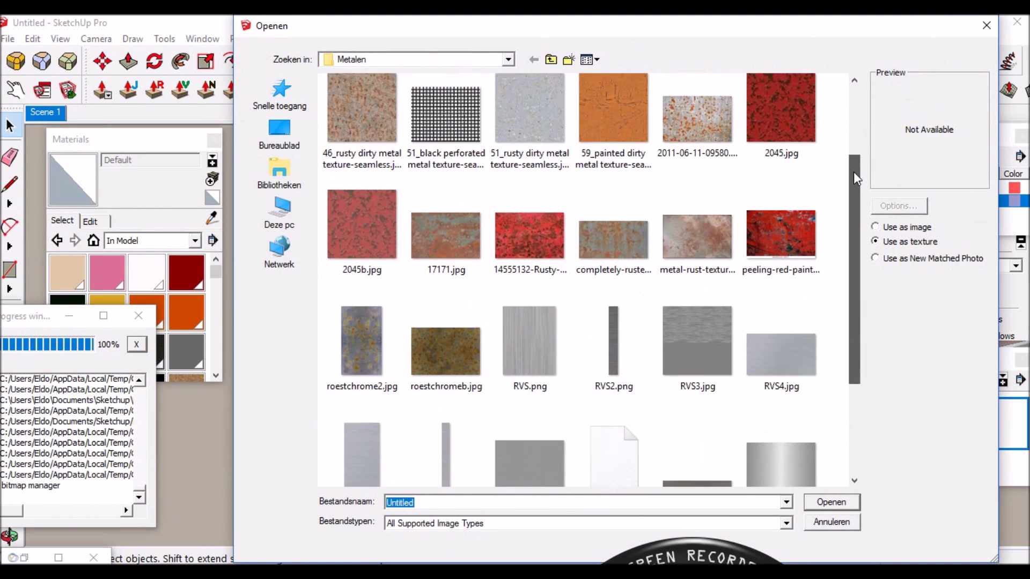
{"action": "left_click_drag", "start_coordinate": [851, 210], "coordinate": [849, 189]}
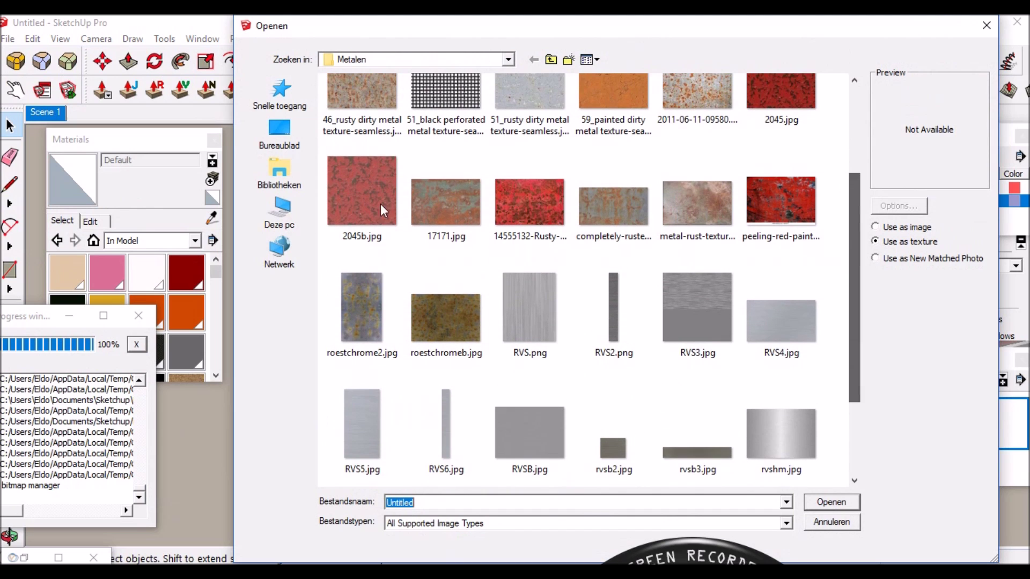
{"action": "left_click", "coordinate": [455, 196]}
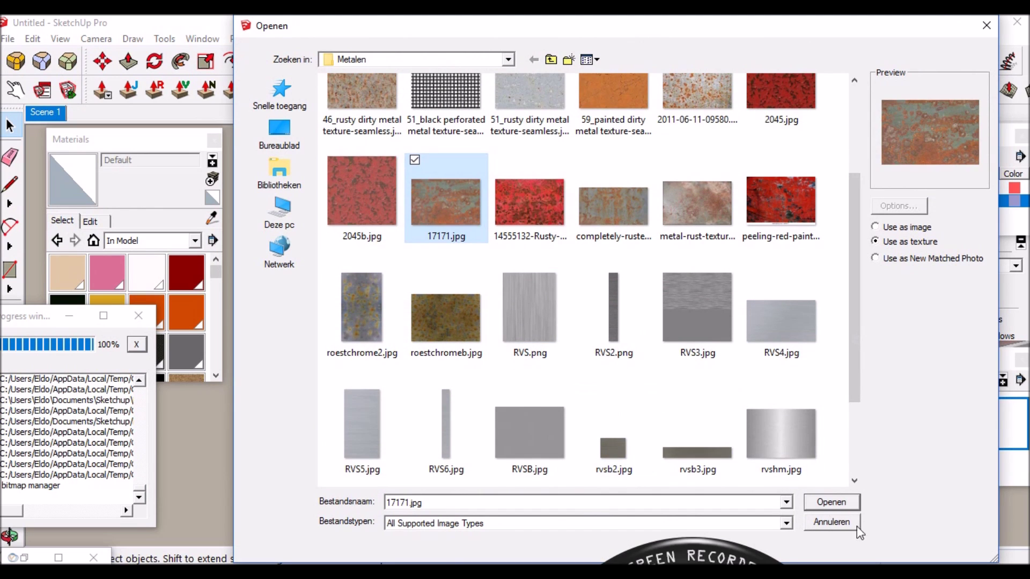
{"action": "left_click", "coordinate": [833, 502]}
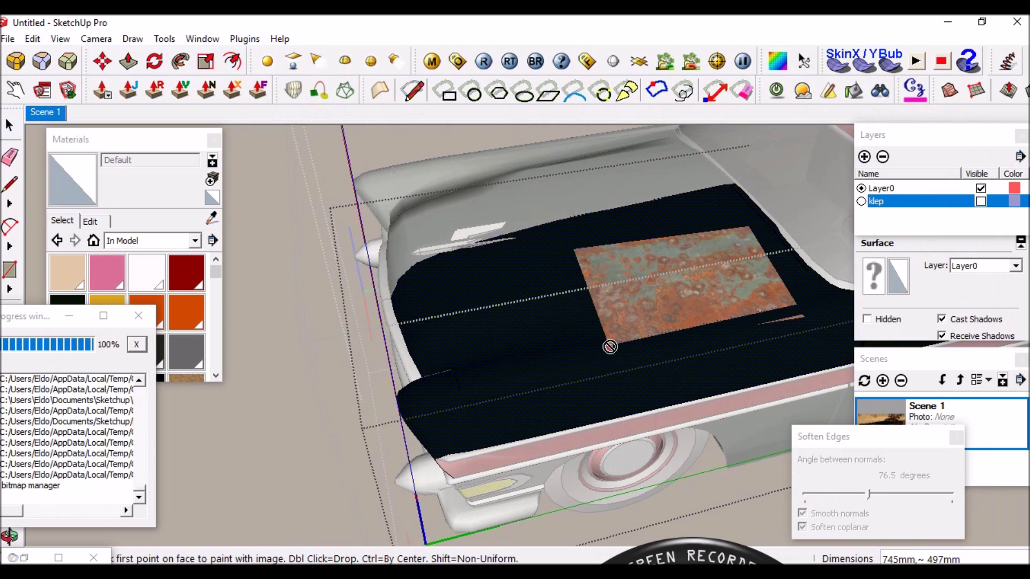
Place the 17171 rust image on the hood by fixing its two corners.
{"action": "middle_click_drag", "start_coordinate": [615, 346], "coordinate": [579, 391]}
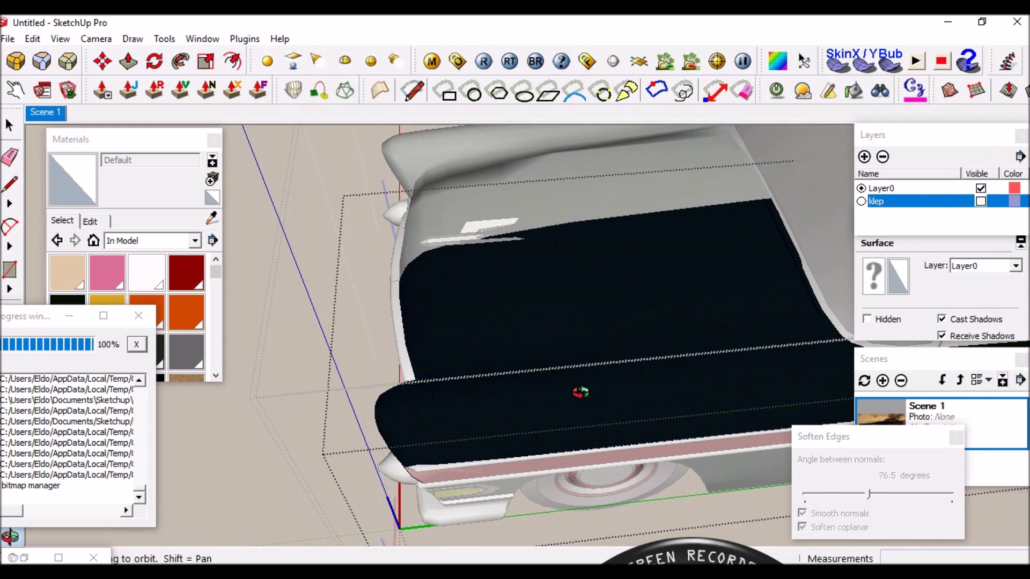
{"action": "left_click", "coordinate": [480, 408]}
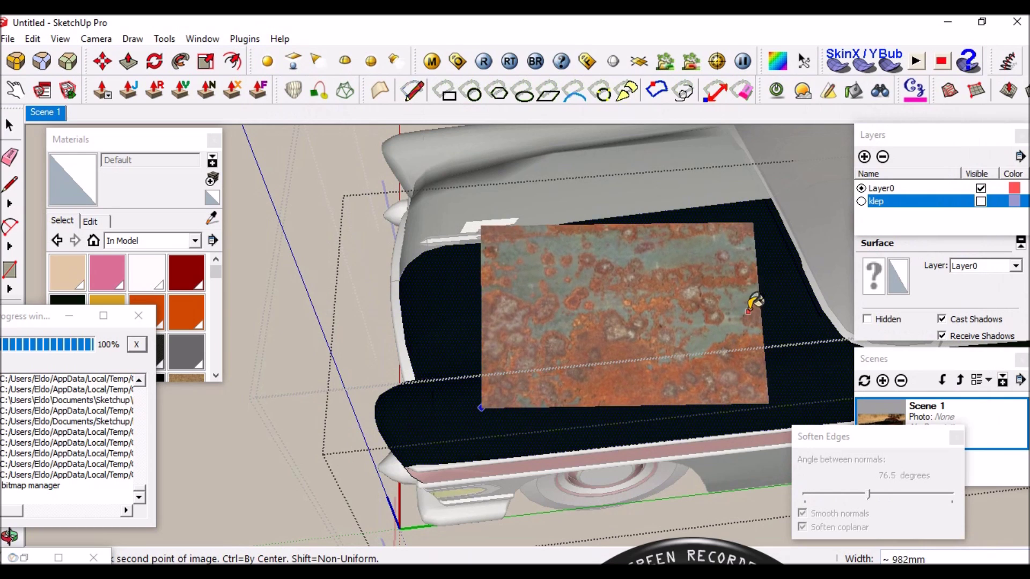
{"action": "left_click", "coordinate": [734, 288]}
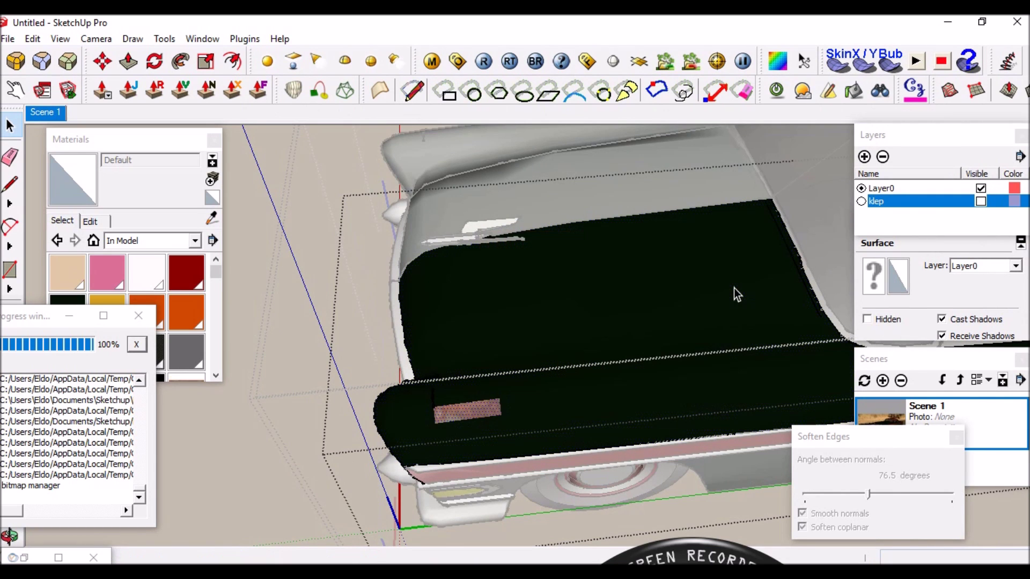
{"action": "scroll", "coordinate": [467, 424], "scroll_direction": "up", "scroll_amount": 2}
{"action": "scroll", "coordinate": [468, 419], "scroll_direction": "up", "scroll_amount": 2}
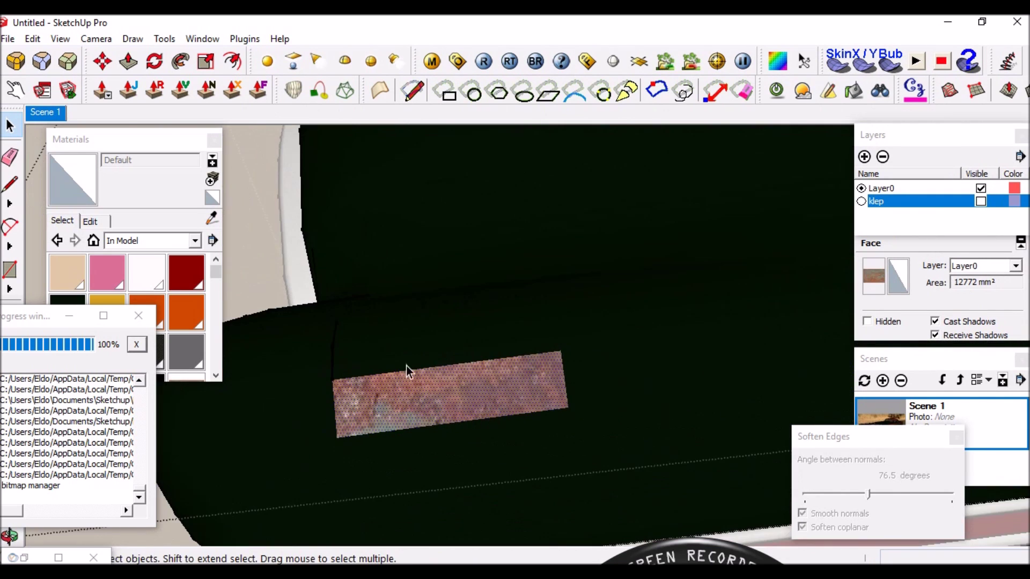
Sample the 17171 rust material and paint the dark fender face with it.
{"action": "left_click", "coordinate": [213, 219]}
{"action": "left_click", "coordinate": [431, 370]}
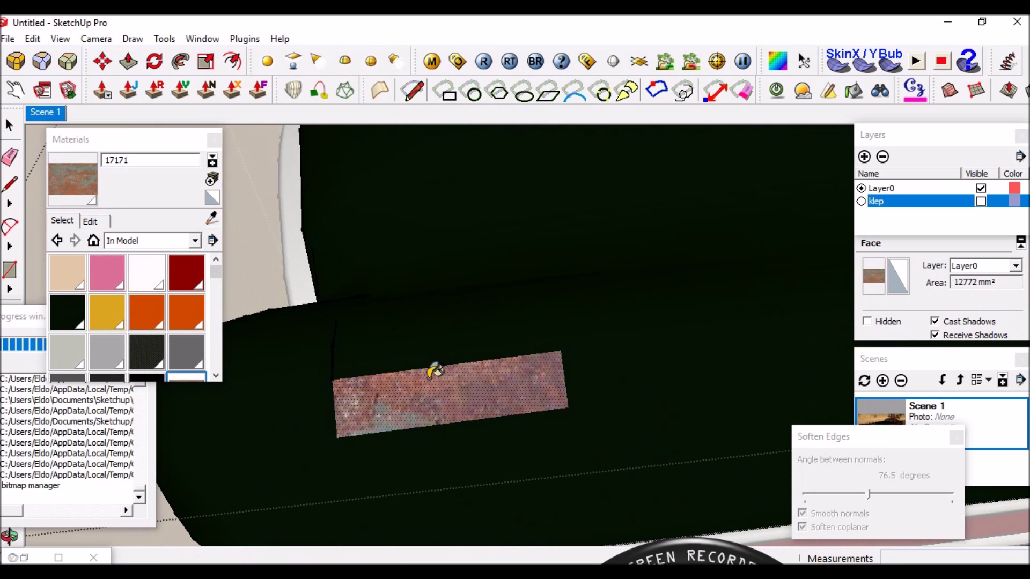
{"action": "scroll", "coordinate": [433, 336], "scroll_direction": "down", "scroll_amount": 3}
{"action": "left_click", "coordinate": [488, 326]}
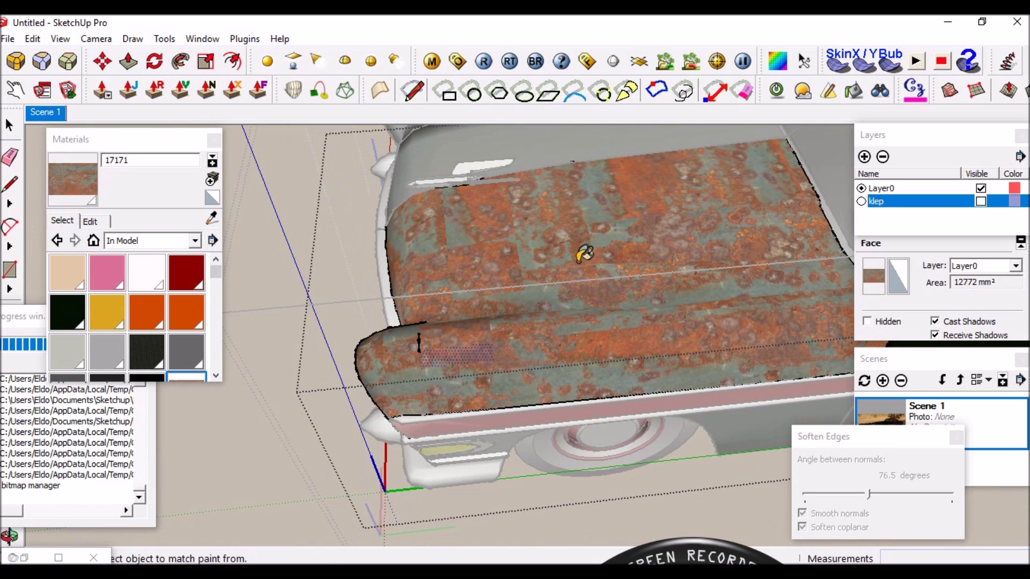
{"action": "mouse_move", "coordinate": [399, 346]}
{"action": "middle_mouse_down"}
{"action": "mouse_move", "coordinate": [383, 432]}
{"action": "mouse_move", "coordinate": [728, 259]}
{"action": "middle_mouse_up"}
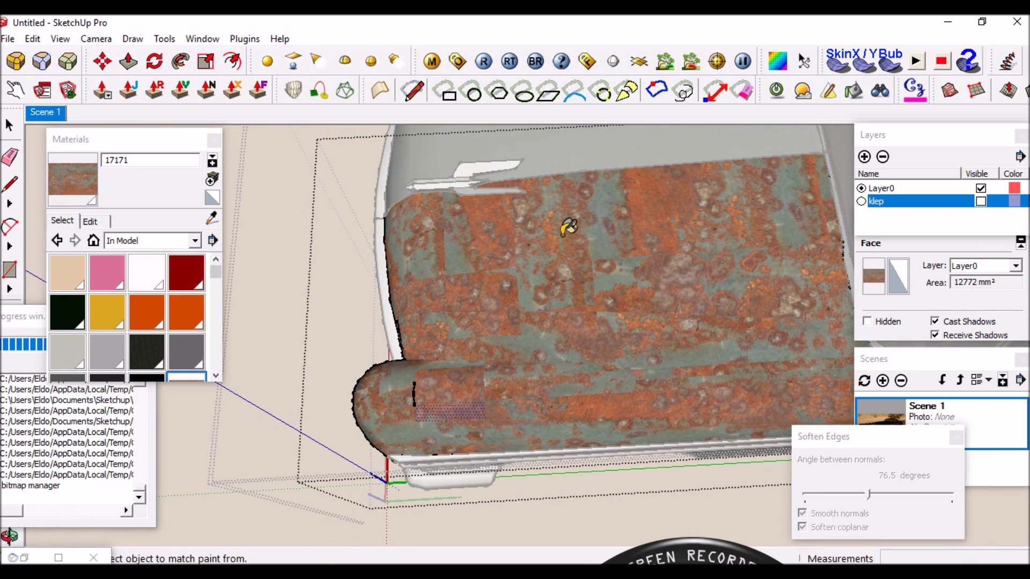
{"action": "middle_click_drag", "start_coordinate": [515, 310], "coordinate": [499, 310]}
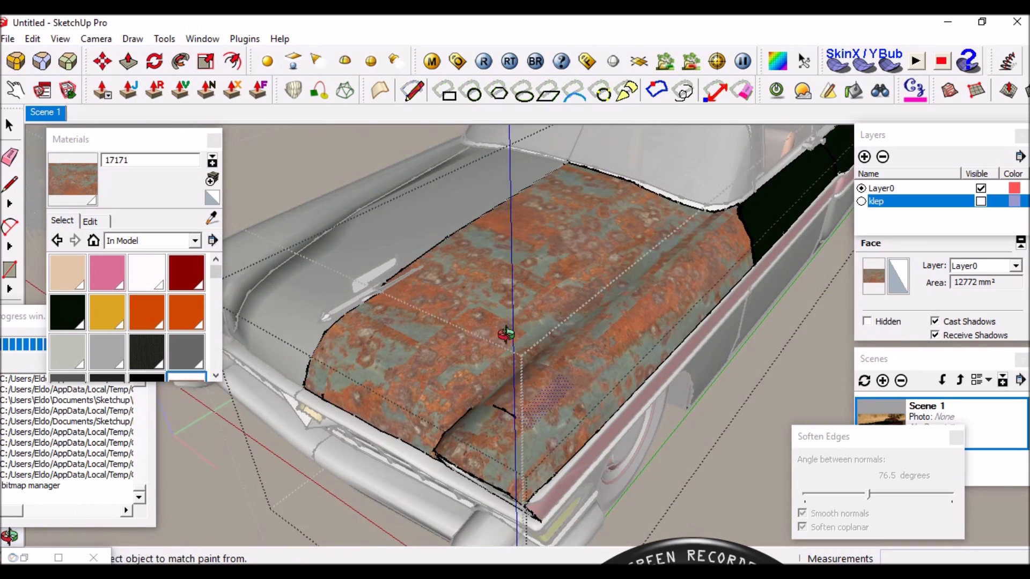
{"action": "scroll", "coordinate": [498, 309], "scroll_direction": "up", "scroll_amount": 3}
{"action": "scroll", "coordinate": [573, 388], "scroll_direction": "up", "scroll_amount": 2}
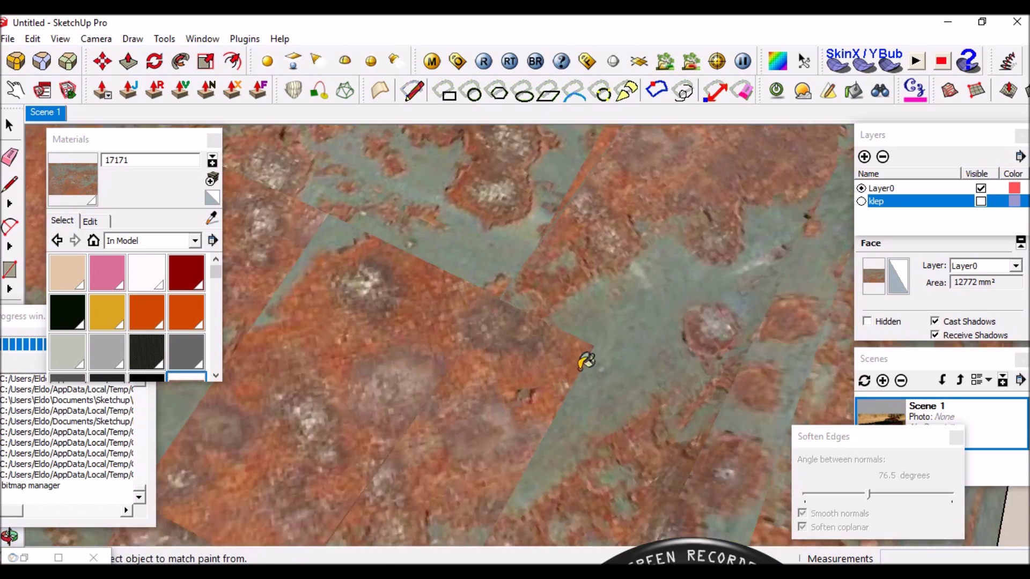
{"action": "scroll", "coordinate": [587, 361], "scroll_direction": "up", "scroll_amount": 2}
{"action": "scroll", "coordinate": [485, 306], "scroll_direction": "down", "scroll_amount": 2}
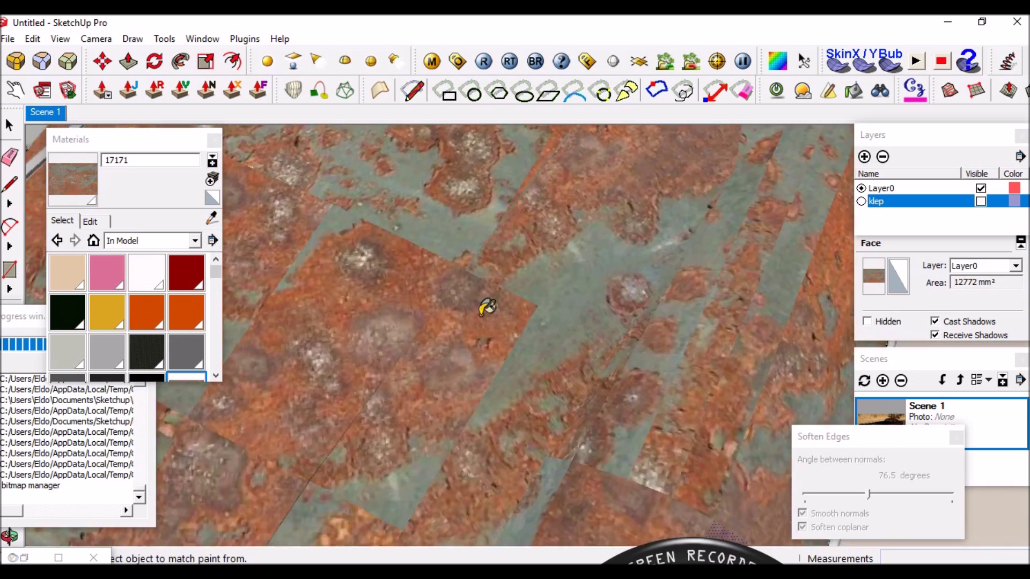
{"action": "scroll", "coordinate": [569, 315], "scroll_direction": "down", "scroll_amount": 2}
{"action": "scroll", "coordinate": [569, 315], "scroll_direction": "down", "scroll_amount": 3}
Return to the Select tool and zoom in to check the rusted fender.
{"action": "mouse_move", "coordinate": [569, 322]}
{"action": "middle_mouse_down"}
{"action": "mouse_move", "coordinate": [599, 327]}
{"action": "mouse_move", "coordinate": [556, 218]}
{"action": "middle_mouse_up"}
{"action": "scroll", "coordinate": [589, 236], "scroll_direction": "down", "scroll_amount": 2}
{"action": "scroll", "coordinate": [588, 226], "scroll_direction": "up", "scroll_amount": 2}
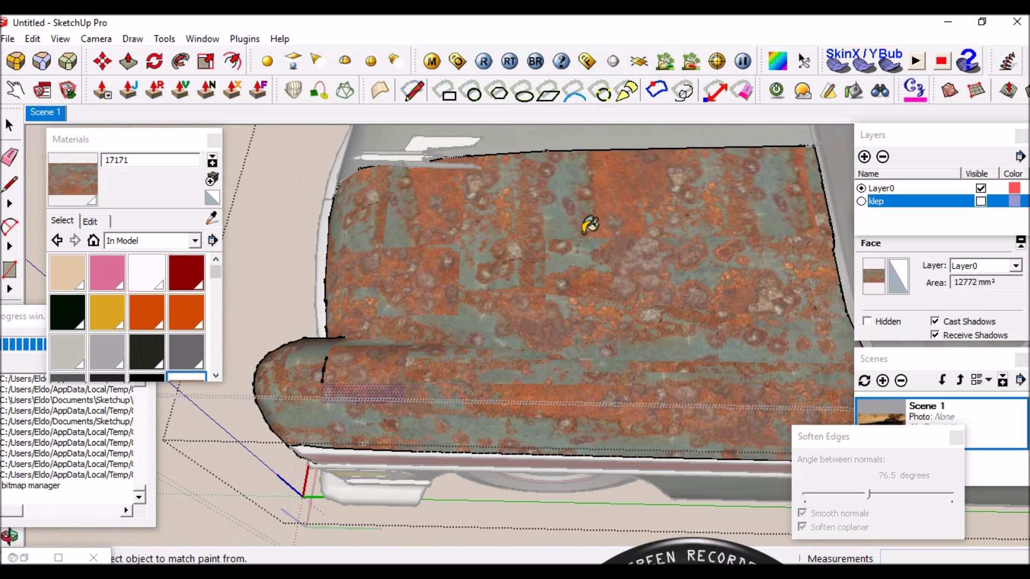
{"action": "key", "text": "space"}
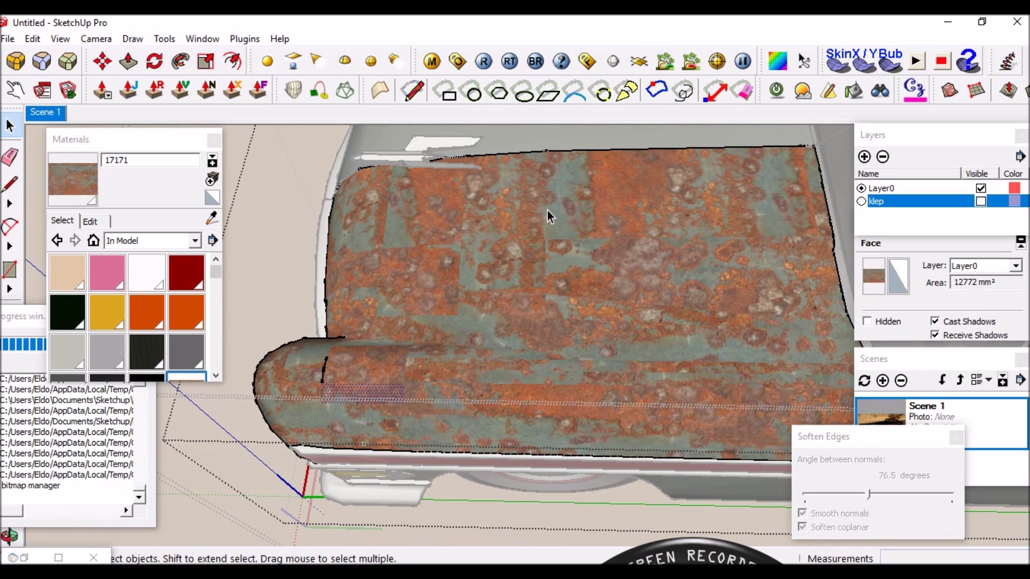
{"action": "scroll", "coordinate": [558, 284], "scroll_direction": "up", "scroll_amount": 1}
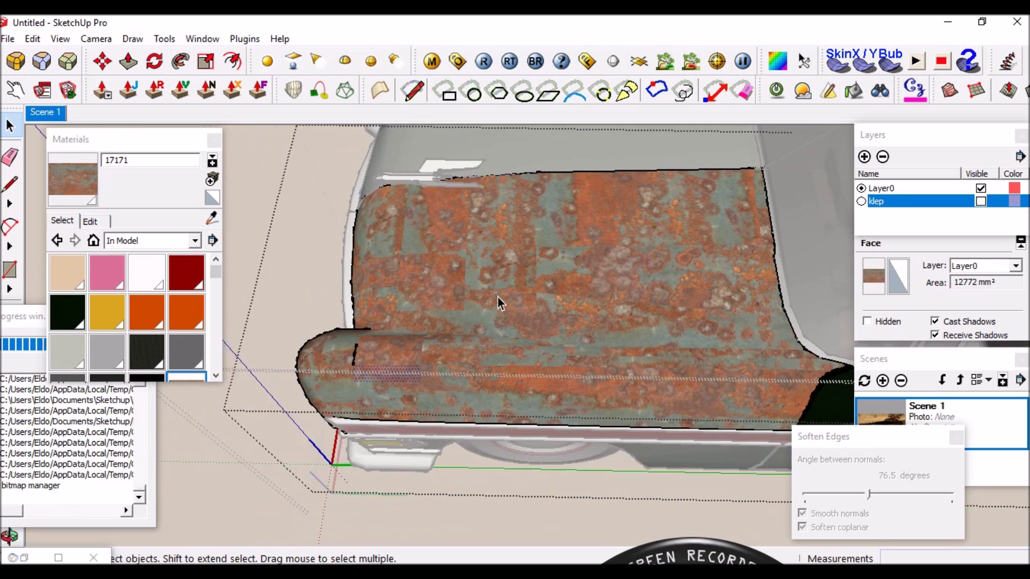
{"action": "scroll", "coordinate": [498, 297], "scroll_direction": "up", "scroll_amount": 2}
{"action": "scroll", "coordinate": [562, 380], "scroll_direction": "up", "scroll_amount": 1}
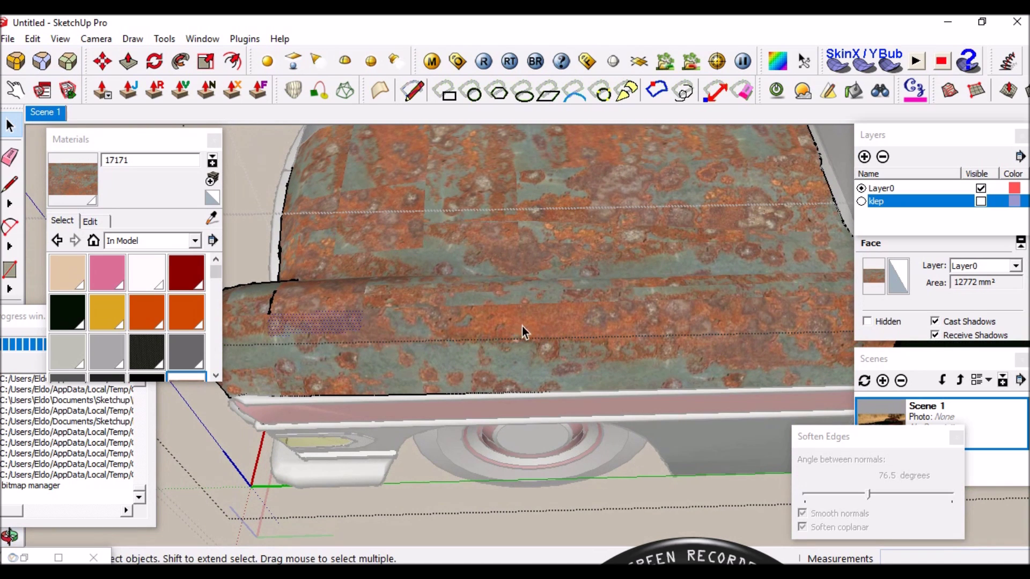
{"action": "scroll", "coordinate": [610, 297], "scroll_direction": "up", "scroll_amount": 2}
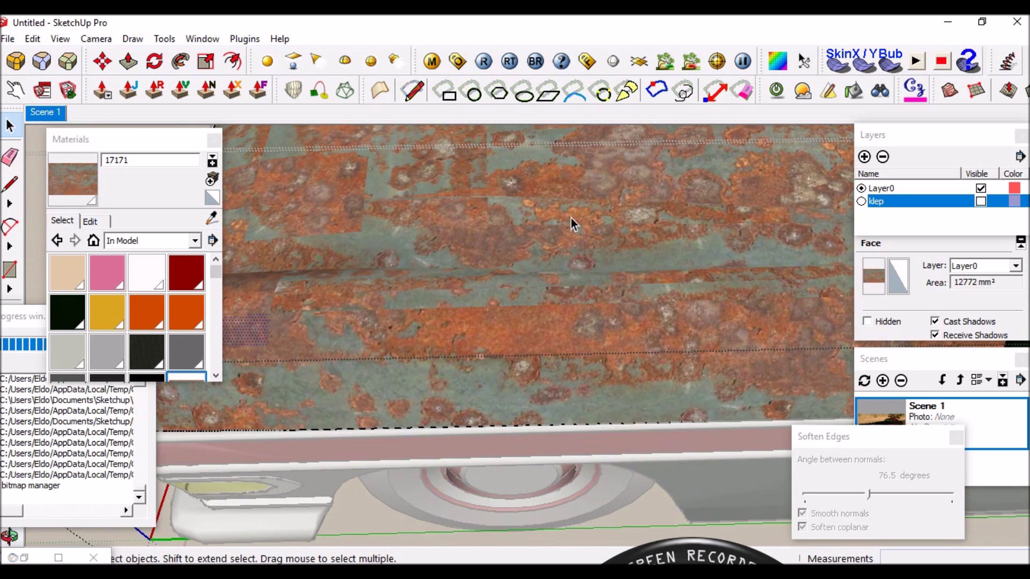
{"action": "left_click", "coordinate": [57, 40]}
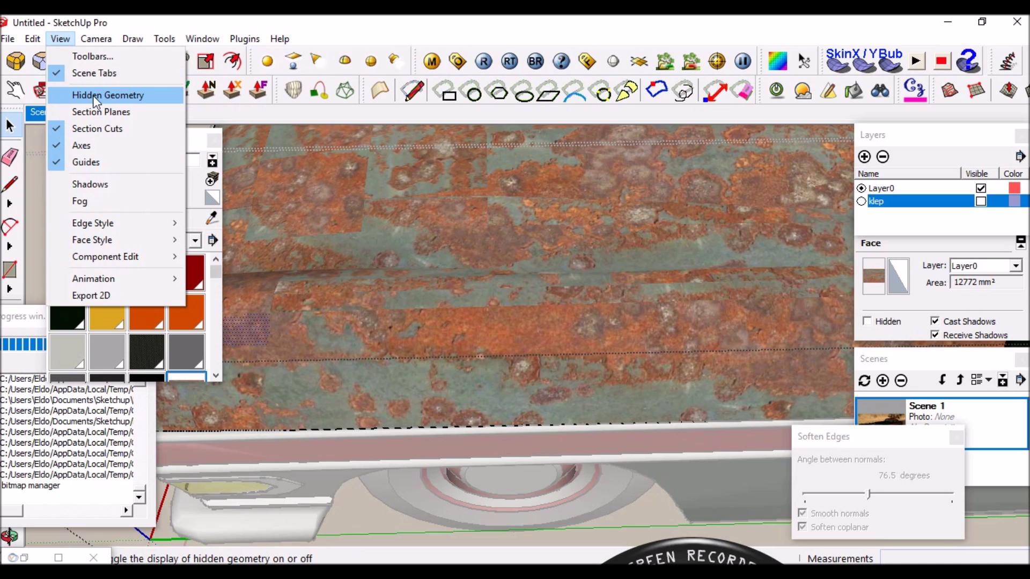
Show Hidden Geometry so the fender's individual faces appear as dashed edges.
{"action": "left_click", "coordinate": [92, 96]}
{"action": "scroll", "coordinate": [506, 290], "scroll_direction": "down", "scroll_amount": 5}
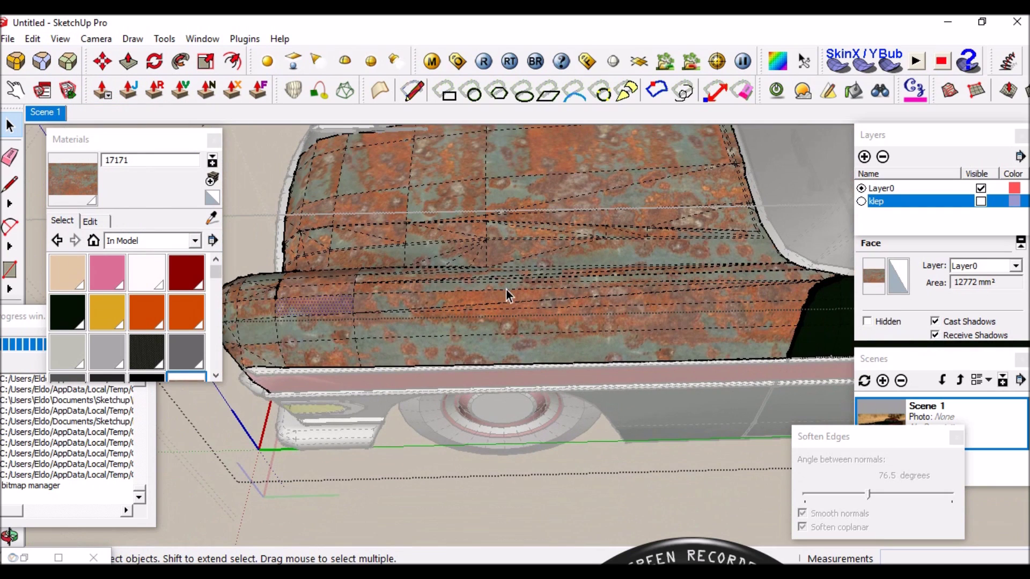
{"action": "mouse_move", "coordinate": [461, 299]}
{"action": "middle_mouse_down"}
{"action": "mouse_move", "coordinate": [721, 311]}
{"action": "mouse_move", "coordinate": [616, 307]}
{"action": "middle_mouse_up"}
{"action": "scroll", "coordinate": [481, 252], "scroll_direction": "up", "scroll_amount": 3}
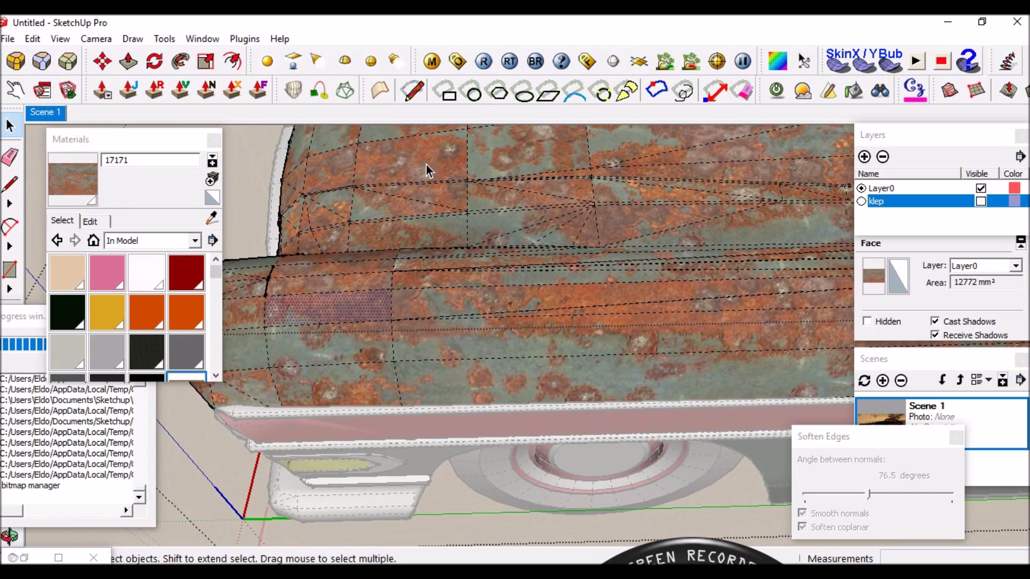
{"action": "scroll", "coordinate": [429, 158], "scroll_direction": "up", "scroll_amount": 3}
{"action": "scroll", "coordinate": [452, 203], "scroll_direction": "down", "scroll_amount": 2}
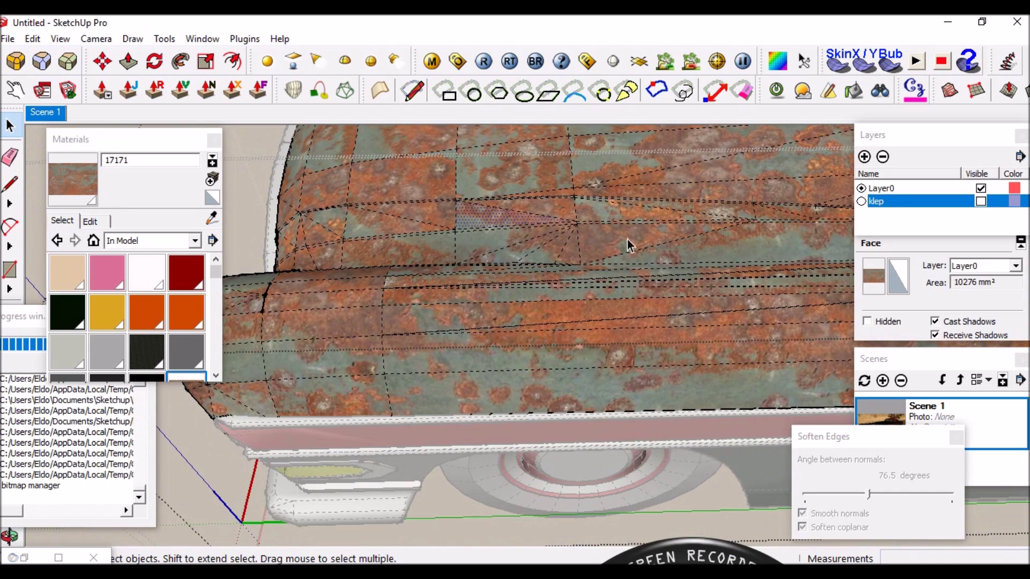
Select the long fender strip face and zoom the view onto it.
{"action": "left_click", "coordinate": [623, 234]}
{"action": "scroll", "coordinate": [519, 285], "scroll_direction": "down", "scroll_amount": 2}
{"action": "scroll", "coordinate": [514, 313], "scroll_direction": "up", "scroll_amount": 2}
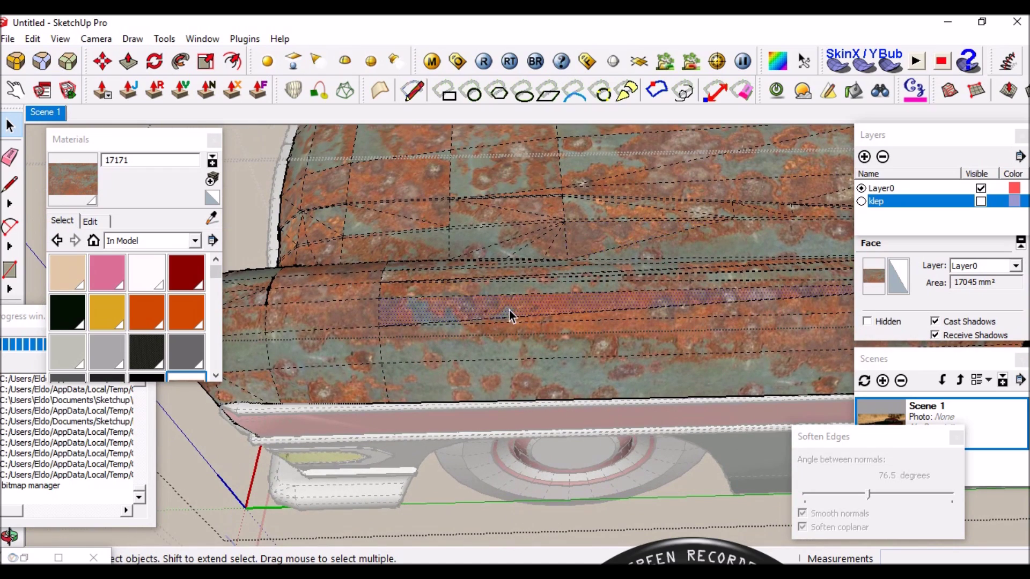
{"action": "scroll", "coordinate": [509, 310], "scroll_direction": "up", "scroll_amount": 2}
{"action": "scroll", "coordinate": [512, 306], "scroll_direction": "up", "scroll_amount": 2}
{"action": "left_click", "coordinate": [517, 294]}
{"action": "right_click", "coordinate": [516, 294]}
{"action": "mouse_move", "coordinate": [574, 407]}
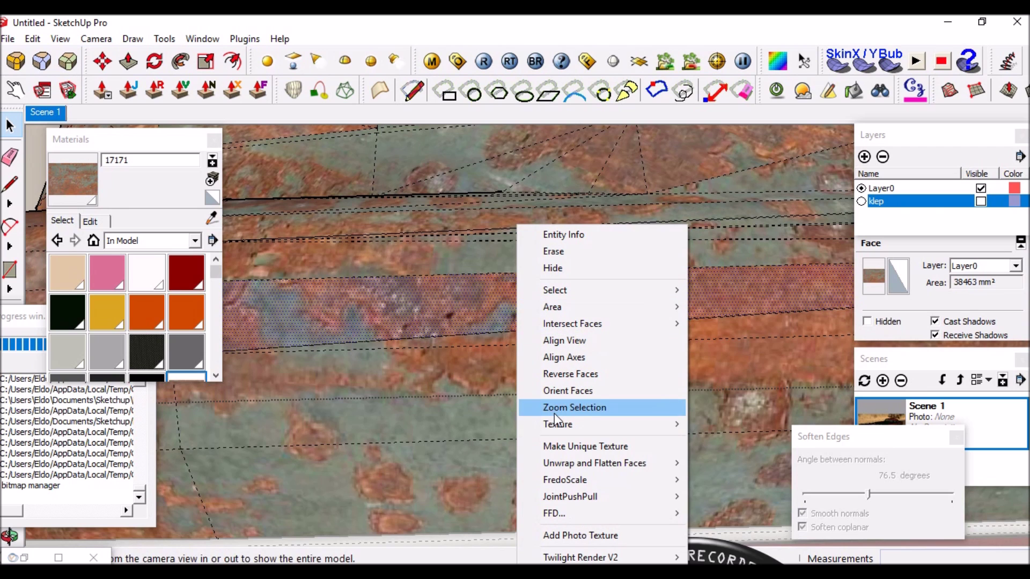
{"action": "left_click", "coordinate": [447, 301]}
{"action": "scroll", "coordinate": [636, 295], "scroll_direction": "down", "scroll_amount": 3}
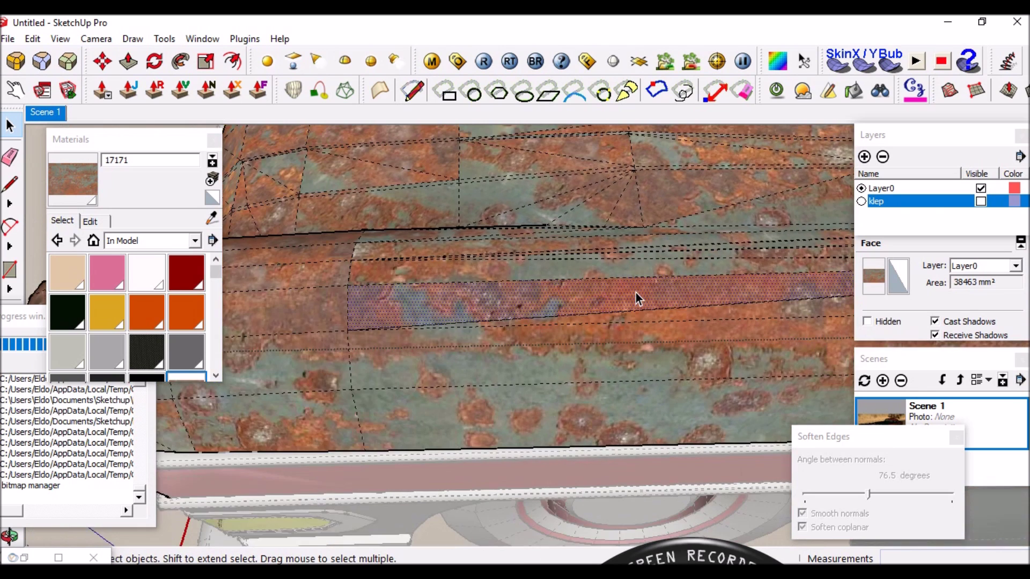
{"action": "scroll", "coordinate": [634, 294], "scroll_direction": "down", "scroll_amount": 3}
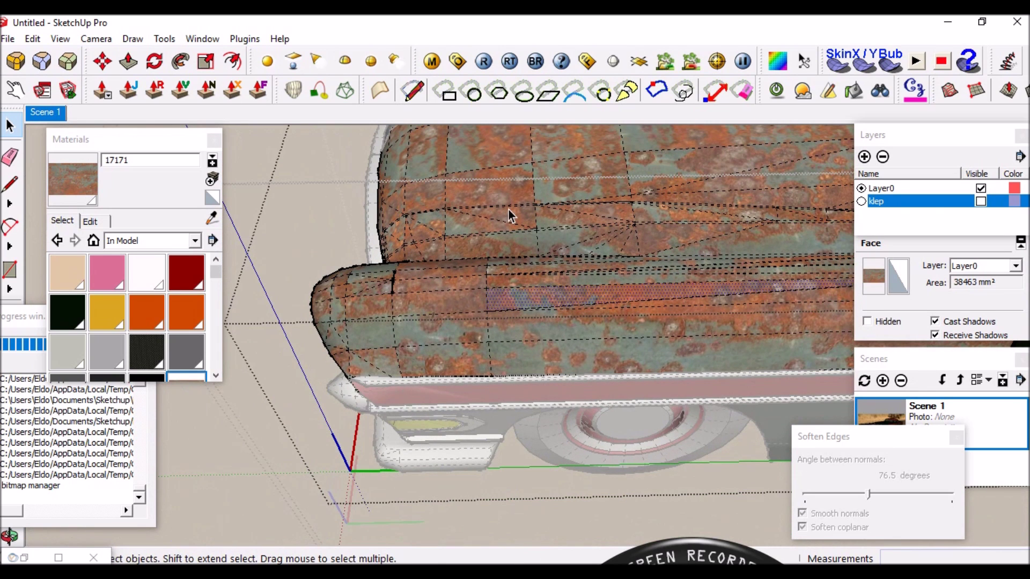
Orbit and zoom to inspect the fender from above and from the side.
{"action": "middle_click_drag", "start_coordinate": [544, 220], "coordinate": [606, 279]}
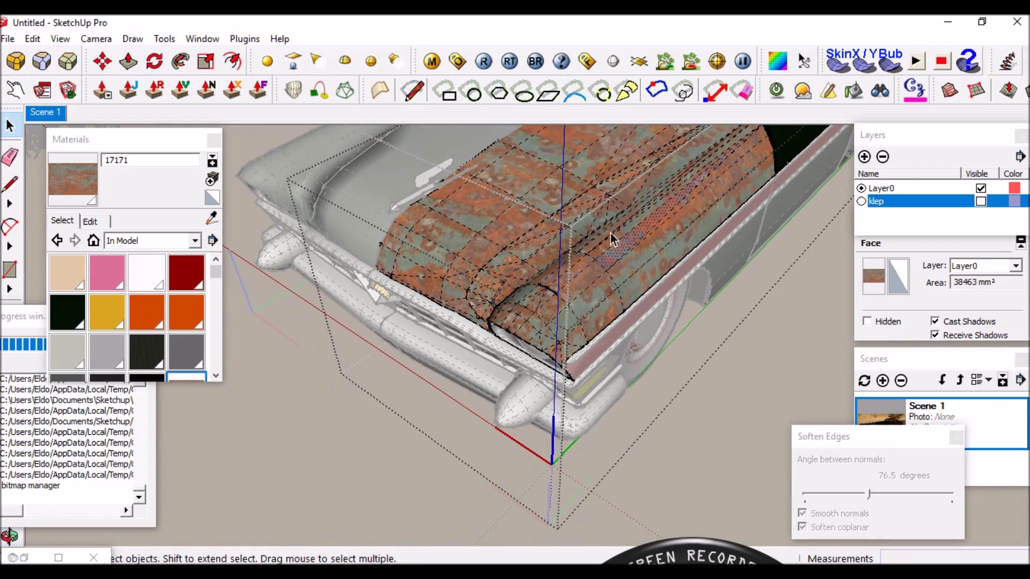
{"action": "middle_click_drag", "start_coordinate": [625, 188], "coordinate": [459, 308]}
{"action": "scroll", "coordinate": [580, 304], "scroll_direction": "up", "scroll_amount": 2}
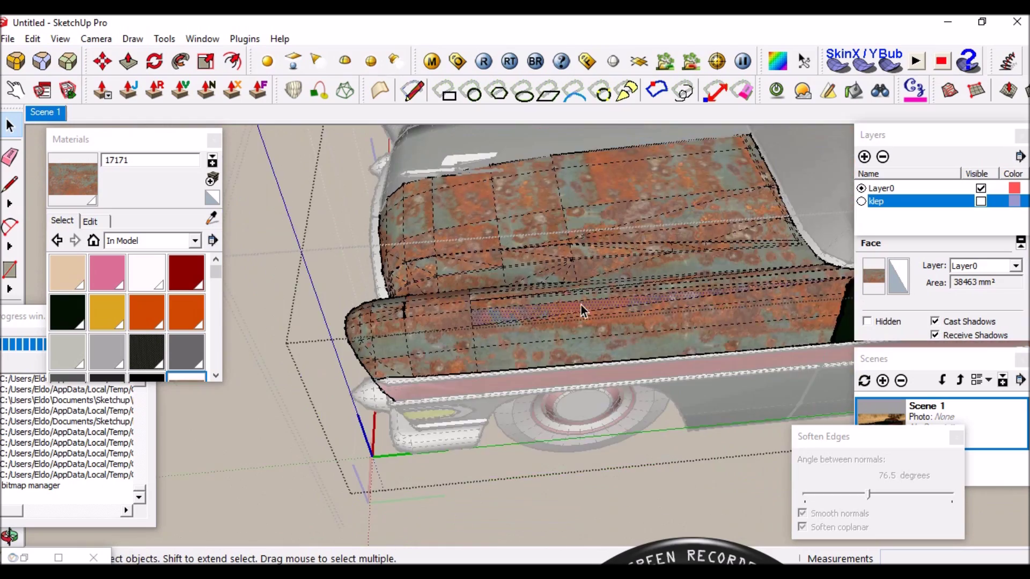
{"action": "scroll", "coordinate": [581, 305], "scroll_direction": "up", "scroll_amount": 2}
{"action": "scroll", "coordinate": [453, 310], "scroll_direction": "up", "scroll_amount": 2}
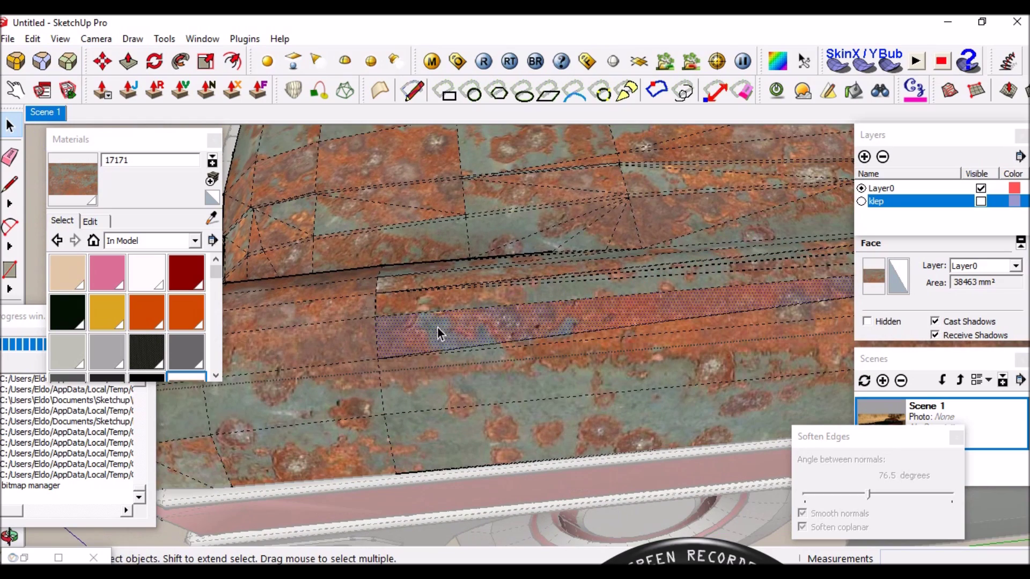
{"action": "scroll", "coordinate": [419, 331], "scroll_direction": "down", "scroll_amount": 3}
{"action": "scroll", "coordinate": [471, 323], "scroll_direction": "up", "scroll_amount": 3}
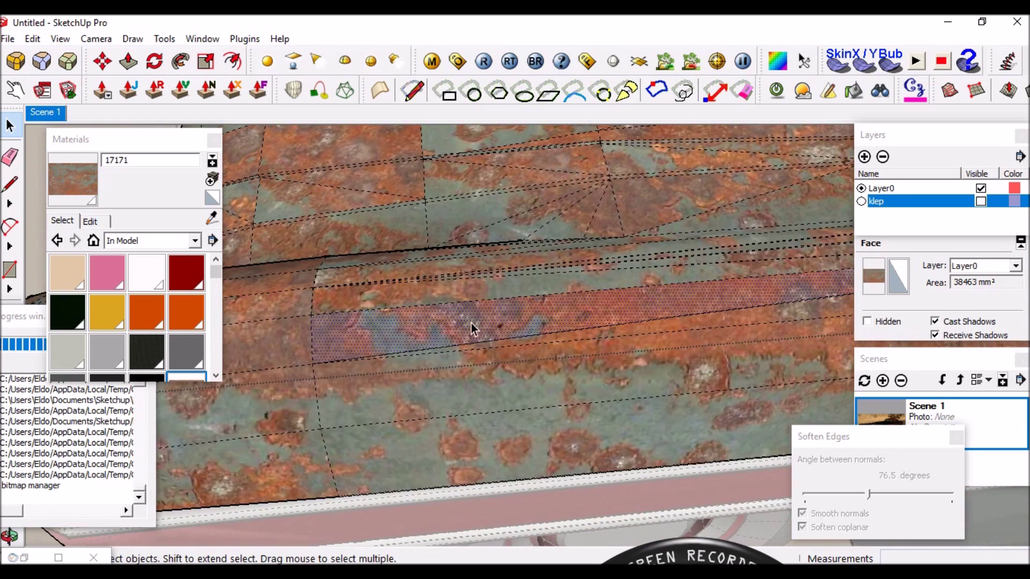
{"action": "scroll", "coordinate": [397, 330], "scroll_direction": "up", "scroll_amount": 2}
Set the fender strip's texture to Projected and sample it with the Materials eyedropper.
{"action": "right_click", "coordinate": [415, 322]}
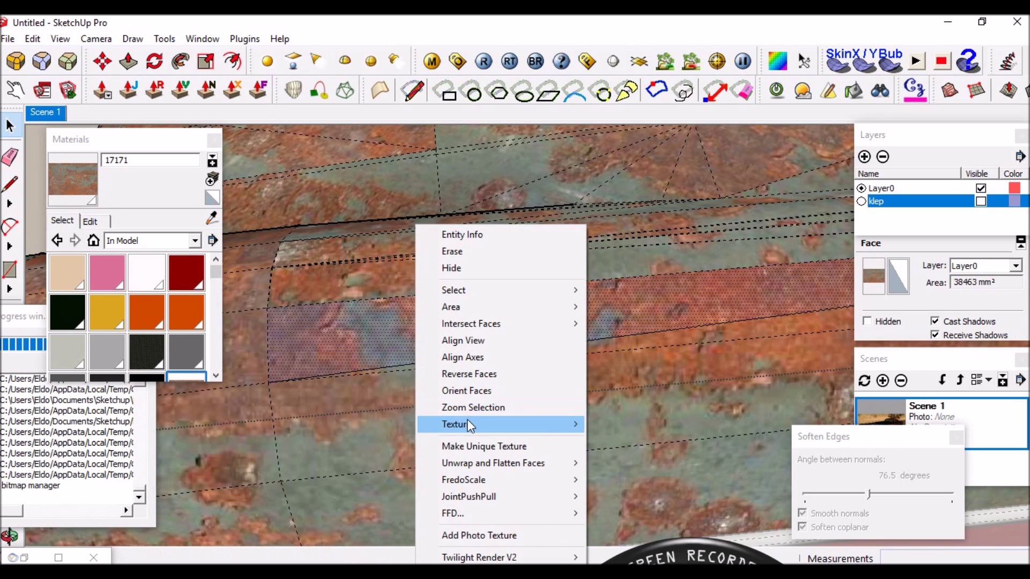
{"action": "mouse_move", "coordinate": [456, 424]}
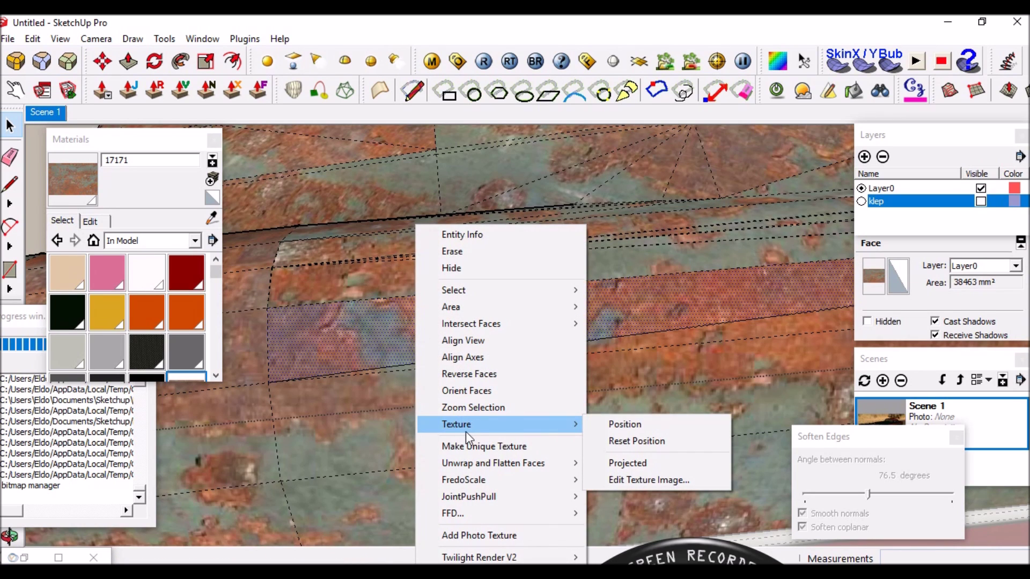
{"action": "left_click", "coordinate": [628, 464]}
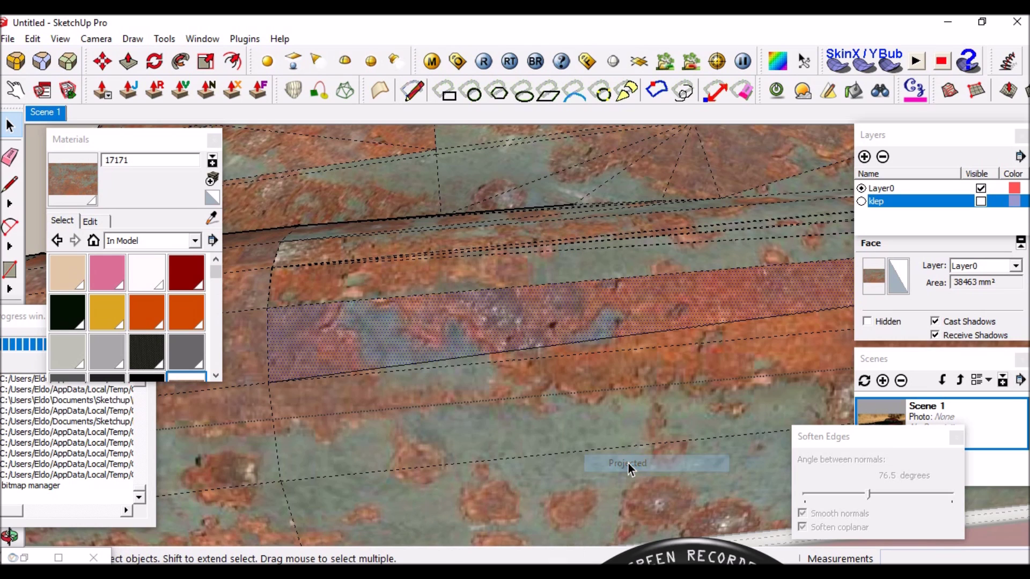
{"action": "middle_click_drag", "start_coordinate": [527, 347], "coordinate": [484, 314]}
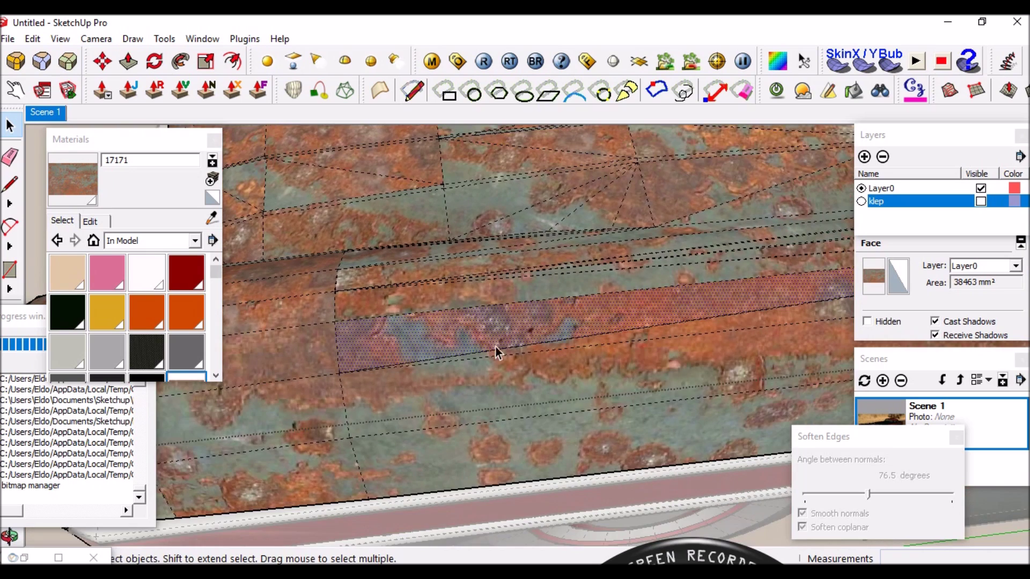
{"action": "left_click", "coordinate": [210, 219]}
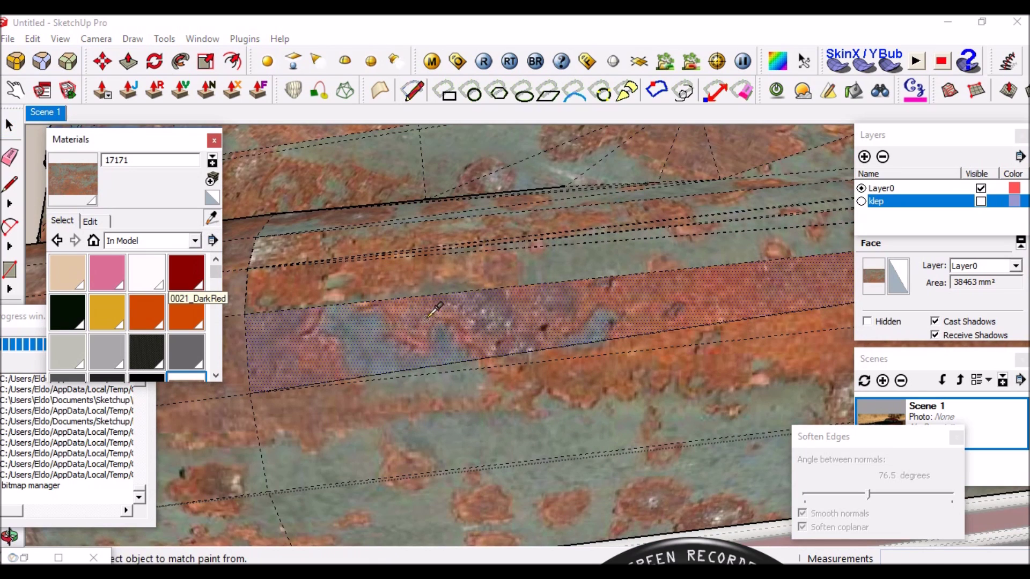
{"action": "mouse_move", "coordinate": [508, 316]}
{"action": "middle_mouse_down"}
{"action": "mouse_move", "coordinate": [494, 306]}
{"action": "mouse_move", "coordinate": [510, 320]}
{"action": "middle_mouse_up"}
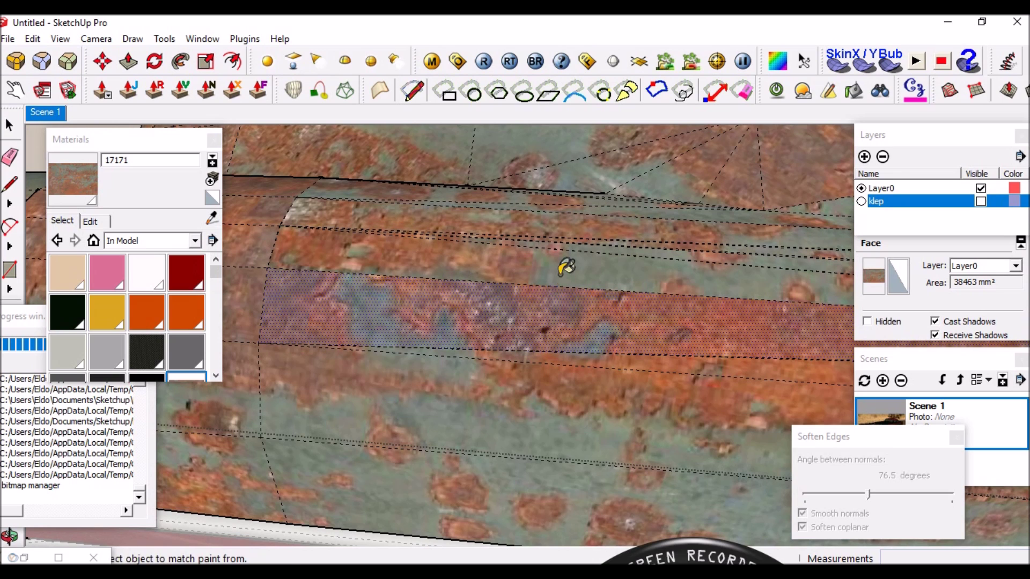
{"action": "middle_click_drag", "start_coordinate": [564, 264], "coordinate": [524, 262]}
{"action": "scroll", "coordinate": [562, 283], "scroll_direction": "up", "scroll_amount": 3}
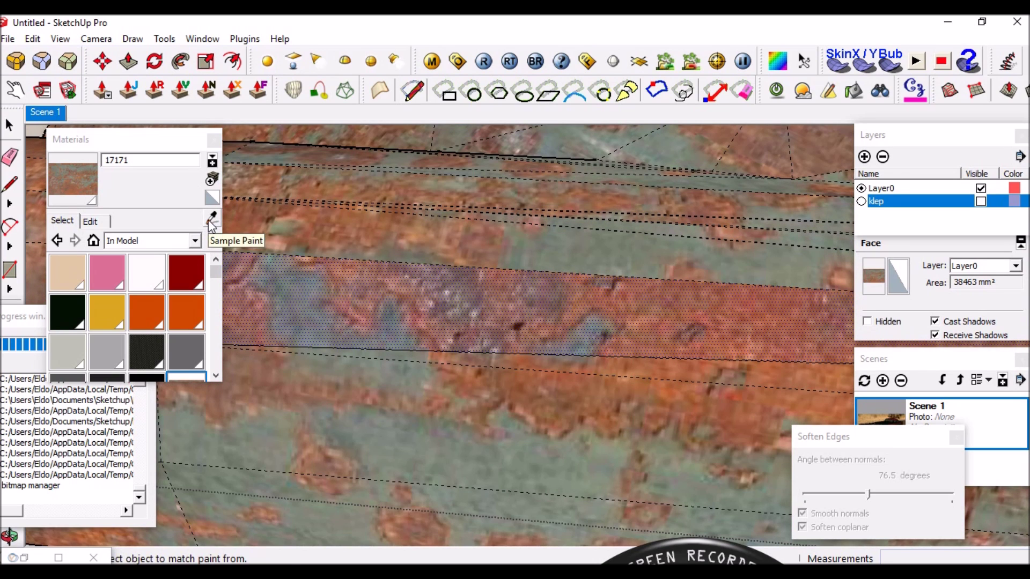
{"action": "scroll", "coordinate": [584, 260], "scroll_direction": "down", "scroll_amount": 2}
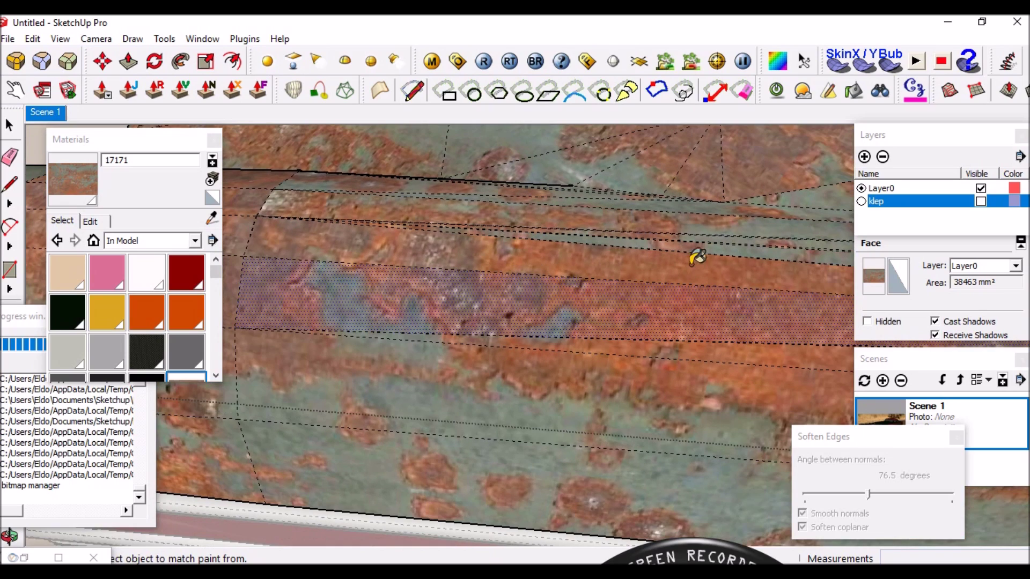
{"action": "scroll", "coordinate": [747, 322], "scroll_direction": "up", "scroll_amount": 2}
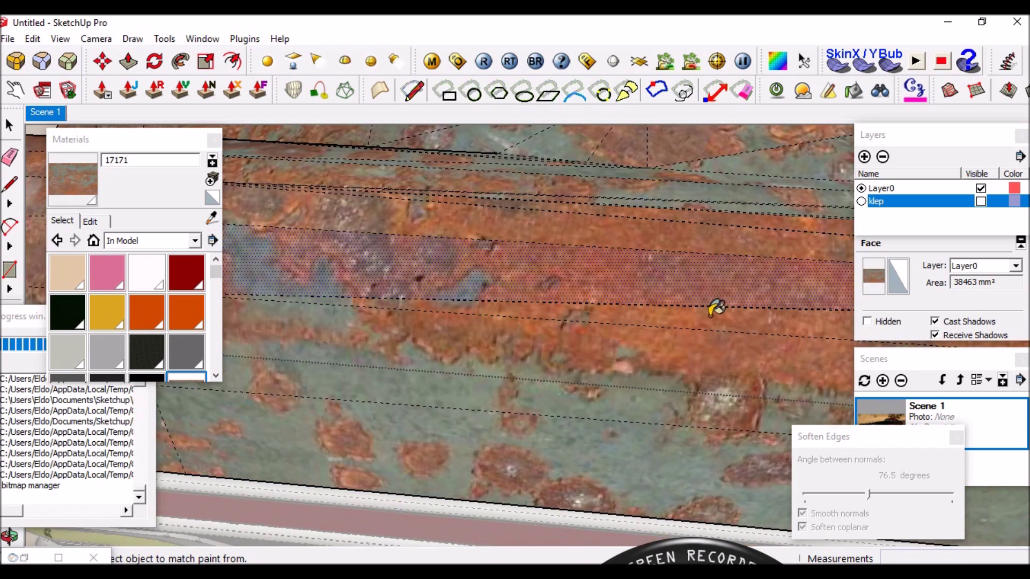
{"action": "scroll", "coordinate": [504, 311], "scroll_direction": "down", "scroll_amount": 1}
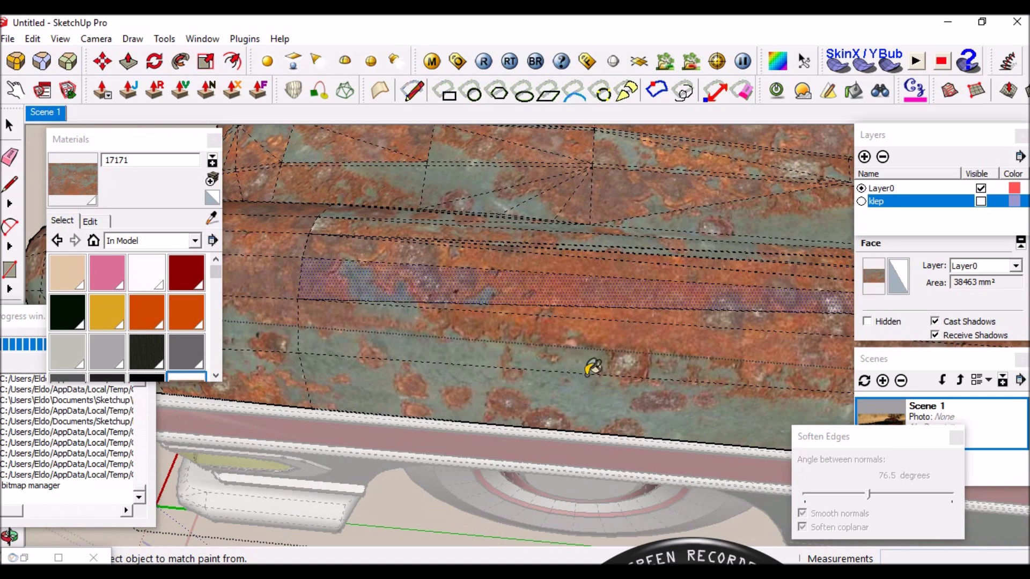
{"action": "scroll", "coordinate": [488, 255], "scroll_direction": "up", "scroll_amount": 1}
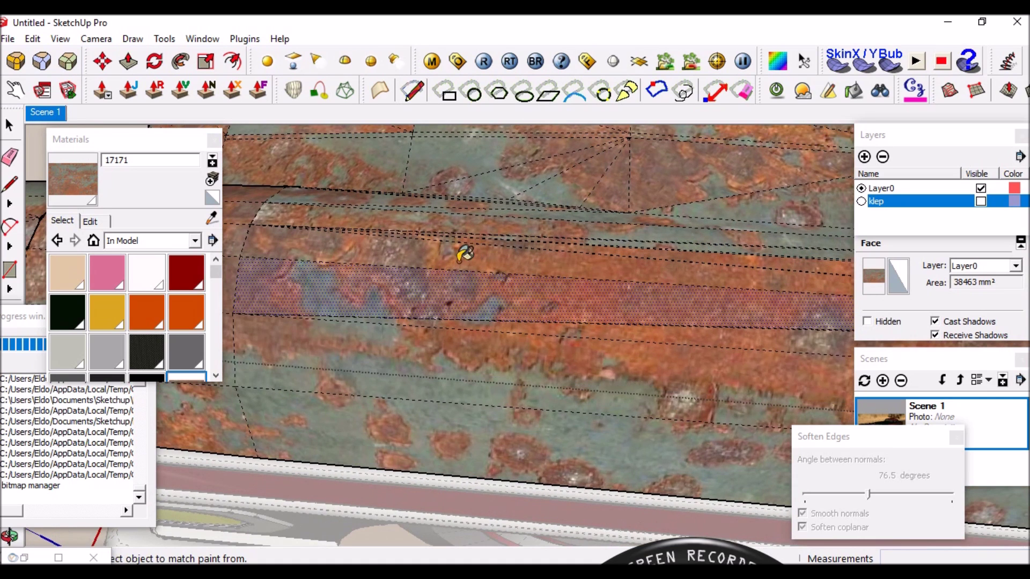
Turn off Hidden Geometry to hide the dashed edges.
{"action": "left_click", "coordinate": [60, 40]}
{"action": "left_click", "coordinate": [88, 99]}
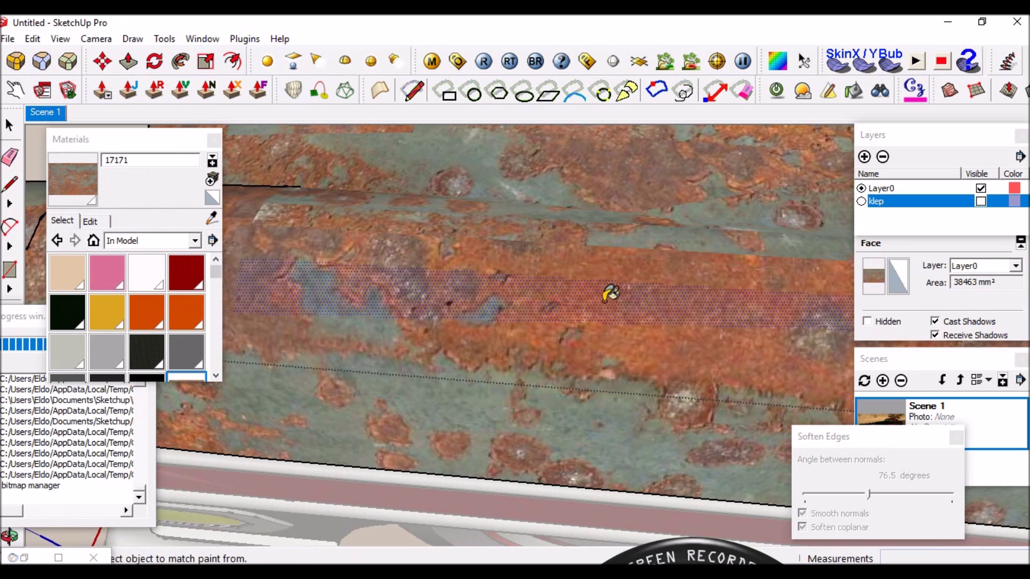
{"action": "scroll", "coordinate": [612, 295], "scroll_direction": "down", "scroll_amount": 2}
{"action": "scroll", "coordinate": [613, 324], "scroll_direction": "down", "scroll_amount": 2}
Orbit and zoom around the rust-covered hood, front fender and wheel to inspect them.
{"action": "mouse_move", "coordinate": [593, 207]}
{"action": "middle_mouse_down"}
{"action": "mouse_move", "coordinate": [582, 269]}
{"action": "mouse_move", "coordinate": [621, 184]}
{"action": "mouse_move", "coordinate": [574, 322]}
{"action": "mouse_move", "coordinate": [535, 345]}
{"action": "mouse_move", "coordinate": [625, 396]}
{"action": "mouse_move", "coordinate": [670, 293]}
{"action": "mouse_move", "coordinate": [696, 177]}
{"action": "mouse_move", "coordinate": [687, 223]}
{"action": "mouse_move", "coordinate": [749, 147]}
{"action": "mouse_move", "coordinate": [373, 370]}
{"action": "mouse_move", "coordinate": [426, 430]}
{"action": "mouse_move", "coordinate": [508, 394]}
{"action": "middle_mouse_up"}
{"action": "scroll", "coordinate": [364, 375], "scroll_direction": "up", "scroll_amount": 2}
{"action": "mouse_move", "coordinate": [482, 432]}
{"action": "middle_mouse_down"}
{"action": "mouse_move", "coordinate": [648, 220]}
{"action": "mouse_move", "coordinate": [697, 230]}
{"action": "mouse_move", "coordinate": [572, 428]}
{"action": "mouse_move", "coordinate": [651, 356]}
{"action": "mouse_move", "coordinate": [520, 379]}
{"action": "mouse_move", "coordinate": [681, 329]}
{"action": "mouse_move", "coordinate": [595, 395]}
{"action": "middle_mouse_up"}
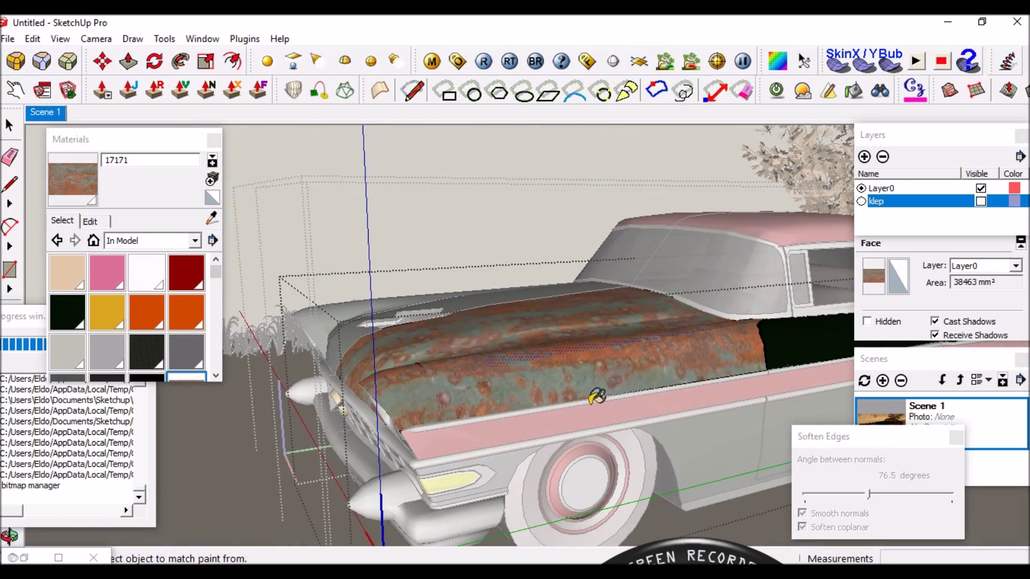
{"action": "scroll", "coordinate": [595, 395], "scroll_direction": "up", "scroll_amount": 2}
{"action": "scroll", "coordinate": [485, 428], "scroll_direction": "up", "scroll_amount": 2}
{"action": "middle_click_drag", "start_coordinate": [484, 428], "coordinate": [533, 467]}
{"action": "scroll", "coordinate": [533, 467], "scroll_direction": "up", "scroll_amount": 2}
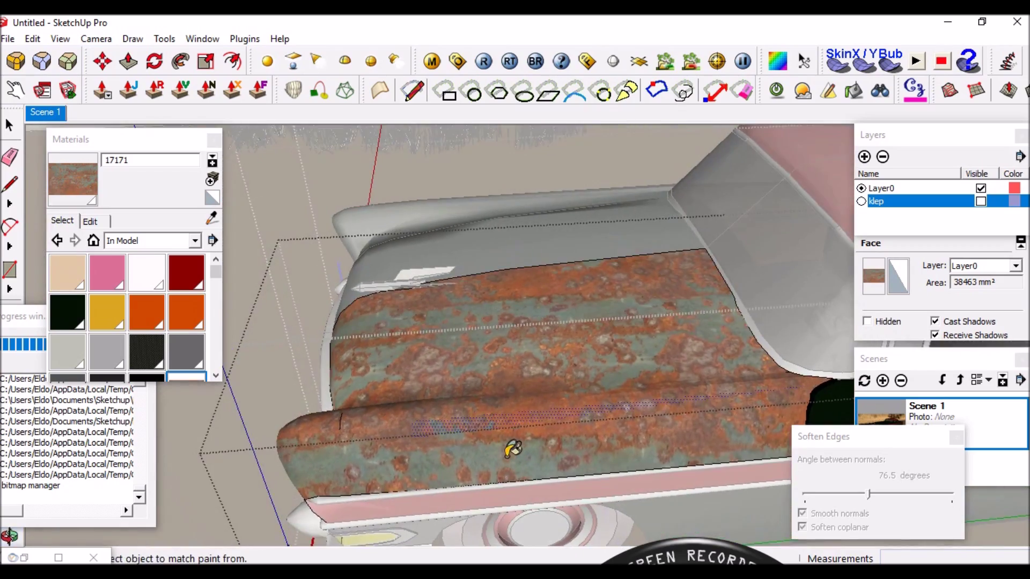
{"action": "scroll", "coordinate": [515, 450], "scroll_direction": "up", "scroll_amount": 2}
{"action": "left_click", "coordinate": [63, 40]}
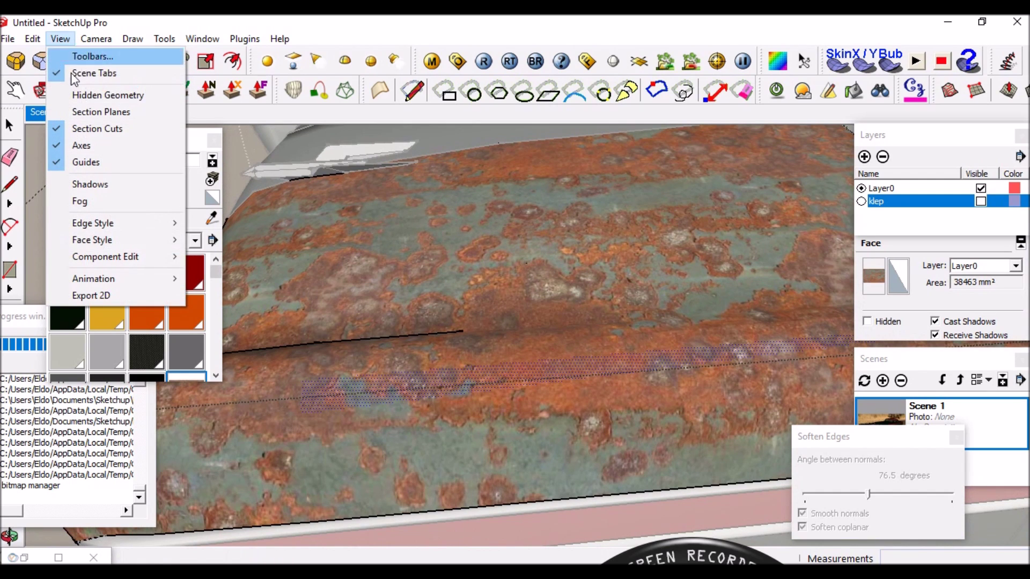
Show the hidden edges again and put the hood face's rust texture into Position mode.
{"action": "left_click", "coordinate": [84, 95]}
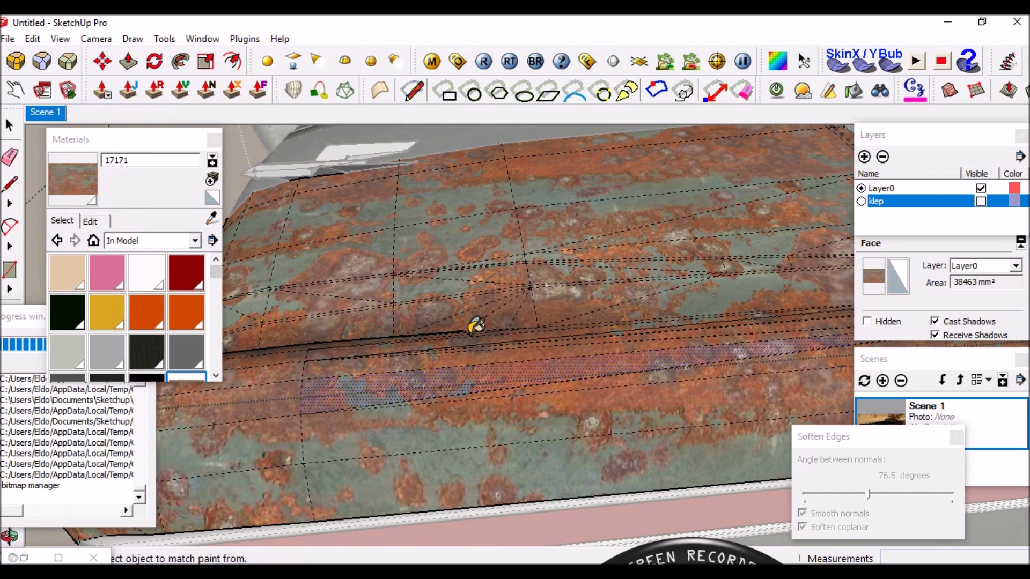
{"action": "scroll", "coordinate": [483, 375], "scroll_direction": "up", "scroll_amount": 1}
{"action": "scroll", "coordinate": [483, 421], "scroll_direction": "up", "scroll_amount": 1}
{"action": "left_click", "coordinate": [8, 124]}
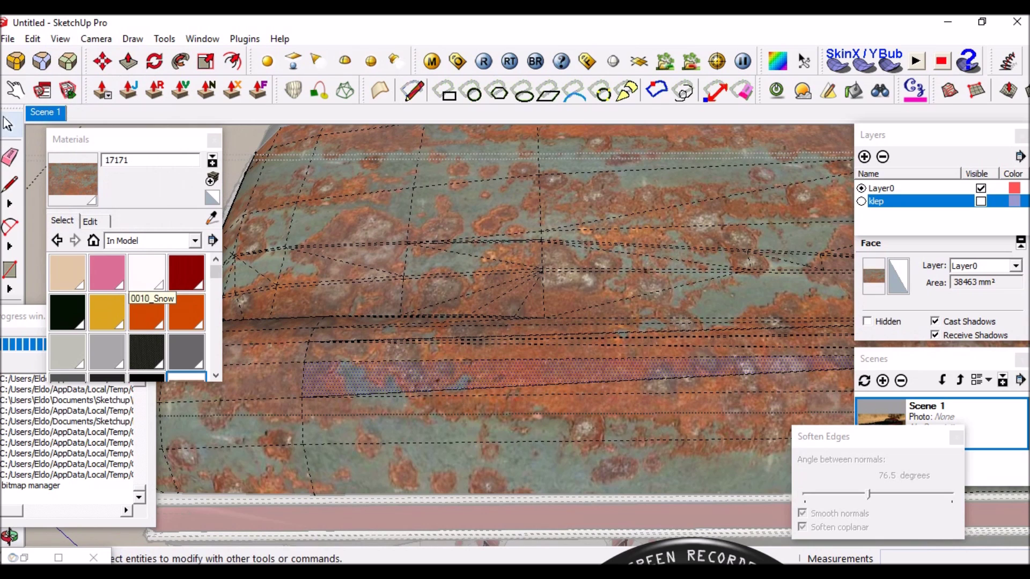
{"action": "key", "text": "b"}
{"action": "right_click", "coordinate": [411, 380]}
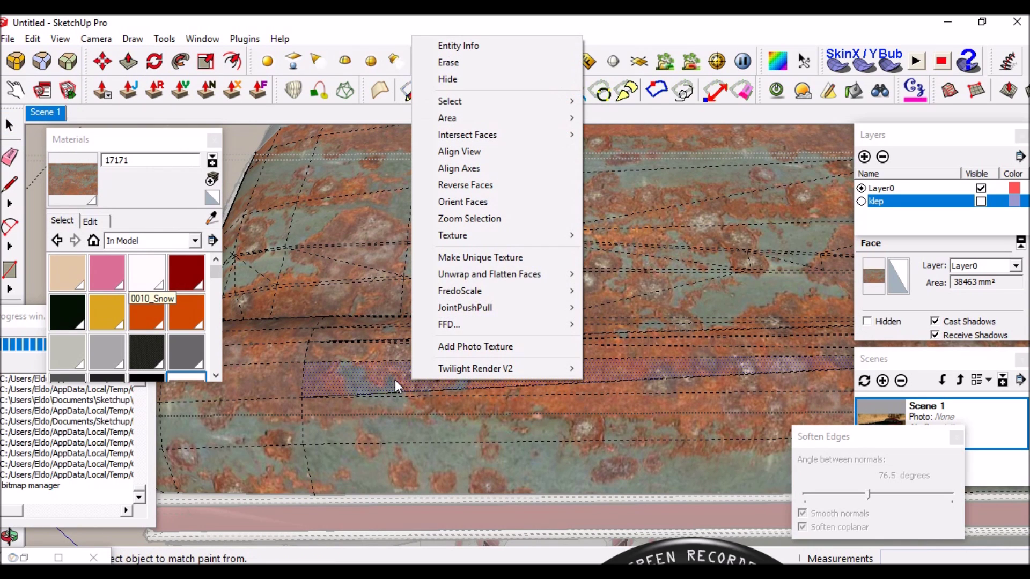
{"action": "mouse_move", "coordinate": [483, 235]}
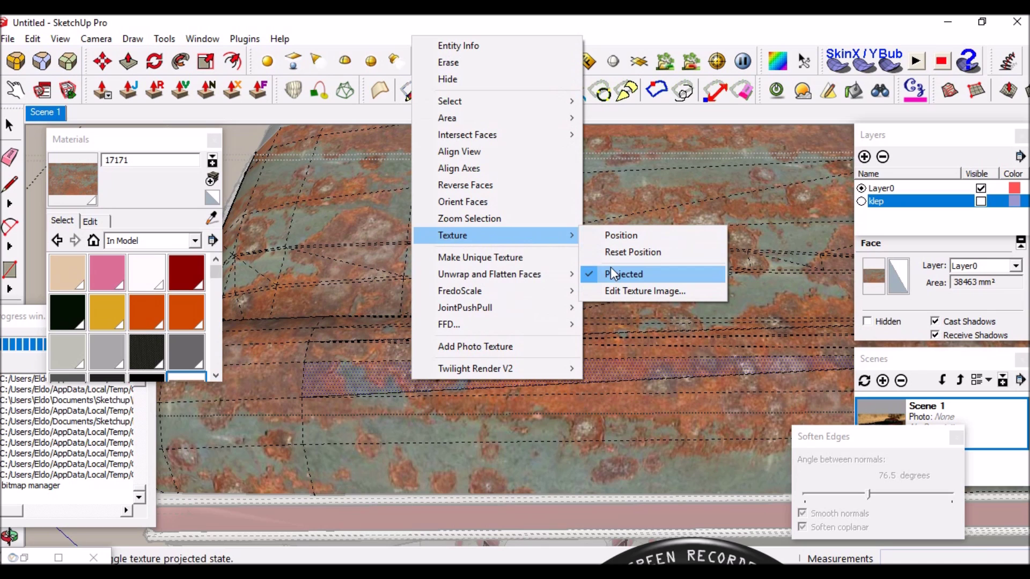
{"action": "left_click", "coordinate": [620, 236]}
Move, rotate, scale and stretch the rust texture wider, sliding it left over the hood.
{"action": "scroll", "coordinate": [499, 386], "scroll_direction": "down", "scroll_amount": 3}
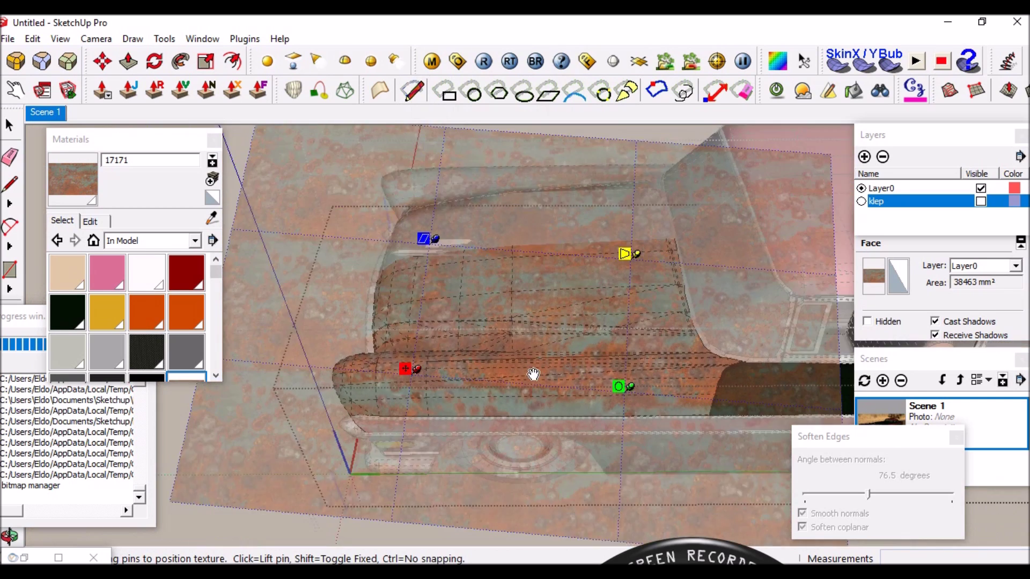
{"action": "middle_click_drag", "start_coordinate": [533, 374], "coordinate": [550, 323]}
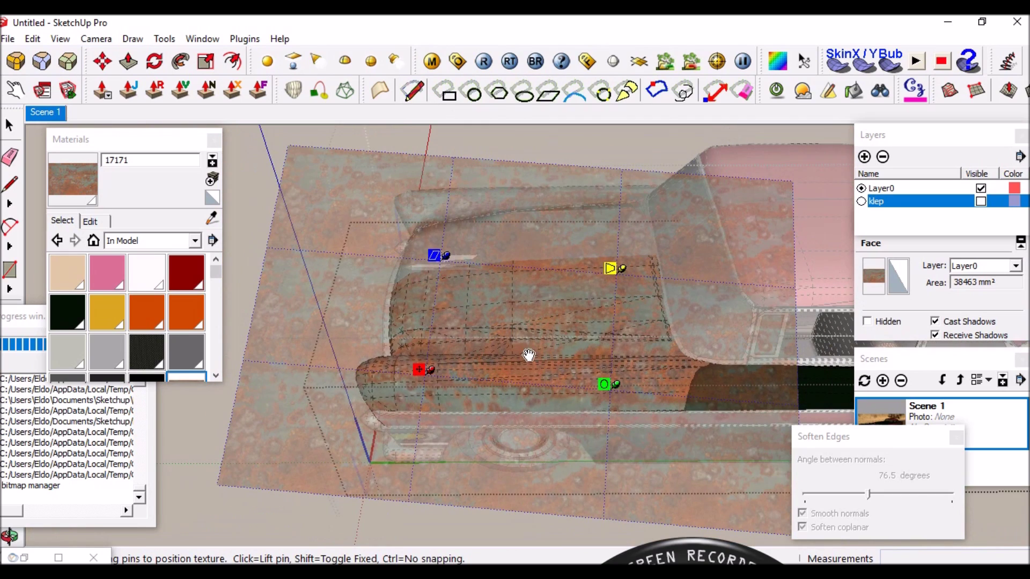
{"action": "left_click_drag", "start_coordinate": [524, 328], "coordinate": [527, 330]}
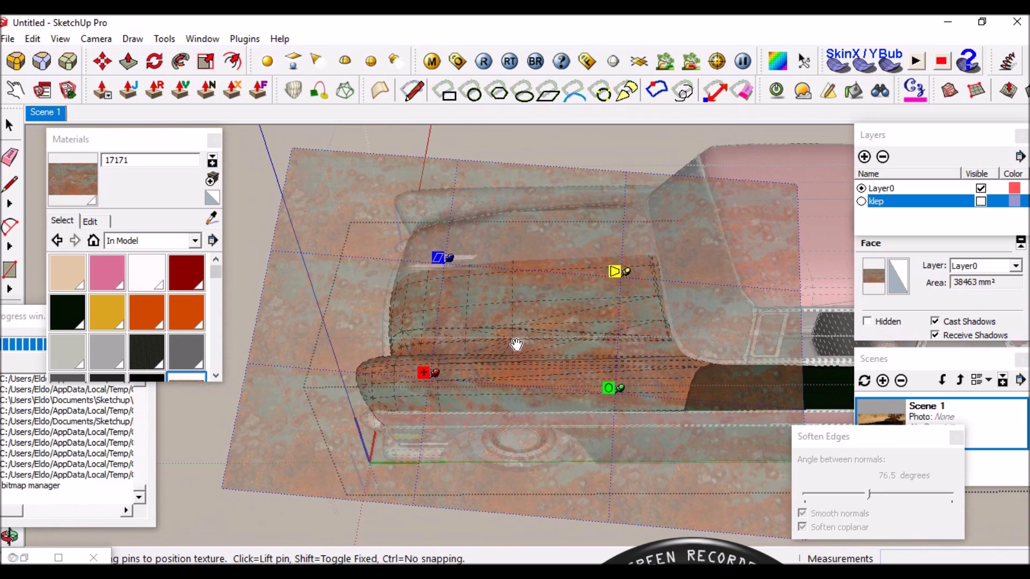
{"action": "scroll", "coordinate": [515, 346], "scroll_direction": "down", "scroll_amount": 2}
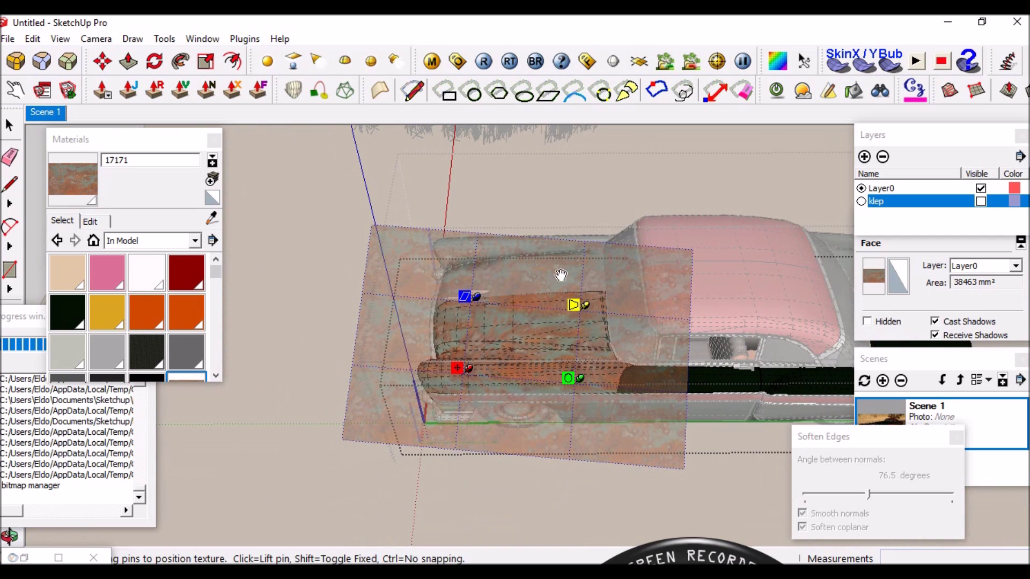
{"action": "scroll", "coordinate": [512, 360], "scroll_direction": "up", "scroll_amount": 2}
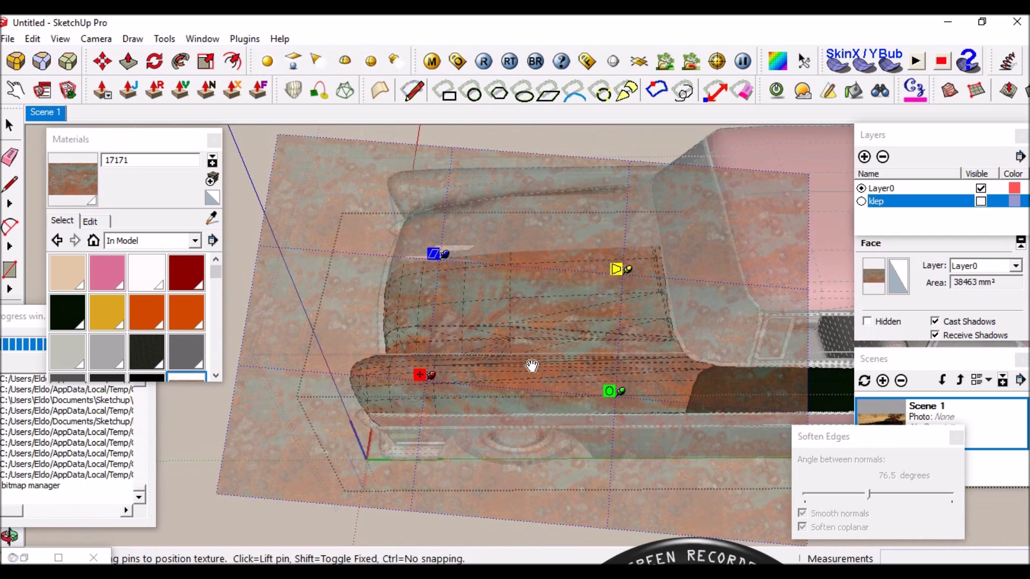
{"action": "middle_click_drag", "start_coordinate": [572, 374], "coordinate": [558, 372]}
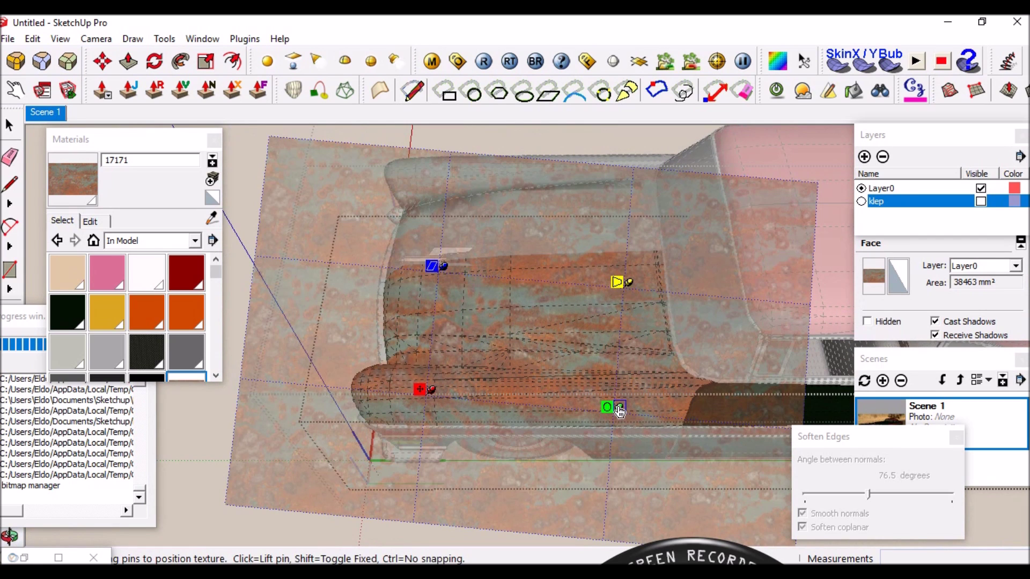
{"action": "left_click_drag", "start_coordinate": [620, 410], "coordinate": [627, 394]}
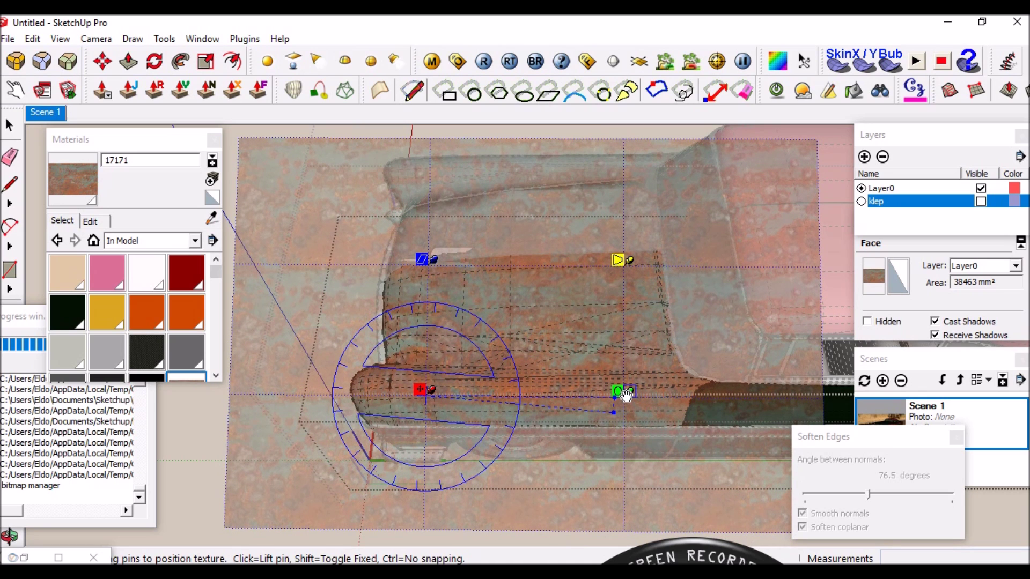
{"action": "scroll", "coordinate": [552, 310], "scroll_direction": "down", "scroll_amount": 1}
{"action": "scroll", "coordinate": [579, 286], "scroll_direction": "down", "scroll_amount": 1}
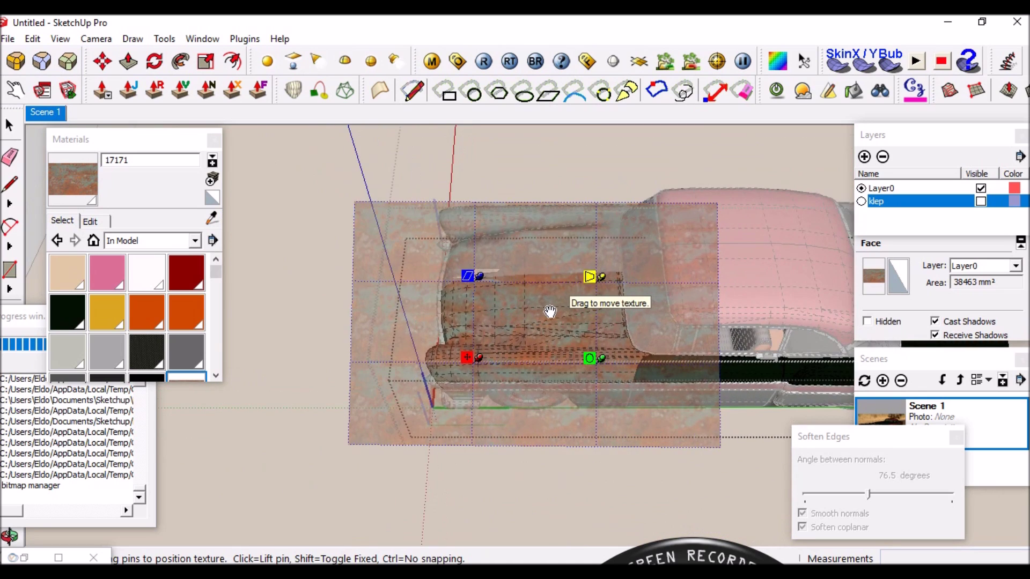
{"action": "scroll", "coordinate": [531, 300], "scroll_direction": "down", "scroll_amount": 1}
{"action": "scroll", "coordinate": [512, 301], "scroll_direction": "up", "scroll_amount": 2}
{"action": "mouse_move", "coordinate": [581, 339]}
{"action": "middle_mouse_down"}
{"action": "mouse_move", "coordinate": [559, 407]}
{"action": "mouse_move", "coordinate": [635, 438]}
{"action": "middle_mouse_up"}
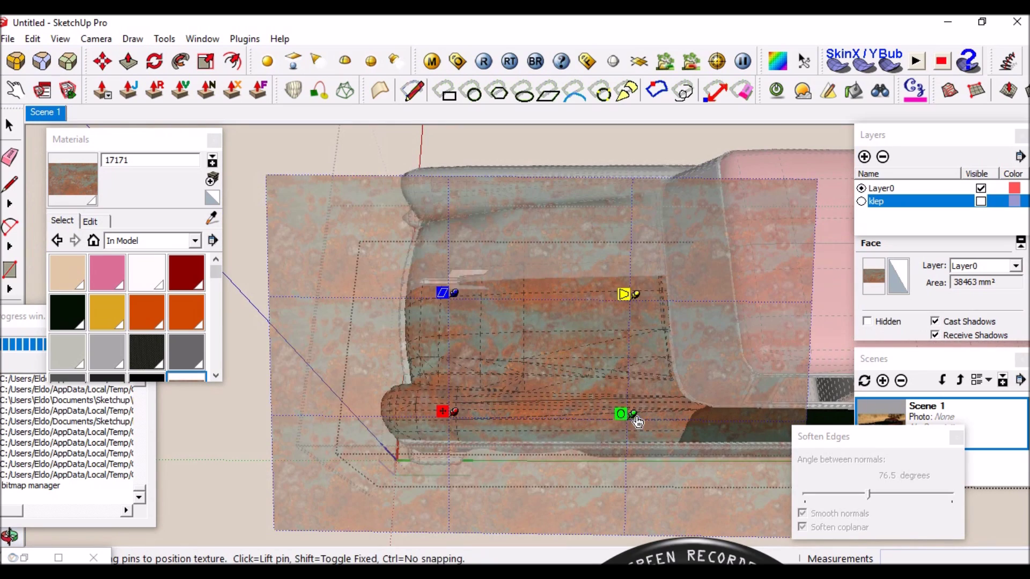
{"action": "left_click_drag", "start_coordinate": [634, 417], "coordinate": [686, 415]}
{"action": "left_click_drag", "start_coordinate": [530, 320], "coordinate": [476, 322]}
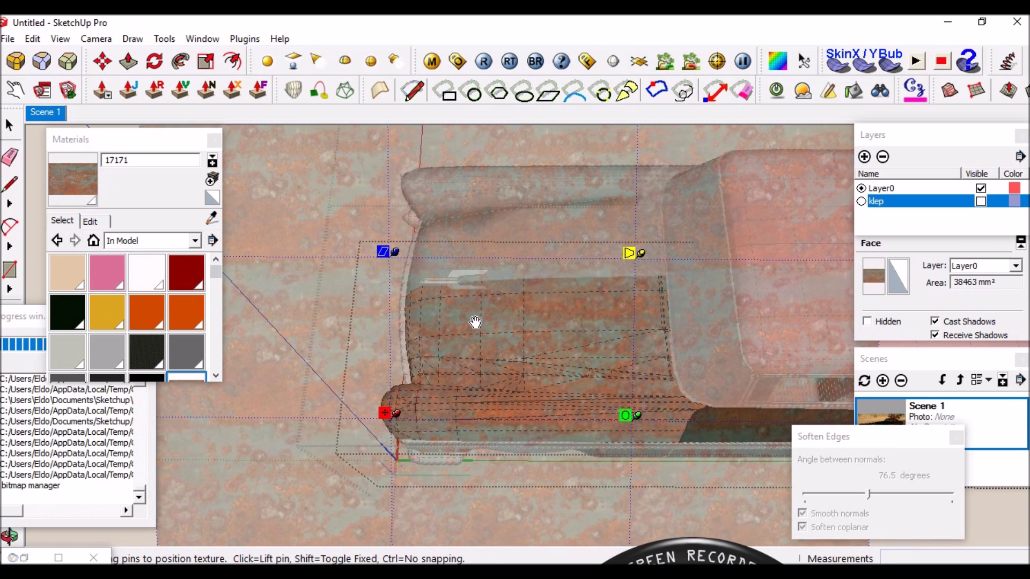
Nudge the rust texture across the front fender until it lines up.
{"action": "scroll", "coordinate": [474, 324], "scroll_direction": "down", "scroll_amount": 1}
{"action": "scroll", "coordinate": [478, 327], "scroll_direction": "down", "scroll_amount": 3}
{"action": "mouse_move", "coordinate": [502, 332]}
{"action": "left_mouse_down"}
{"action": "mouse_move", "coordinate": [528, 333]}
{"action": "mouse_move", "coordinate": [519, 316]}
{"action": "mouse_move", "coordinate": [527, 328]}
{"action": "left_mouse_up"}
{"action": "scroll", "coordinate": [492, 391], "scroll_direction": "up", "scroll_amount": 3}
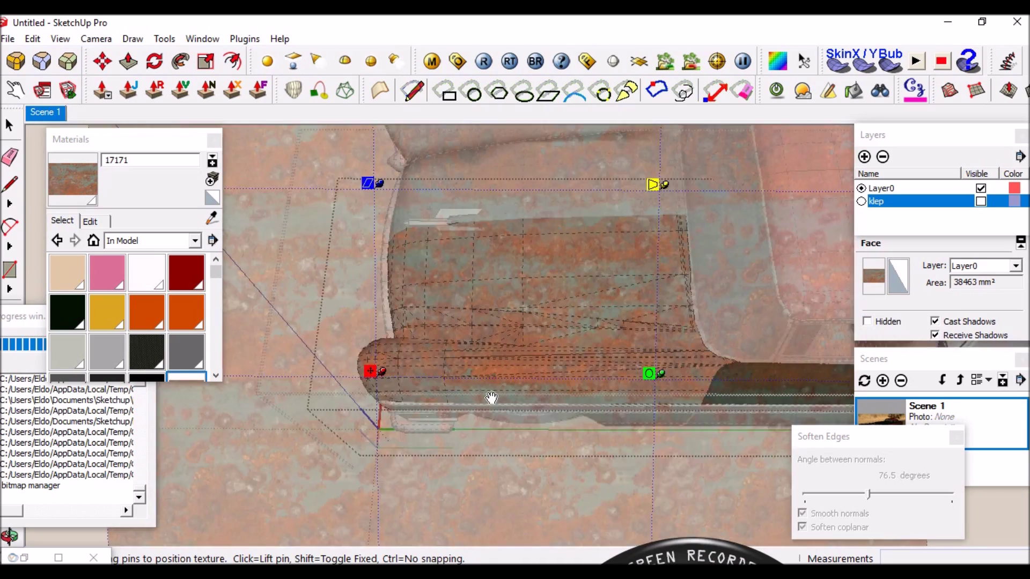
{"action": "scroll", "coordinate": [493, 391], "scroll_direction": "down", "scroll_amount": 3}
{"action": "scroll", "coordinate": [508, 349], "scroll_direction": "up", "scroll_amount": 3}
{"action": "scroll", "coordinate": [526, 305], "scroll_direction": "down", "scroll_amount": 3}
{"action": "scroll", "coordinate": [499, 308], "scroll_direction": "up", "scroll_amount": 3}
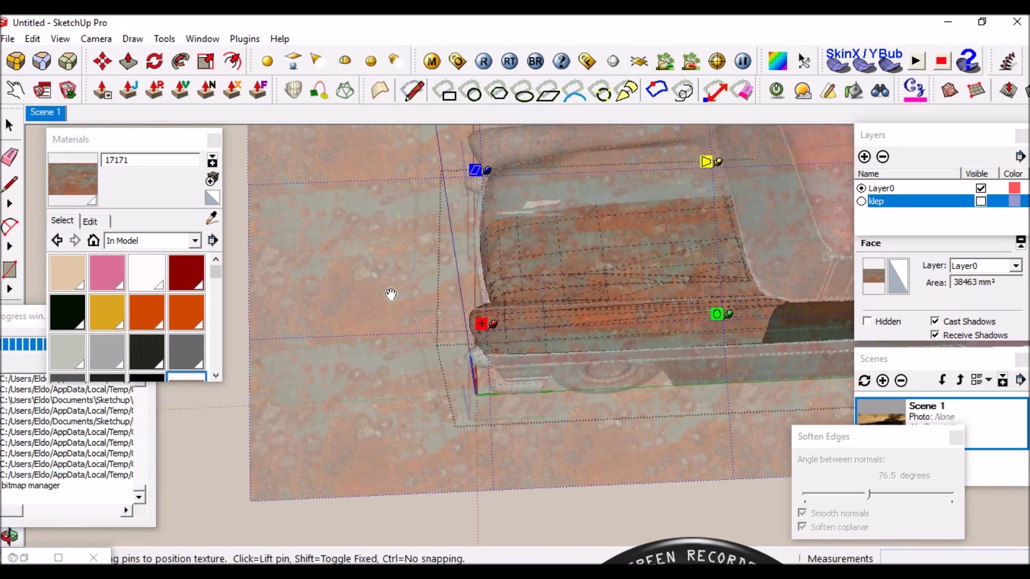
{"action": "scroll", "coordinate": [509, 327], "scroll_direction": "down", "scroll_amount": 2}
{"action": "scroll", "coordinate": [428, 229], "scroll_direction": "up", "scroll_amount": 2}
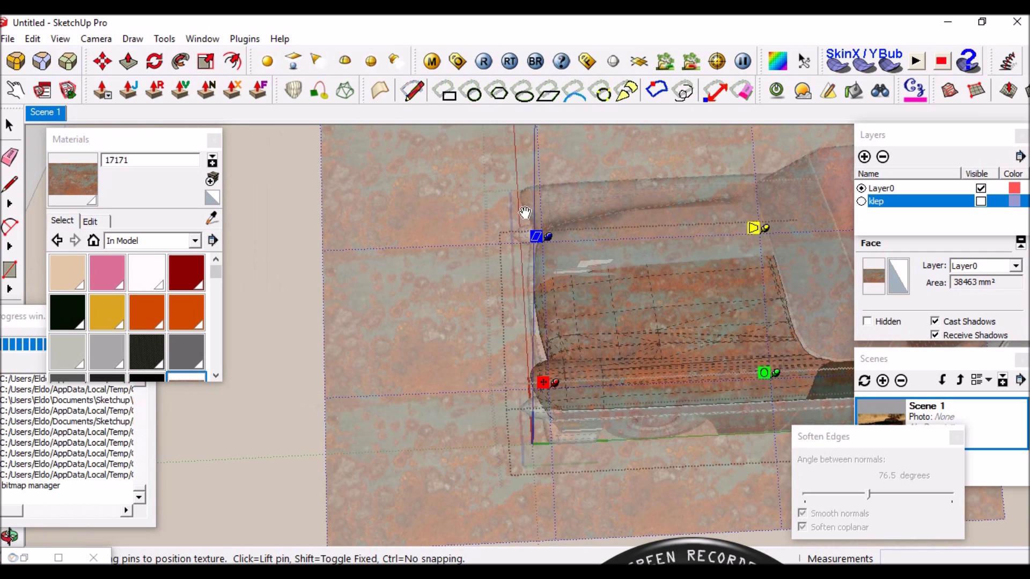
{"action": "scroll", "coordinate": [421, 278], "scroll_direction": "down", "scroll_amount": 2}
{"action": "scroll", "coordinate": [589, 292], "scroll_direction": "down", "scroll_amount": 2}
{"action": "scroll", "coordinate": [602, 361], "scroll_direction": "up", "scroll_amount": 3}
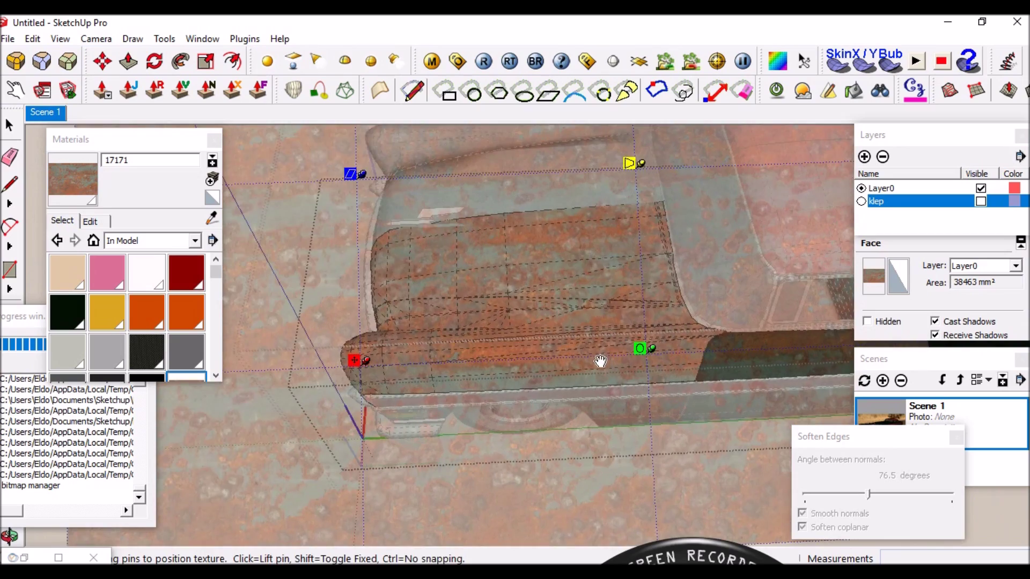
{"action": "middle_click_drag", "start_coordinate": [603, 361], "coordinate": [613, 346]}
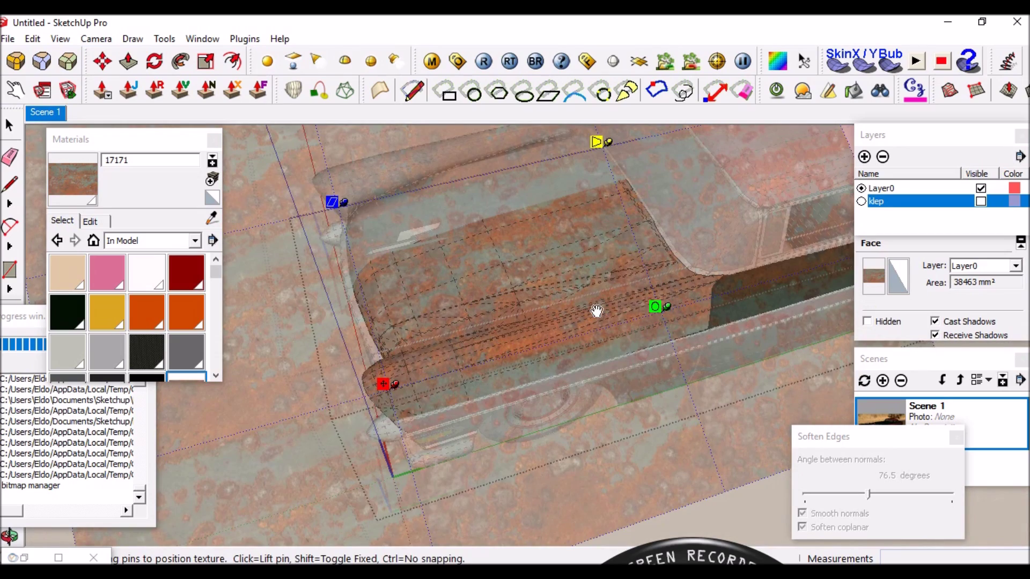
{"action": "middle_click_drag", "start_coordinate": [544, 351], "coordinate": [603, 337]}
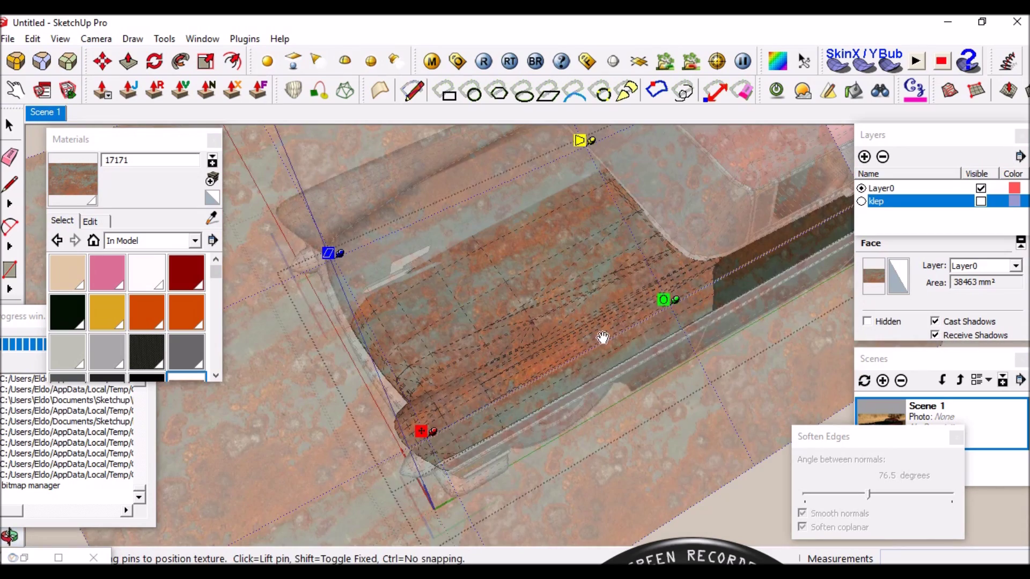
{"action": "mouse_move", "coordinate": [518, 319]}
{"action": "left_mouse_down"}
{"action": "mouse_move", "coordinate": [551, 345]}
{"action": "mouse_move", "coordinate": [575, 329]}
{"action": "mouse_move", "coordinate": [535, 281]}
{"action": "mouse_move", "coordinate": [499, 287]}
{"action": "mouse_move", "coordinate": [395, 349]}
{"action": "mouse_move", "coordinate": [425, 352]}
{"action": "mouse_move", "coordinate": [513, 325]}
{"action": "left_mouse_up"}
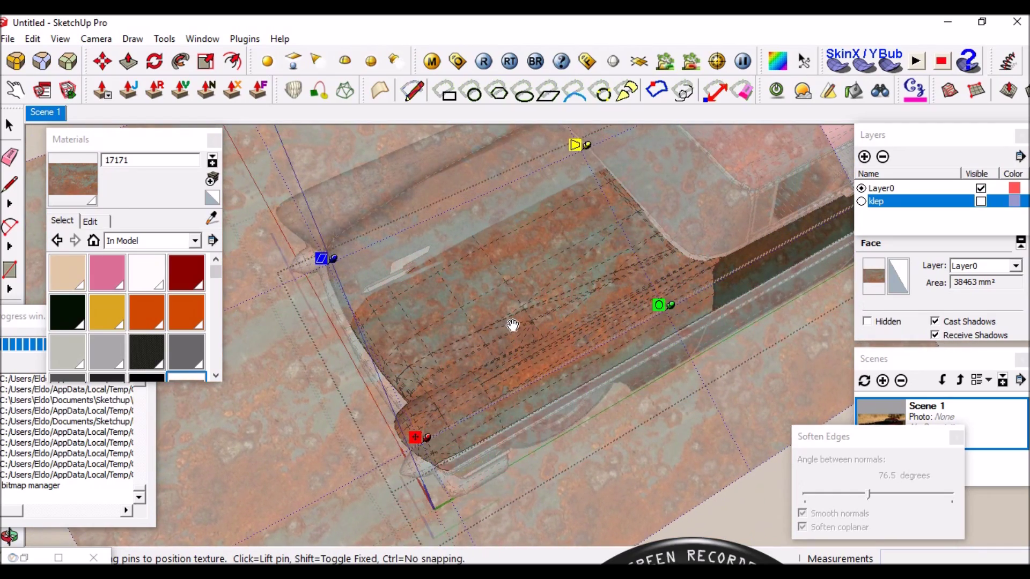
{"action": "right_click", "coordinate": [542, 335]}
Confirm the rust texture's new placement on the fender with Done.
{"action": "left_click", "coordinate": [570, 344]}
{"action": "scroll", "coordinate": [556, 389], "scroll_direction": "up", "scroll_amount": 3}
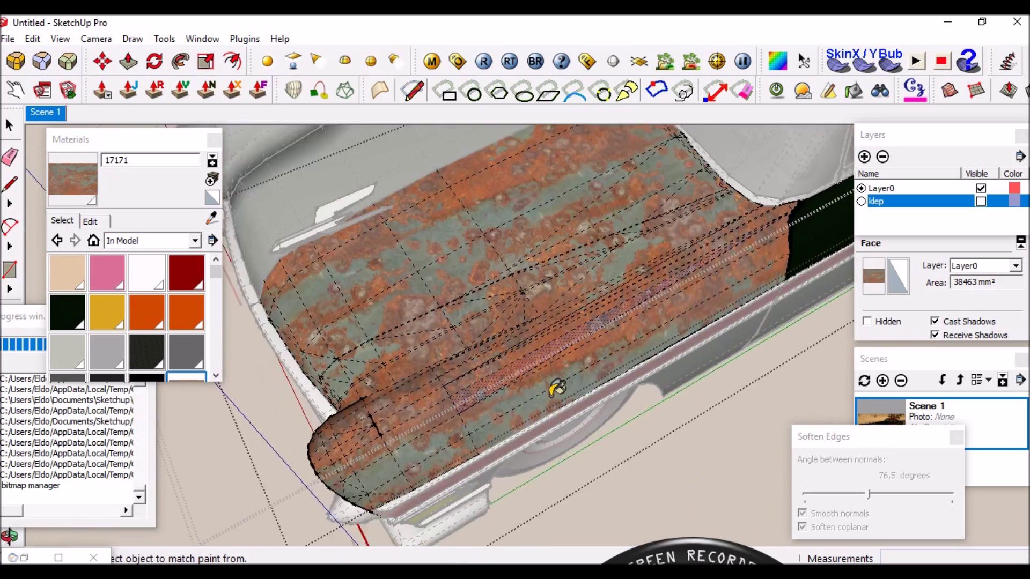
{"action": "scroll", "coordinate": [562, 382], "scroll_direction": "up", "scroll_amount": 3}
{"action": "mouse_move", "coordinate": [558, 356]}
{"action": "middle_mouse_down"}
{"action": "mouse_move", "coordinate": [460, 301]}
{"action": "mouse_move", "coordinate": [428, 299]}
{"action": "mouse_move", "coordinate": [466, 289]}
{"action": "middle_mouse_up"}
Turn off Hidden Geometry so the dashed lines disappear from the car body.
{"action": "key", "text": "space"}
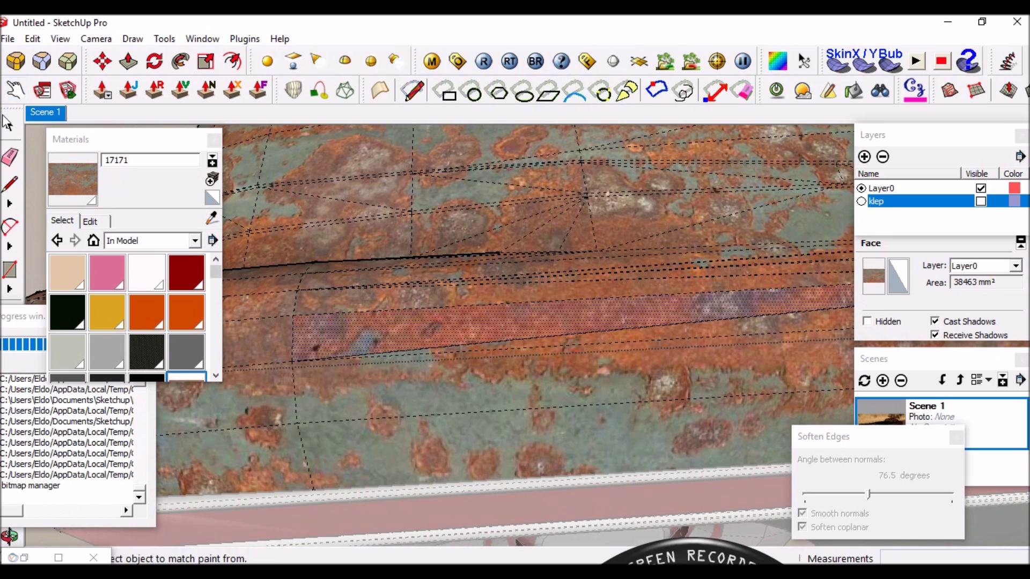
{"action": "right_click", "coordinate": [378, 327]}
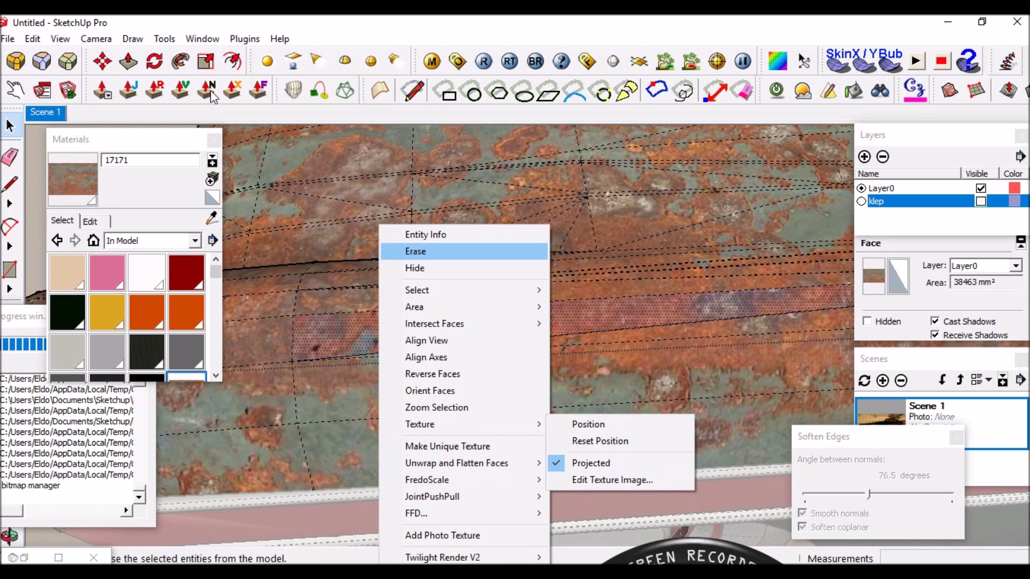
{"action": "left_click", "coordinate": [60, 40]}
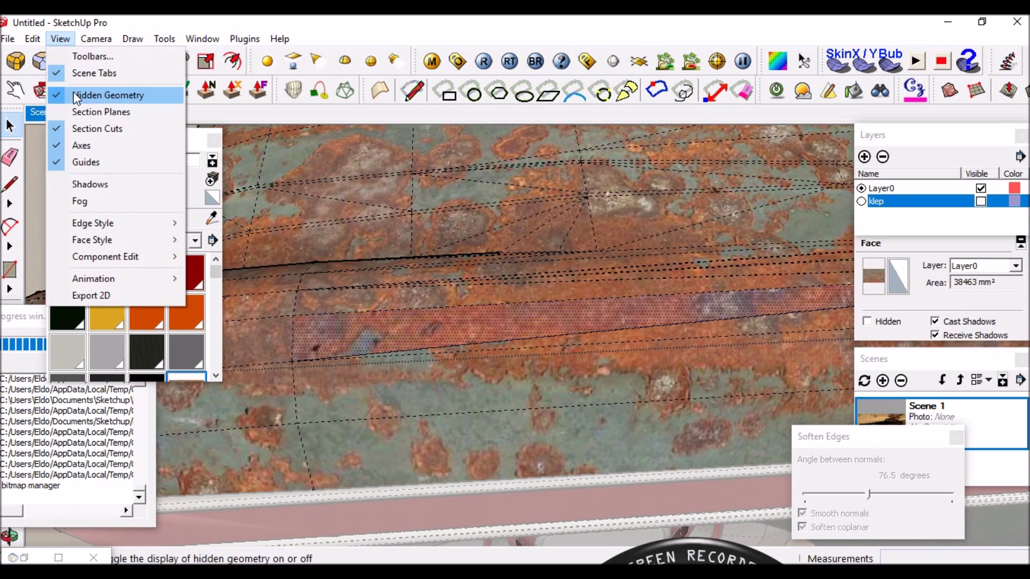
{"action": "left_click", "coordinate": [88, 98]}
{"action": "middle_click_drag", "start_coordinate": [496, 342], "coordinate": [540, 336]}
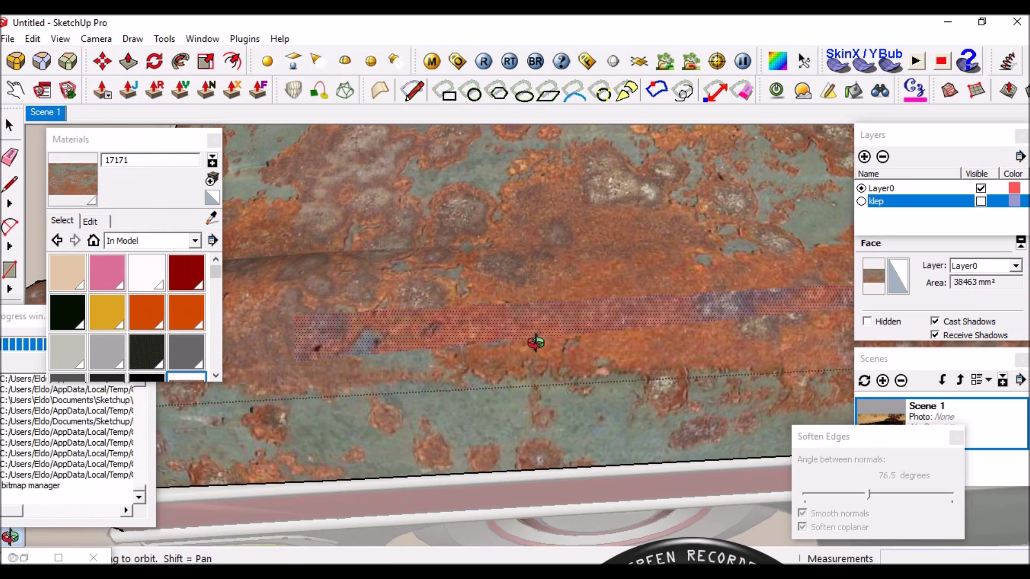
Take up the Sample Paint eyedropper and orbit to inspect the rusty hood and fender.
{"action": "left_click", "coordinate": [212, 217]}
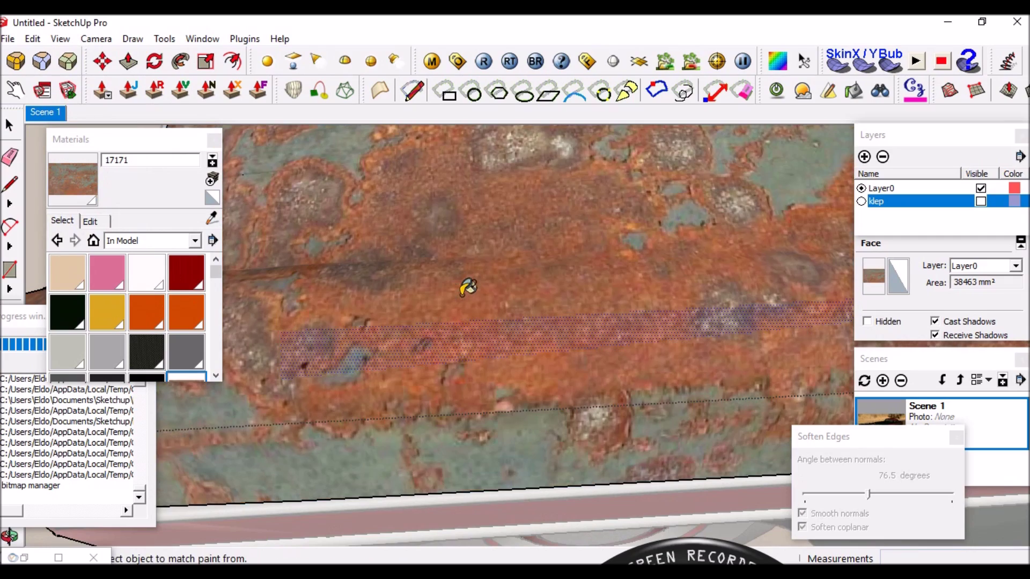
{"action": "scroll", "coordinate": [506, 304], "scroll_direction": "down", "scroll_amount": 5}
{"action": "mouse_move", "coordinate": [515, 310]}
{"action": "middle_mouse_down"}
{"action": "mouse_move", "coordinate": [427, 351]}
{"action": "mouse_move", "coordinate": [558, 338]}
{"action": "mouse_move", "coordinate": [700, 242]}
{"action": "mouse_move", "coordinate": [775, 279]}
{"action": "mouse_move", "coordinate": [824, 252]}
{"action": "middle_mouse_up"}
{"action": "scroll", "coordinate": [528, 310], "scroll_direction": "up", "scroll_amount": 2}
{"action": "scroll", "coordinate": [529, 337], "scroll_direction": "up", "scroll_amount": 2}
{"action": "scroll", "coordinate": [474, 316], "scroll_direction": "up", "scroll_amount": 2}
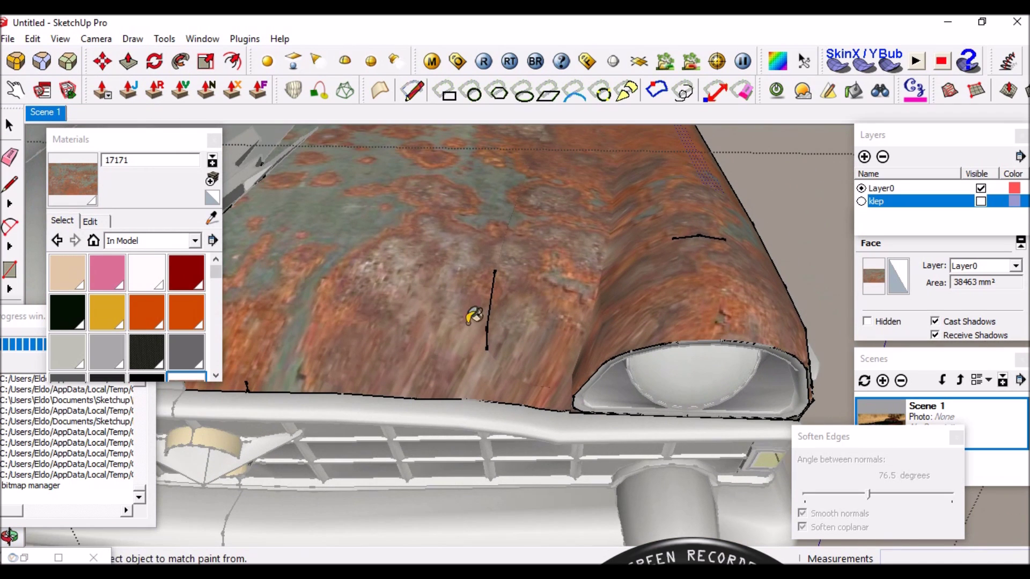
{"action": "mouse_move", "coordinate": [488, 314]}
{"action": "middle_mouse_down"}
{"action": "mouse_move", "coordinate": [402, 287]}
{"action": "mouse_move", "coordinate": [386, 265]}
{"action": "mouse_move", "coordinate": [457, 349]}
{"action": "mouse_move", "coordinate": [574, 372]}
{"action": "mouse_move", "coordinate": [345, 350]}
{"action": "middle_mouse_up"}
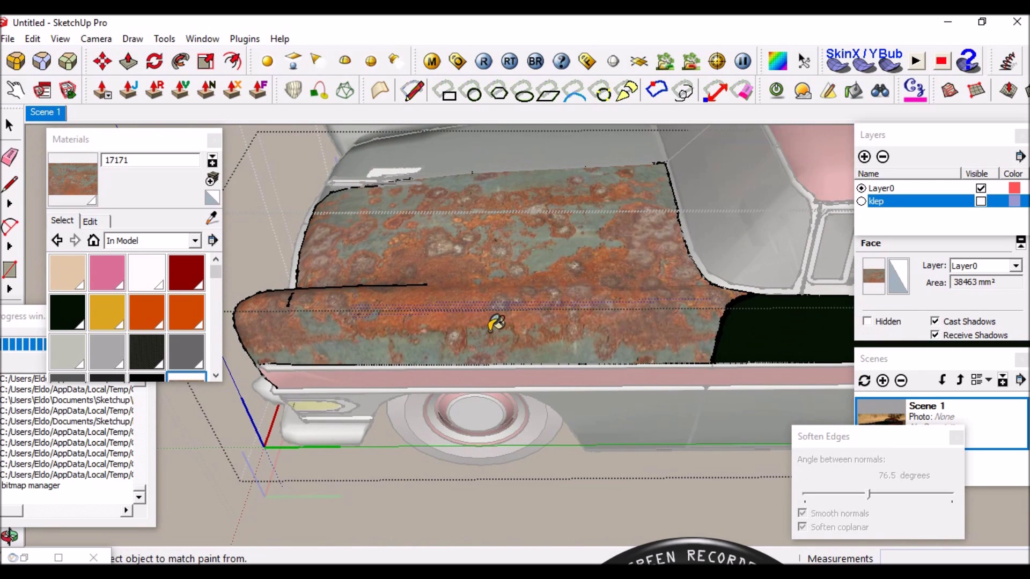
{"action": "scroll", "coordinate": [590, 354], "scroll_direction": "down", "scroll_amount": 3}
{"action": "scroll", "coordinate": [494, 288], "scroll_direction": "up", "scroll_amount": 5}
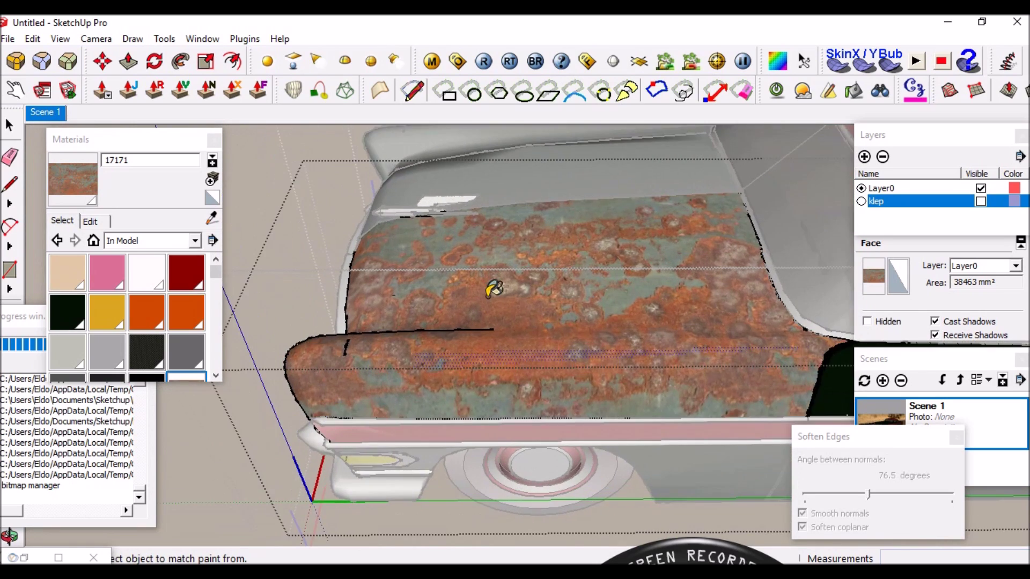
{"action": "mouse_move", "coordinate": [504, 348]}
{"action": "middle_mouse_down"}
{"action": "mouse_move", "coordinate": [517, 395]}
{"action": "mouse_move", "coordinate": [536, 333]}
{"action": "mouse_move", "coordinate": [589, 378]}
{"action": "mouse_move", "coordinate": [522, 299]}
{"action": "mouse_move", "coordinate": [517, 352]}
{"action": "mouse_move", "coordinate": [663, 248]}
{"action": "middle_mouse_up"}
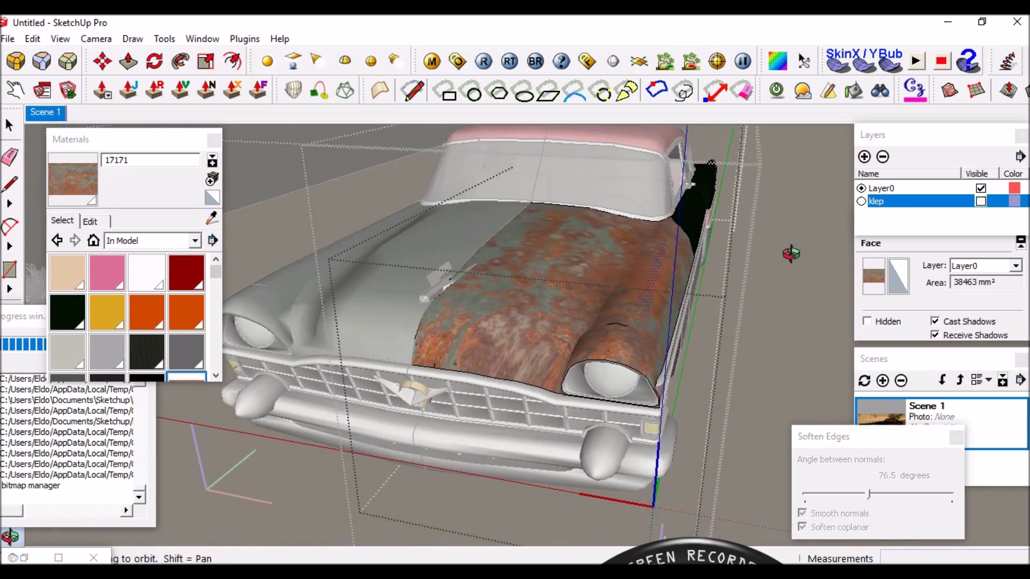
Paint the black front door panel and the rear black panel with the 17171 rust.
{"action": "left_click_drag", "start_coordinate": [804, 236], "coordinate": [510, 258]}
{"action": "scroll", "coordinate": [479, 316], "scroll_direction": "up", "scroll_amount": 5}
{"action": "key", "text": "b"}
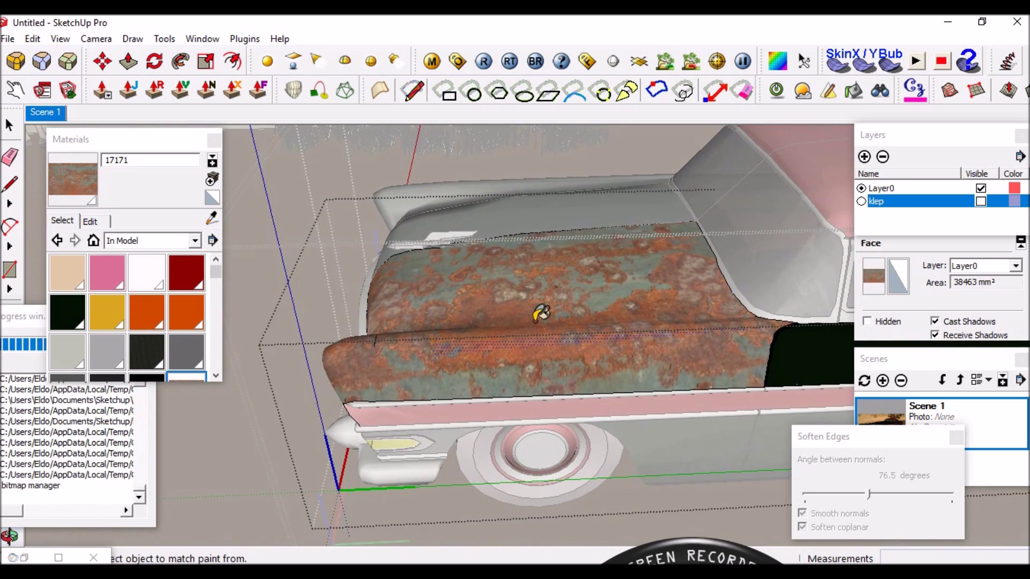
{"action": "scroll", "coordinate": [637, 372], "scroll_direction": "down", "scroll_amount": 2}
{"action": "key", "text": "space"}
{"action": "scroll", "coordinate": [601, 319], "scroll_direction": "down", "scroll_amount": 2}
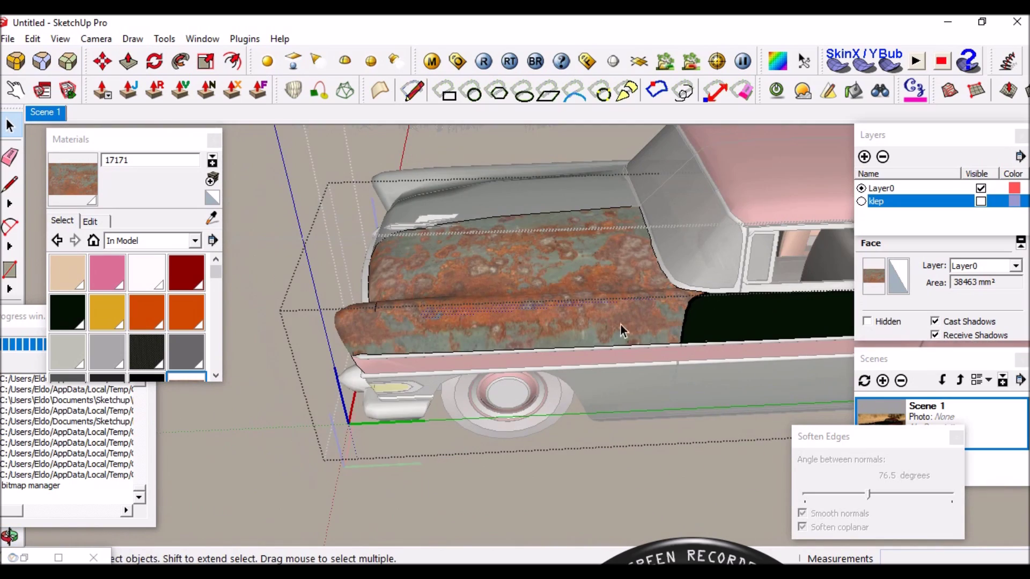
{"action": "scroll", "coordinate": [697, 323], "scroll_direction": "up", "scroll_amount": 1}
{"action": "scroll", "coordinate": [694, 289], "scroll_direction": "up", "scroll_amount": 2}
{"action": "scroll", "coordinate": [703, 290], "scroll_direction": "up", "scroll_amount": 2}
{"action": "scroll", "coordinate": [649, 327], "scroll_direction": "up", "scroll_amount": 2}
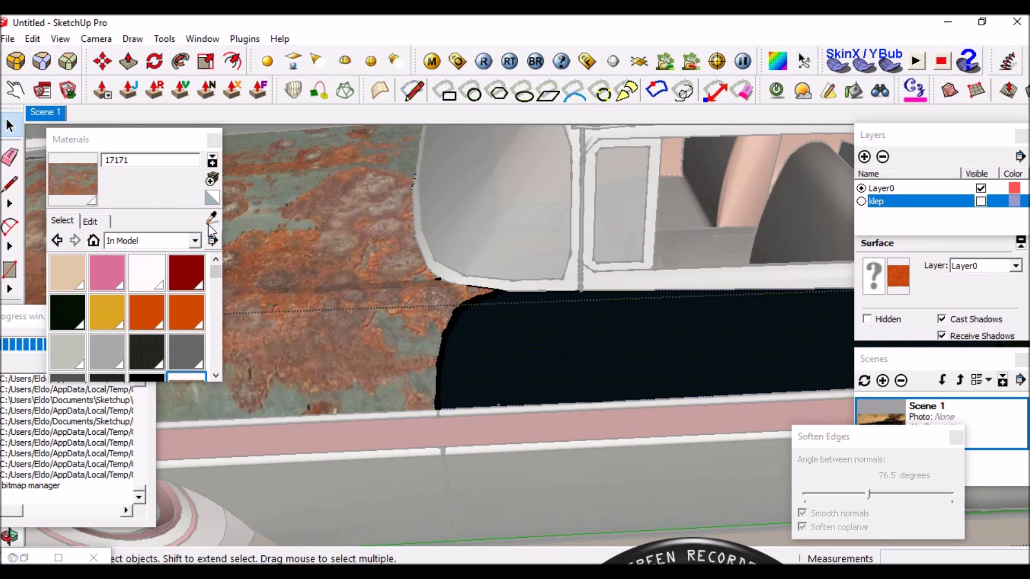
{"action": "left_click", "coordinate": [535, 331]}
{"action": "scroll", "coordinate": [334, 248], "scroll_direction": "down", "scroll_amount": 1}
{"action": "scroll", "coordinate": [593, 276], "scroll_direction": "down", "scroll_amount": 2}
{"action": "scroll", "coordinate": [615, 262], "scroll_direction": "down", "scroll_amount": 1}
{"action": "left_click", "coordinate": [616, 261]}
Orbit around the car to inspect the rusted side, hood and front fender.
{"action": "scroll", "coordinate": [485, 279], "scroll_direction": "down", "scroll_amount": 1}
{"action": "middle_click_drag", "start_coordinate": [485, 278], "coordinate": [726, 274]}
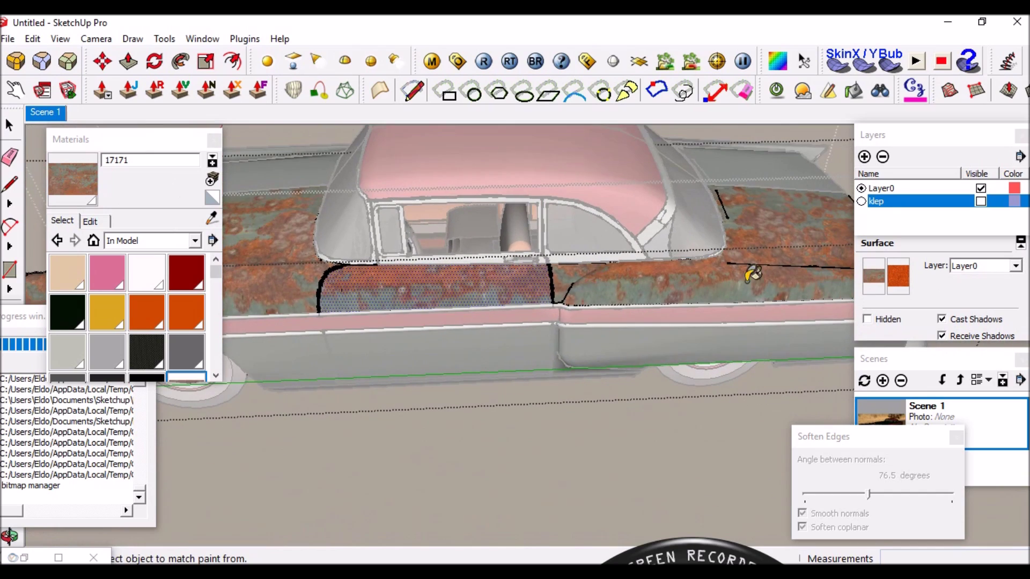
{"action": "scroll", "coordinate": [740, 279], "scroll_direction": "up", "scroll_amount": 2}
{"action": "scroll", "coordinate": [396, 253], "scroll_direction": "up", "scroll_amount": 2}
{"action": "scroll", "coordinate": [395, 253], "scroll_direction": "down", "scroll_amount": 3}
{"action": "mouse_move", "coordinate": [425, 257]}
{"action": "middle_mouse_down"}
{"action": "mouse_move", "coordinate": [701, 283]}
{"action": "mouse_move", "coordinate": [440, 234]}
{"action": "mouse_move", "coordinate": [456, 280]}
{"action": "mouse_move", "coordinate": [460, 271]}
{"action": "mouse_move", "coordinate": [491, 288]}
{"action": "middle_mouse_up"}
{"action": "scroll", "coordinate": [440, 234], "scroll_direction": "up", "scroll_amount": 2}
{"action": "mouse_move", "coordinate": [552, 267]}
{"action": "middle_mouse_down"}
{"action": "mouse_move", "coordinate": [395, 260]}
{"action": "mouse_move", "coordinate": [471, 268]}
{"action": "mouse_move", "coordinate": [614, 320]}
{"action": "middle_mouse_up"}
{"action": "scroll", "coordinate": [644, 343], "scroll_direction": "up", "scroll_amount": 2}
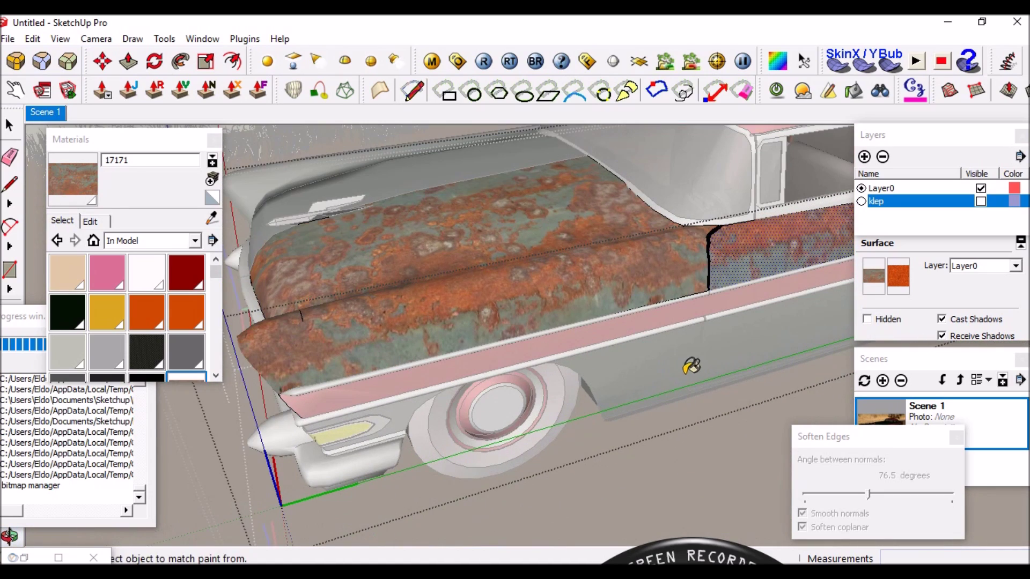
{"action": "middle_click_drag", "start_coordinate": [646, 367], "coordinate": [645, 326]}
{"action": "left_click", "coordinate": [645, 326]}
Make the door component unique, edit it, and paint its fender and door panels with rust.
{"action": "right_click", "coordinate": [646, 334]}
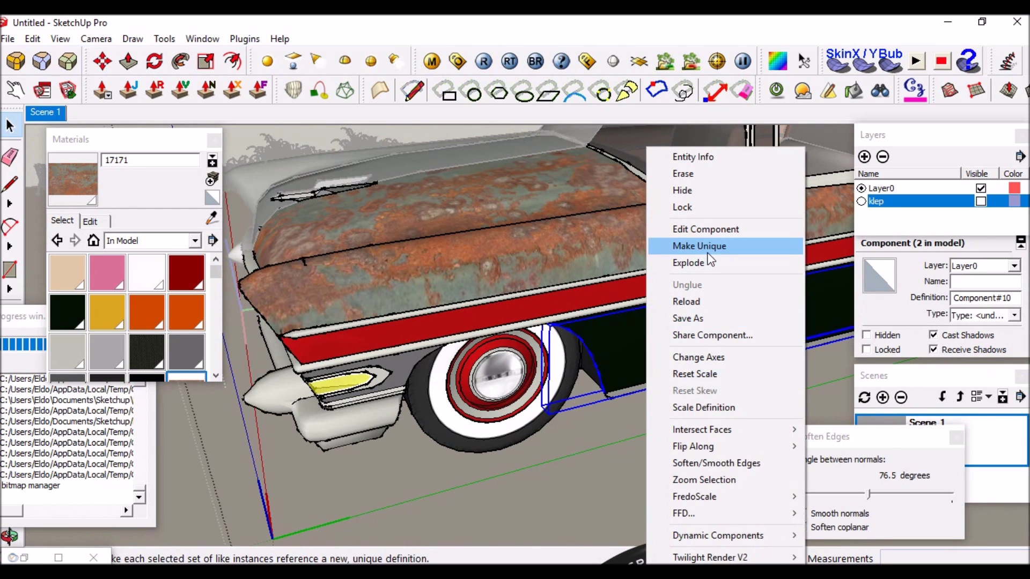
{"action": "left_click", "coordinate": [700, 244]}
{"action": "double_click", "coordinate": [657, 330]}
{"action": "left_click", "coordinate": [657, 329]}
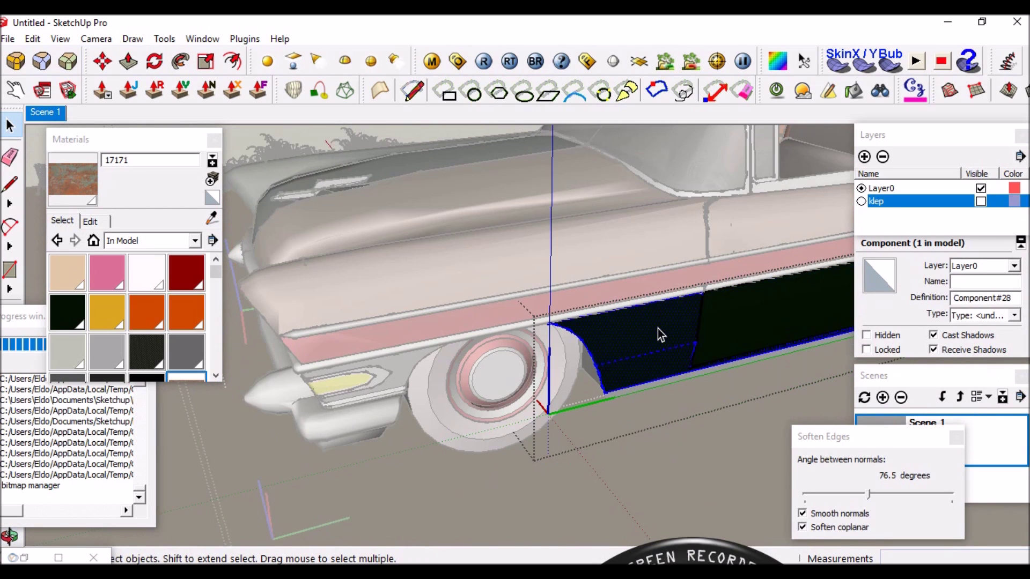
{"action": "left_click", "coordinate": [204, 220]}
{"action": "left_click", "coordinate": [628, 322]}
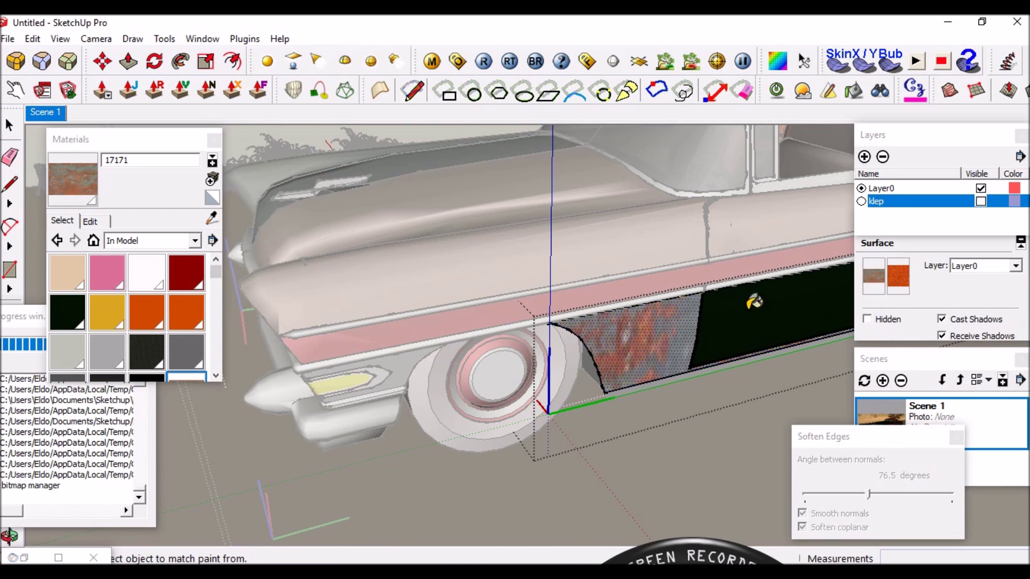
{"action": "left_click", "coordinate": [799, 317]}
Orbit along the car side to a front three-quarter view to check the rusted panels.
{"action": "mouse_move", "coordinate": [468, 232]}
{"action": "middle_mouse_down"}
{"action": "mouse_move", "coordinate": [754, 252]}
{"action": "mouse_move", "coordinate": [735, 280]}
{"action": "mouse_move", "coordinate": [694, 271]}
{"action": "mouse_move", "coordinate": [744, 260]}
{"action": "middle_mouse_up"}
{"action": "scroll", "coordinate": [744, 260], "scroll_direction": "down", "scroll_amount": 4}
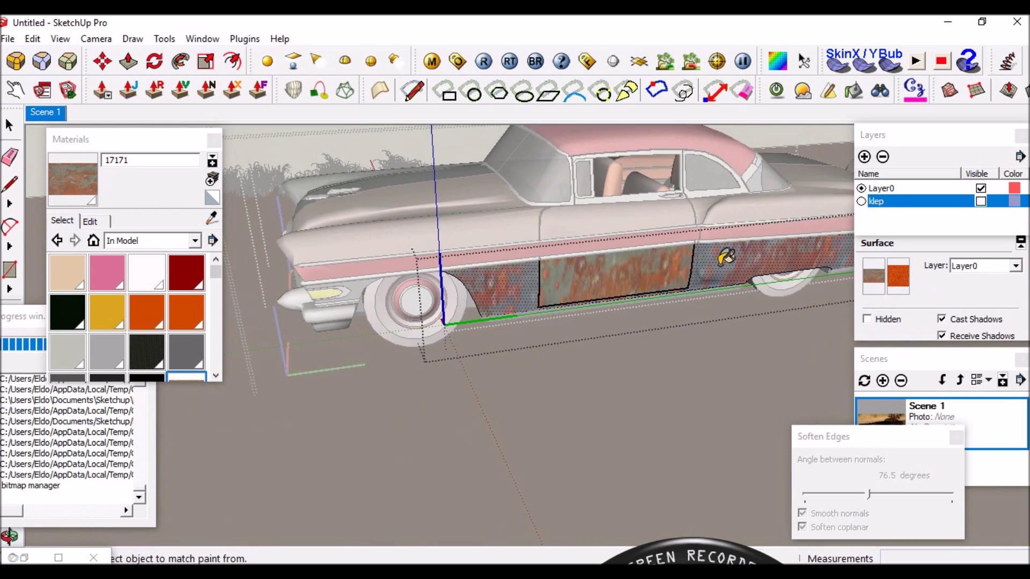
{"action": "middle_click_drag", "start_coordinate": [677, 262], "coordinate": [548, 204]}
{"action": "scroll", "coordinate": [541, 197], "scroll_direction": "up", "scroll_amount": 2}
{"action": "scroll", "coordinate": [598, 233], "scroll_direction": "up", "scroll_amount": 3}
{"action": "mouse_move", "coordinate": [603, 249]}
{"action": "middle_mouse_down"}
{"action": "mouse_move", "coordinate": [617, 247]}
{"action": "mouse_move", "coordinate": [644, 203]}
{"action": "mouse_move", "coordinate": [536, 193]}
{"action": "middle_mouse_up"}
{"action": "scroll", "coordinate": [655, 179], "scroll_direction": "up", "scroll_amount": 2}
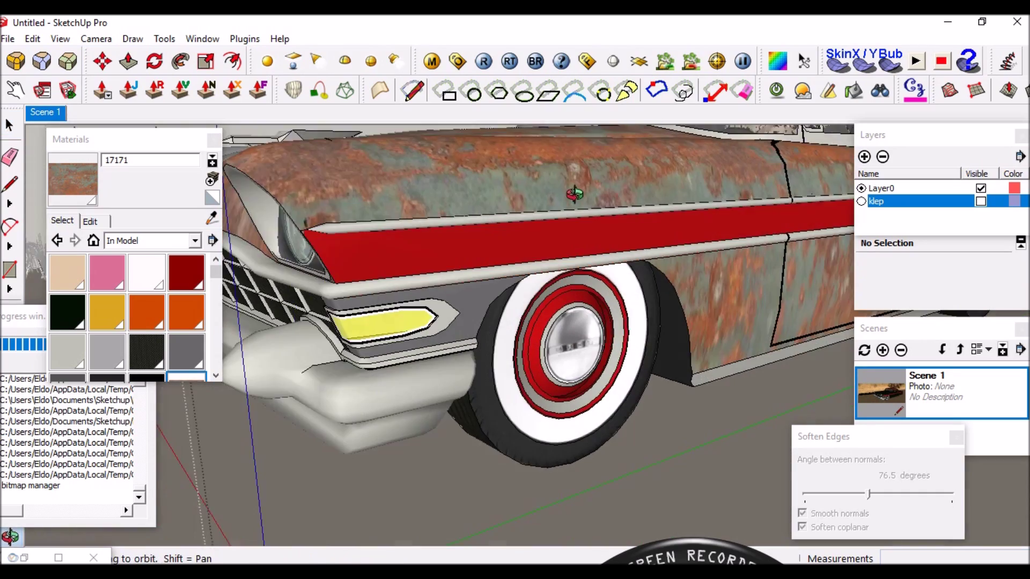
{"action": "scroll", "coordinate": [508, 188], "scroll_direction": "up", "scroll_amount": 2}
{"action": "scroll", "coordinate": [533, 239], "scroll_direction": "down", "scroll_amount": 3}
{"action": "middle_click_drag", "start_coordinate": [533, 239], "coordinate": [496, 272]}
{"action": "scroll", "coordinate": [497, 271], "scroll_direction": "up", "scroll_amount": 2}
{"action": "scroll", "coordinate": [548, 338], "scroll_direction": "up", "scroll_amount": 3}
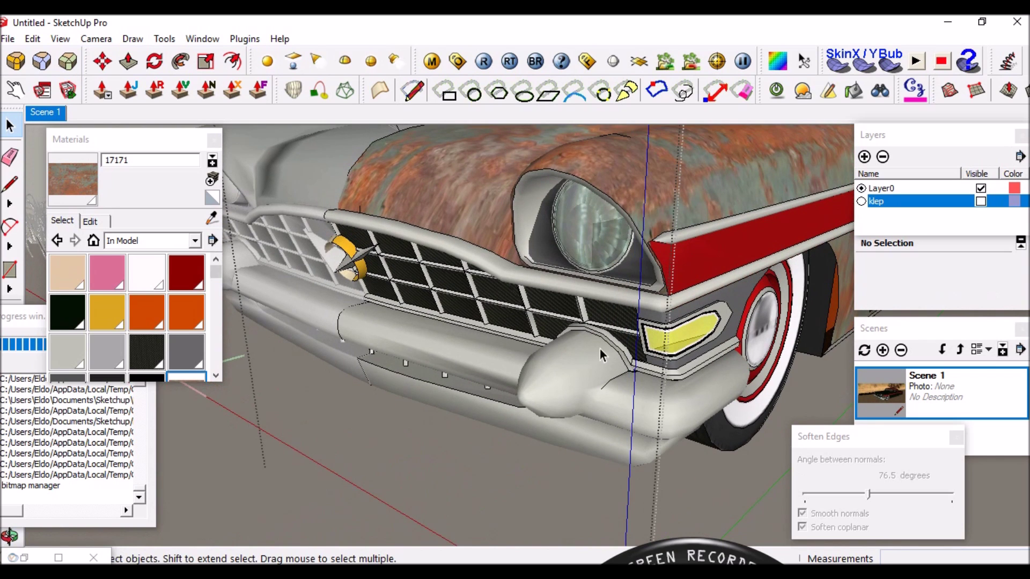
{"action": "left_click", "coordinate": [479, 352]}
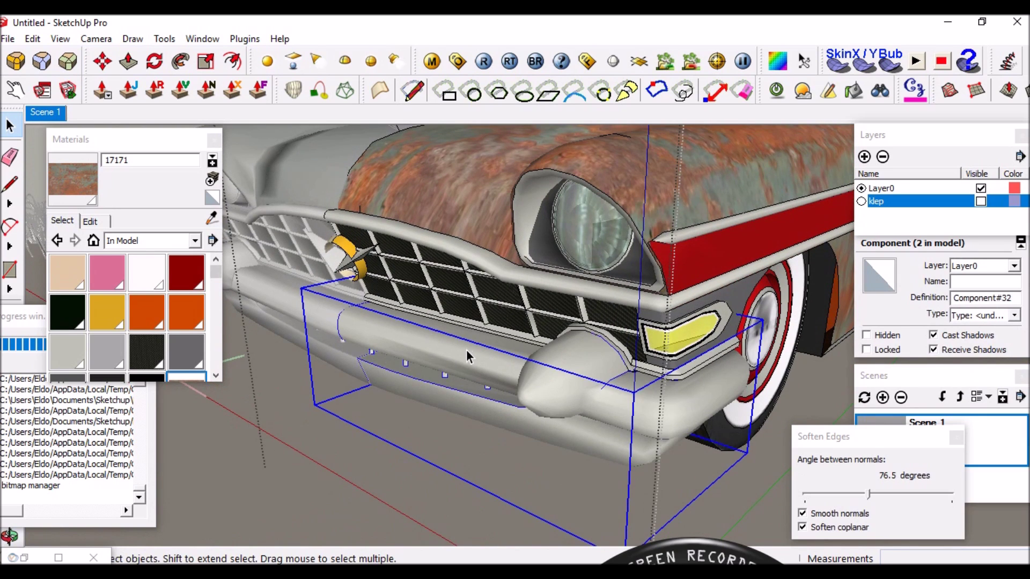
Open the front bumper component for editing and select its surface.
{"action": "double_click", "coordinate": [470, 352]}
{"action": "left_click", "coordinate": [482, 350]}
{"action": "mouse_move", "coordinate": [501, 355]}
{"action": "middle_mouse_down"}
{"action": "mouse_move", "coordinate": [471, 350]}
{"action": "mouse_move", "coordinate": [548, 343]}
{"action": "middle_mouse_up"}
{"action": "scroll", "coordinate": [548, 343], "scroll_direction": "up", "scroll_amount": 3}
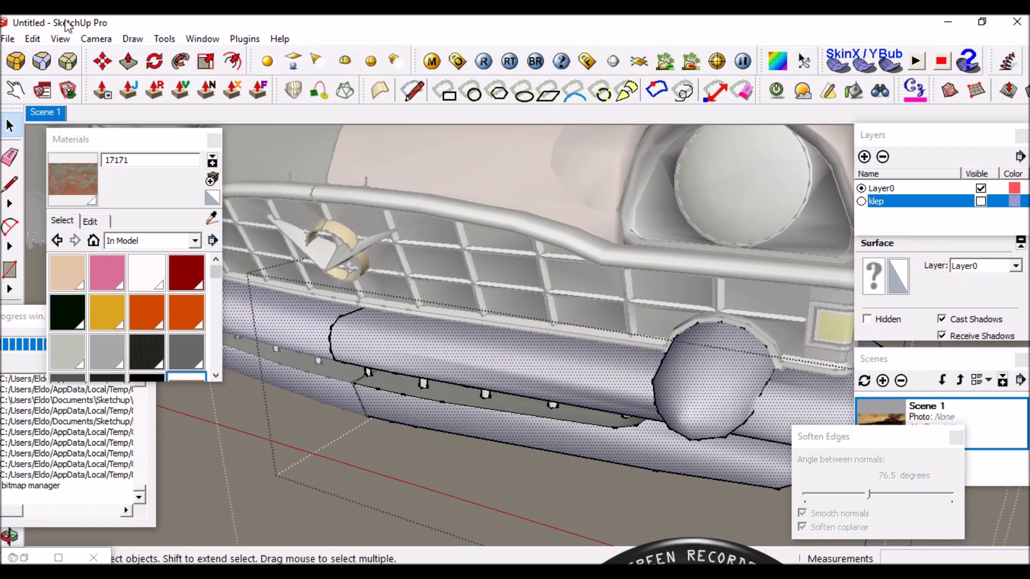
Import 2011-06-11-09580.jpg from the File menu as a texture.
{"action": "left_click", "coordinate": [31, 39]}
{"action": "mouse_move", "coordinate": [7, 38]}
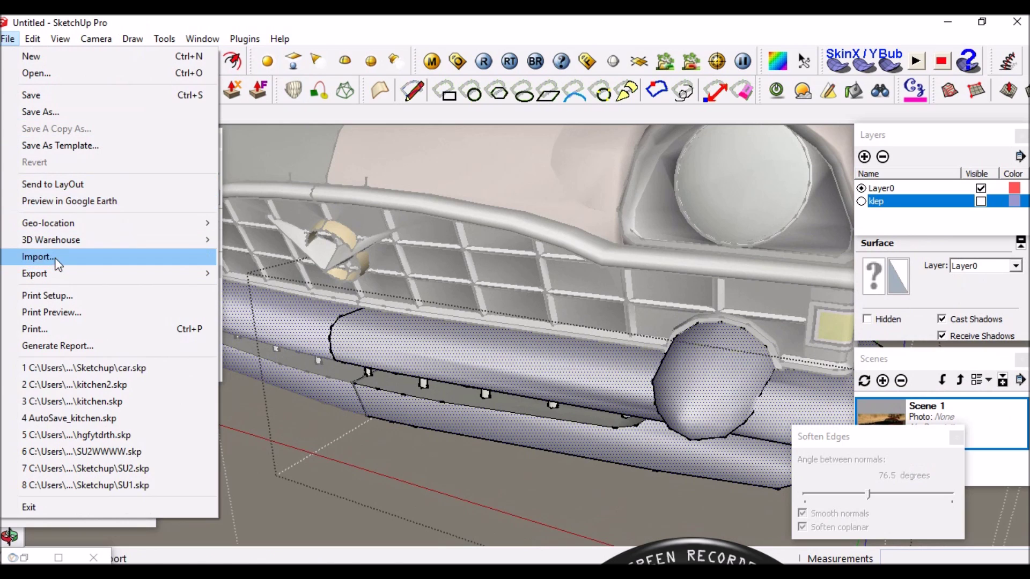
{"action": "left_click", "coordinate": [58, 262]}
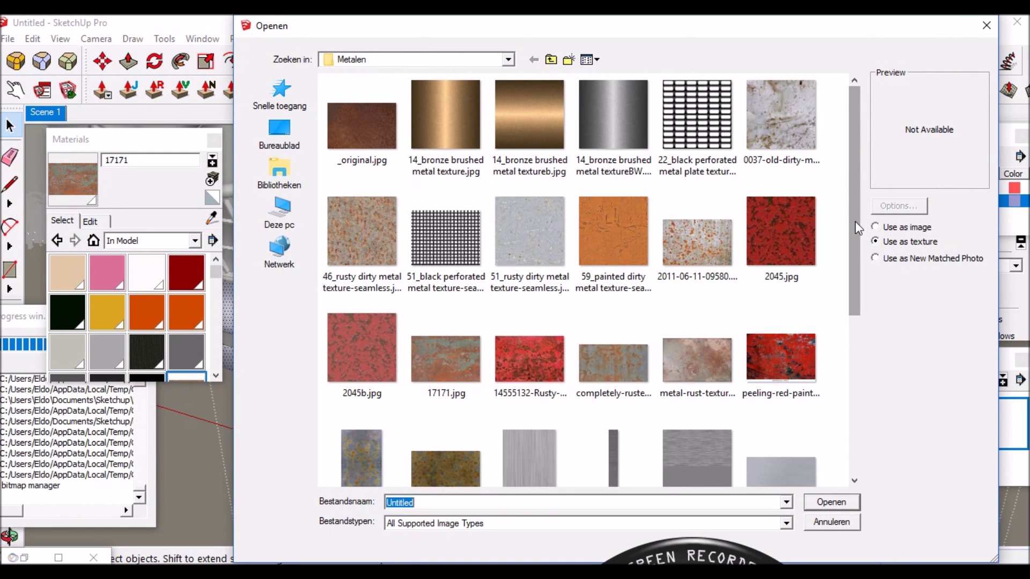
{"action": "left_click", "coordinate": [698, 239]}
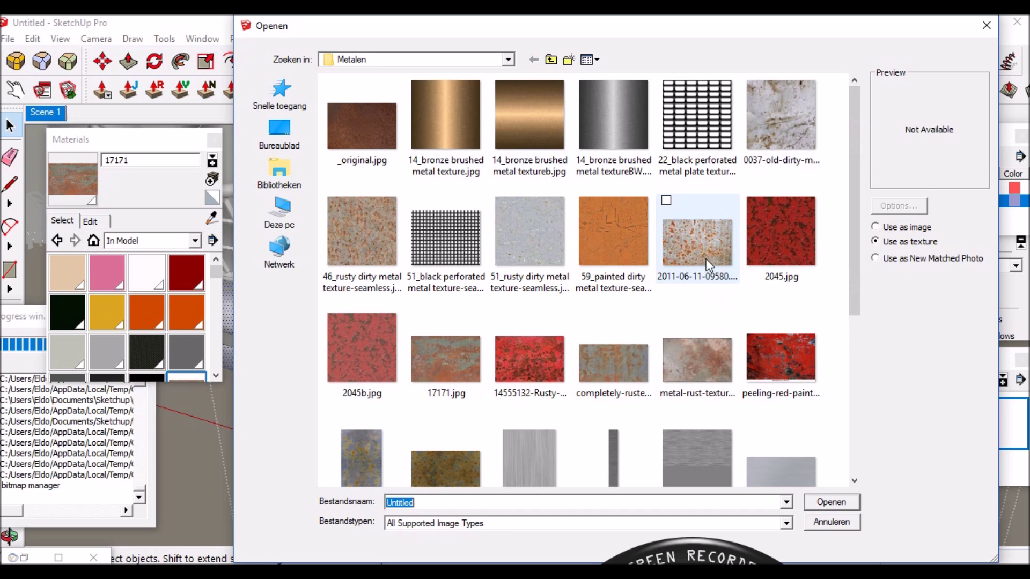
{"action": "left_click", "coordinate": [826, 503]}
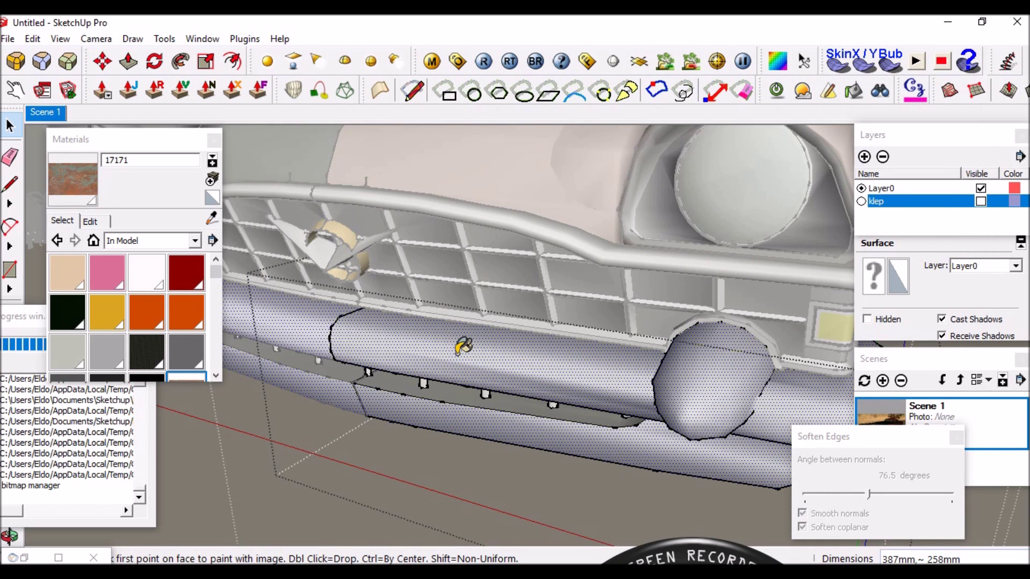
Place the rust image on the bumper face, then sample it and paint the whole bumper.
{"action": "left_click", "coordinate": [432, 364]}
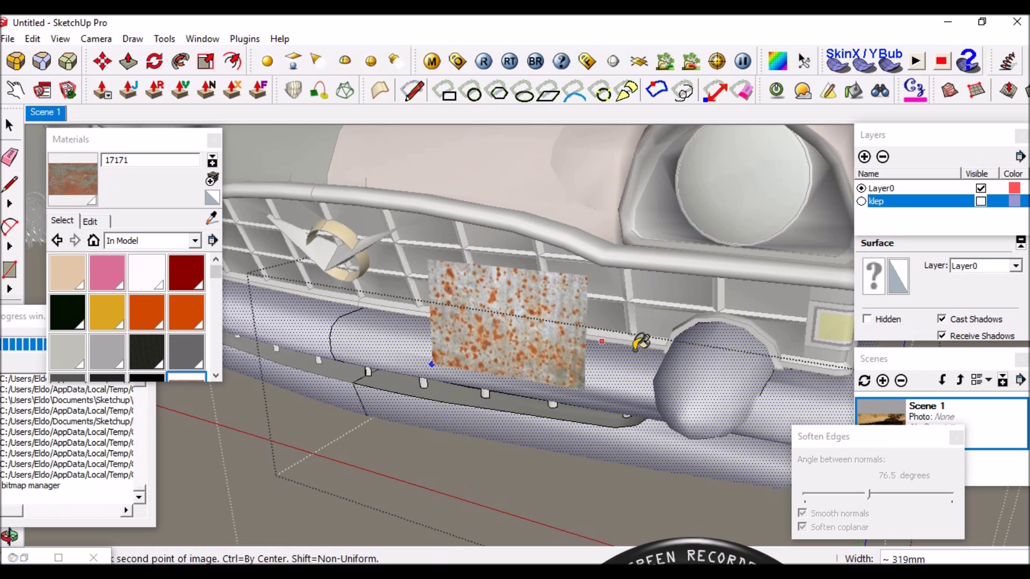
{"action": "left_click", "coordinate": [674, 352]}
{"action": "middle_click_drag", "start_coordinate": [570, 363], "coordinate": [266, 289]}
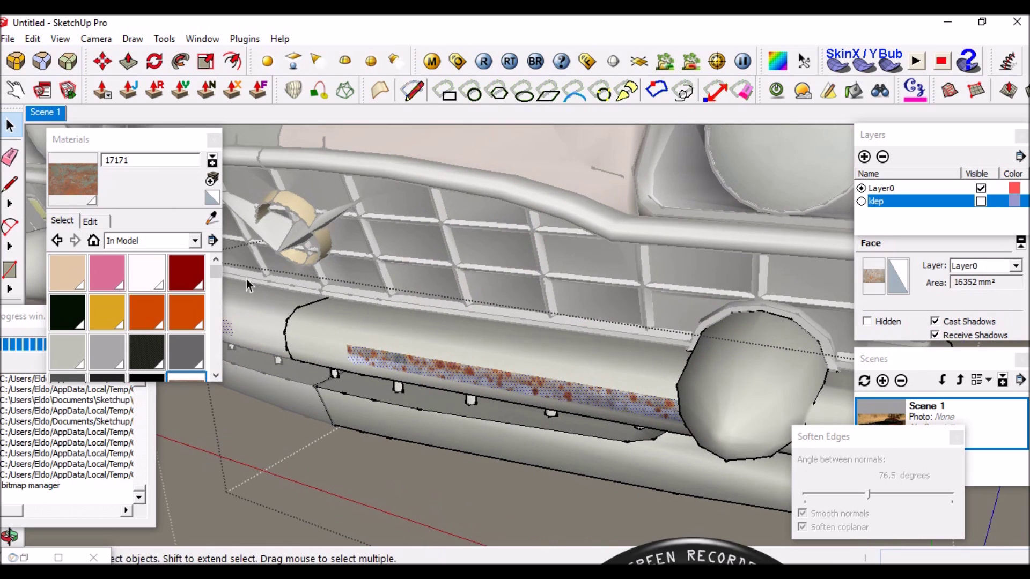
{"action": "left_click", "coordinate": [209, 217]}
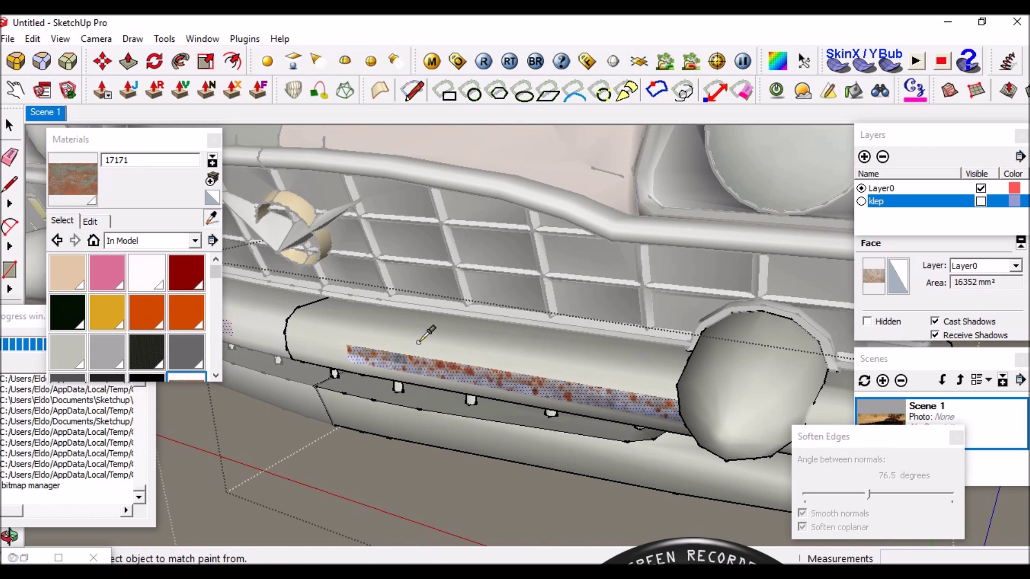
{"action": "left_click", "coordinate": [445, 357]}
{"action": "left_click", "coordinate": [446, 358]}
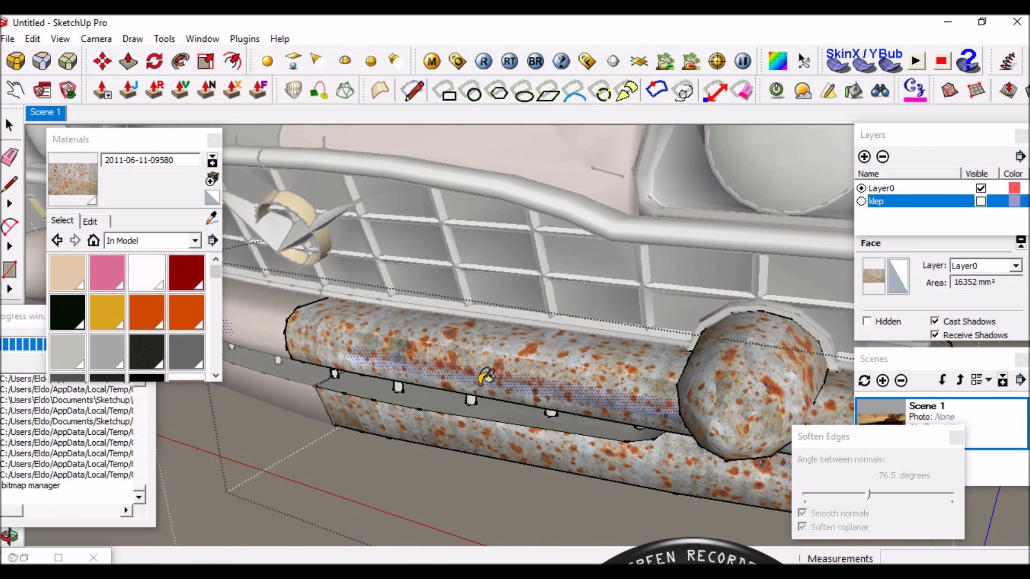
Orbit around the car's front to inspect the rusted bumper, headlight and hood.
{"action": "middle_click_drag", "start_coordinate": [481, 389], "coordinate": [499, 384]}
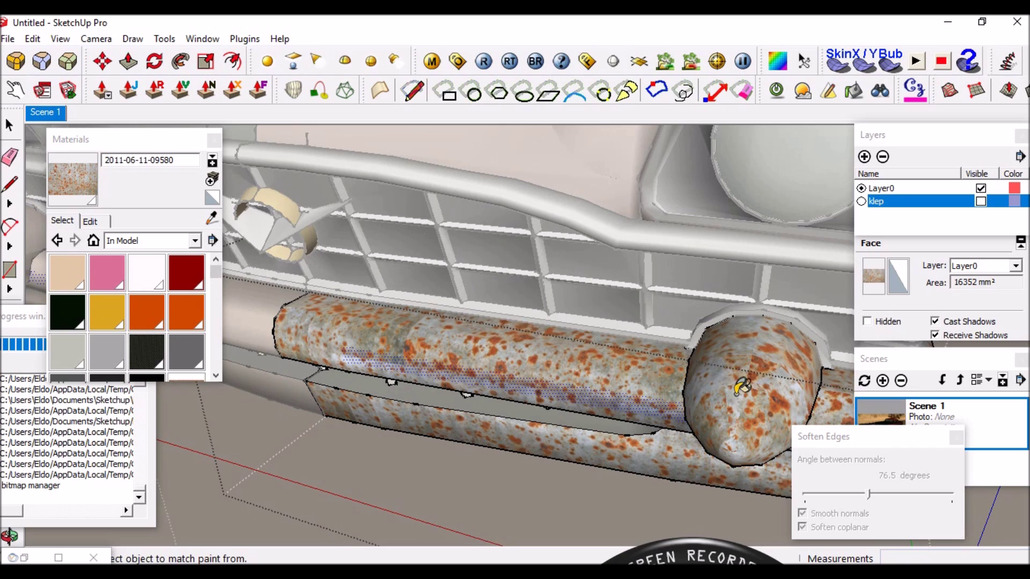
{"action": "middle_click_drag", "start_coordinate": [761, 361], "coordinate": [616, 322]}
{"action": "scroll", "coordinate": [585, 337], "scroll_direction": "down", "scroll_amount": 3}
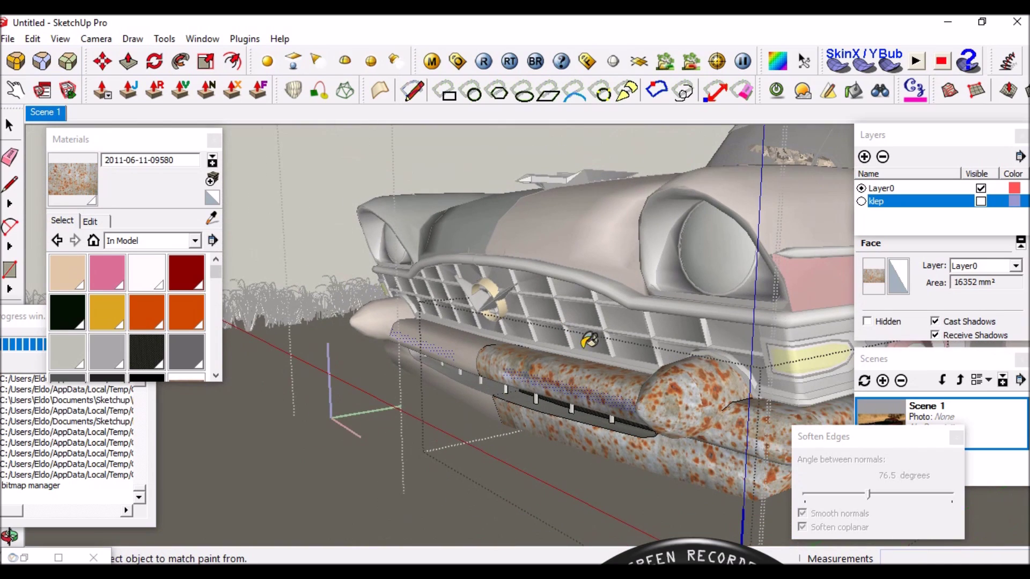
{"action": "middle_click_drag", "start_coordinate": [667, 416], "coordinate": [536, 300]}
{"action": "middle_click_drag", "start_coordinate": [719, 432], "coordinate": [711, 412]}
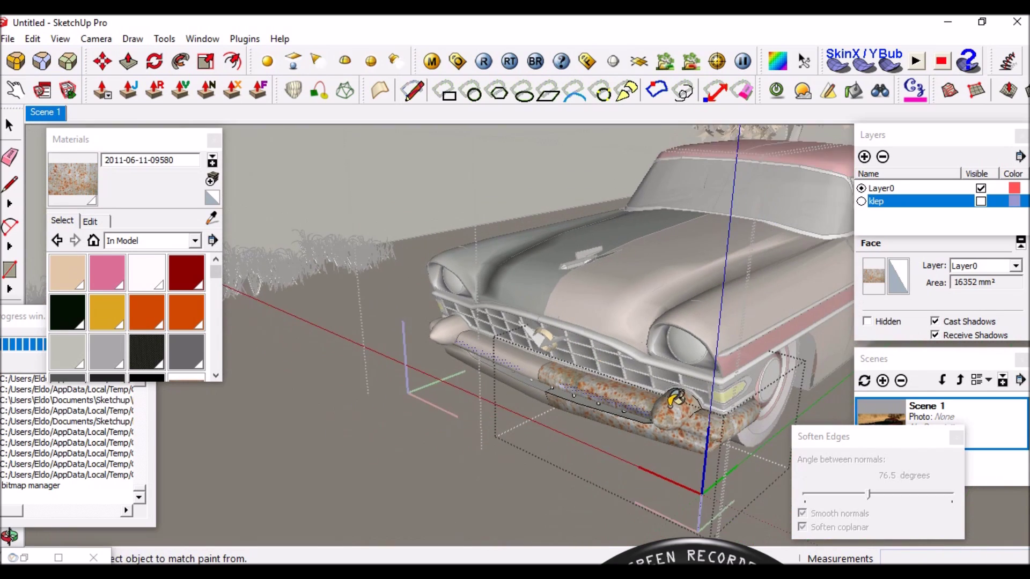
{"action": "scroll", "coordinate": [712, 412], "scroll_direction": "up", "scroll_amount": 2}
{"action": "mouse_move", "coordinate": [759, 453]}
{"action": "middle_mouse_down"}
{"action": "mouse_move", "coordinate": [719, 391]}
{"action": "mouse_move", "coordinate": [567, 354]}
{"action": "mouse_move", "coordinate": [587, 416]}
{"action": "mouse_move", "coordinate": [527, 385]}
{"action": "middle_mouse_up"}
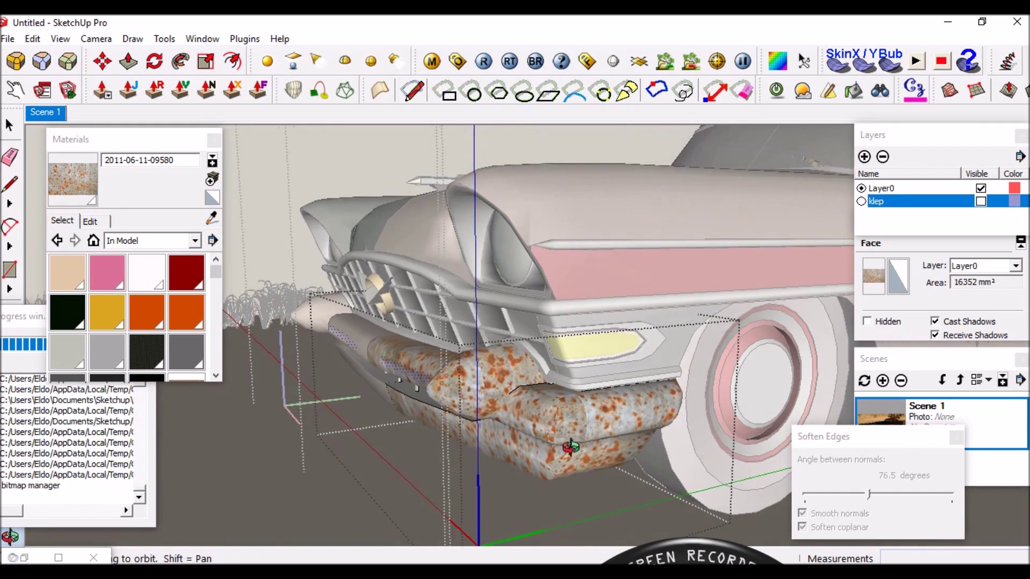
{"action": "key", "text": "space"}
{"action": "mouse_move", "coordinate": [479, 365]}
{"action": "middle_mouse_down"}
{"action": "mouse_move", "coordinate": [469, 367]}
{"action": "mouse_move", "coordinate": [598, 374]}
{"action": "middle_mouse_up"}
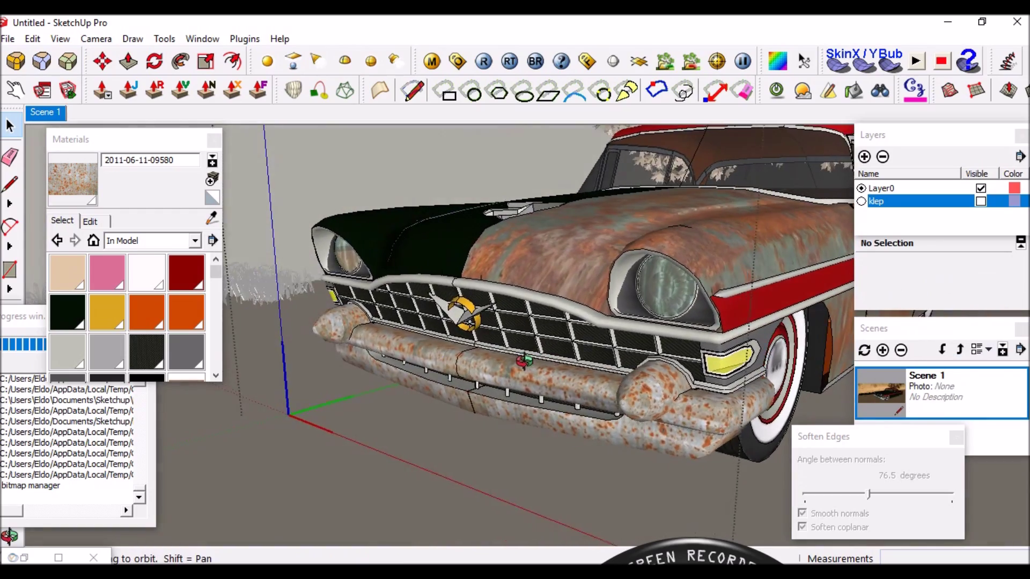
Orbit to a low front view, open the car component, and make the red fender part unique.
{"action": "scroll", "coordinate": [598, 374], "scroll_direction": "up", "scroll_amount": 2}
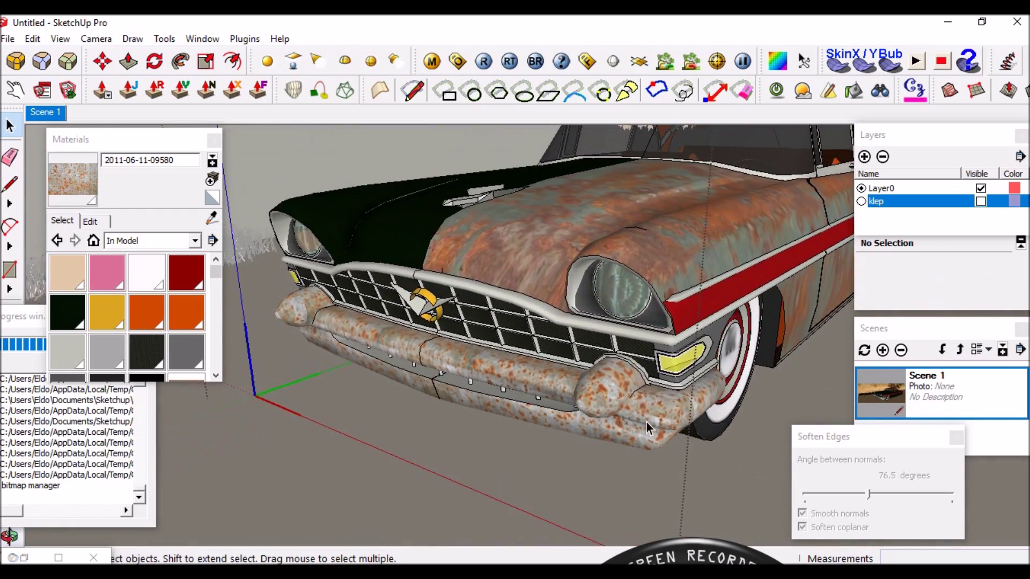
{"action": "middle_click_drag", "start_coordinate": [646, 422], "coordinate": [606, 246]}
{"action": "scroll", "coordinate": [601, 244], "scroll_direction": "up", "scroll_amount": 3}
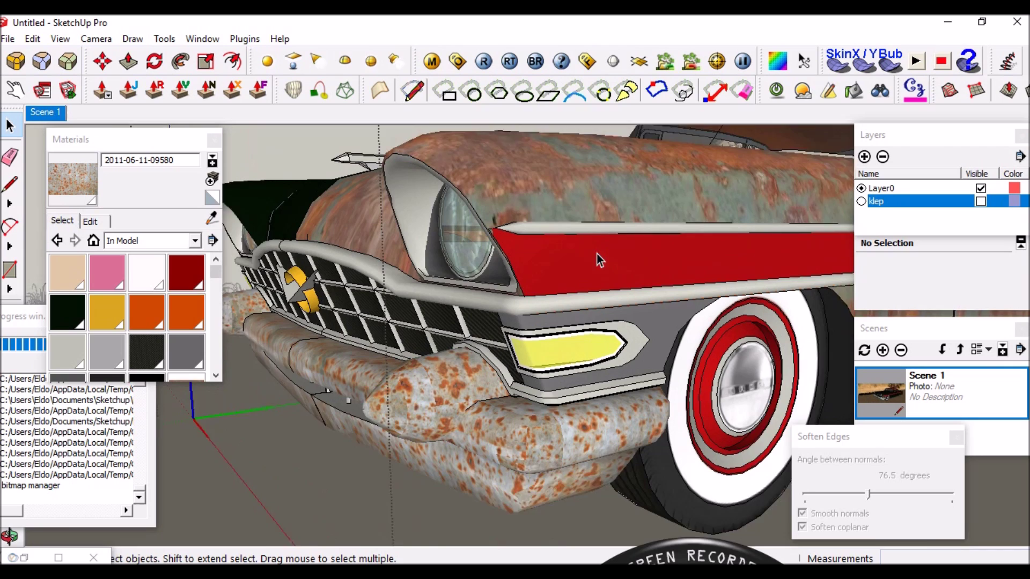
{"action": "left_click", "coordinate": [586, 259]}
{"action": "double_click", "coordinate": [565, 257]}
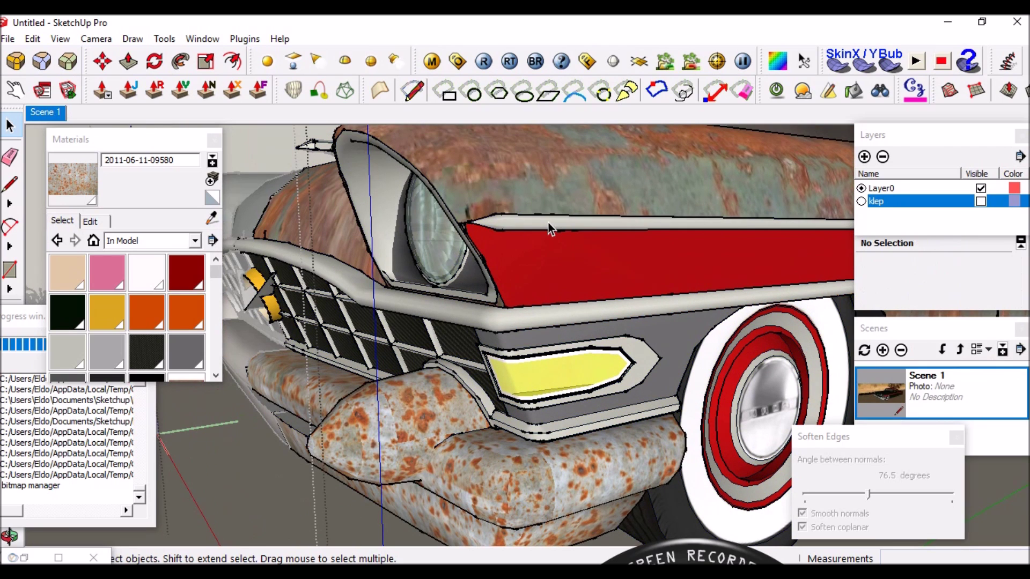
{"action": "left_click", "coordinate": [552, 233]}
{"action": "right_click", "coordinate": [556, 227]}
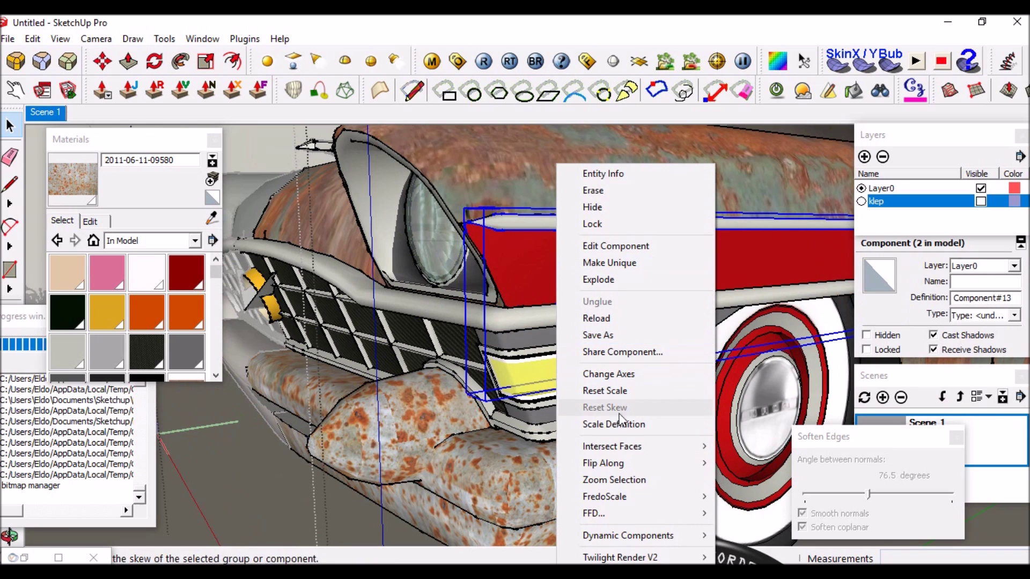
{"action": "left_click", "coordinate": [611, 267]}
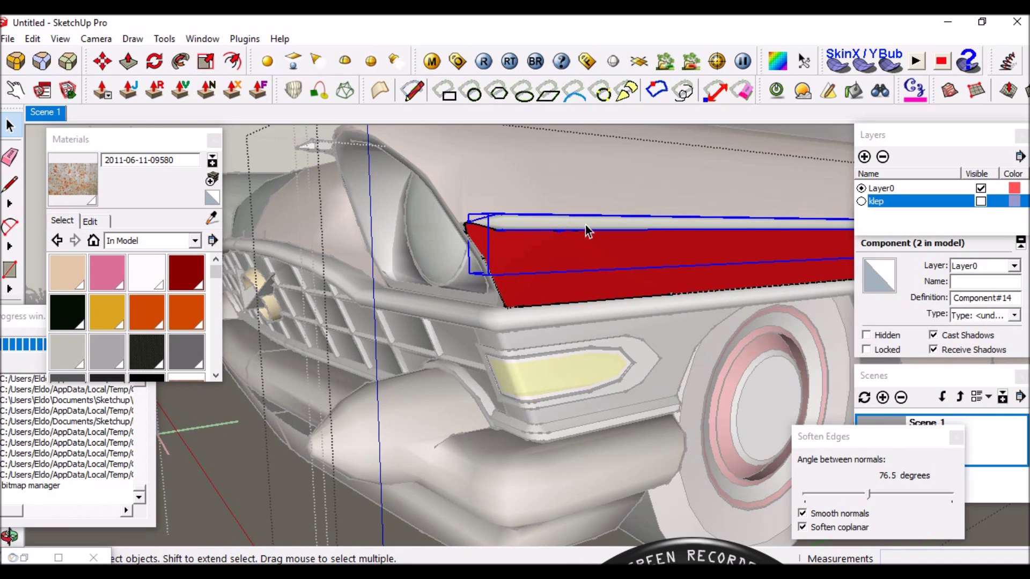
Make the remaining red fender parts and the grille unique components.
{"action": "right_click", "coordinate": [584, 224]}
{"action": "left_click", "coordinate": [636, 246]}
{"action": "right_click", "coordinate": [560, 250]}
{"action": "left_click", "coordinate": [611, 246]}
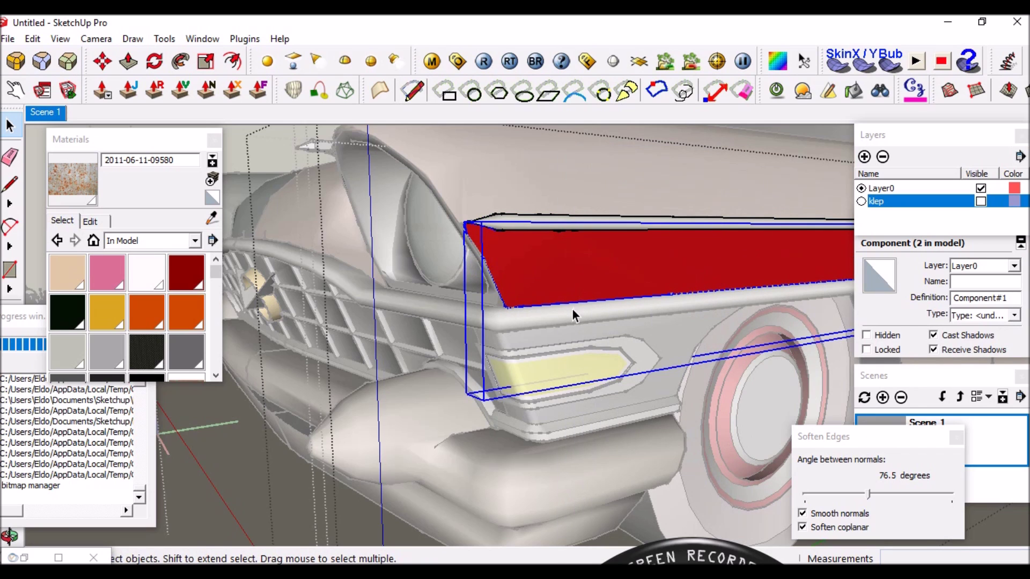
{"action": "left_click", "coordinate": [571, 309]}
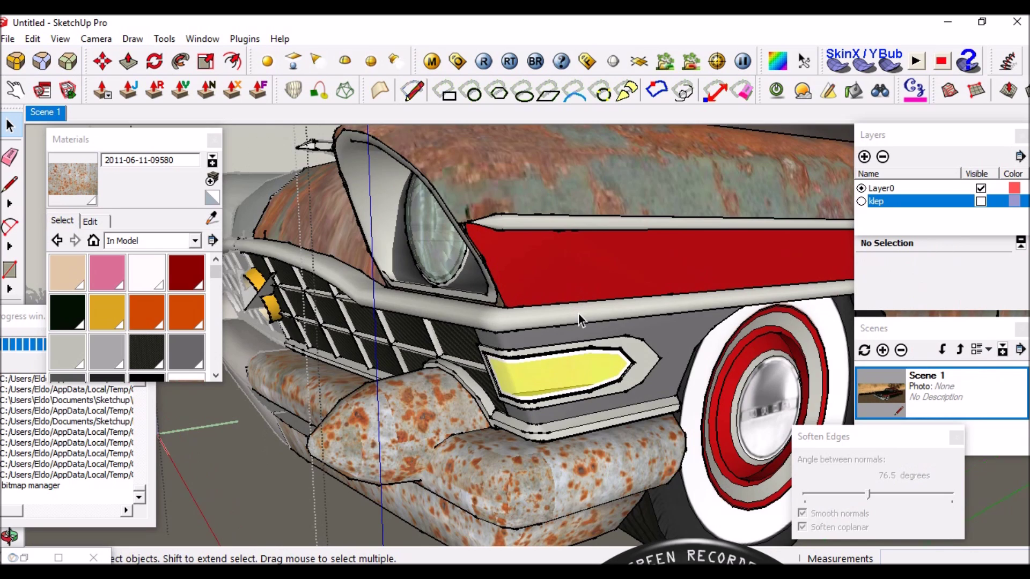
{"action": "right_click", "coordinate": [578, 313]}
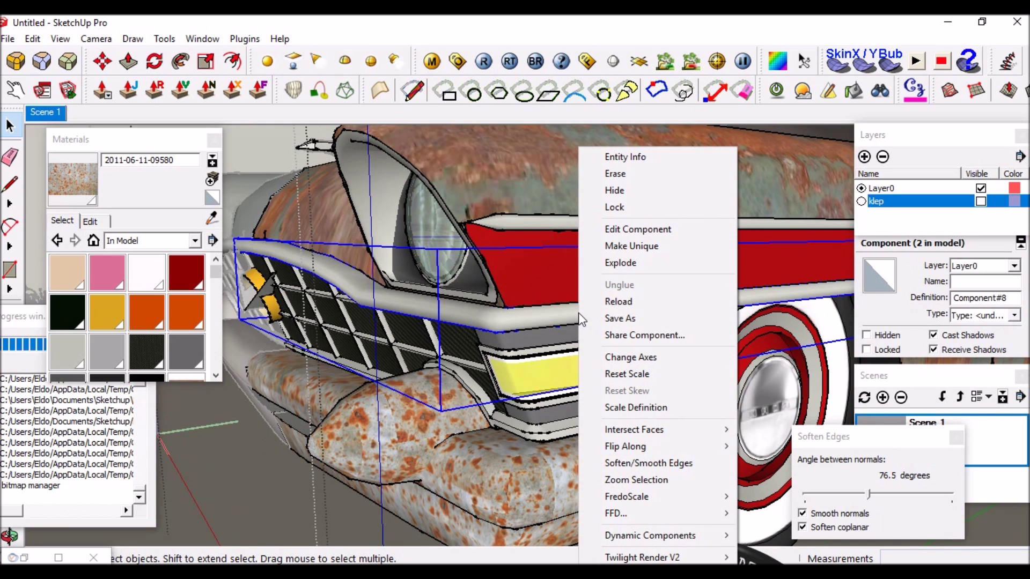
{"action": "left_click", "coordinate": [640, 248]}
Reselect the red fender component and frame it so it spans the view.
{"action": "left_click", "coordinate": [604, 256]}
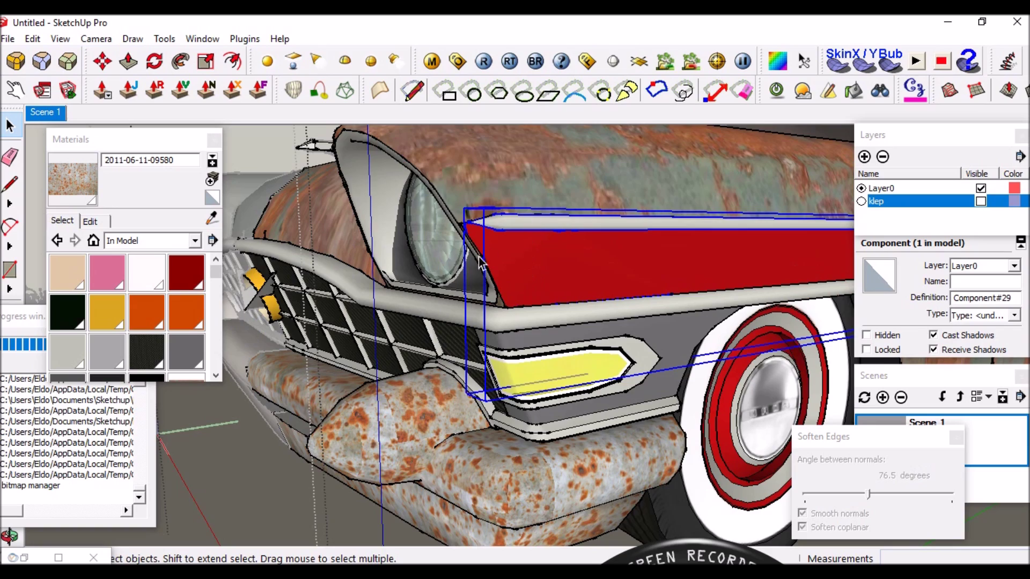
{"action": "scroll", "coordinate": [513, 262], "scroll_direction": "down", "scroll_amount": 3}
{"action": "scroll", "coordinate": [642, 250], "scroll_direction": "up", "scroll_amount": 1}
{"action": "scroll", "coordinate": [638, 247], "scroll_direction": "up", "scroll_amount": 2}
{"action": "scroll", "coordinate": [654, 268], "scroll_direction": "down", "scroll_amount": 2}
{"action": "scroll", "coordinate": [472, 263], "scroll_direction": "up", "scroll_amount": 2}
{"action": "scroll", "coordinate": [427, 265], "scroll_direction": "up", "scroll_amount": 1}
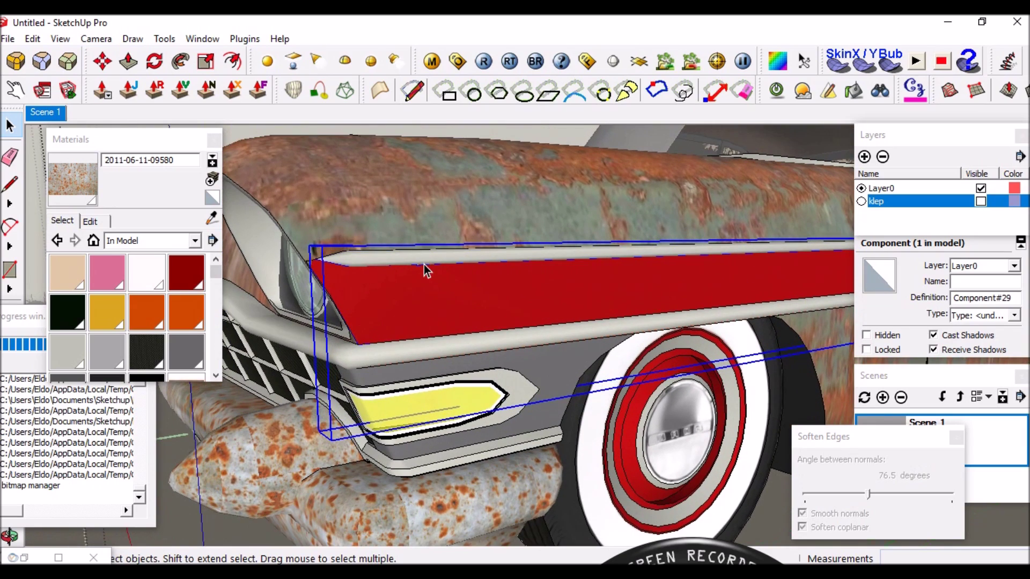
{"action": "scroll", "coordinate": [424, 265], "scroll_direction": "up", "scroll_amount": 1}
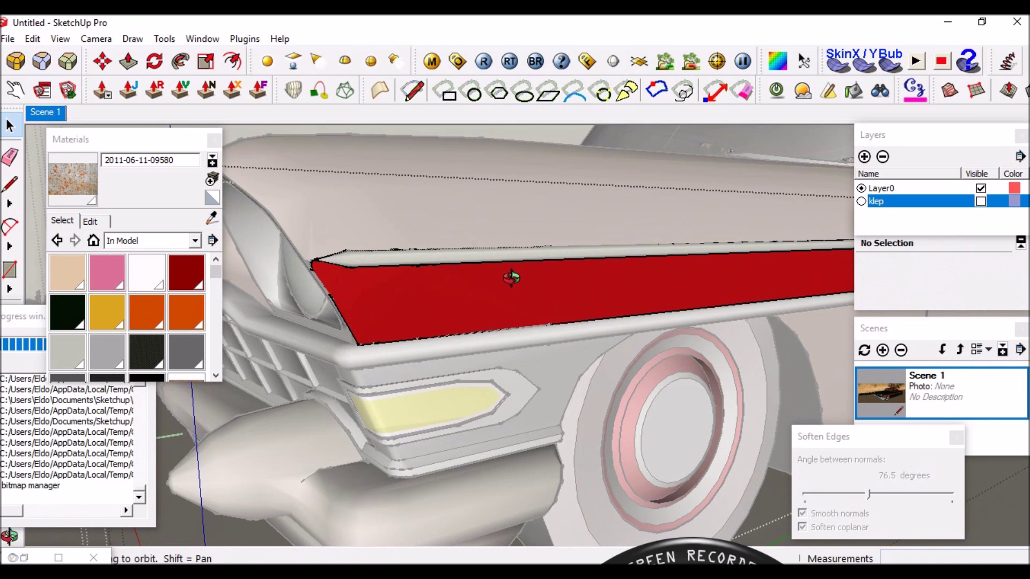
{"action": "middle_click_drag", "start_coordinate": [499, 268], "coordinate": [507, 253]}
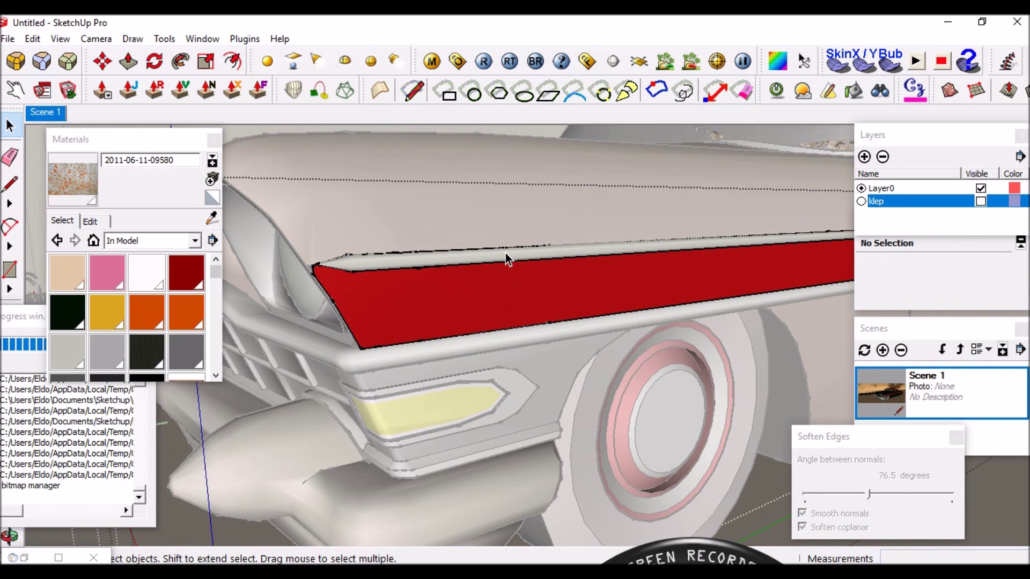
{"action": "left_click", "coordinate": [505, 253]}
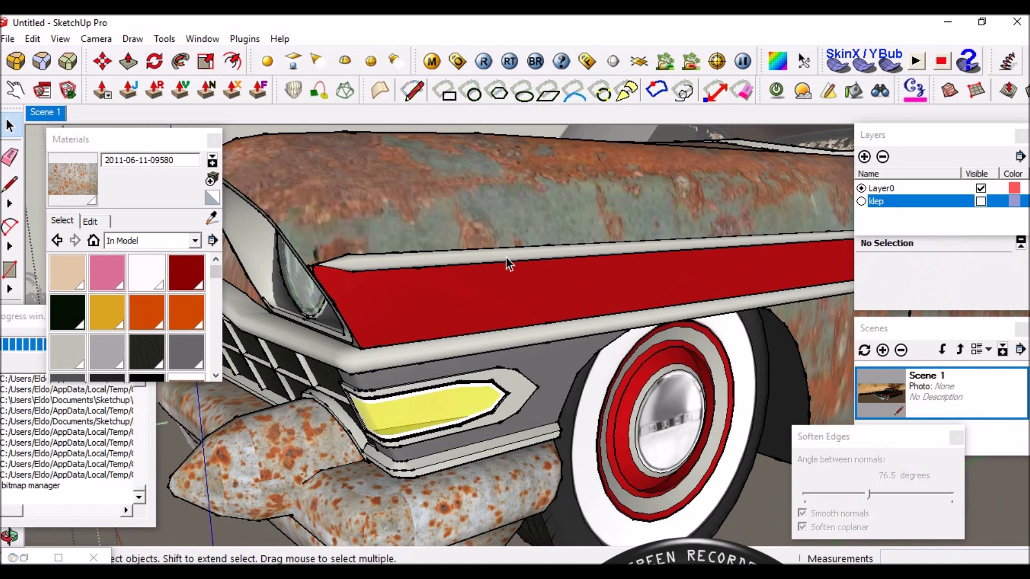
{"action": "left_click", "coordinate": [506, 257]}
{"action": "right_click", "coordinate": [511, 255]}
{"action": "key", "text": "Escape"}
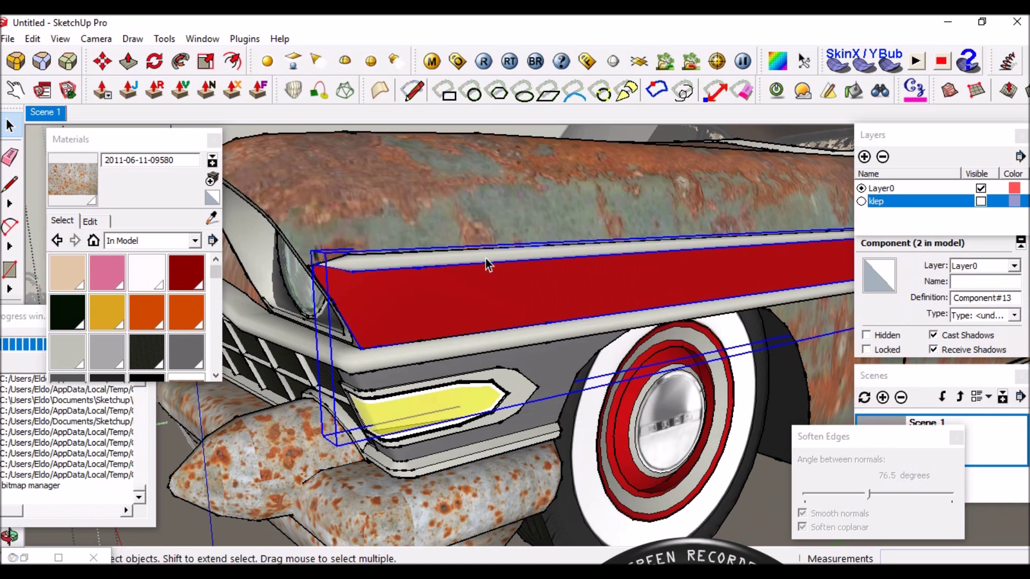
{"action": "middle_click_drag", "start_coordinate": [487, 266], "coordinate": [530, 264]}
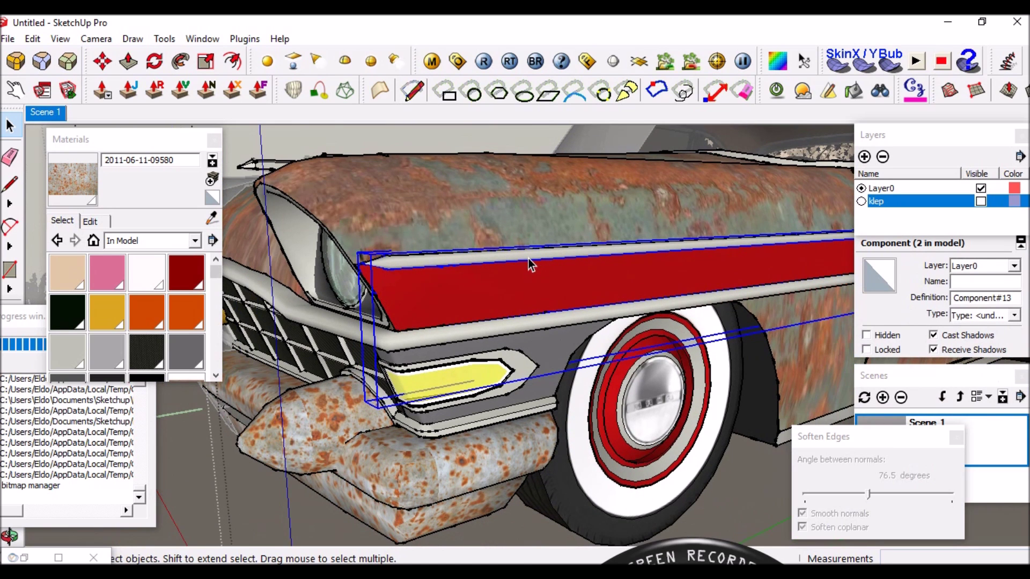
Open the fender and its inner part for editing, selecting the chrome strip along the top.
{"action": "double_click", "coordinate": [518, 255]}
{"action": "left_click", "coordinate": [514, 255]}
{"action": "scroll", "coordinate": [514, 255], "scroll_direction": "up", "scroll_amount": 2}
{"action": "double_click", "coordinate": [483, 258]}
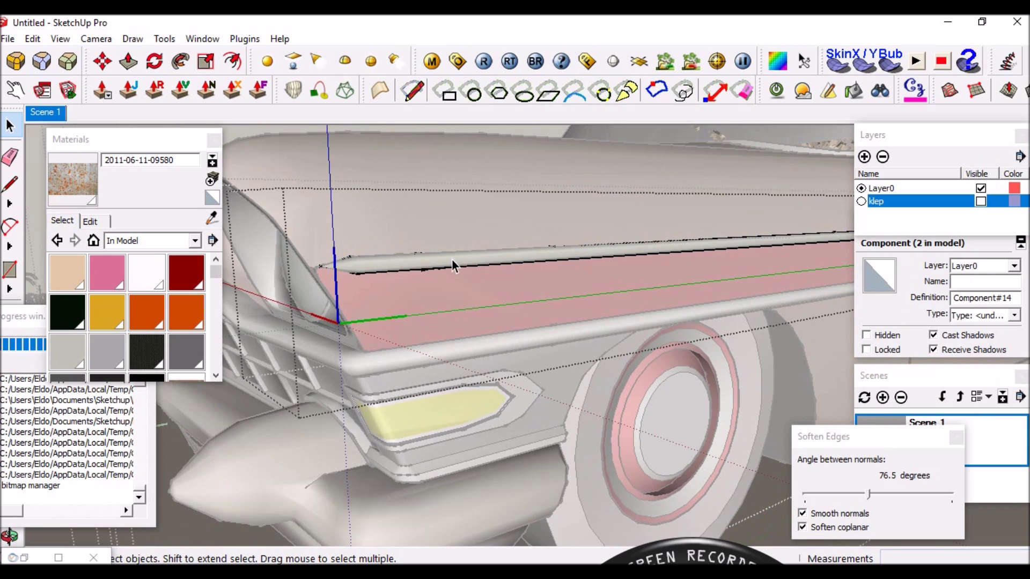
{"action": "left_click", "coordinate": [452, 259]}
{"action": "scroll", "coordinate": [452, 259], "scroll_direction": "up", "scroll_amount": 2}
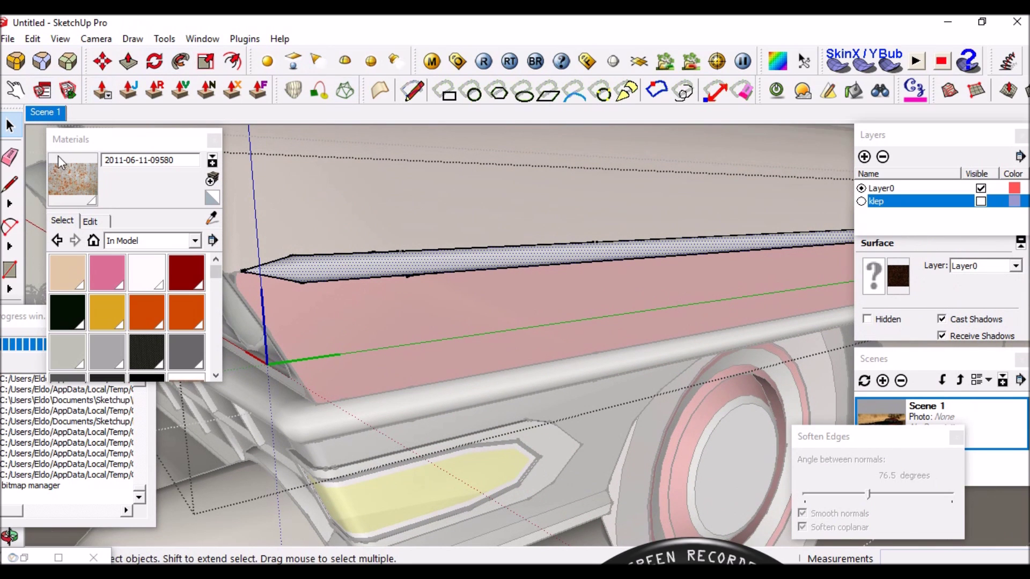
{"action": "left_click", "coordinate": [16, 46]}
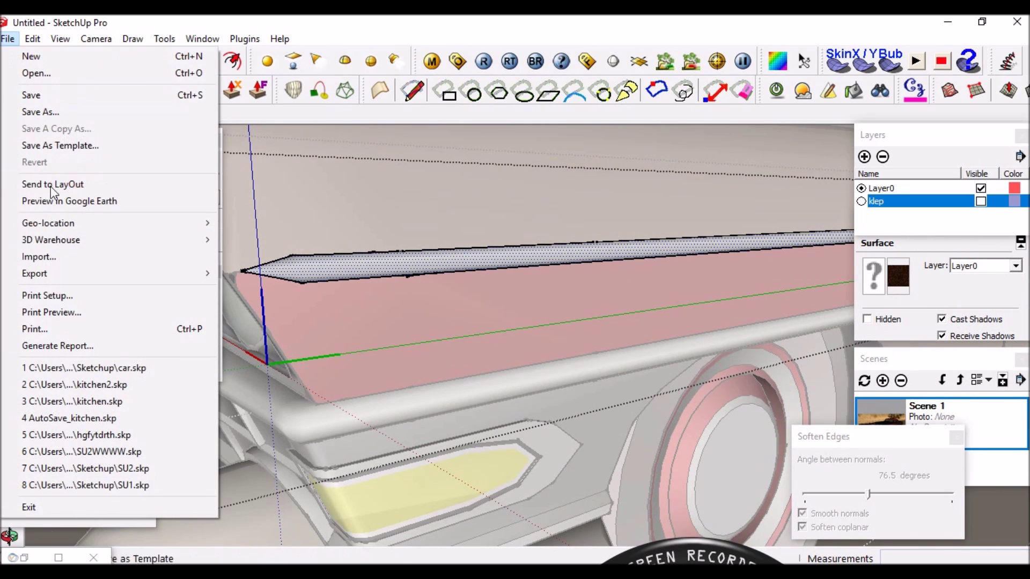
Import the rusty dirty metal image as a texture and size it on the fender strip.
{"action": "left_click", "coordinate": [51, 259]}
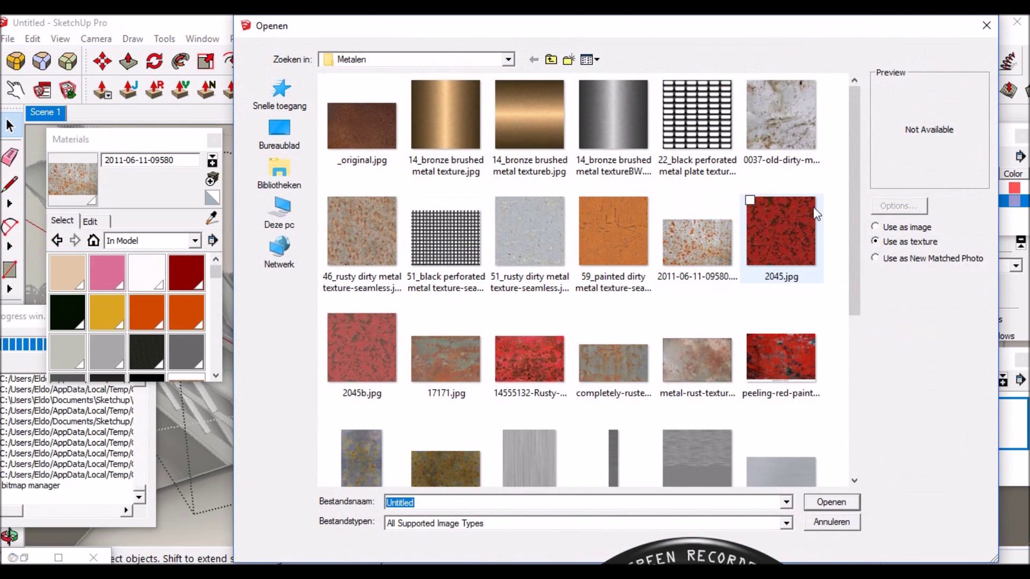
{"action": "scroll", "coordinate": [842, 164], "scroll_direction": "down", "scroll_amount": 1}
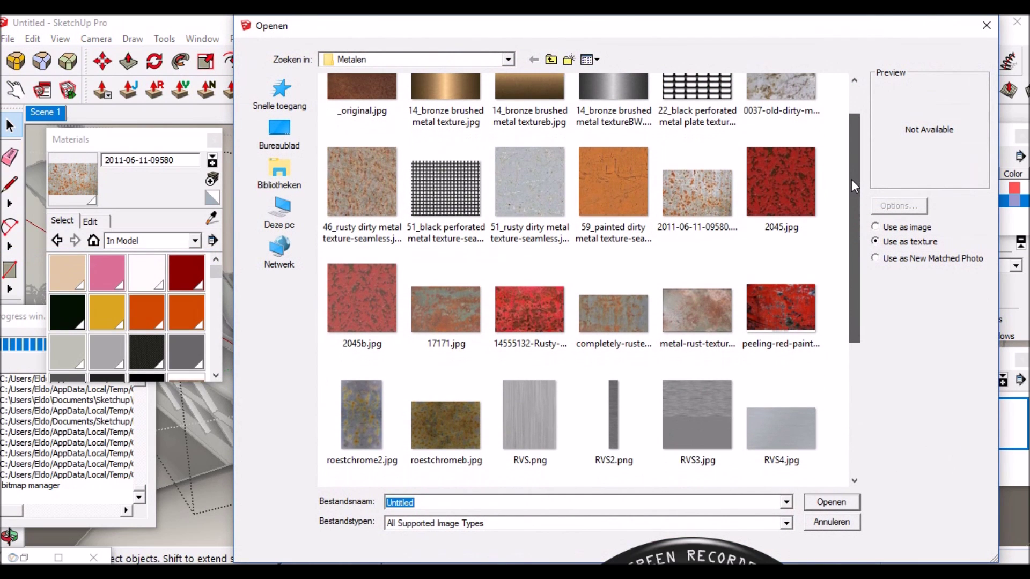
{"action": "left_click_drag", "start_coordinate": [854, 185], "coordinate": [853, 189]}
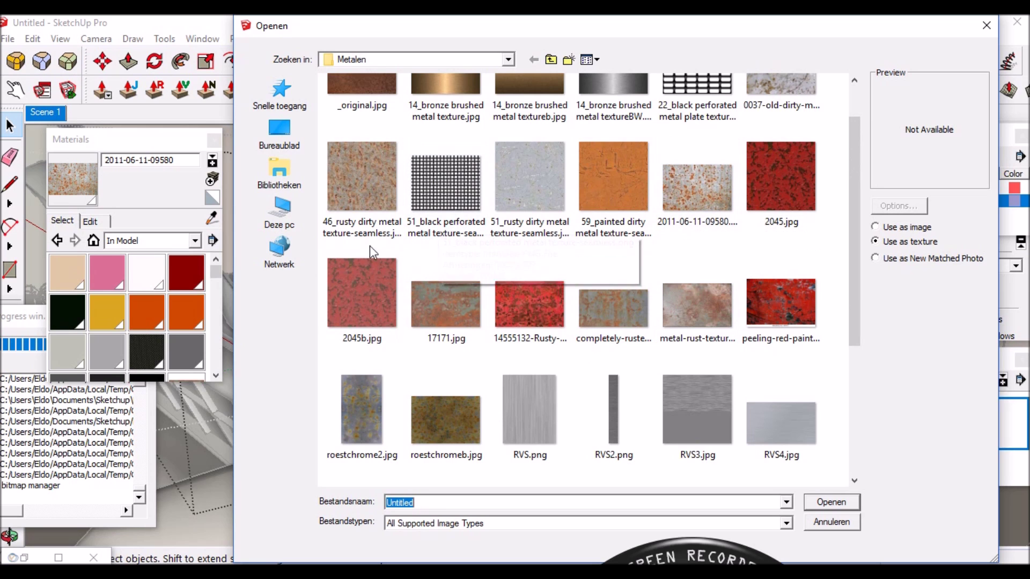
{"action": "scroll", "coordinate": [608, 294], "scroll_direction": "up", "scroll_amount": 1}
{"action": "double_click", "coordinate": [530, 231]}
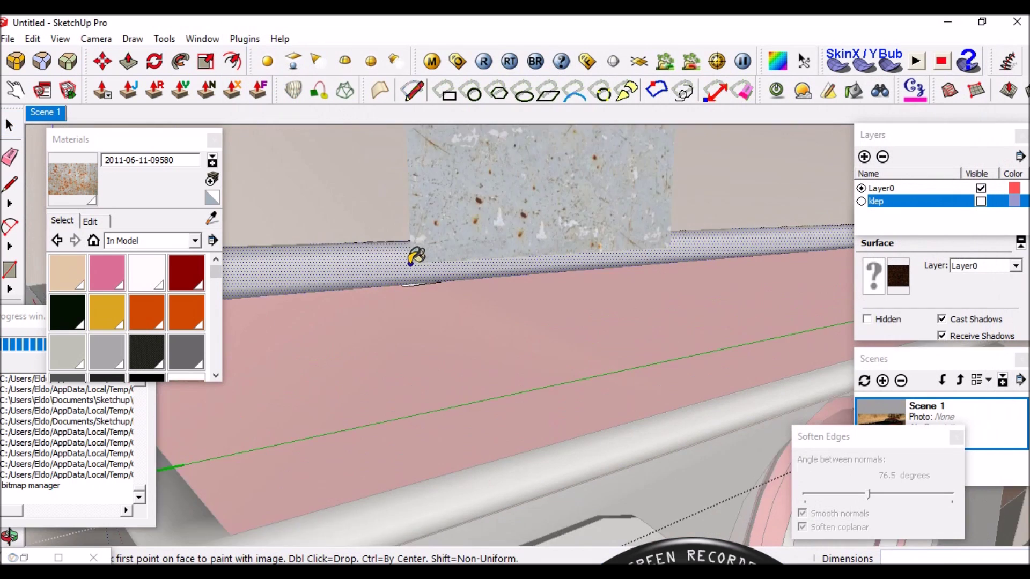
{"action": "left_click", "coordinate": [355, 263]}
{"action": "left_click", "coordinate": [613, 220]}
{"action": "scroll", "coordinate": [536, 268], "scroll_direction": "down", "scroll_amount": 3}
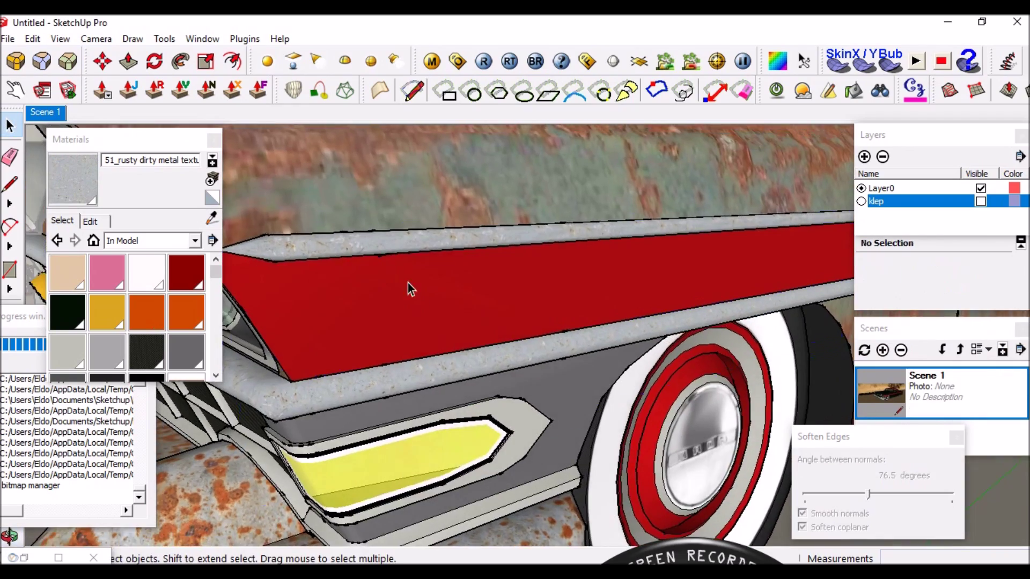
Import the red peeling rusty metal image as a texture stretched across the fender face.
{"action": "left_click", "coordinate": [408, 289]}
{"action": "left_click", "coordinate": [8, 38]}
{"action": "left_click", "coordinate": [58, 262]}
{"action": "scroll", "coordinate": [598, 299], "scroll_direction": "down", "scroll_amount": 2}
{"action": "left_click", "coordinate": [529, 313]}
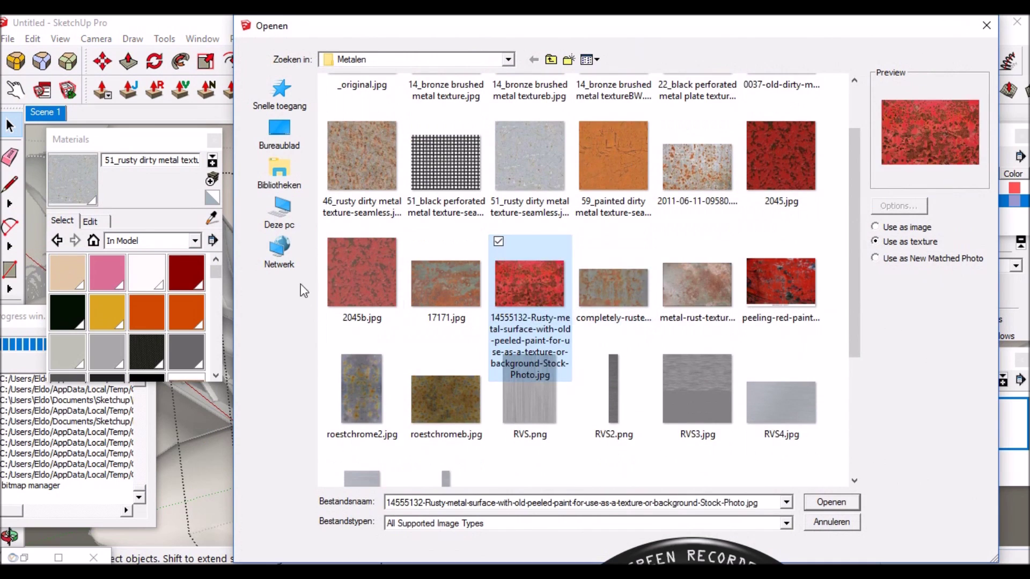
{"action": "left_click", "coordinate": [892, 501]}
{"action": "left_click", "coordinate": [429, 338]}
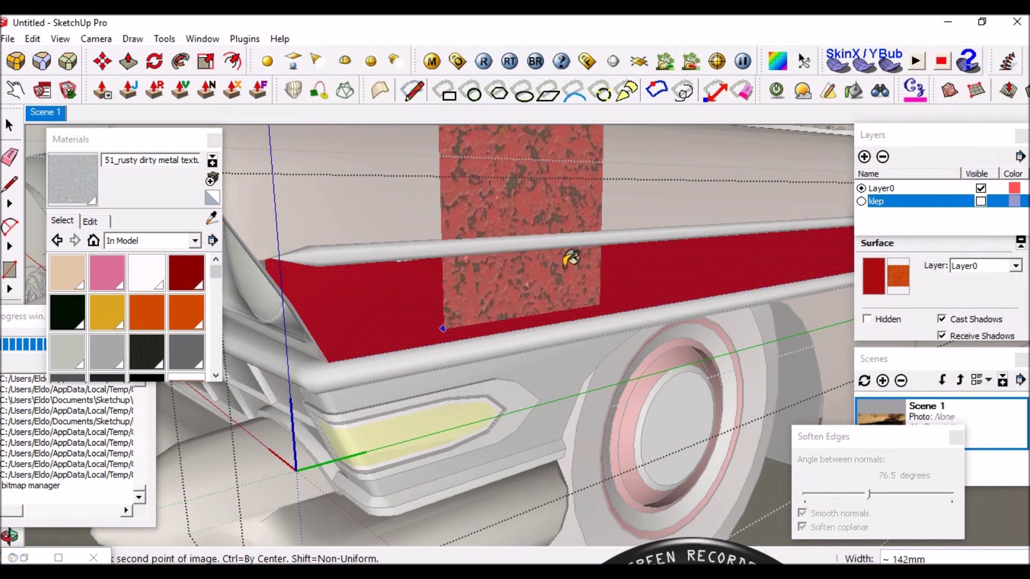
{"action": "left_click", "coordinate": [614, 223]}
Sample the 2045b rust material and paint it onto the fender.
{"action": "left_click", "coordinate": [413, 280]}
{"action": "left_click", "coordinate": [333, 287]}
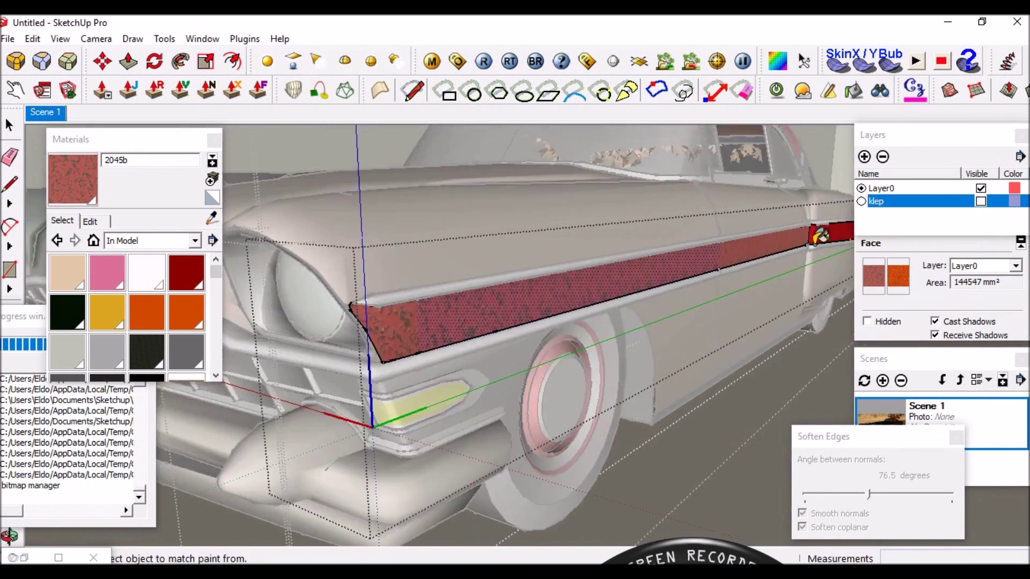
{"action": "scroll", "coordinate": [538, 323], "scroll_direction": "up", "scroll_amount": 5}
{"action": "scroll", "coordinate": [455, 333], "scroll_direction": "up", "scroll_amount": 3}
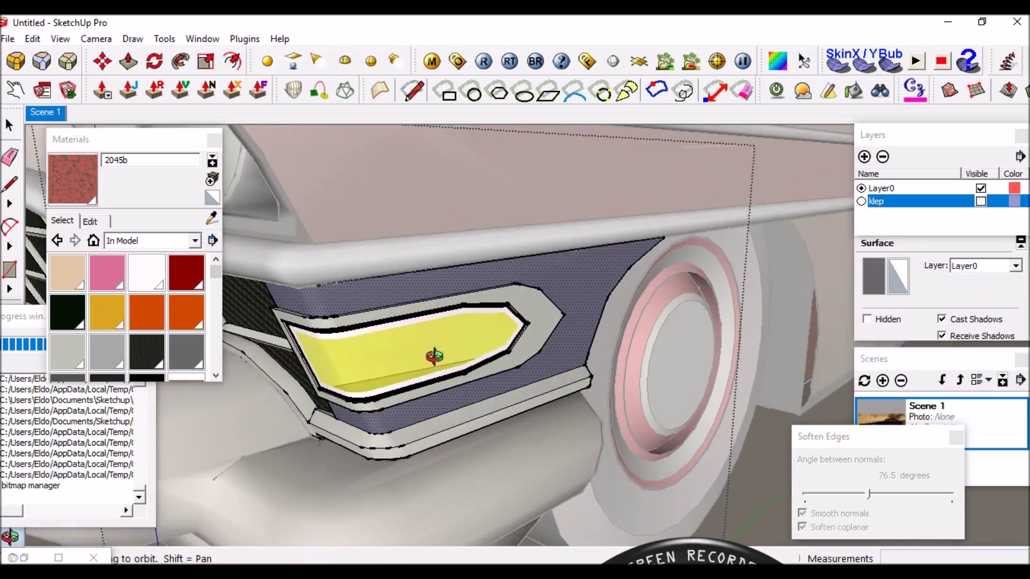
Paint spotted rust on the headlight surround and import metal-rust-texture-21 onto the headlight panel.
{"action": "key", "text": "b"}
{"action": "left_click", "coordinate": [375, 302], "text": "alt"}
{"action": "left_click", "coordinate": [8, 38]}
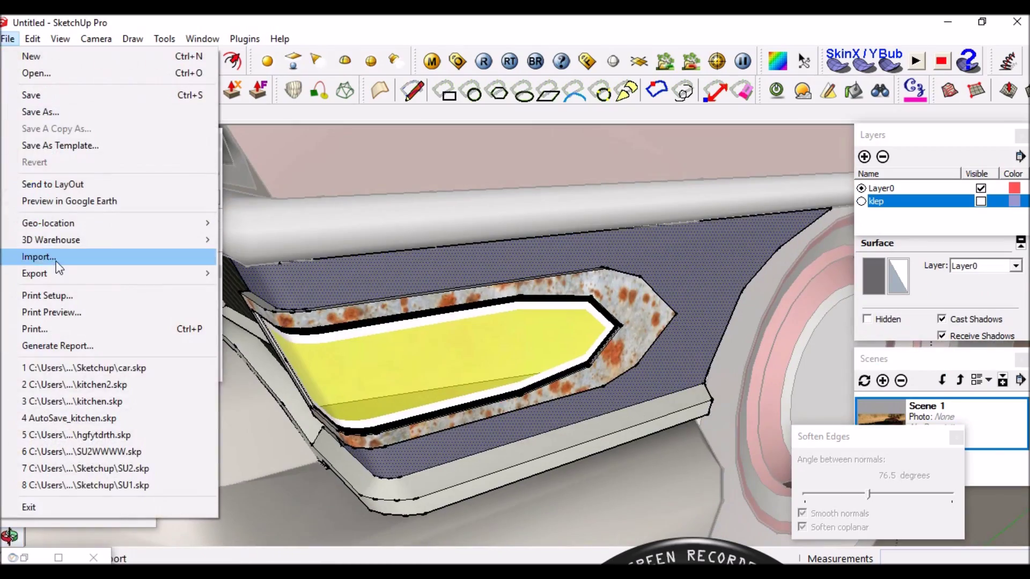
{"action": "left_click", "coordinate": [32, 256]}
{"action": "scroll", "coordinate": [671, 279], "scroll_direction": "down", "scroll_amount": 2}
{"action": "left_click", "coordinate": [697, 185]}
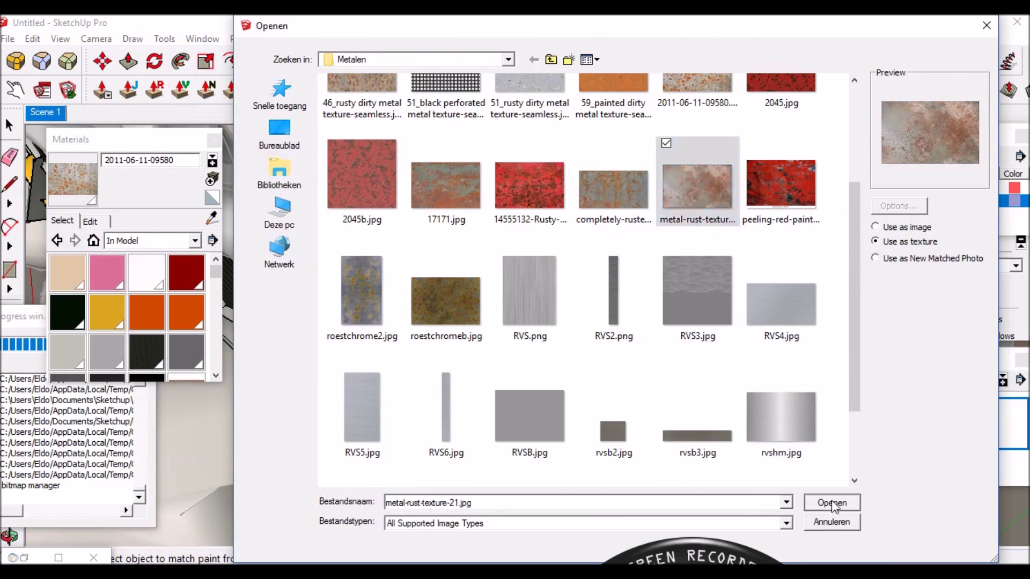
{"action": "left_click", "coordinate": [831, 502]}
{"action": "left_click", "coordinate": [400, 475]}
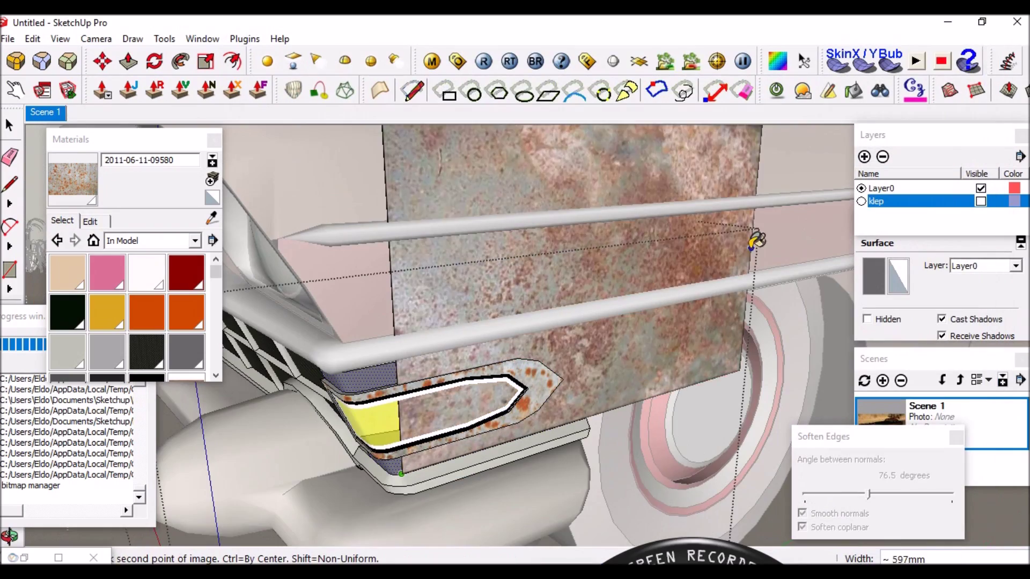
{"action": "left_click", "coordinate": [759, 236]}
Reposition the metal-rust-texture-21 texture on the panel and sample the resulting material.
{"action": "right_click", "coordinate": [574, 366]}
{"action": "left_click", "coordinate": [784, 221]}
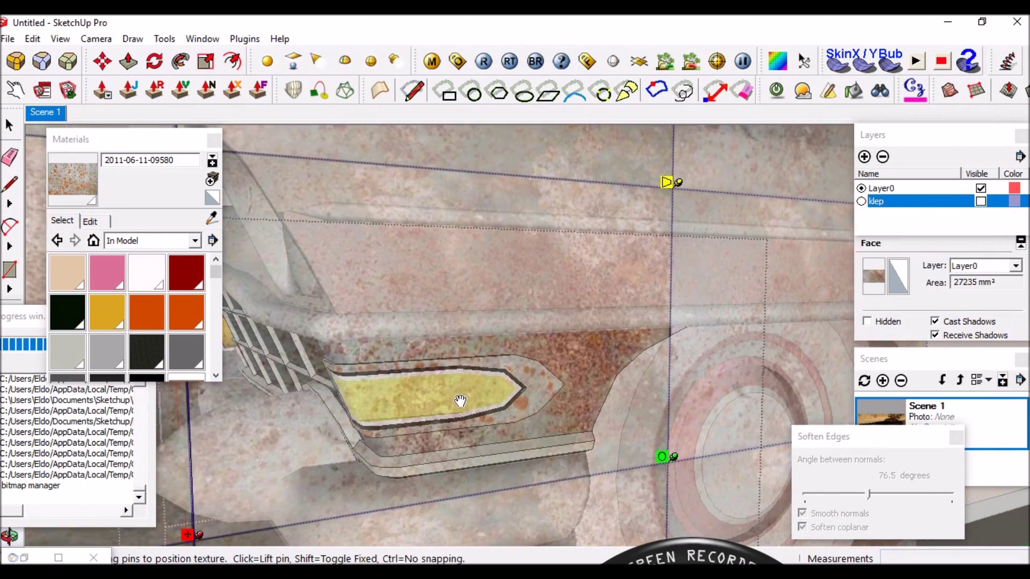
{"action": "left_click", "coordinate": [378, 360]}
{"action": "left_click", "coordinate": [378, 361], "text": "alt"}
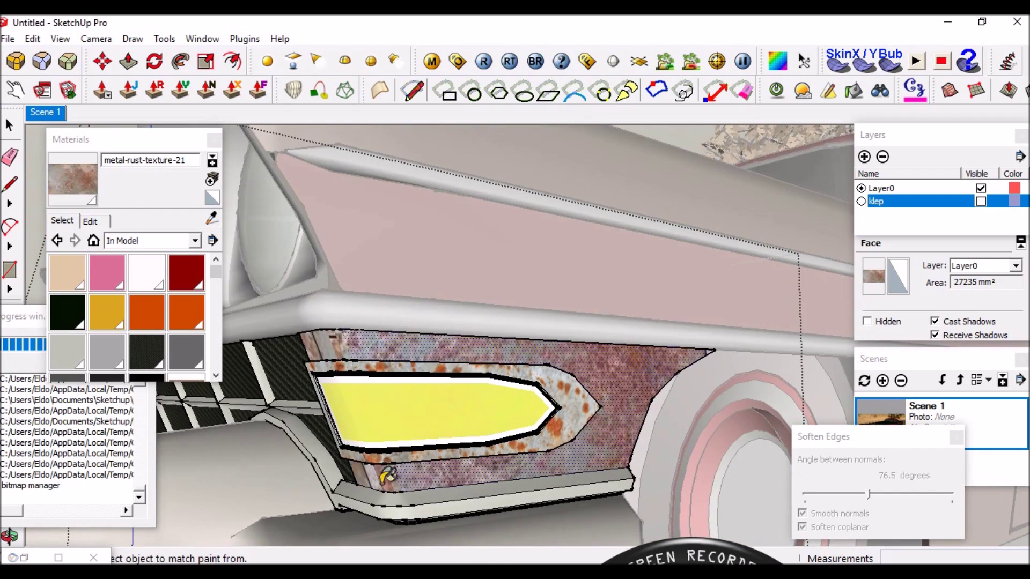
{"action": "middle_click_drag", "start_coordinate": [378, 360], "coordinate": [199, 182]}
Import _original.jpg as a brown rust texture around the headlight and sample it.
{"action": "left_click", "coordinate": [7, 38]}
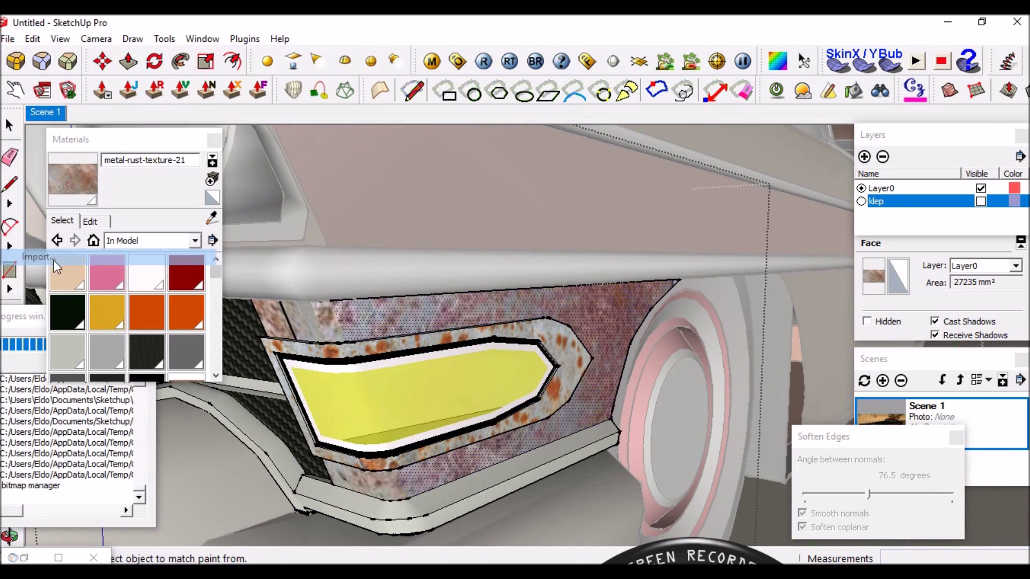
{"action": "left_click", "coordinate": [32, 261]}
{"action": "left_click", "coordinate": [375, 121]}
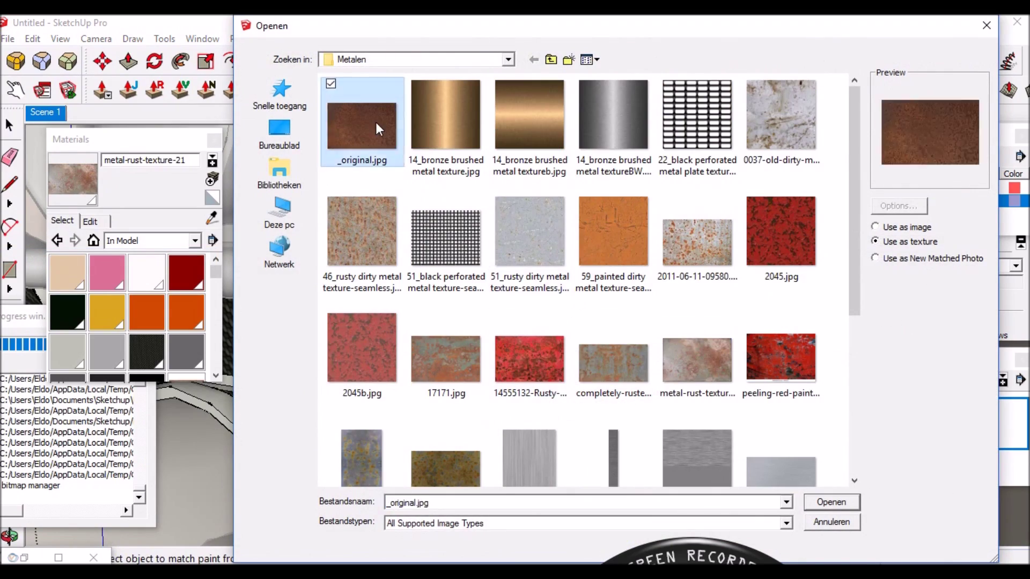
{"action": "left_click", "coordinate": [832, 501]}
{"action": "left_click", "coordinate": [468, 430]}
{"action": "left_click", "coordinate": [628, 289]}
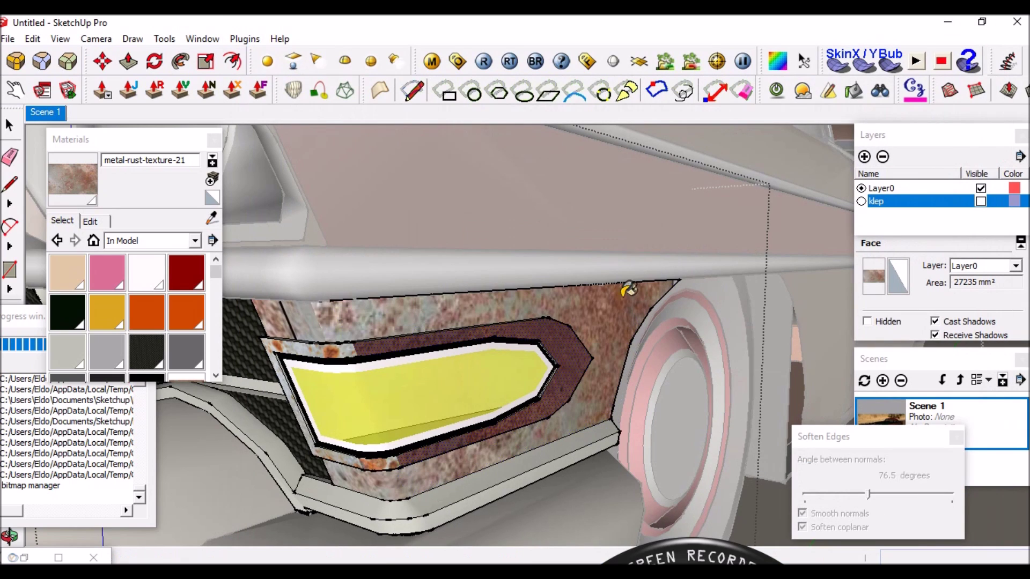
{"action": "left_click", "coordinate": [575, 338]}
{"action": "scroll", "coordinate": [472, 418], "scroll_direction": "up", "scroll_amount": 3}
{"action": "scroll", "coordinate": [441, 461], "scroll_direction": "up", "scroll_amount": 2}
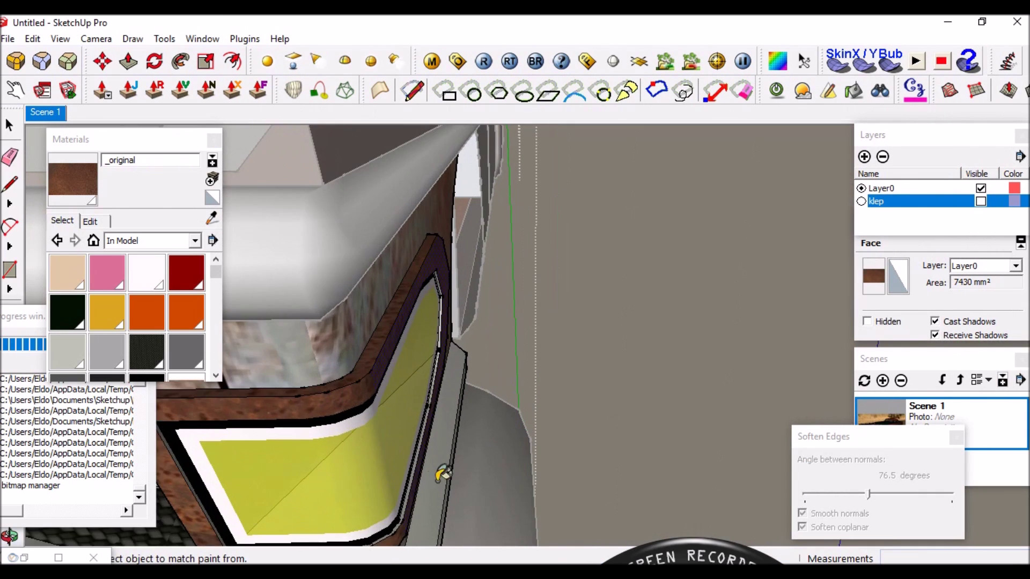
{"action": "scroll", "coordinate": [413, 456], "scroll_direction": "up", "scroll_amount": 2}
{"action": "middle_click_drag", "start_coordinate": [408, 454], "coordinate": [419, 202]}
{"action": "scroll", "coordinate": [402, 340], "scroll_direction": "down", "scroll_amount": 2}
{"action": "scroll", "coordinate": [412, 395], "scroll_direction": "down", "scroll_amount": 2}
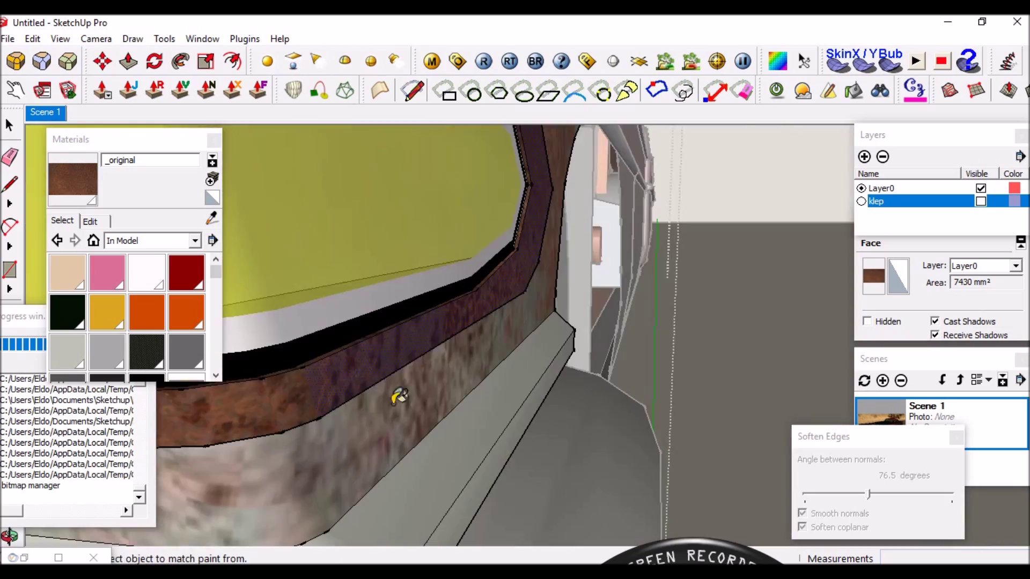
{"action": "scroll", "coordinate": [429, 315], "scroll_direction": "down", "scroll_amount": 4}
{"action": "scroll", "coordinate": [563, 325], "scroll_direction": "up", "scroll_amount": 3}
{"action": "scroll", "coordinate": [416, 317], "scroll_direction": "up", "scroll_amount": 3}
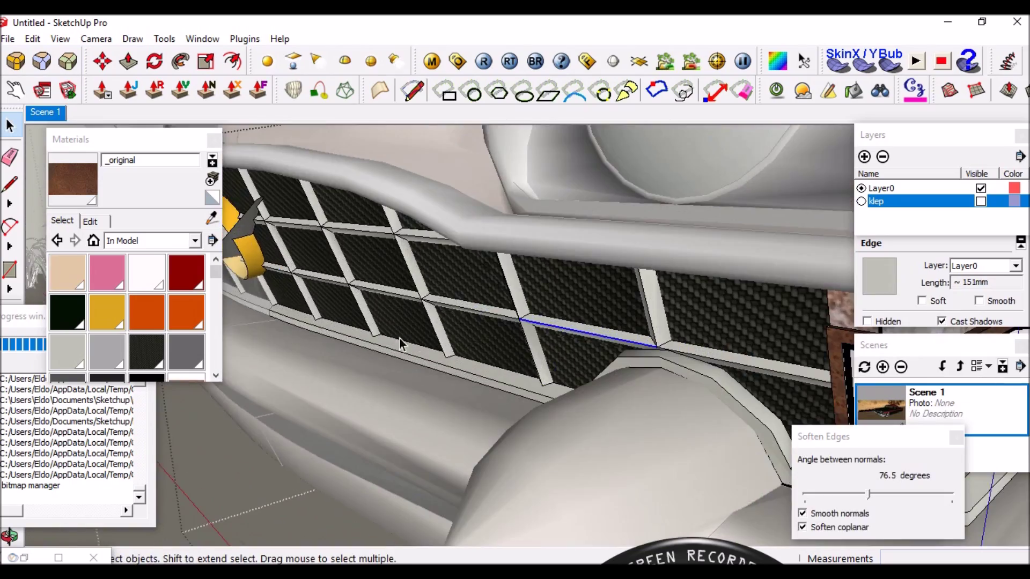
Select the whole grille and import the dark diamond-pattern texture onto it.
{"action": "triple_click", "coordinate": [397, 290]}
{"action": "scroll", "coordinate": [384, 275], "scroll_direction": "up", "scroll_amount": 3}
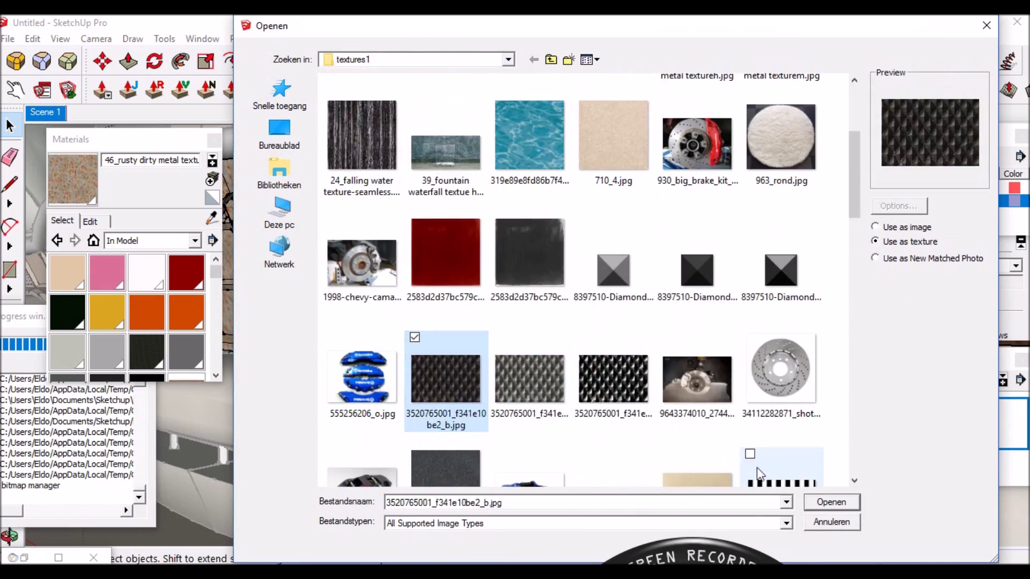
{"action": "key", "text": "Return"}
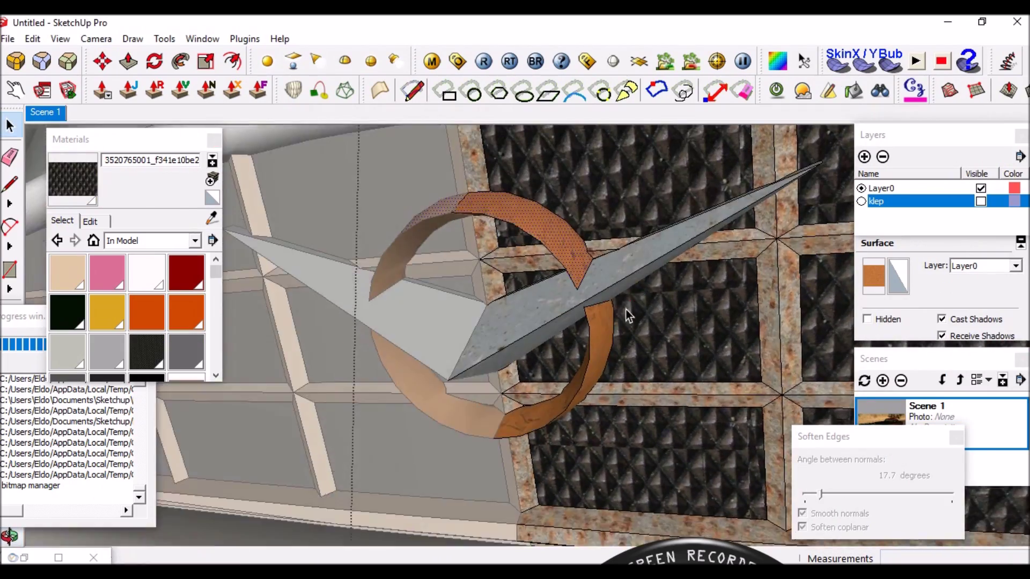
{"action": "scroll", "coordinate": [629, 315], "scroll_direction": "down", "scroll_amount": 5}
{"action": "scroll", "coordinate": [628, 315], "scroll_direction": "down", "scroll_amount": 5}
Orbit around the car toward the hood and select a different set of body parts.
{"action": "right_click", "coordinate": [563, 283]}
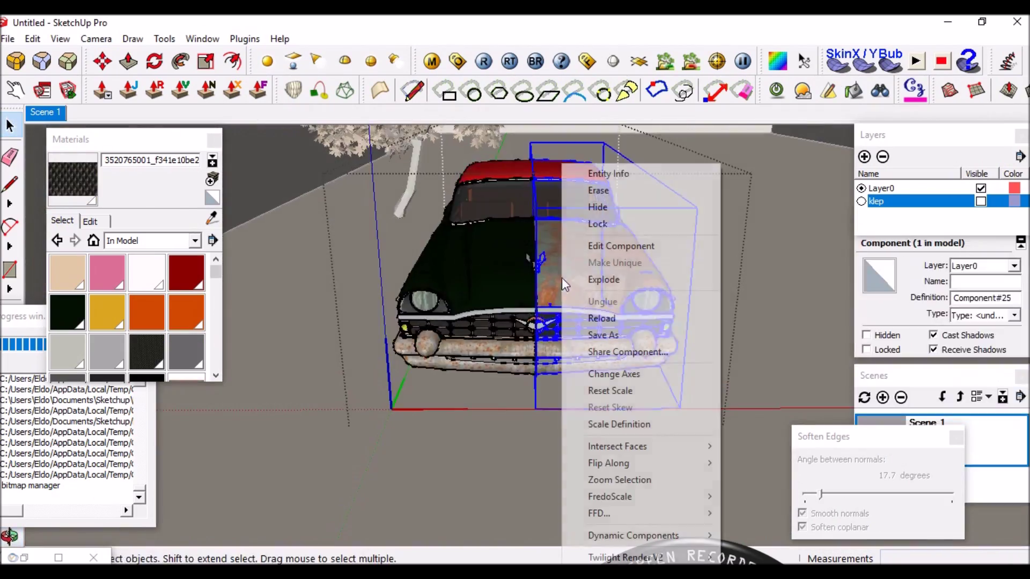
{"action": "middle_click_drag", "start_coordinate": [501, 276], "coordinate": [466, 185]}
{"action": "scroll", "coordinate": [558, 215], "scroll_direction": "up", "scroll_amount": 3}
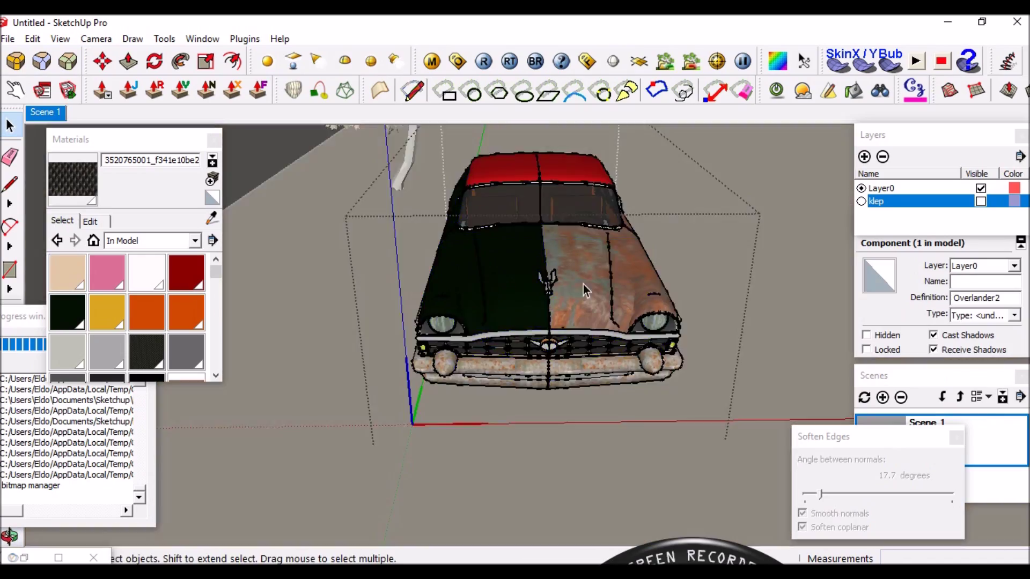
{"action": "middle_click_drag", "start_coordinate": [557, 214], "coordinate": [407, 258]}
{"action": "scroll", "coordinate": [368, 278], "scroll_direction": "up", "scroll_amount": 5}
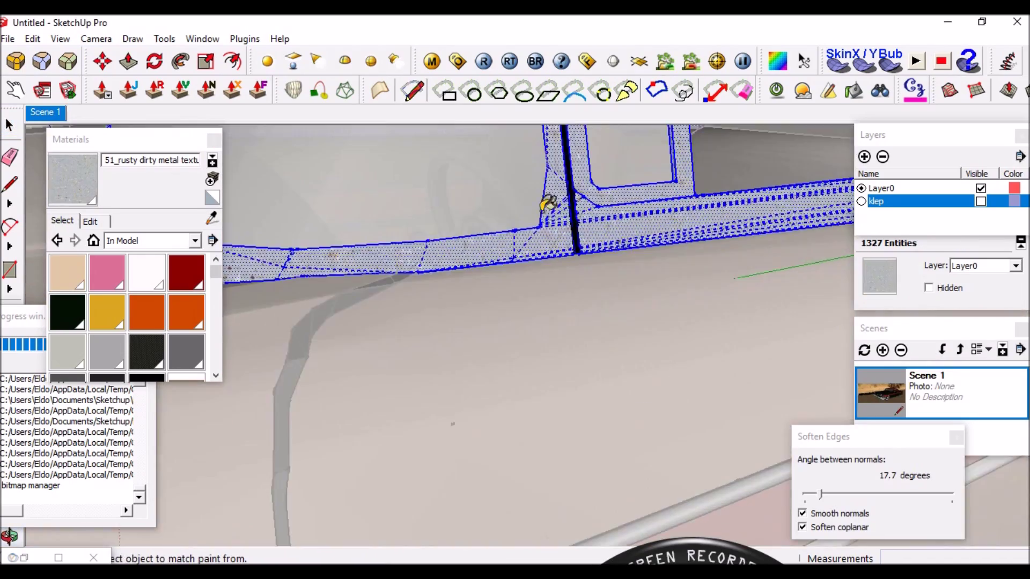
{"action": "key", "text": "space"}
{"action": "scroll", "coordinate": [545, 203], "scroll_direction": "down", "scroll_amount": 5}
{"action": "mouse_move", "coordinate": [545, 202]}
{"action": "middle_mouse_down"}
{"action": "mouse_move", "coordinate": [517, 276]}
{"action": "mouse_move", "coordinate": [531, 300]}
{"action": "middle_mouse_up"}
{"action": "scroll", "coordinate": [518, 276], "scroll_direction": "up", "scroll_amount": 5}
{"action": "left_click", "coordinate": [385, 340]}
{"action": "scroll", "coordinate": [569, 264], "scroll_direction": "down", "scroll_amount": 5}
{"action": "scroll", "coordinate": [531, 301], "scroll_direction": "down", "scroll_amount": 2}
{"action": "key", "text": "space"}
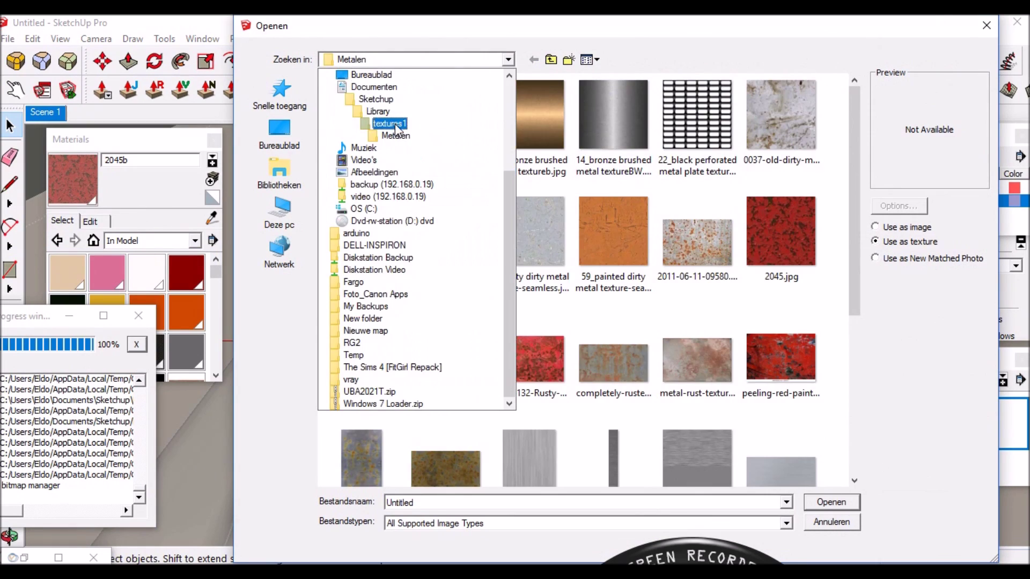
Import the cracked-windshield car photo and place it on the windshield face.
{"action": "scroll", "coordinate": [856, 237], "scroll_direction": "down", "scroll_amount": 1}
{"action": "left_click", "coordinate": [701, 284]}
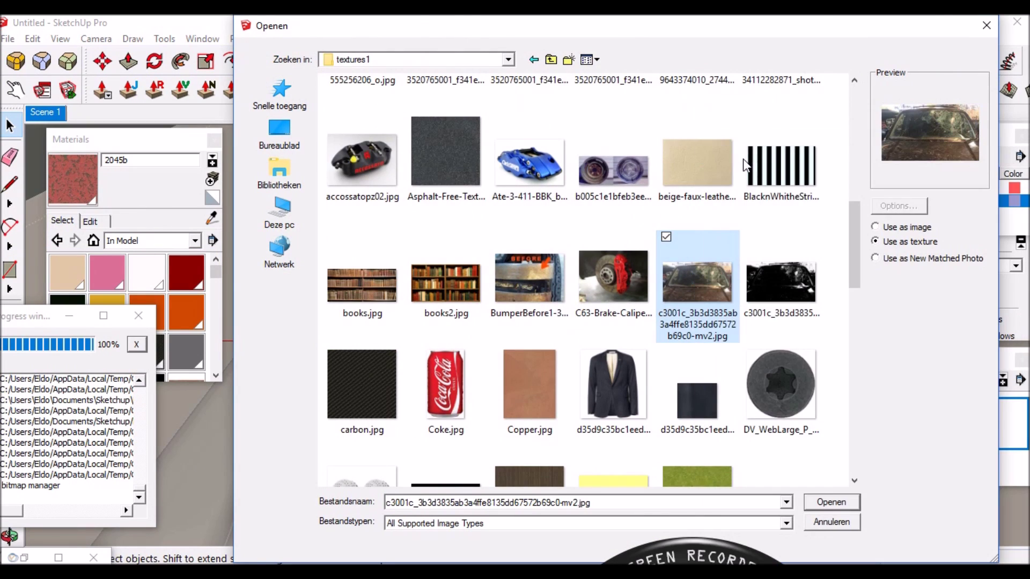
{"action": "key", "text": "Escape"}
{"action": "key", "text": "Return"}
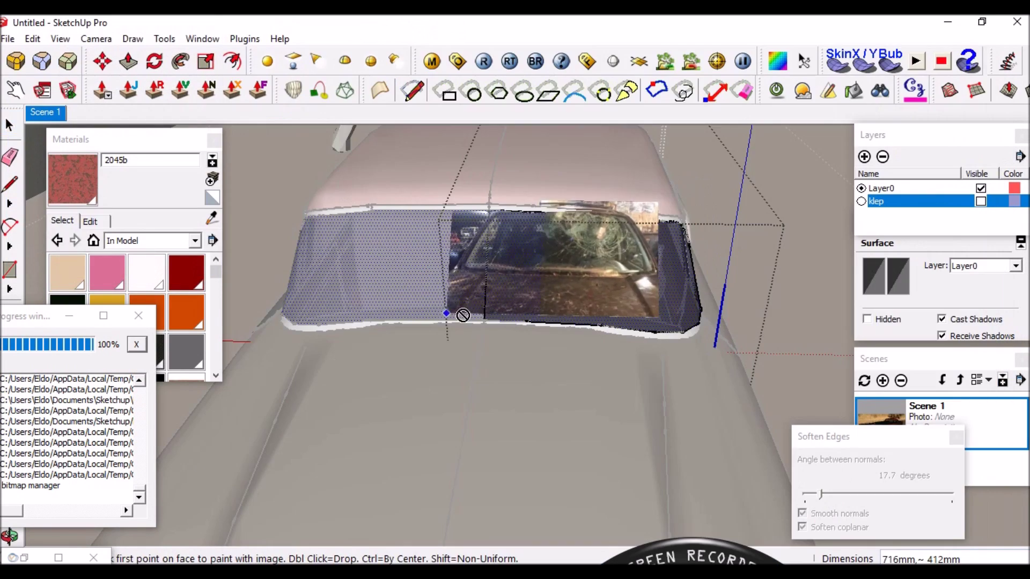
{"action": "left_click", "coordinate": [731, 302]}
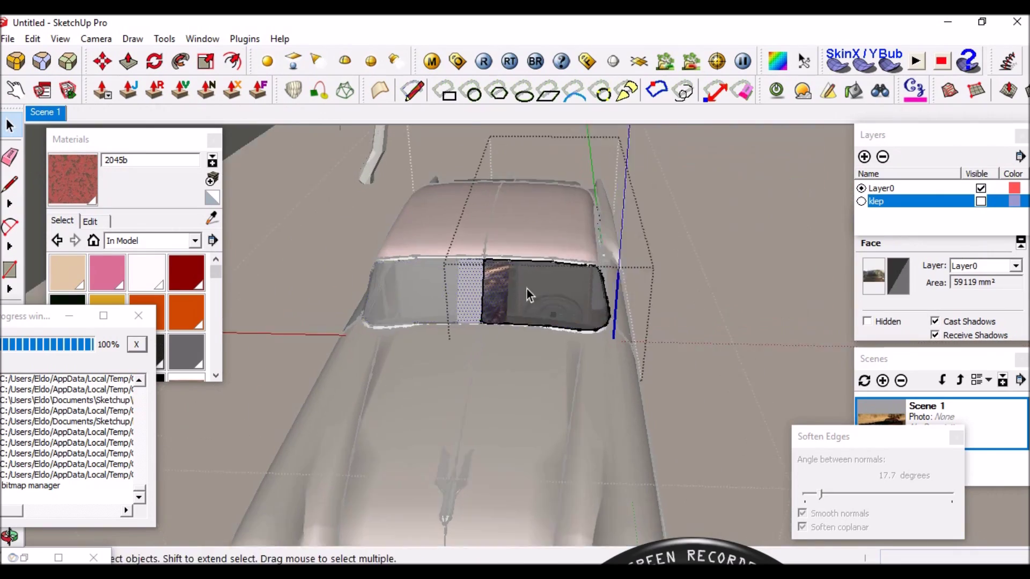
Move and rescale the photo texture so the cracked glass fits the windshield.
{"action": "right_click", "coordinate": [510, 300]}
{"action": "left_click", "coordinate": [695, 423]}
{"action": "left_click_drag", "start_coordinate": [553, 337], "coordinate": [482, 311]}
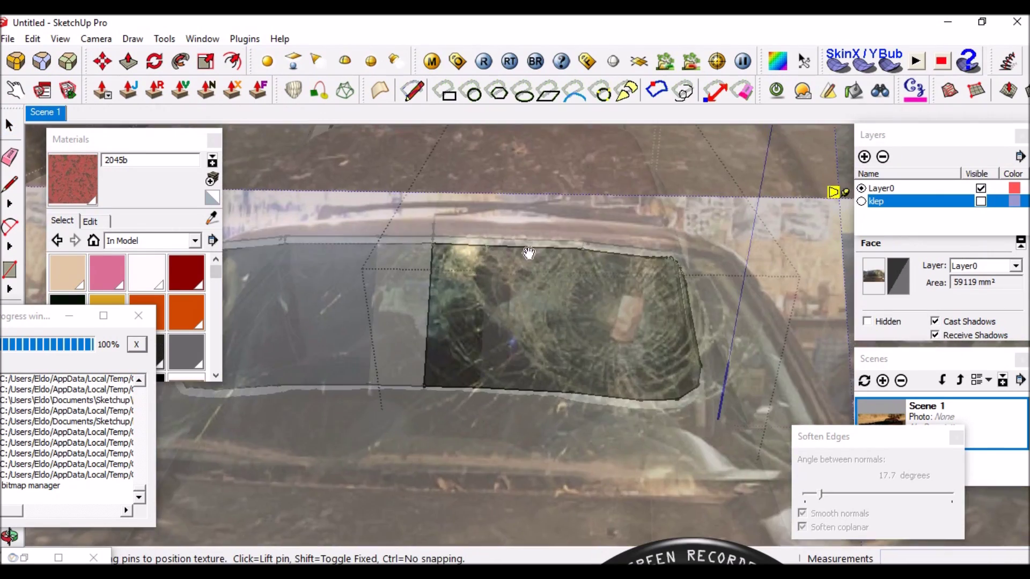
{"action": "mouse_move", "coordinate": [581, 427]}
{"action": "left_mouse_down"}
{"action": "mouse_move", "coordinate": [660, 501]}
{"action": "mouse_move", "coordinate": [629, 499]}
{"action": "mouse_move", "coordinate": [669, 501]}
{"action": "mouse_move", "coordinate": [669, 455]}
{"action": "left_mouse_up"}
{"action": "mouse_move", "coordinate": [506, 361]}
{"action": "left_mouse_down"}
{"action": "mouse_move", "coordinate": [482, 294]}
{"action": "mouse_move", "coordinate": [598, 299]}
{"action": "mouse_move", "coordinate": [426, 322]}
{"action": "left_mouse_up"}
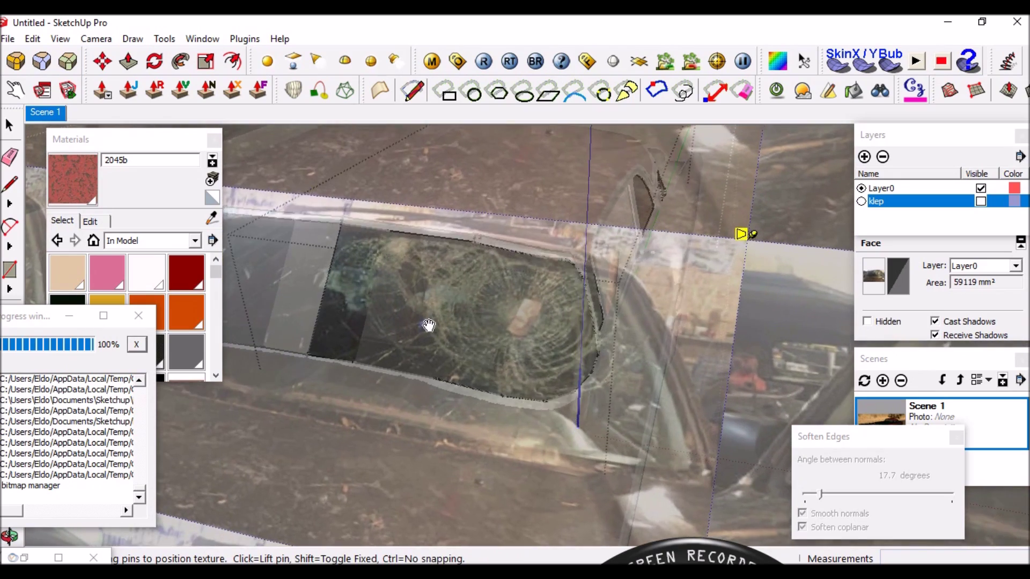
{"action": "right_click", "coordinate": [380, 224]}
{"action": "left_click", "coordinate": [212, 217]}
Sample the cracked-glass photo material and open its material edit settings.
{"action": "left_click", "coordinate": [579, 259]}
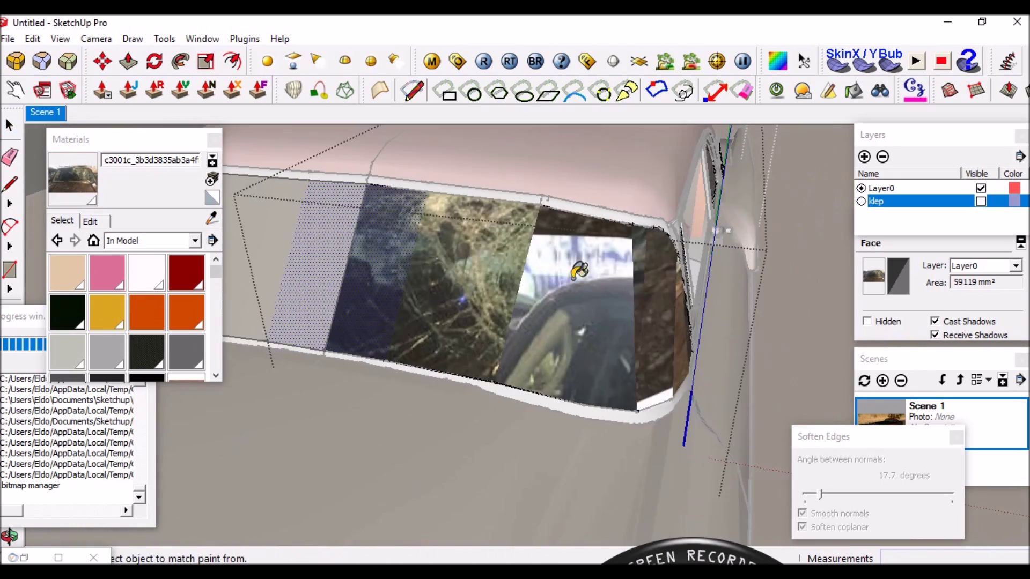
{"action": "key", "text": "space"}
{"action": "right_click", "coordinate": [381, 226]}
{"action": "key", "text": "Escape"}
{"action": "scroll", "coordinate": [294, 247], "scroll_direction": "down", "scroll_amount": 3}
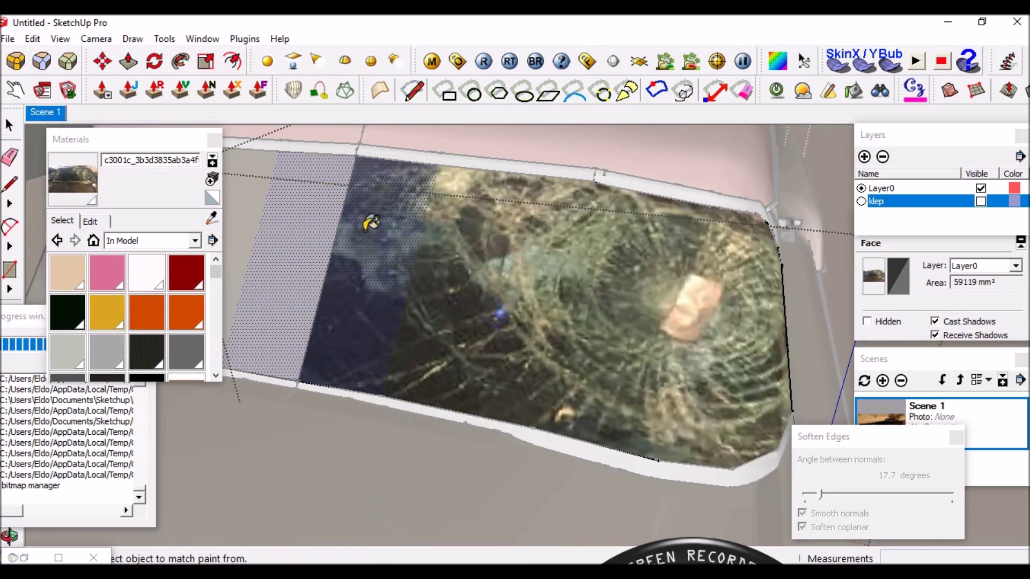
{"action": "scroll", "coordinate": [368, 218], "scroll_direction": "down", "scroll_amount": 4}
{"action": "middle_click_drag", "start_coordinate": [387, 242], "coordinate": [460, 275]}
{"action": "left_click", "coordinate": [89, 220]}
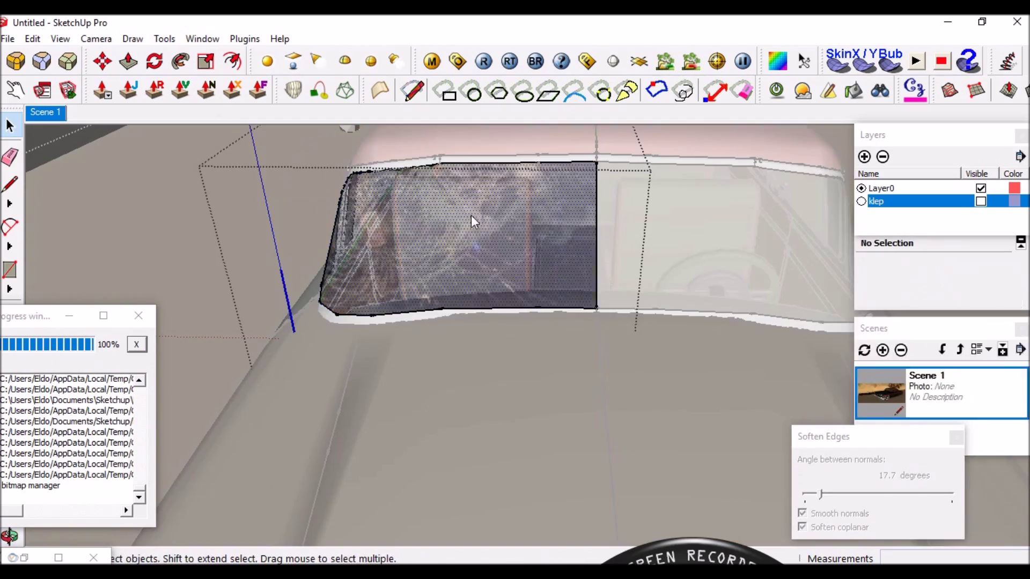
Flip the windshield's cracked-glass texture left to right.
{"action": "left_click", "coordinate": [473, 221]}
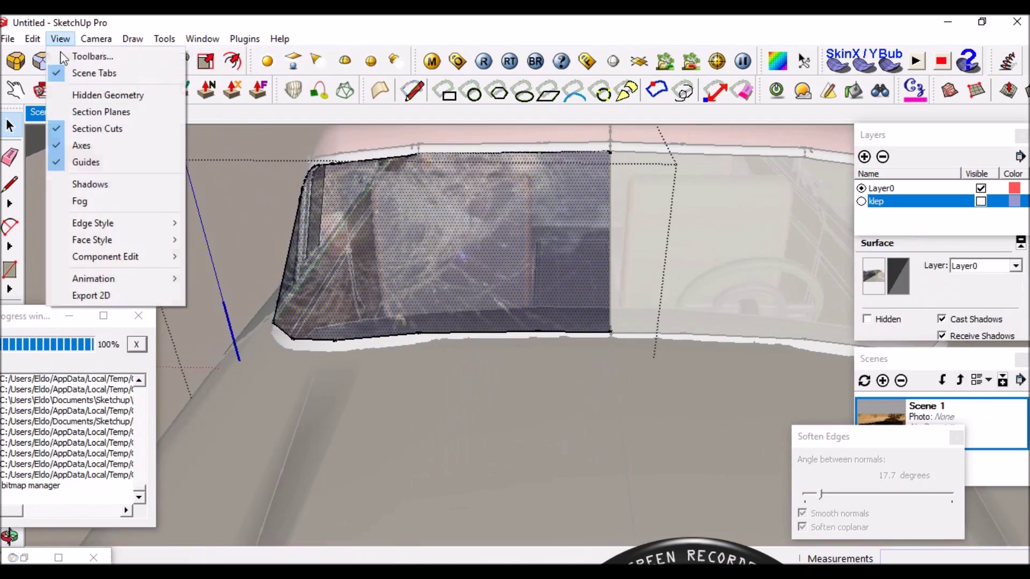
{"action": "right_click", "coordinate": [551, 201]}
{"action": "left_click", "coordinate": [713, 398]}
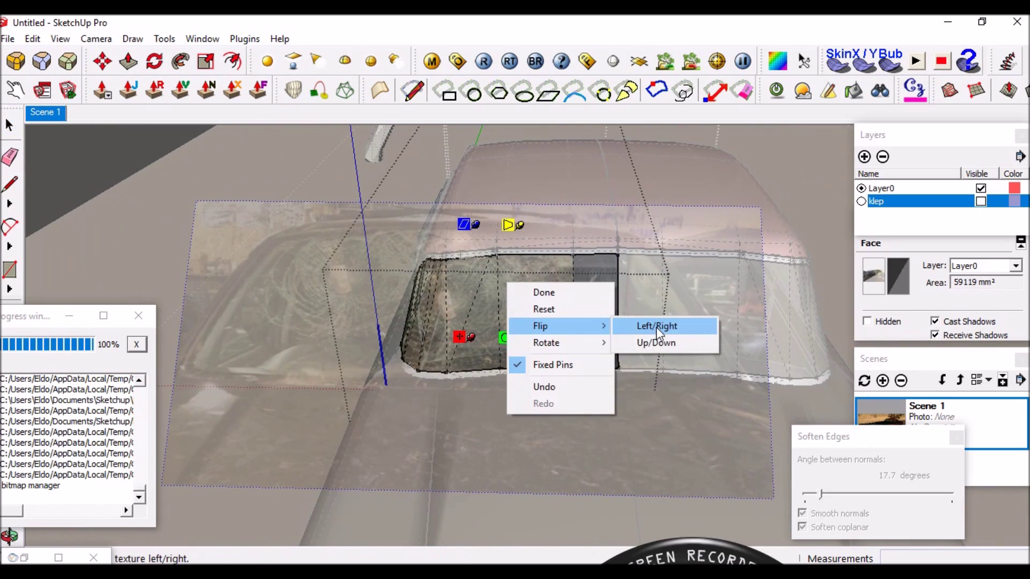
{"action": "left_click", "coordinate": [657, 326]}
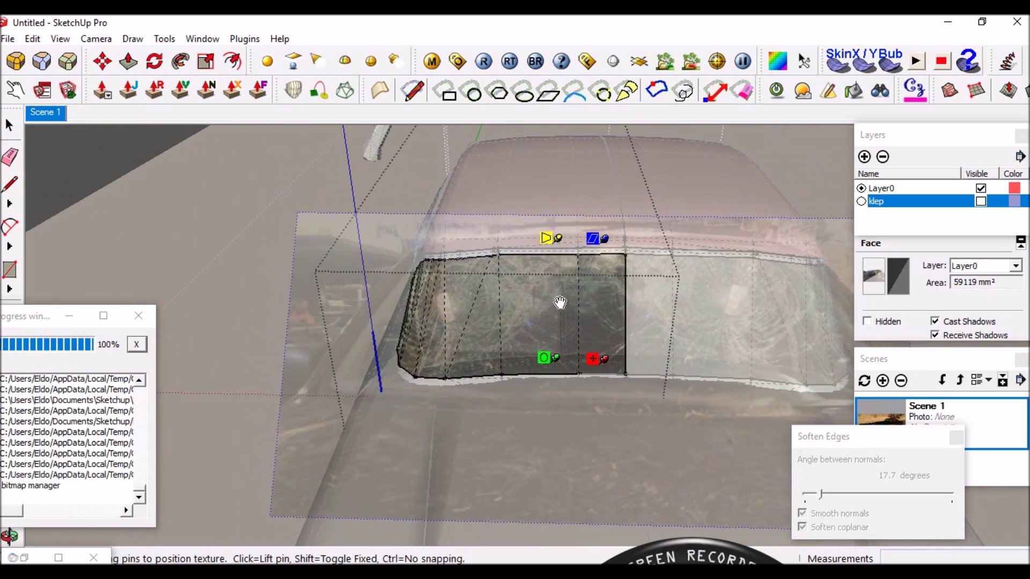
{"action": "key", "text": "Return"}
{"action": "scroll", "coordinate": [568, 293], "scroll_direction": "up", "scroll_amount": 3}
{"action": "right_click", "coordinate": [633, 226]}
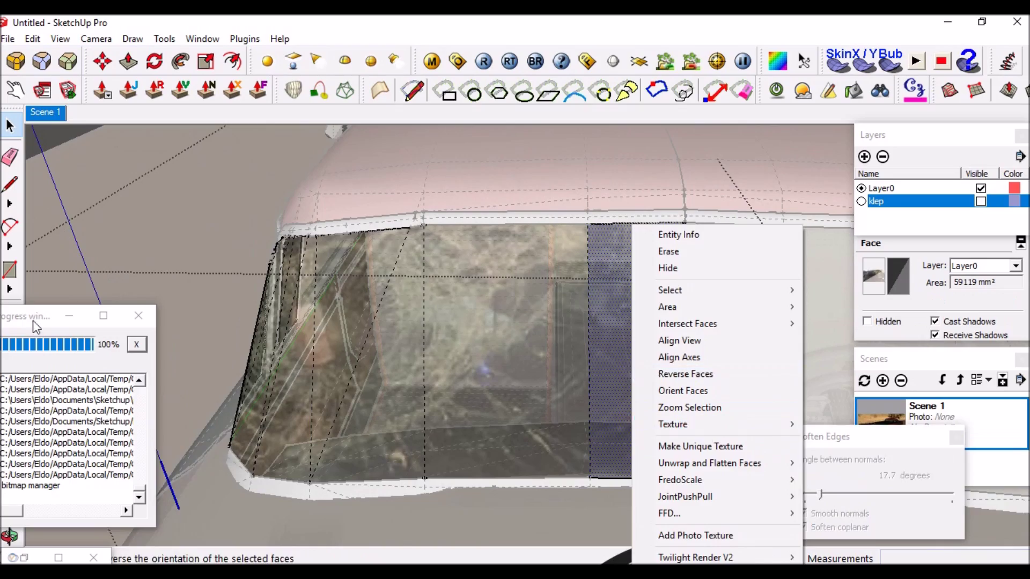
{"action": "left_click", "coordinate": [69, 316]}
Bring up the Materials panel and select the front wheel.
{"action": "key", "text": "b"}
{"action": "left_click", "coordinate": [59, 218]}
{"action": "scroll", "coordinate": [573, 328], "scroll_direction": "down", "scroll_amount": 3}
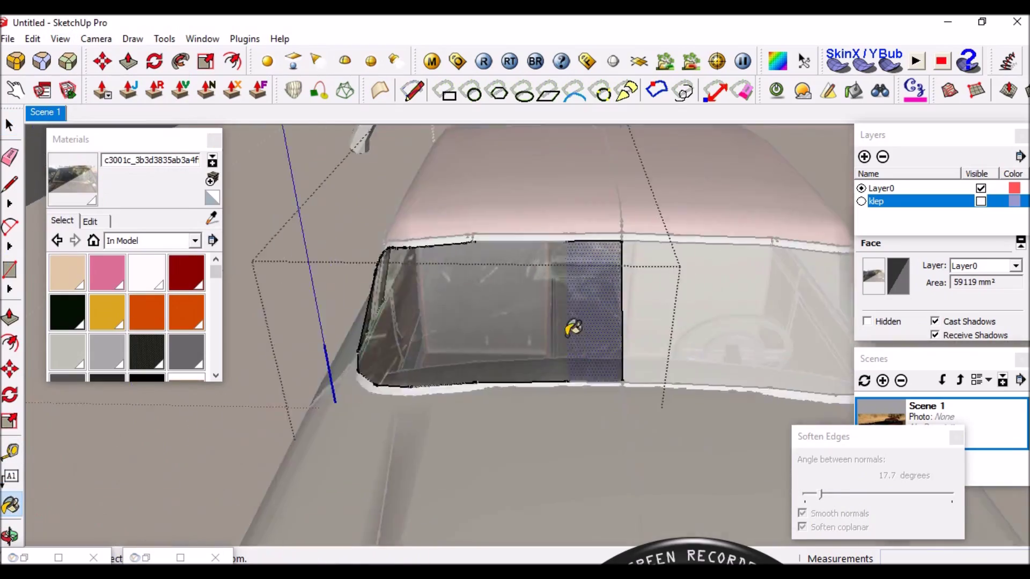
{"action": "key", "text": "space"}
{"action": "scroll", "coordinate": [510, 298], "scroll_direction": "down", "scroll_amount": 5}
{"action": "left_click", "coordinate": [568, 429]}
{"action": "scroll", "coordinate": [567, 429], "scroll_direction": "up", "scroll_amount": 5}
{"action": "scroll", "coordinate": [567, 429], "scroll_direction": "up", "scroll_amount": 2}
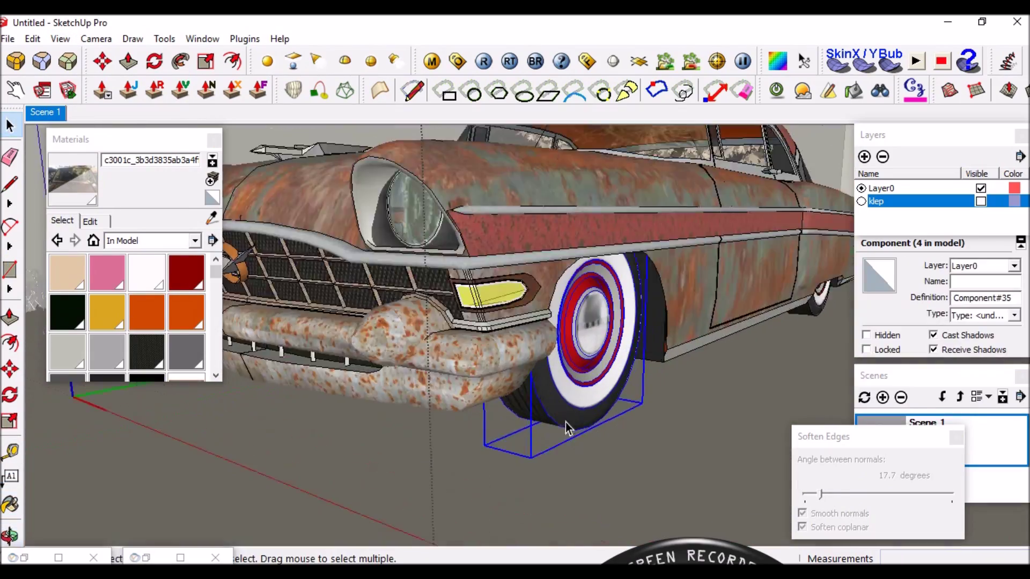
Open the front wheel, select its tyre's outer arc edge, and return to the model.
{"action": "double_click", "coordinate": [567, 429]}
{"action": "triple_click", "coordinate": [543, 414]}
{"action": "scroll", "coordinate": [579, 414], "scroll_direction": "up", "scroll_amount": 2}
{"action": "left_click", "coordinate": [579, 414]}
{"action": "scroll", "coordinate": [566, 369], "scroll_direction": "up", "scroll_amount": 2}
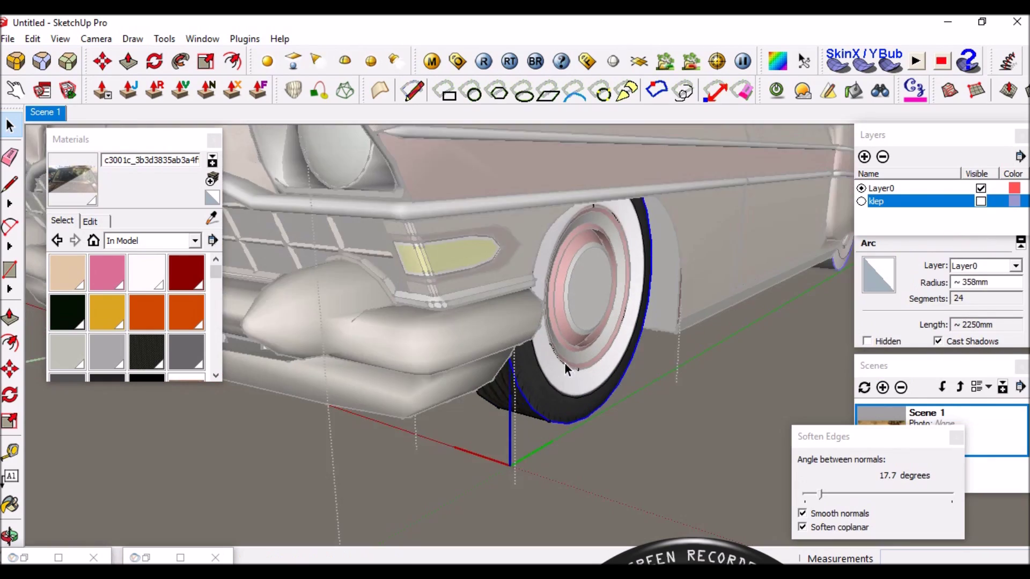
{"action": "scroll", "coordinate": [566, 369], "scroll_direction": "down", "scroll_amount": 5}
{"action": "left_click", "coordinate": [590, 231]}
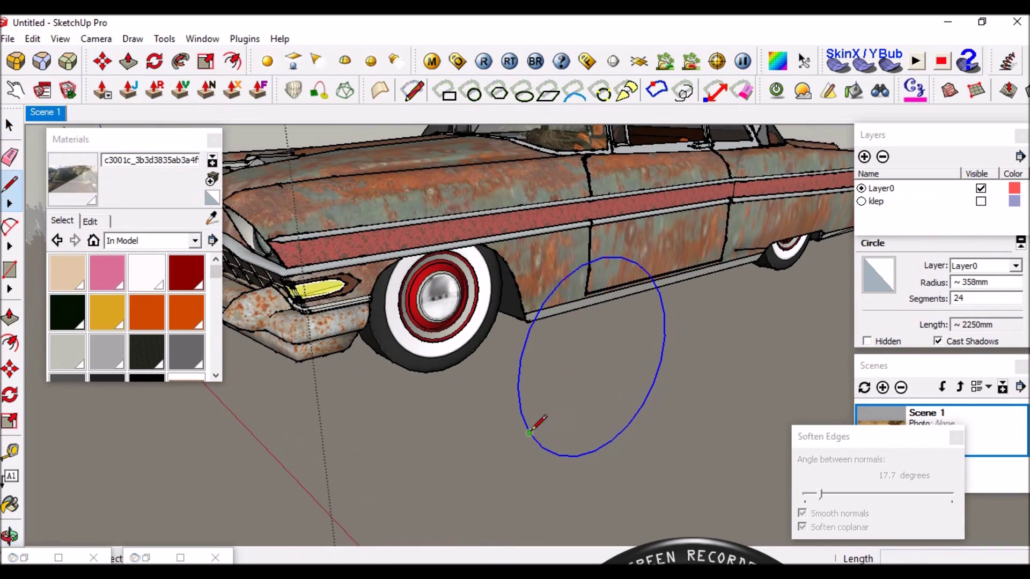
Face the new circle and import the flat-tyre photo as a texture onto it.
{"action": "left_click", "coordinate": [558, 438]}
{"action": "key", "text": "space"}
{"action": "left_click", "coordinate": [8, 39]}
{"action": "left_click", "coordinate": [27, 188]}
{"action": "scroll", "coordinate": [500, 213], "scroll_direction": "down", "scroll_amount": 5}
{"action": "double_click", "coordinate": [529, 183]}
{"action": "left_click", "coordinate": [586, 379]}
{"action": "left_click", "coordinate": [330, 305]}
{"action": "scroll", "coordinate": [376, 289], "scroll_direction": "up", "scroll_amount": 2}
{"action": "scroll", "coordinate": [397, 284], "scroll_direction": "up", "scroll_amount": 2}
{"action": "scroll", "coordinate": [419, 279], "scroll_direction": "up", "scroll_amount": 2}
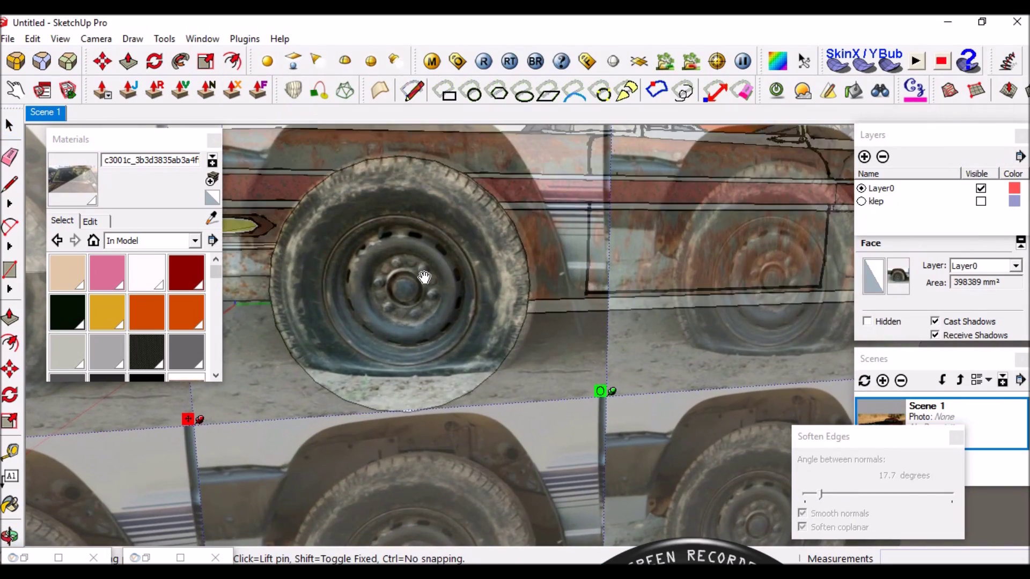
{"action": "key", "text": "Return"}
{"action": "scroll", "coordinate": [374, 391], "scroll_direction": "up", "scroll_amount": 2}
Draw a line across the circle to cut off the ground below the tyre.
{"action": "left_click", "coordinate": [572, 366]}
{"action": "scroll", "coordinate": [504, 372], "scroll_direction": "up", "scroll_amount": 3}
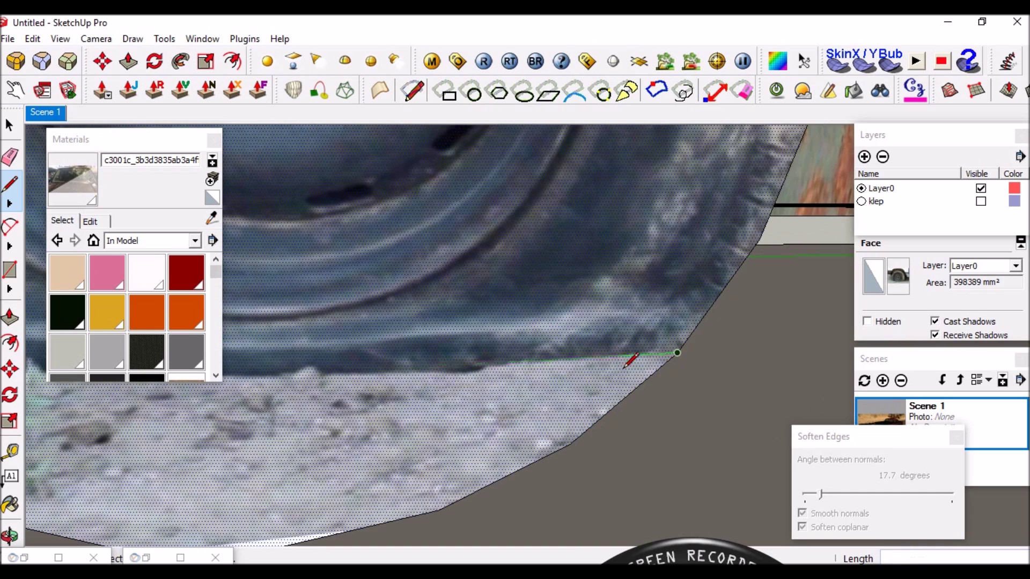
{"action": "scroll", "coordinate": [615, 368], "scroll_direction": "down", "scroll_amount": 3}
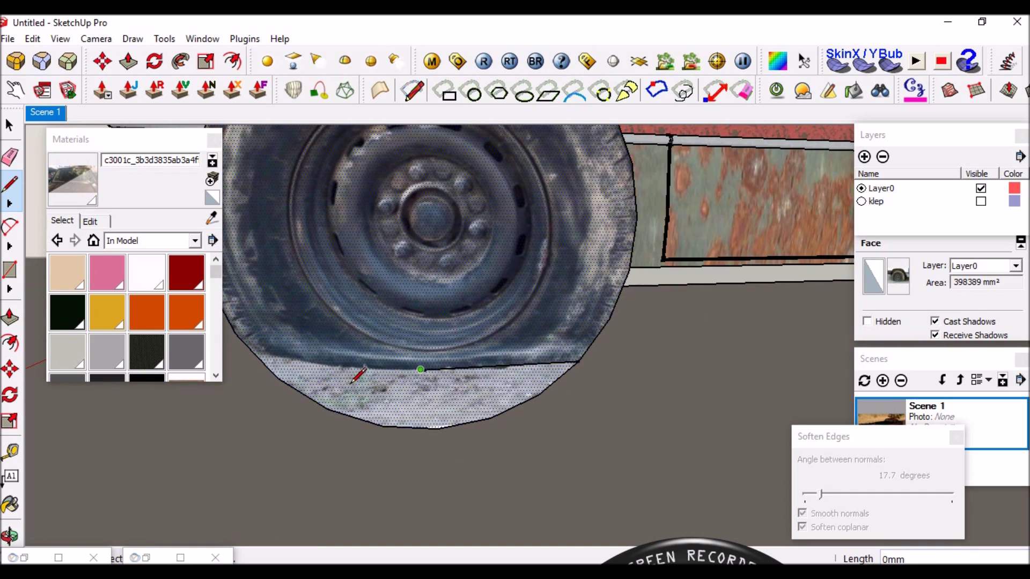
{"action": "scroll", "coordinate": [356, 375], "scroll_direction": "up", "scroll_amount": 3}
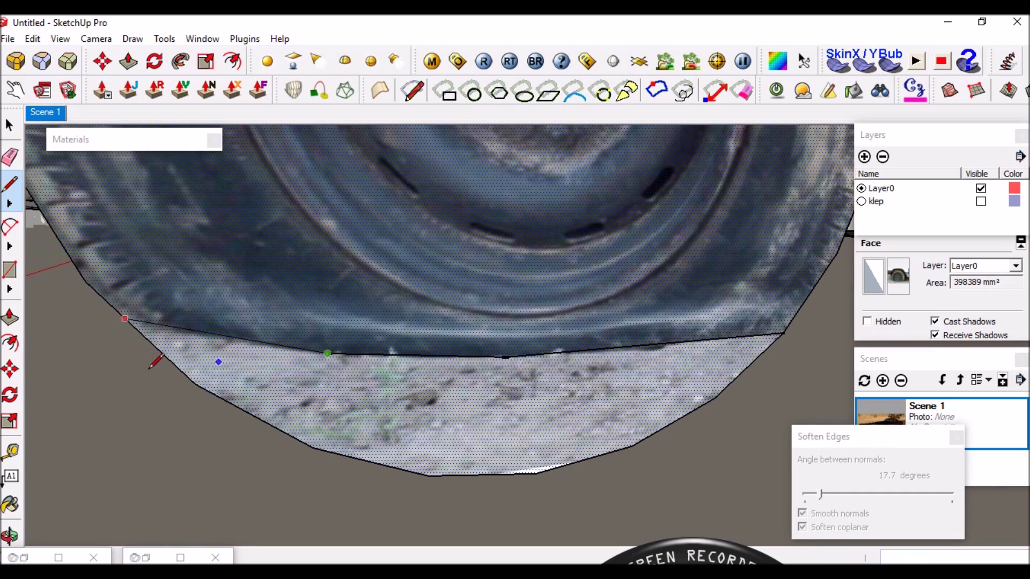
{"action": "scroll", "coordinate": [180, 364], "scroll_direction": "down", "scroll_amount": 5}
{"action": "left_click", "coordinate": [428, 393]}
{"action": "left_click", "coordinate": [563, 322]}
{"action": "mouse_move", "coordinate": [428, 393]}
{"action": "middle_mouse_down"}
{"action": "mouse_move", "coordinate": [537, 348]}
{"action": "mouse_move", "coordinate": [414, 221]}
{"action": "middle_mouse_up"}
Push/Pull the tyre face into a thick cylindrical disc and orbit to see its band.
{"action": "key", "text": "m"}
{"action": "key", "text": "p"}
{"action": "left_click", "coordinate": [541, 317]}
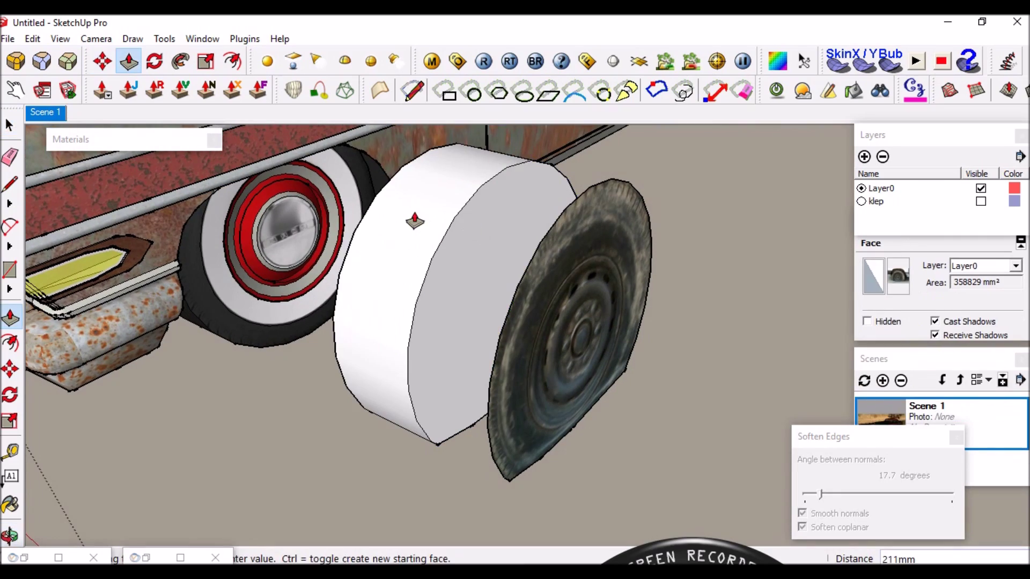
{"action": "triple_click", "coordinate": [464, 249]}
{"action": "middle_click_drag", "start_coordinate": [464, 249], "coordinate": [456, 310]}
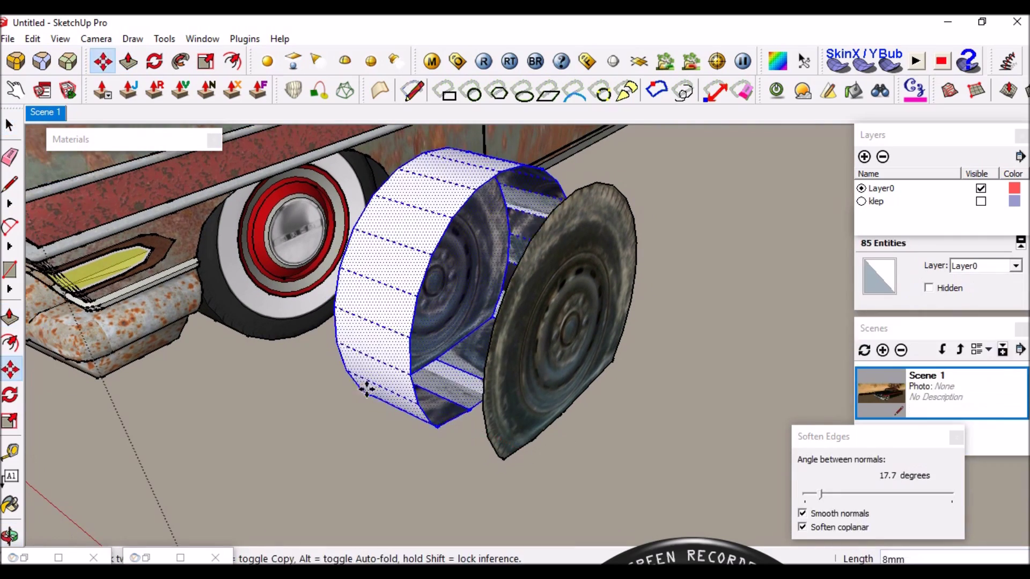
{"action": "key", "text": "b"}
{"action": "middle_click_drag", "start_coordinate": [307, 233], "coordinate": [461, 252]}
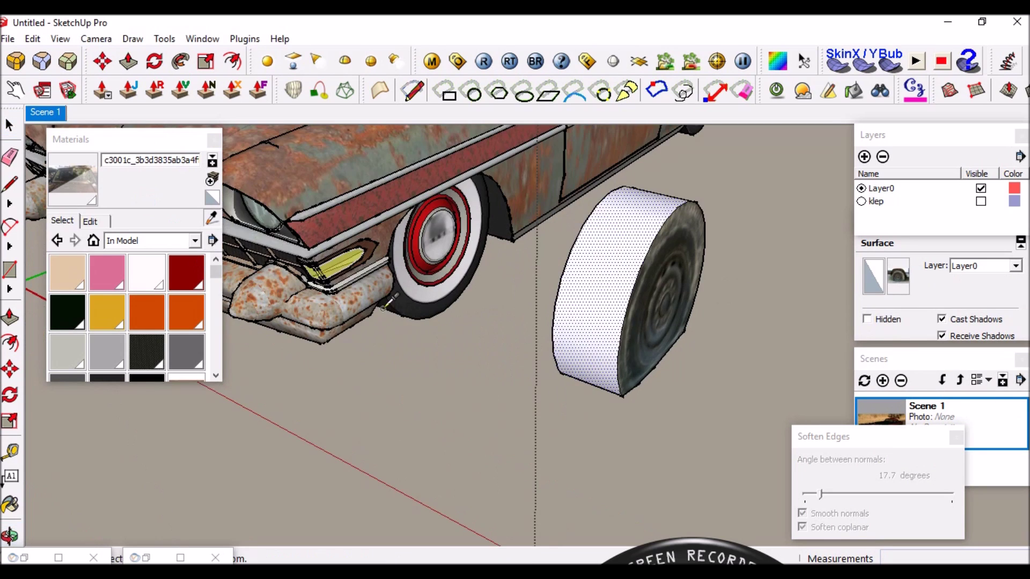
Paint the tyre's band with the tread texture material.
{"action": "left_click", "coordinate": [462, 252], "text": "alt"}
{"action": "left_click", "coordinate": [616, 225]}
{"action": "middle_click_drag", "start_coordinate": [478, 289], "coordinate": [304, 300]}
{"action": "scroll", "coordinate": [661, 299], "scroll_direction": "up", "scroll_amount": 3}
{"action": "key", "text": "p"}
{"action": "mouse_move", "coordinate": [662, 298]}
{"action": "middle_mouse_down"}
{"action": "mouse_move", "coordinate": [625, 218]}
{"action": "mouse_move", "coordinate": [652, 207]}
{"action": "middle_mouse_up"}
{"action": "key", "text": "space"}
Rotate the tread texture on the band and orbit until the tyre stands upright.
{"action": "left_click", "coordinate": [60, 39]}
{"action": "right_click", "coordinate": [698, 223]}
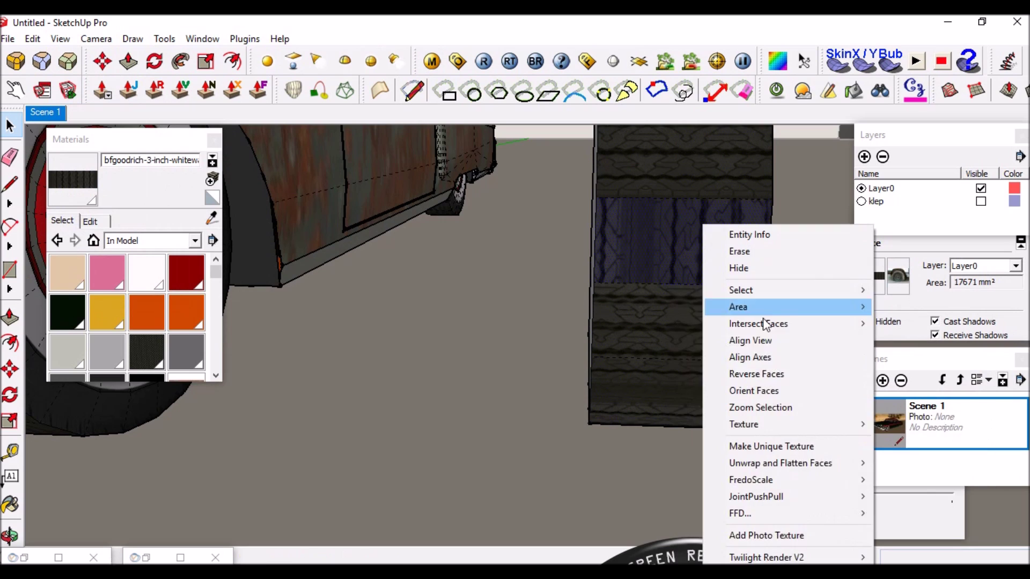
{"action": "left_click", "coordinate": [879, 422]}
{"action": "key", "text": "Return"}
{"action": "mouse_move", "coordinate": [661, 239]}
{"action": "middle_mouse_down"}
{"action": "mouse_move", "coordinate": [637, 242]}
{"action": "mouse_move", "coordinate": [649, 236]}
{"action": "middle_mouse_up"}
{"action": "left_click", "coordinate": [670, 206]}
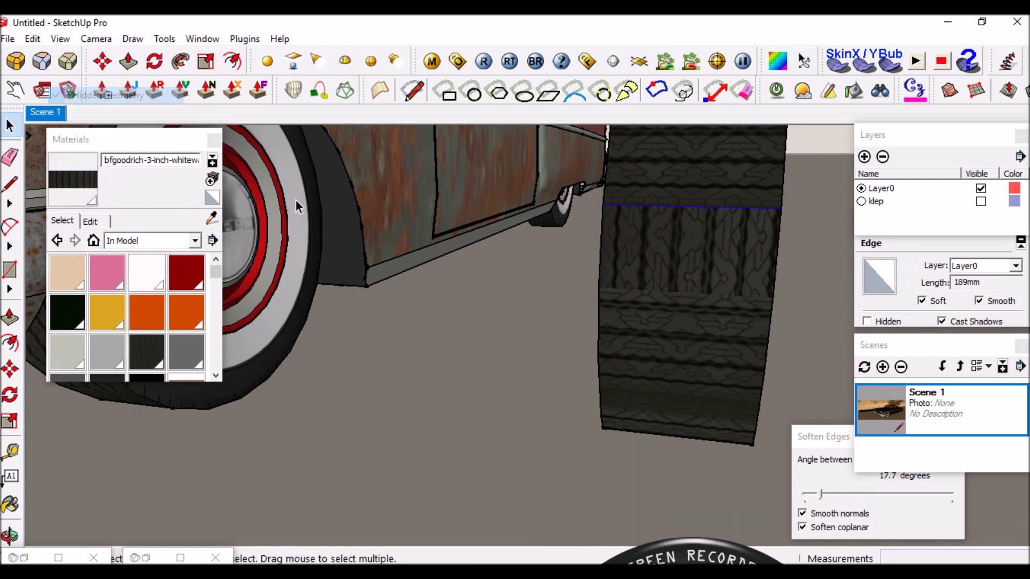
{"action": "middle_click_drag", "start_coordinate": [714, 139], "coordinate": [691, 134]}
{"action": "key", "text": "space"}
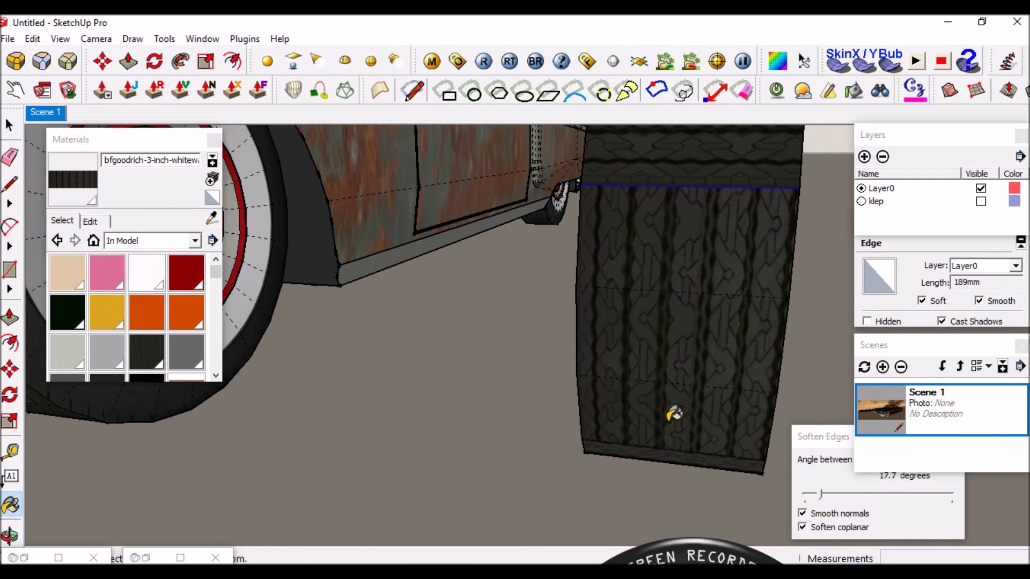
{"action": "scroll", "coordinate": [674, 413], "scroll_direction": "down", "scroll_amount": 3}
{"action": "mouse_move", "coordinate": [674, 413]}
{"action": "middle_mouse_down"}
{"action": "mouse_move", "coordinate": [689, 280]}
{"action": "mouse_move", "coordinate": [461, 270]}
{"action": "middle_mouse_up"}
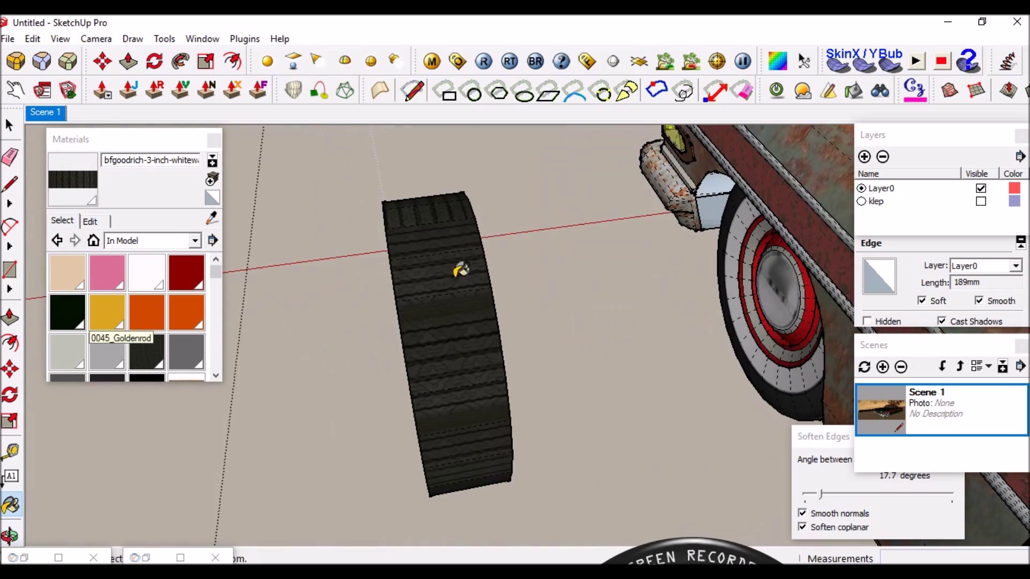
{"action": "middle_click_drag", "start_coordinate": [483, 467], "coordinate": [412, 253]}
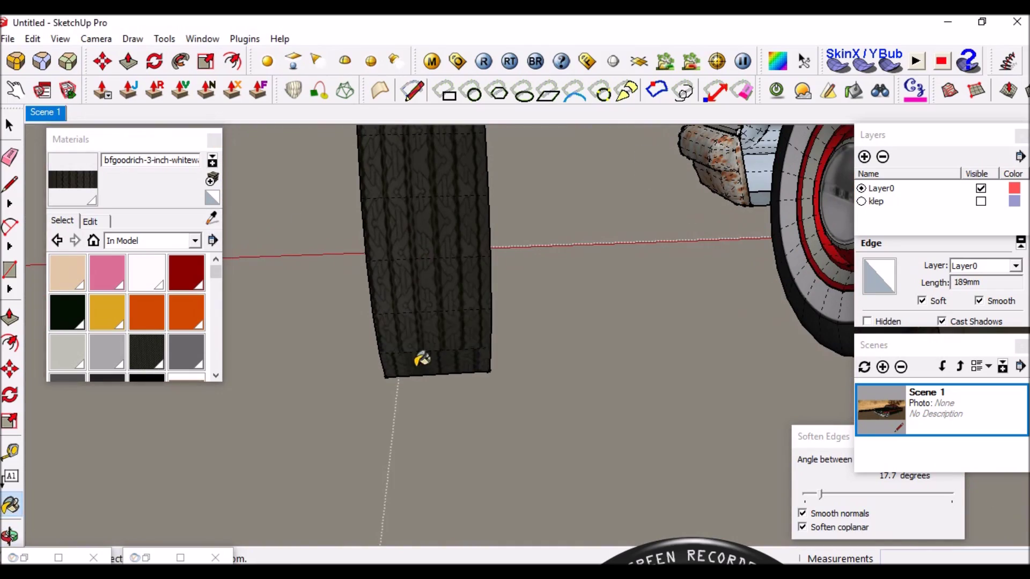
Delete the whitewall front wheel.
{"action": "scroll", "coordinate": [421, 354], "scroll_direction": "down", "scroll_amount": 5}
{"action": "key", "text": "space"}
{"action": "left_click", "coordinate": [617, 322]}
{"action": "scroll", "coordinate": [616, 321], "scroll_direction": "up", "scroll_amount": 3}
{"action": "scroll", "coordinate": [376, 268], "scroll_direction": "down", "scroll_amount": 3}
{"action": "left_click", "coordinate": [325, 255]}
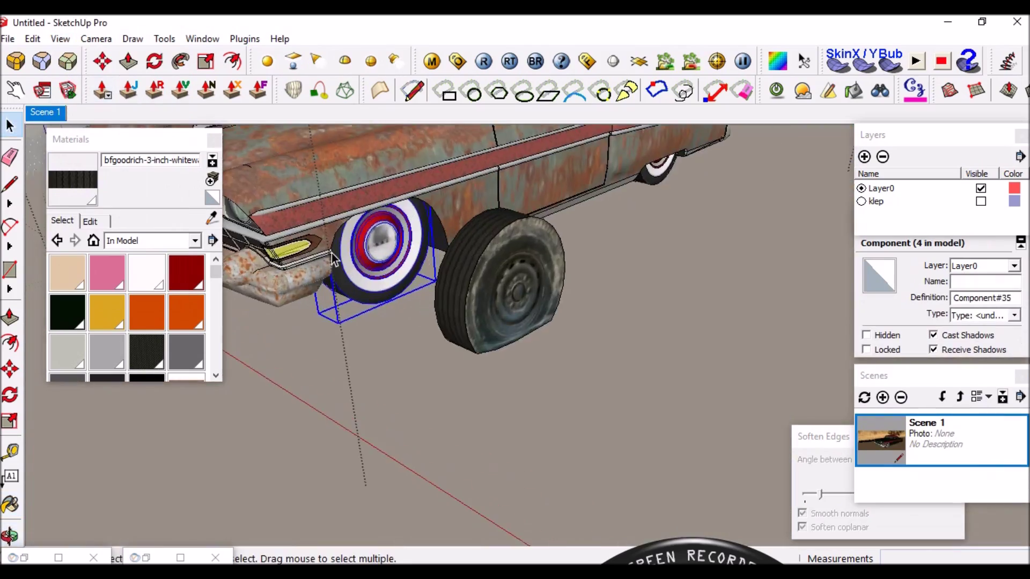
{"action": "key", "text": "Delete"}
Move the flat tyre into position at the car's front wheel.
{"action": "key", "text": "m"}
{"action": "left_click", "coordinate": [517, 397]}
{"action": "scroll", "coordinate": [300, 218], "scroll_direction": "down", "scroll_amount": 4}
{"action": "middle_click_drag", "start_coordinate": [301, 217], "coordinate": [603, 243]}
{"action": "scroll", "coordinate": [509, 226], "scroll_direction": "up", "scroll_amount": 4}
{"action": "middle_click_drag", "start_coordinate": [509, 226], "coordinate": [365, 277]}
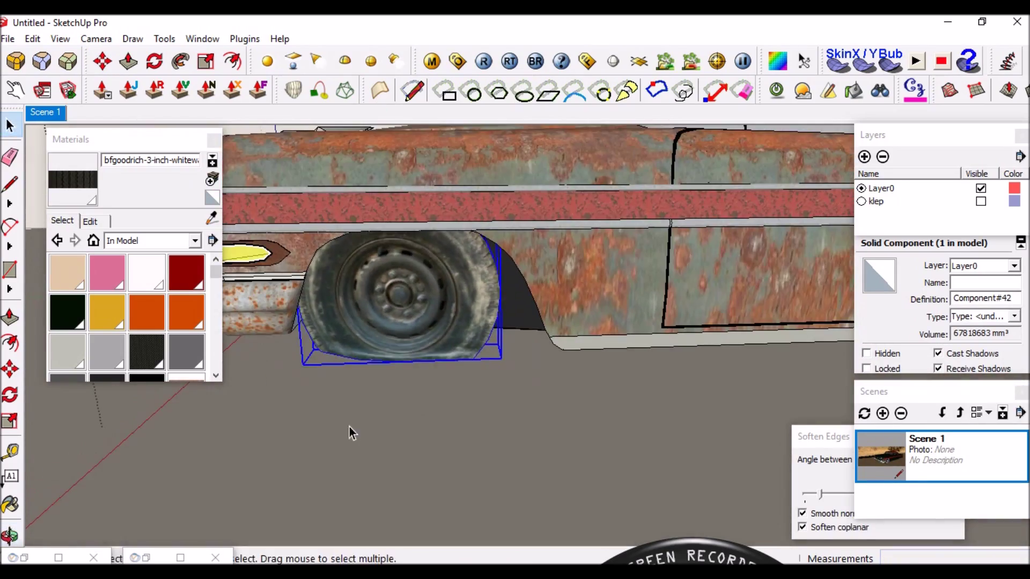
{"action": "scroll", "coordinate": [475, 256], "scroll_direction": "down", "scroll_amount": 3}
{"action": "middle_click_drag", "start_coordinate": [402, 407], "coordinate": [357, 283]}
Select the car and review the wheels from front and front-left views.
{"action": "key", "text": "space"}
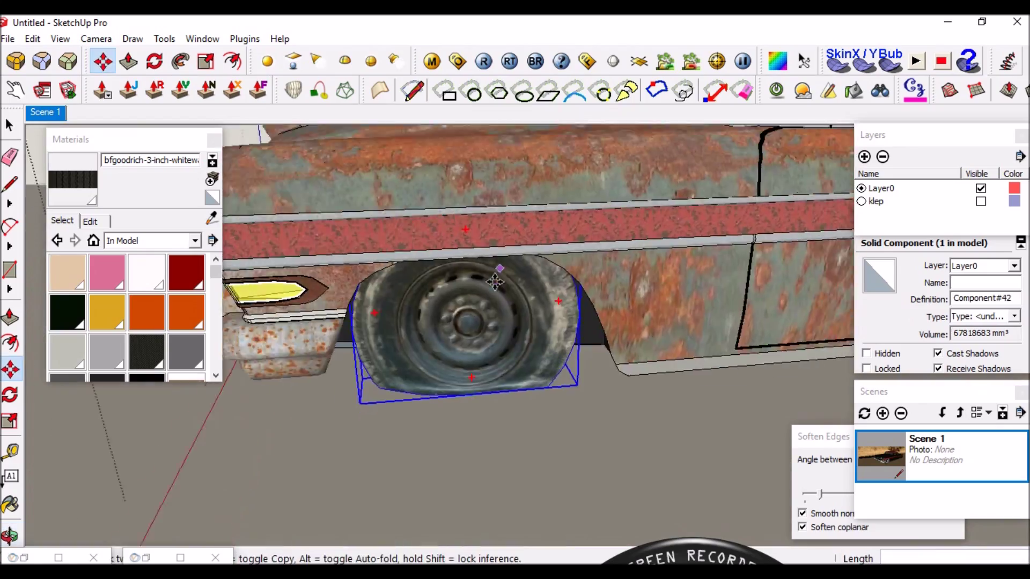
{"action": "left_click", "coordinate": [346, 266]}
{"action": "scroll", "coordinate": [323, 258], "scroll_direction": "down", "scroll_amount": 3}
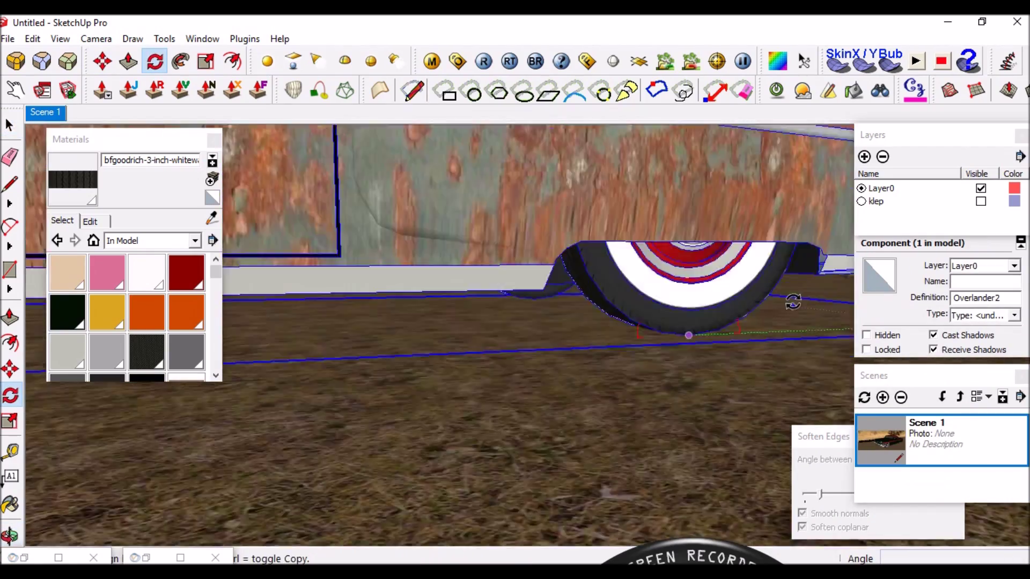
{"action": "middle_click_drag", "start_coordinate": [688, 333], "coordinate": [409, 310]}
{"action": "scroll", "coordinate": [301, 319], "scroll_direction": "up", "scroll_amount": 2}
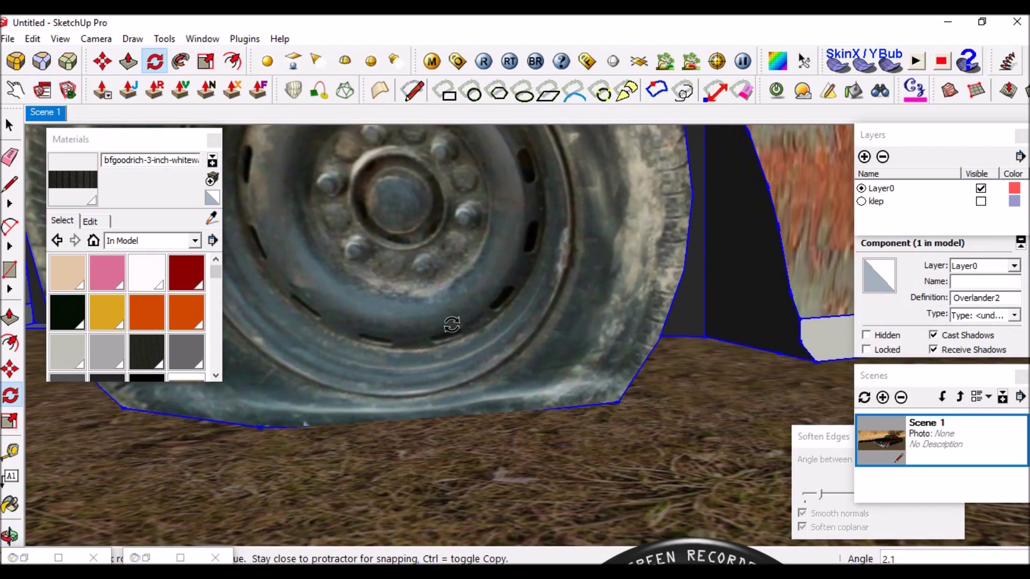
{"action": "scroll", "coordinate": [708, 297], "scroll_direction": "down", "scroll_amount": 5}
{"action": "mouse_move", "coordinate": [707, 298]}
{"action": "middle_mouse_down"}
{"action": "mouse_move", "coordinate": [656, 305]}
{"action": "mouse_move", "coordinate": [720, 323]}
{"action": "mouse_move", "coordinate": [515, 269]}
{"action": "mouse_move", "coordinate": [239, 468]}
{"action": "middle_mouse_up"}
{"action": "scroll", "coordinate": [655, 305], "scroll_direction": "up", "scroll_amount": 5}
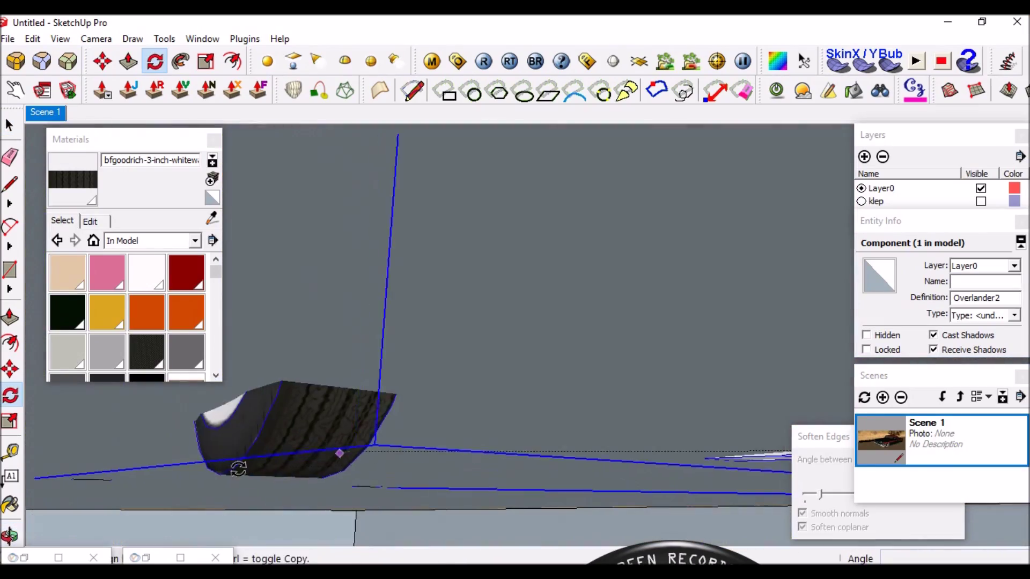
{"action": "middle_click_drag", "start_coordinate": [414, 330], "coordinate": [526, 230]}
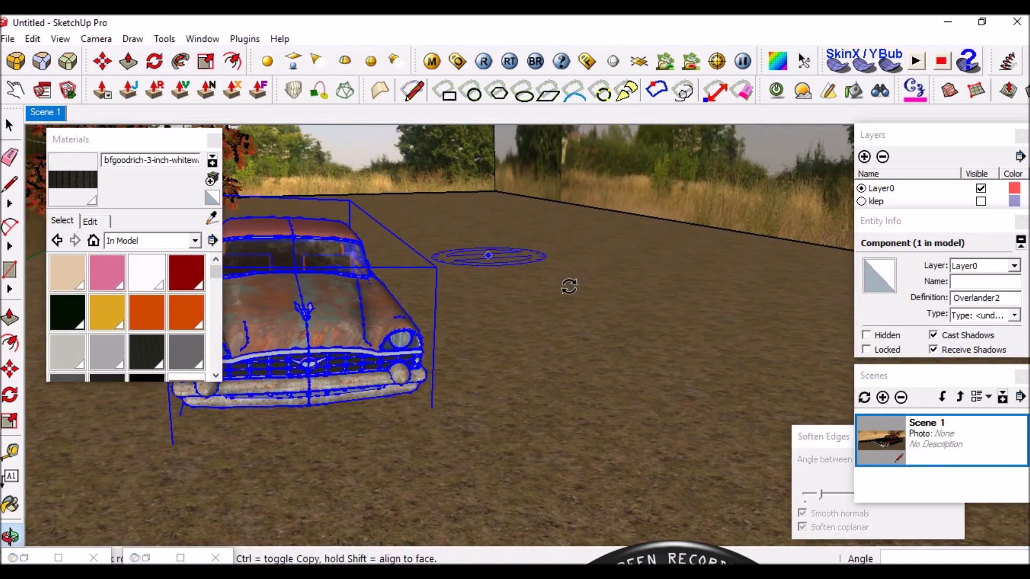
{"action": "key", "text": "m"}
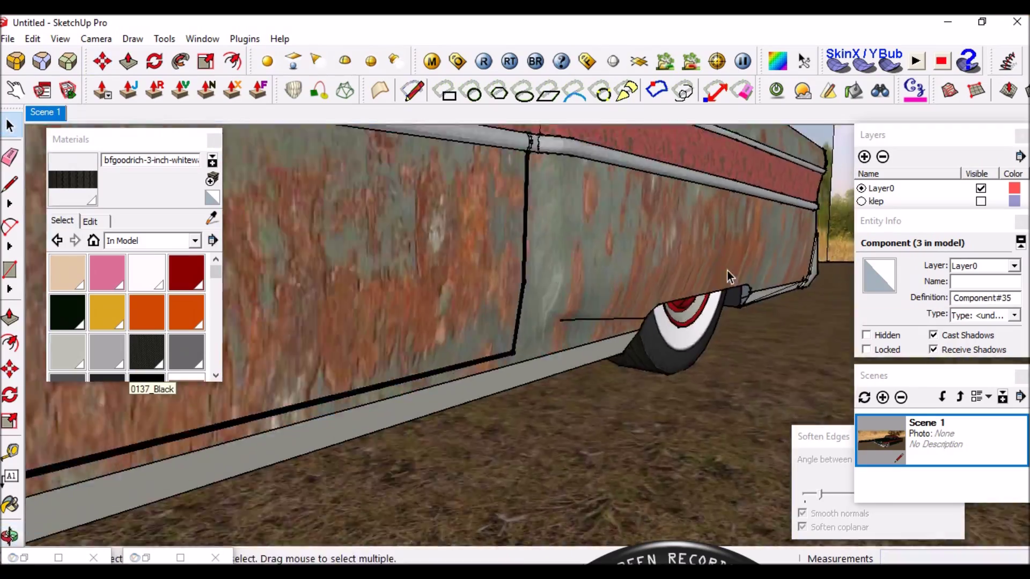
{"action": "mouse_move", "coordinate": [446, 345]}
{"action": "middle_mouse_down"}
{"action": "mouse_move", "coordinate": [764, 321]}
{"action": "mouse_move", "coordinate": [465, 343]}
{"action": "middle_mouse_up"}
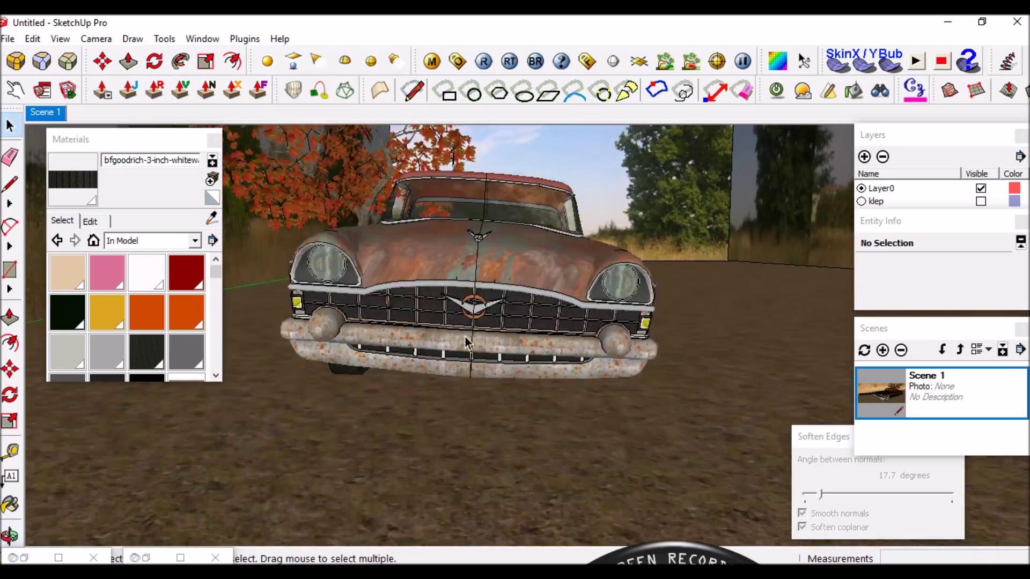
Rotate the front bumper about 3° so it hangs askew, then open the headlight group.
{"action": "left_click", "coordinate": [466, 343]}
{"action": "key", "text": "q"}
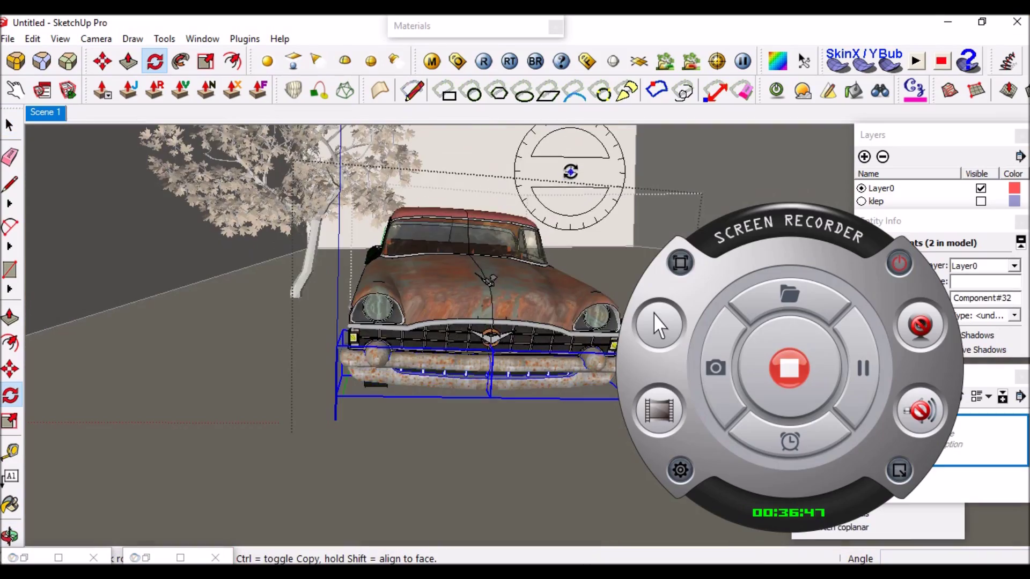
{"action": "scroll", "coordinate": [343, 349], "scroll_direction": "up", "scroll_amount": 3}
{"action": "scroll", "coordinate": [378, 271], "scroll_direction": "up", "scroll_amount": 3}
{"action": "scroll", "coordinate": [322, 236], "scroll_direction": "down", "scroll_amount": 3}
{"action": "scroll", "coordinate": [322, 236], "scroll_direction": "down", "scroll_amount": 3}
{"action": "middle_click_drag", "start_coordinate": [376, 257], "coordinate": [537, 322]}
{"action": "scroll", "coordinate": [536, 322], "scroll_direction": "up", "scroll_amount": 3}
{"action": "left_click", "coordinate": [543, 326]}
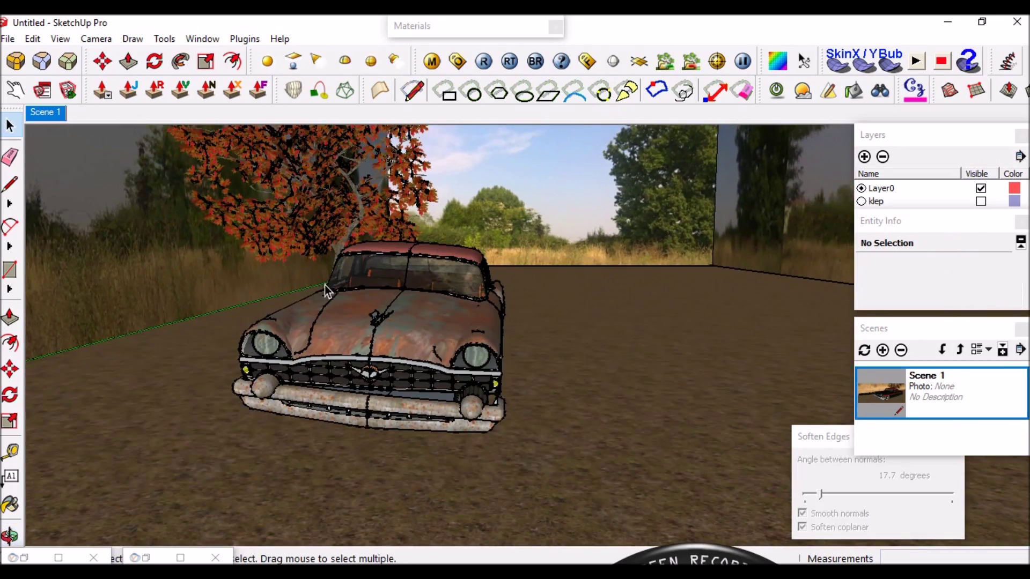
{"action": "scroll", "coordinate": [429, 332], "scroll_direction": "up", "scroll_amount": 3}
{"action": "double_click", "coordinate": [464, 355]}
Sample the headlight's material and adjust its texture position.
{"action": "key", "text": "b"}
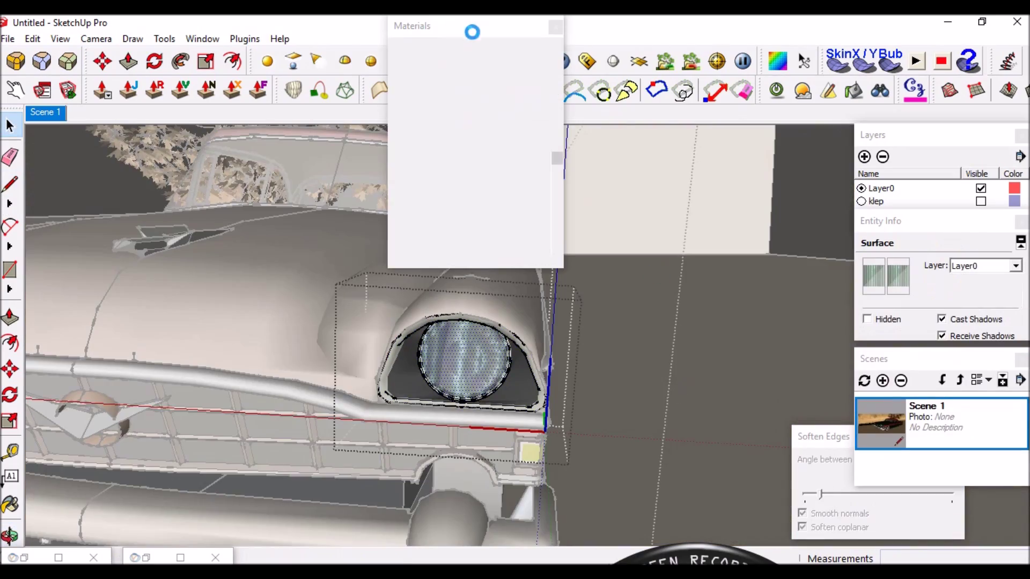
{"action": "left_click", "coordinate": [464, 355]}
{"action": "scroll", "coordinate": [529, 339], "scroll_direction": "down", "scroll_amount": 5}
{"action": "scroll", "coordinate": [530, 339], "scroll_direction": "up", "scroll_amount": 5}
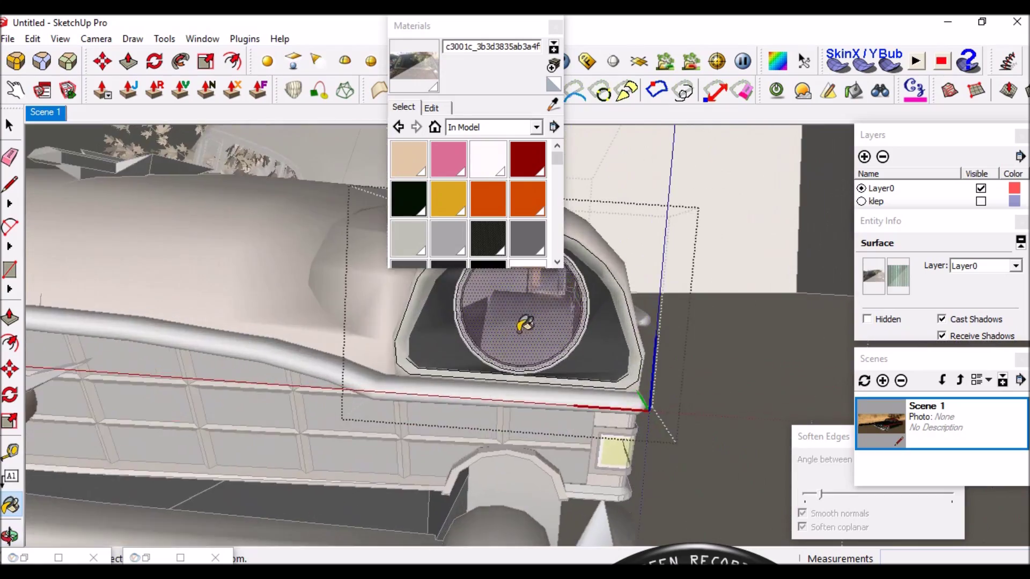
{"action": "key", "text": "space"}
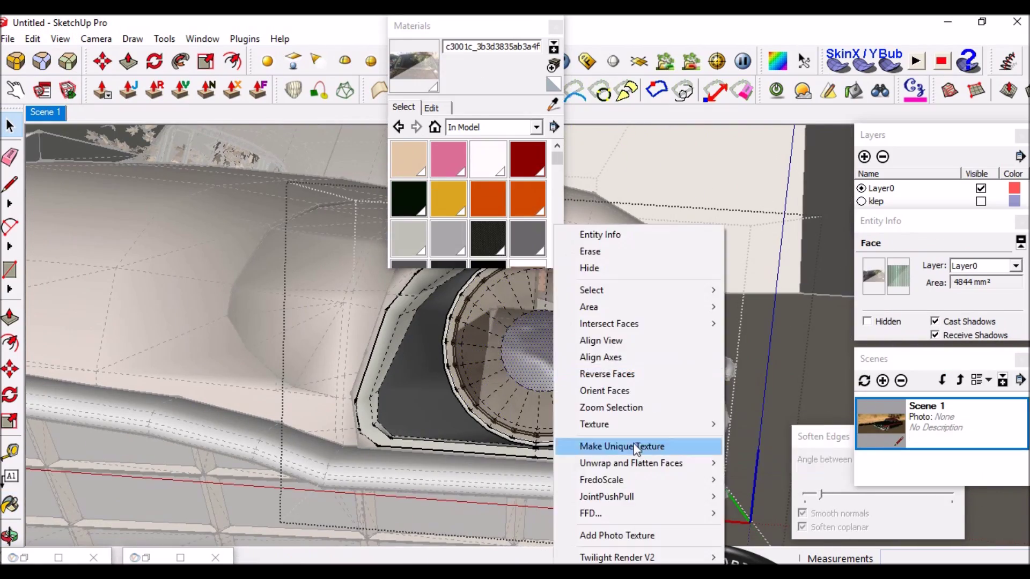
{"action": "left_click", "coordinate": [749, 424]}
{"action": "key", "text": "Return"}
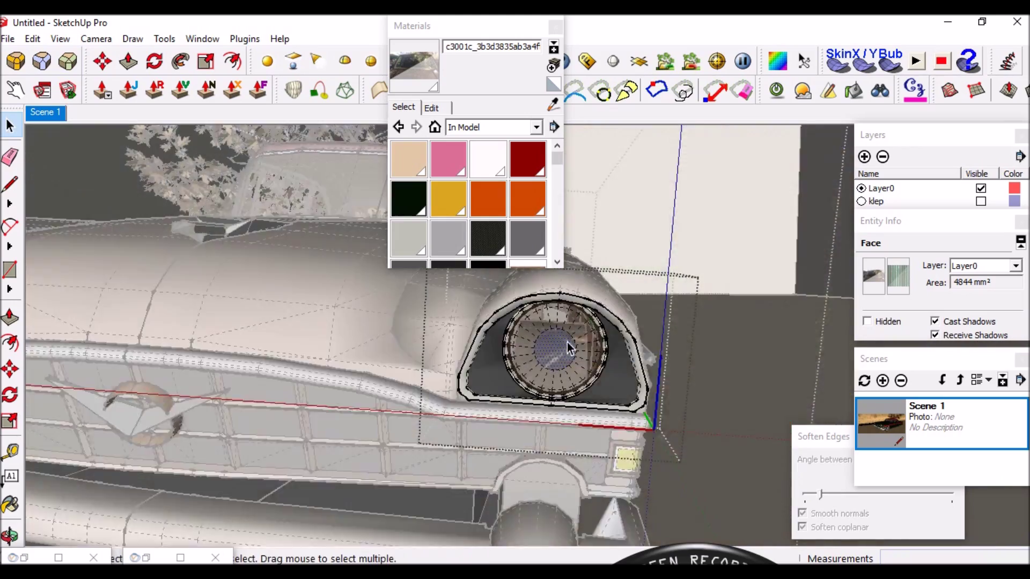
Reposition the texture on the headlight's centre face from its context menu.
{"action": "scroll", "coordinate": [590, 376], "scroll_direction": "up", "scroll_amount": 5}
{"action": "right_click", "coordinate": [628, 426]}
{"action": "left_click", "coordinate": [562, 335]}
{"action": "right_click", "coordinate": [563, 335]}
{"action": "left_click", "coordinate": [525, 351]}
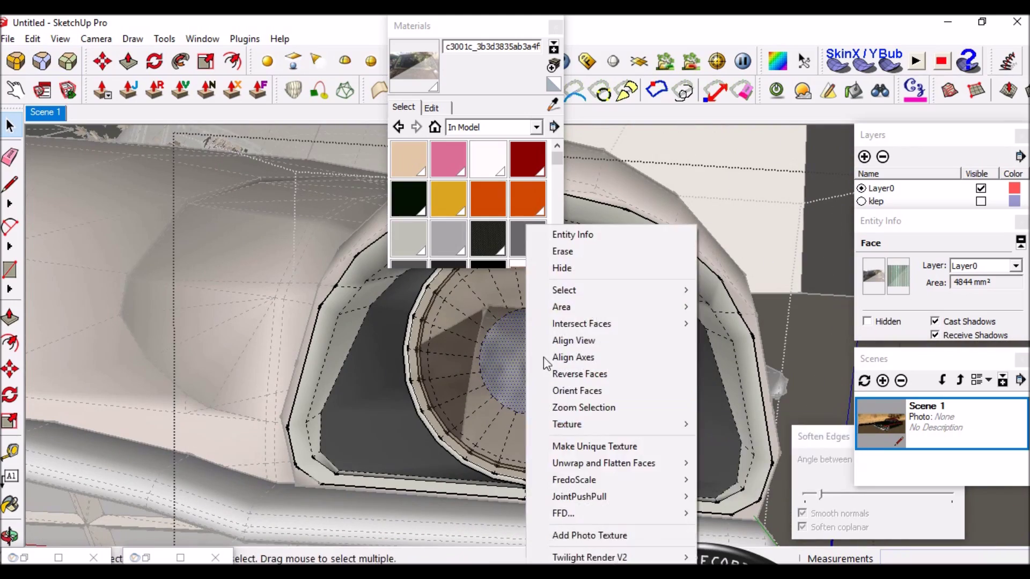
{"action": "right_click", "coordinate": [533, 365]}
{"action": "left_click", "coordinate": [742, 222]}
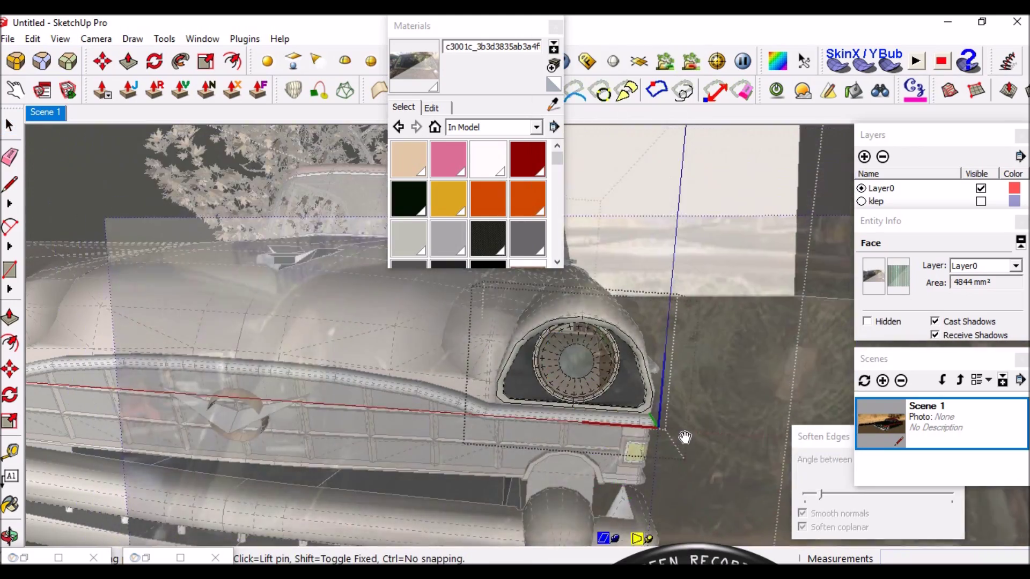
{"action": "key", "text": "Return"}
{"action": "scroll", "coordinate": [618, 365], "scroll_direction": "up", "scroll_amount": 5}
Open the Materials panel and move it clear of the headlight.
{"action": "left_click", "coordinate": [60, 38]}
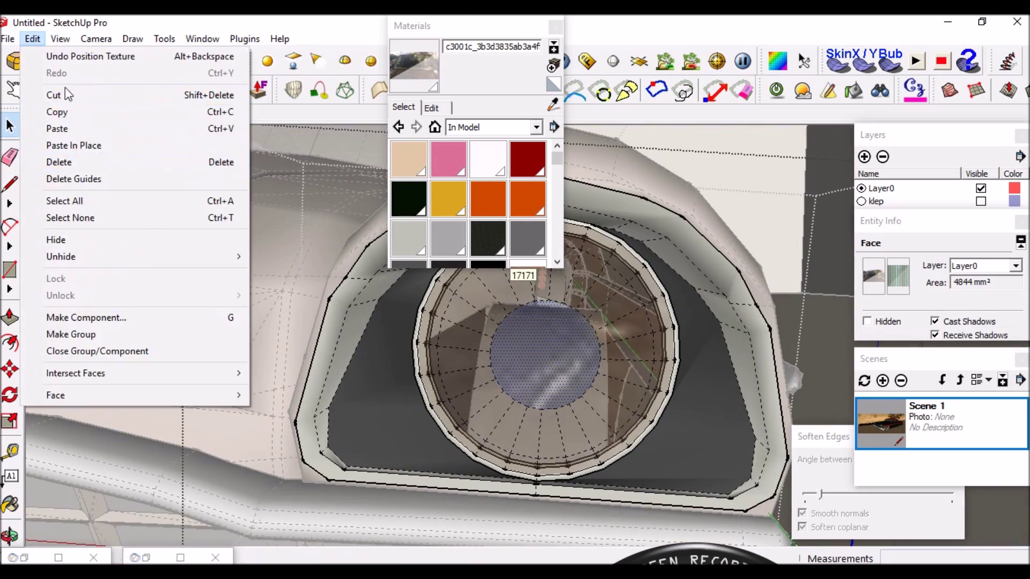
{"action": "left_click", "coordinate": [10, 504]}
{"action": "scroll", "coordinate": [641, 364], "scroll_direction": "up", "scroll_amount": 3}
{"action": "scroll", "coordinate": [641, 363], "scroll_direction": "down", "scroll_amount": 2}
{"action": "left_click_drag", "start_coordinate": [456, 25], "coordinate": [254, 131]}
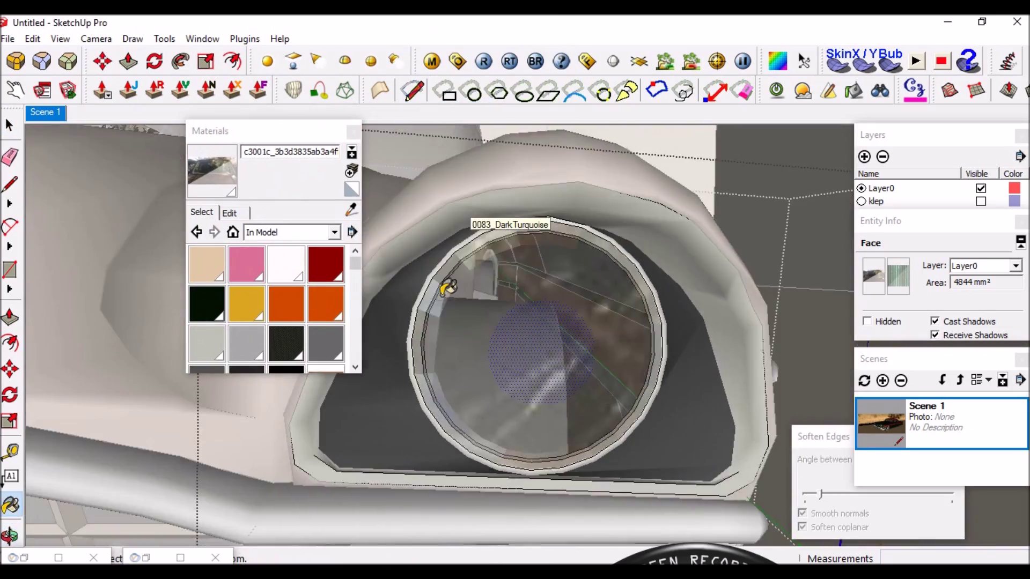
{"action": "scroll", "coordinate": [481, 311], "scroll_direction": "up", "scroll_amount": 2}
Draw a jagged closed crack outline on the headlight glass with the freehand Bezier tool.
{"action": "left_click", "coordinate": [683, 91]}
{"action": "scroll", "coordinate": [497, 430], "scroll_direction": "up", "scroll_amount": 2}
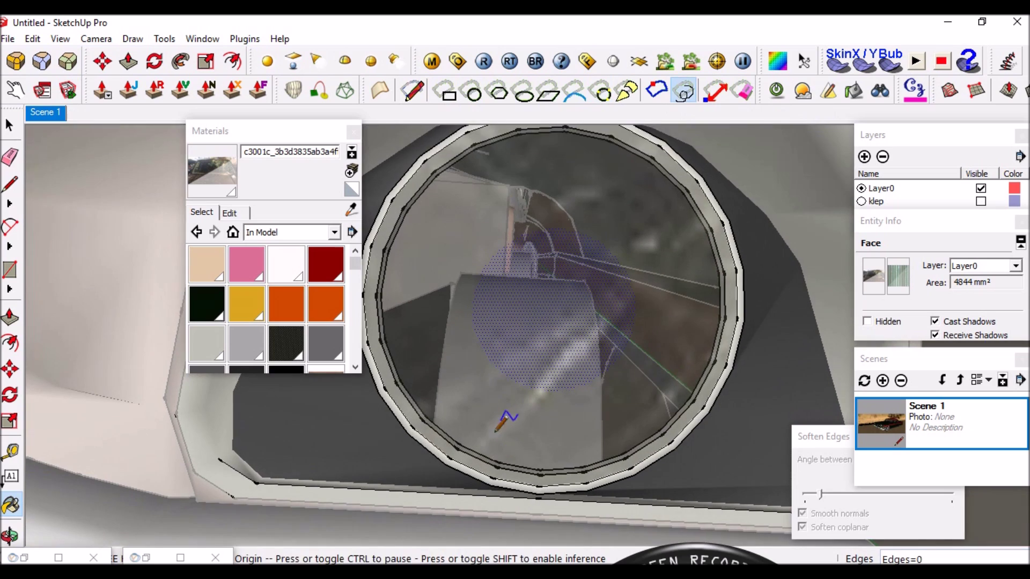
{"action": "left_click", "coordinate": [497, 465]}
{"action": "left_click", "coordinate": [543, 358]}
{"action": "left_click", "coordinate": [504, 400]}
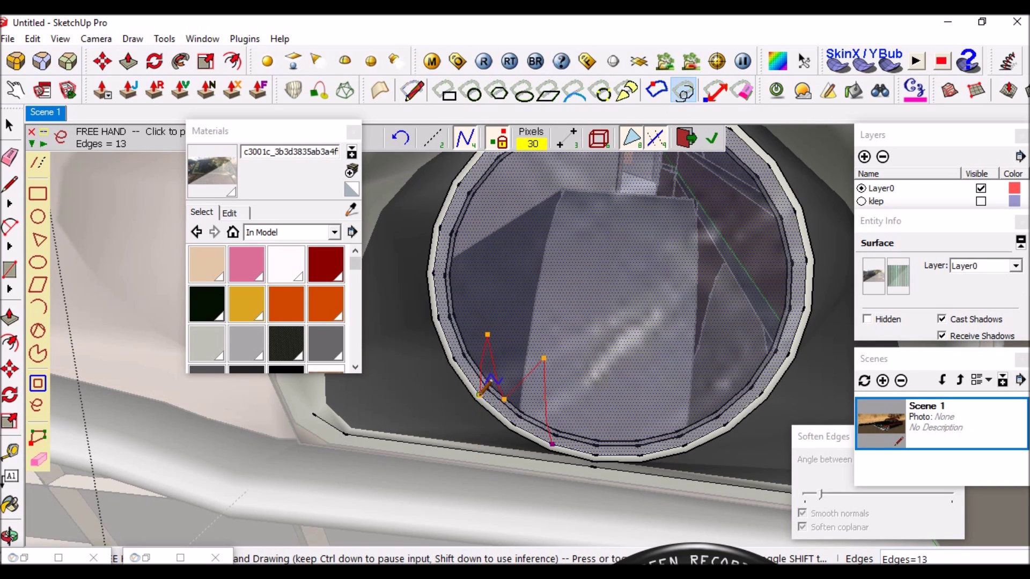
{"action": "middle_click_drag", "start_coordinate": [570, 399], "coordinate": [595, 434]}
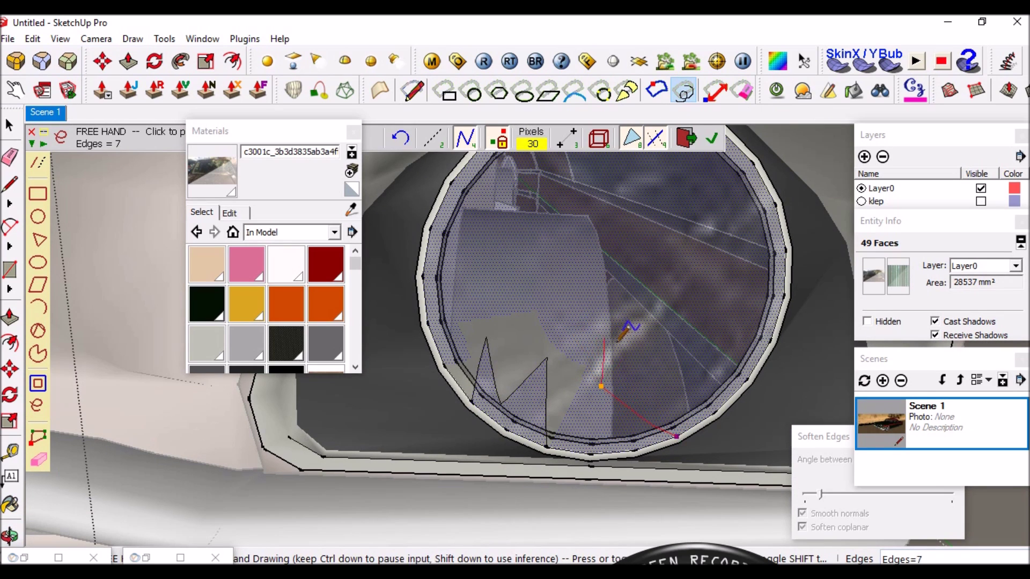
{"action": "left_click", "coordinate": [504, 263]}
{"action": "scroll", "coordinate": [504, 264], "scroll_direction": "down", "scroll_amount": 2}
{"action": "left_click", "coordinate": [492, 167]}
{"action": "scroll", "coordinate": [565, 330], "scroll_direction": "down", "scroll_amount": 2}
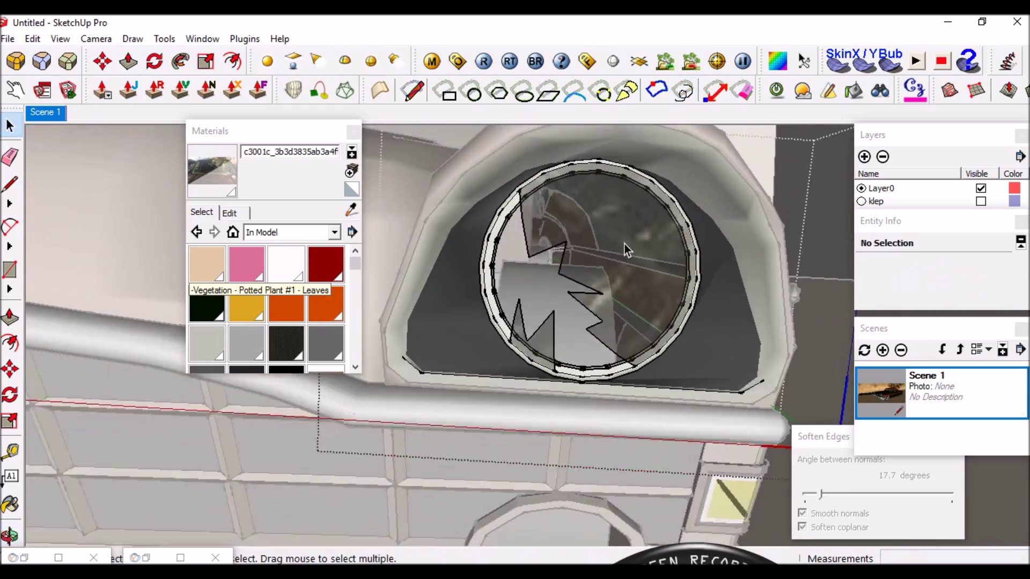
{"action": "scroll", "coordinate": [624, 243], "scroll_direction": "down", "scroll_amount": 4}
{"action": "scroll", "coordinate": [616, 375], "scroll_direction": "down", "scroll_amount": 2}
Orbit around the car to inspect the broken headlight from the front and side.
{"action": "mouse_move", "coordinate": [578, 259]}
{"action": "middle_mouse_down"}
{"action": "mouse_move", "coordinate": [752, 232]}
{"action": "mouse_move", "coordinate": [581, 254]}
{"action": "middle_mouse_up"}
{"action": "scroll", "coordinate": [536, 301], "scroll_direction": "up", "scroll_amount": 5}
{"action": "scroll", "coordinate": [501, 315], "scroll_direction": "down", "scroll_amount": 4}
{"action": "scroll", "coordinate": [590, 322], "scroll_direction": "down", "scroll_amount": 2}
{"action": "middle_click_drag", "start_coordinate": [644, 321], "coordinate": [683, 333]}
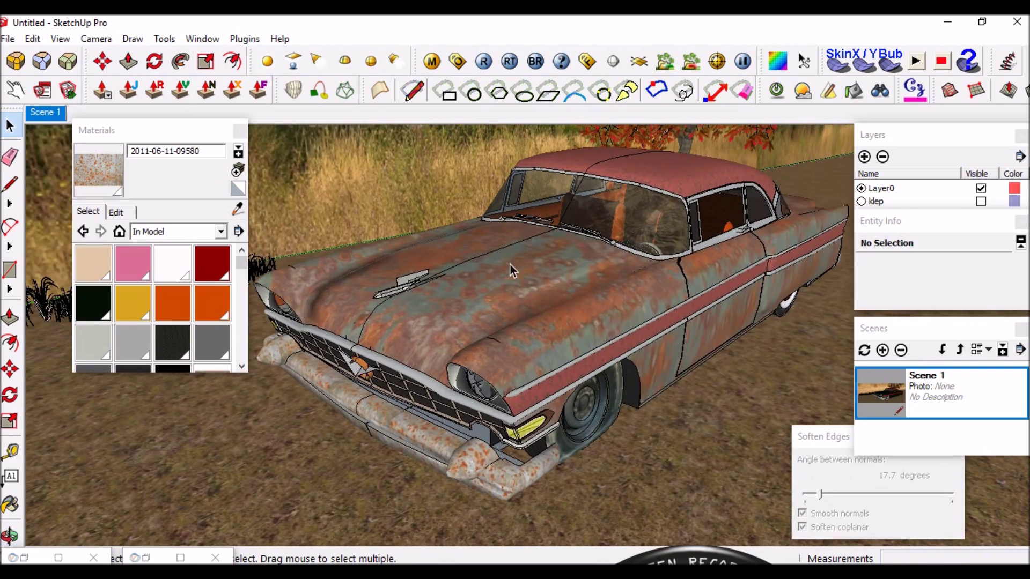
{"action": "middle_click_drag", "start_coordinate": [591, 253], "coordinate": [613, 243]}
{"action": "middle_click_drag", "start_coordinate": [446, 343], "coordinate": [553, 358]}
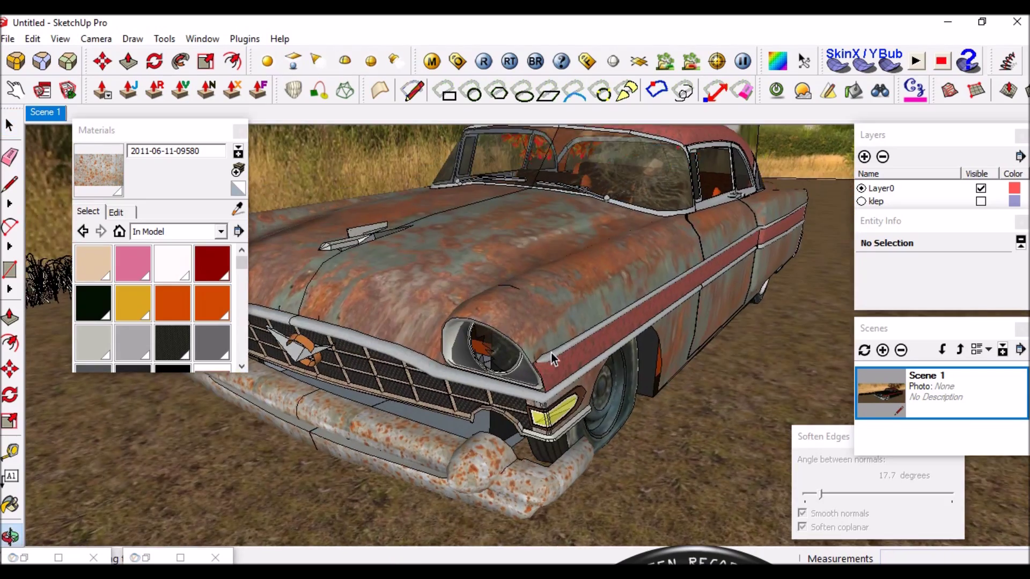
{"action": "key", "text": "space"}
{"action": "scroll", "coordinate": [400, 287], "scroll_direction": "up", "scroll_amount": 2}
{"action": "scroll", "coordinate": [402, 281], "scroll_direction": "up", "scroll_amount": 3}
{"action": "scroll", "coordinate": [403, 280], "scroll_direction": "up", "scroll_amount": 2}
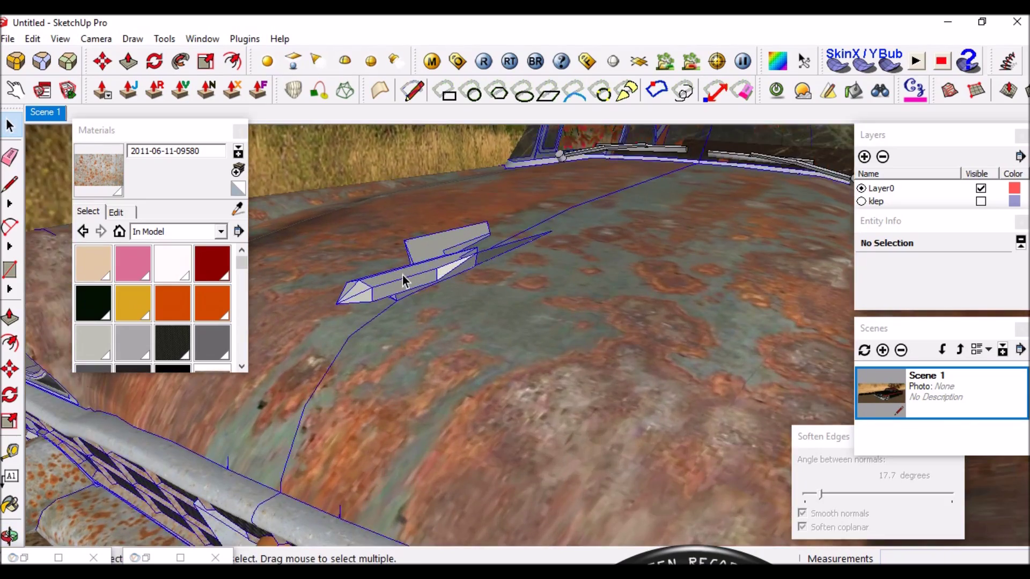
Enter the winged hood ornament group and orbit in close around it and the grille.
{"action": "double_click", "coordinate": [403, 280]}
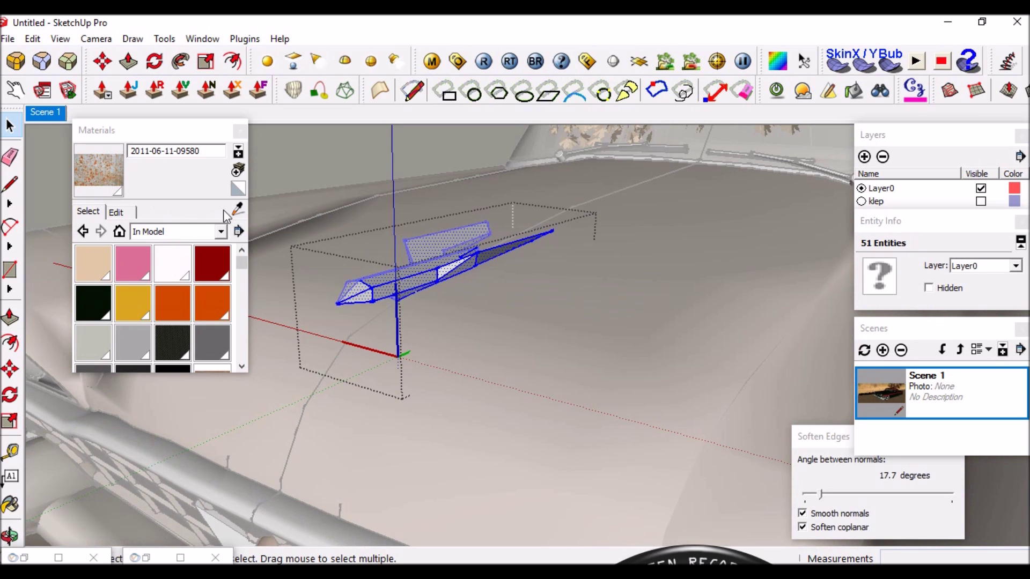
{"action": "scroll", "coordinate": [258, 231], "scroll_direction": "down", "scroll_amount": 3}
{"action": "middle_click_drag", "start_coordinate": [258, 231], "coordinate": [354, 370]}
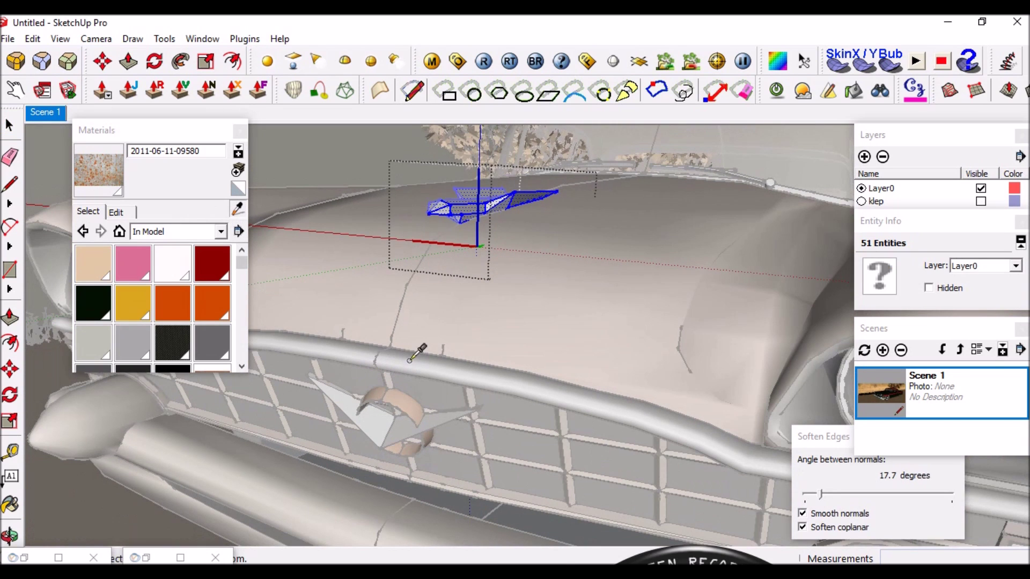
{"action": "scroll", "coordinate": [489, 191], "scroll_direction": "up", "scroll_amount": 2}
{"action": "scroll", "coordinate": [455, 203], "scroll_direction": "up", "scroll_amount": 3}
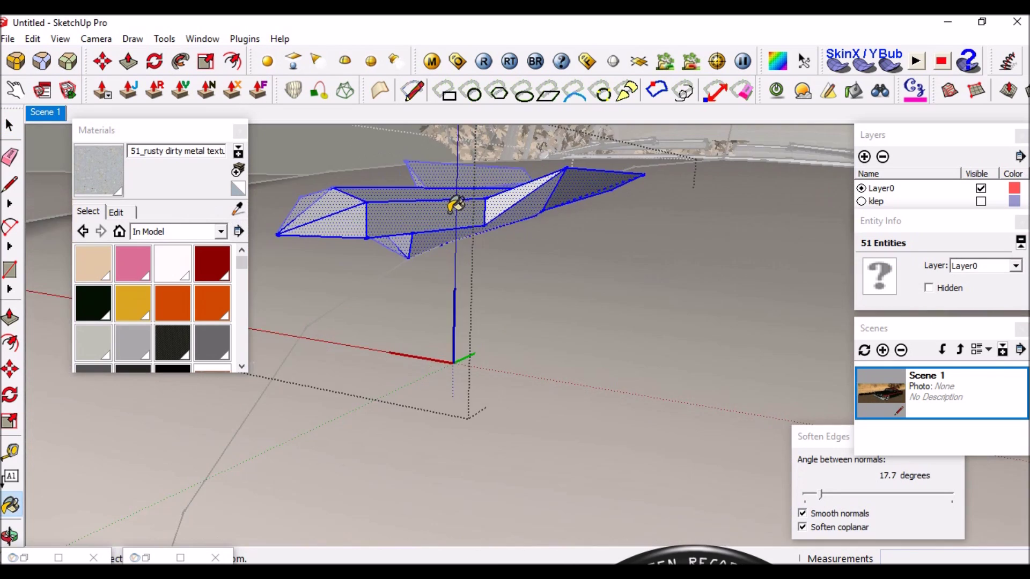
{"action": "mouse_move", "coordinate": [456, 202]}
{"action": "middle_mouse_down"}
{"action": "mouse_move", "coordinate": [436, 269]}
{"action": "mouse_move", "coordinate": [476, 301]}
{"action": "middle_mouse_up"}
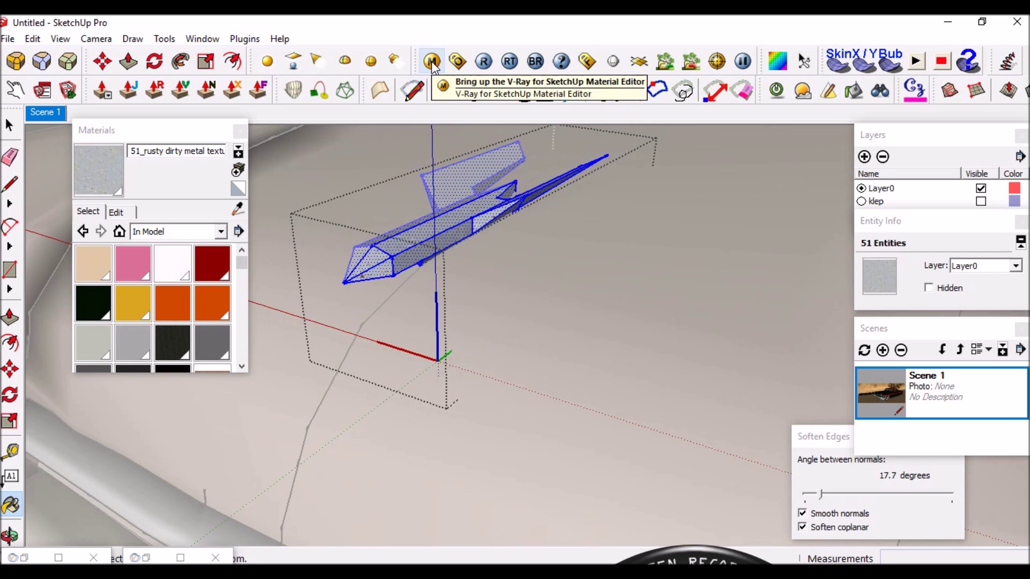
{"action": "mouse_move", "coordinate": [453, 307]}
{"action": "middle_mouse_down"}
{"action": "mouse_move", "coordinate": [430, 278]}
{"action": "mouse_move", "coordinate": [428, 248]}
{"action": "mouse_move", "coordinate": [457, 63]}
{"action": "middle_mouse_up"}
{"action": "mouse_move", "coordinate": [491, 257]}
{"action": "middle_mouse_down"}
{"action": "mouse_move", "coordinate": [525, 292]}
{"action": "mouse_move", "coordinate": [572, 308]}
{"action": "mouse_move", "coordinate": [466, 86]}
{"action": "middle_mouse_up"}
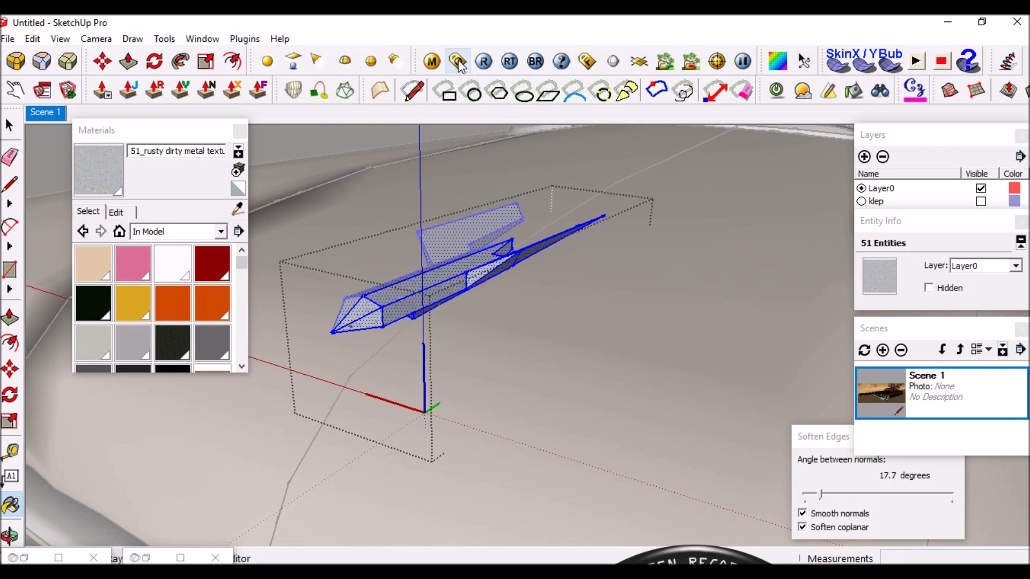
Open the V-Ray Material Editor and move it aside to reveal the car's front.
{"action": "left_click", "coordinate": [432, 63]}
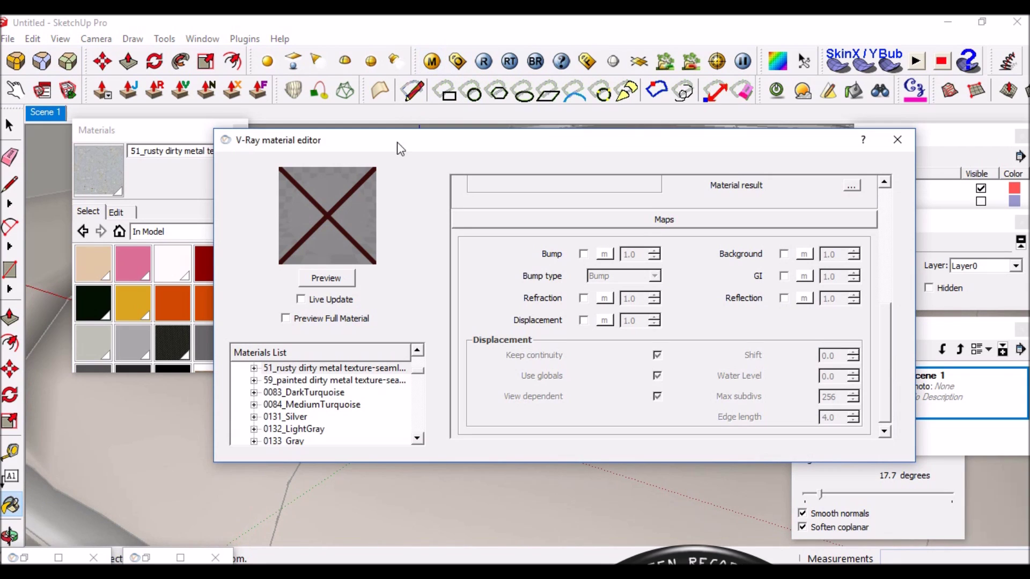
{"action": "left_click_drag", "start_coordinate": [390, 138], "coordinate": [412, 124]}
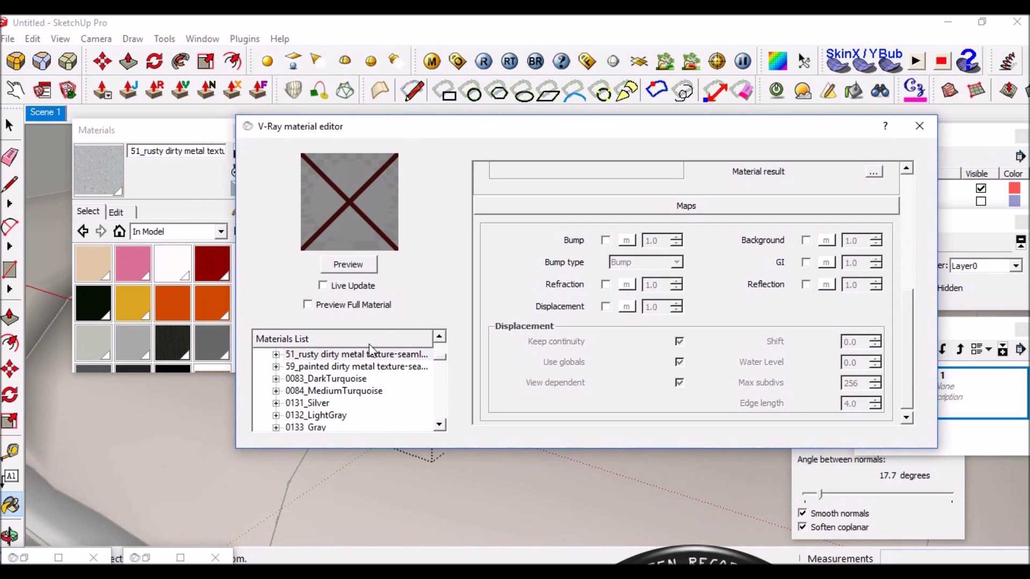
{"action": "left_click_drag", "start_coordinate": [412, 132], "coordinate": [406, 361]}
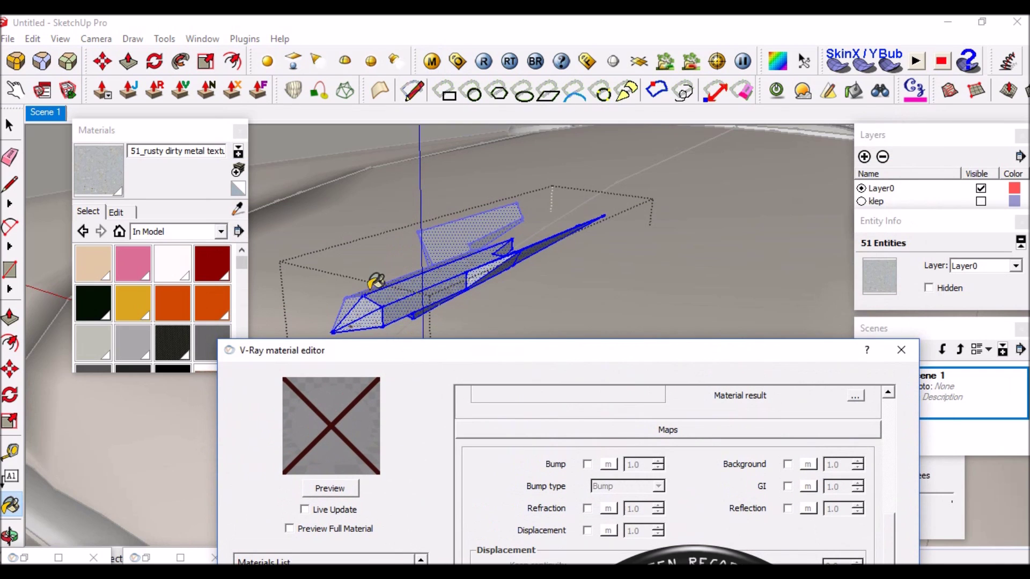
{"action": "scroll", "coordinate": [423, 184], "scroll_direction": "down", "scroll_amount": 3}
{"action": "scroll", "coordinate": [429, 179], "scroll_direction": "down", "scroll_amount": 2}
{"action": "scroll", "coordinate": [586, 301], "scroll_direction": "down", "scroll_amount": 4}
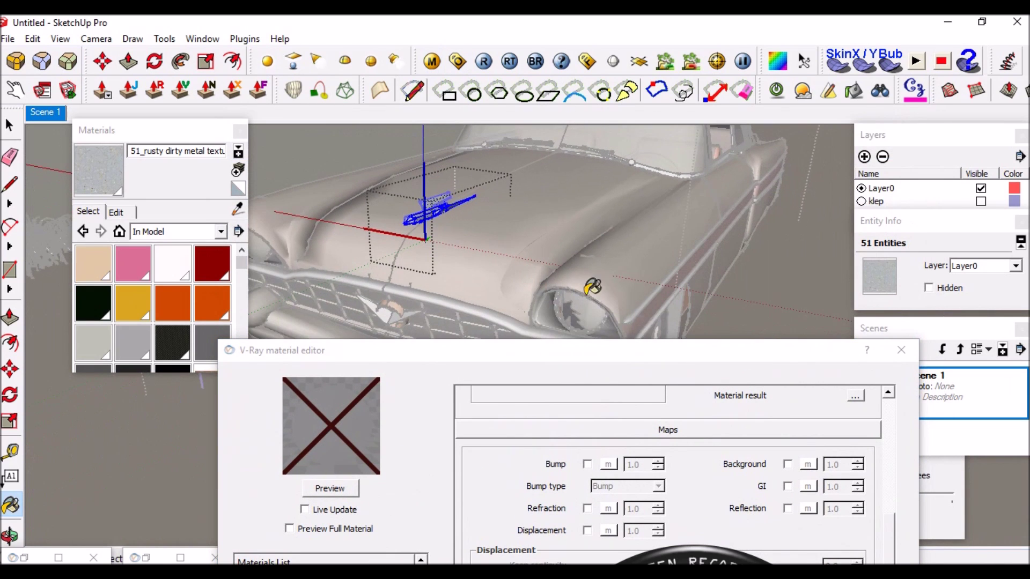
{"action": "middle_click_drag", "start_coordinate": [602, 294], "coordinate": [646, 225]}
Render a preview sphere of the selected 51_rusty dirty metal material.
{"action": "scroll", "coordinate": [647, 225], "scroll_direction": "up", "scroll_amount": 2}
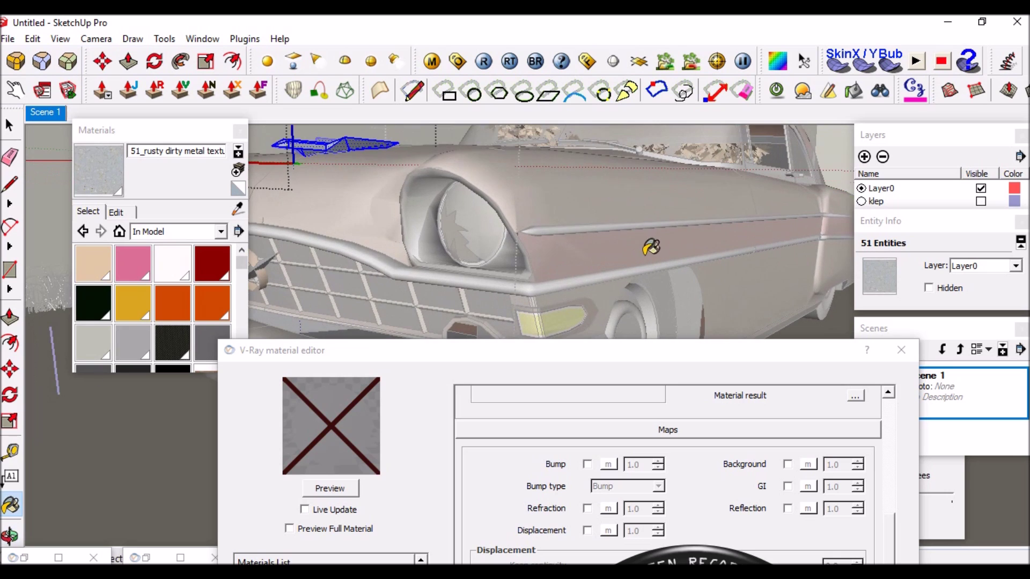
{"action": "middle_click_drag", "start_coordinate": [674, 268], "coordinate": [485, 229]}
{"action": "scroll", "coordinate": [547, 266], "scroll_direction": "up", "scroll_amount": 3}
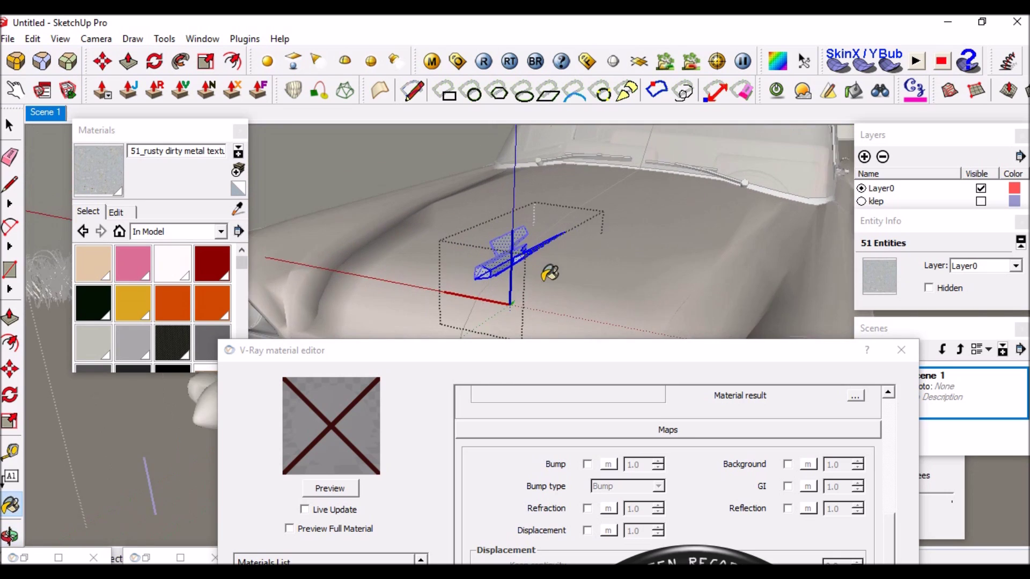
{"action": "scroll", "coordinate": [536, 299], "scroll_direction": "up", "scroll_amount": 3}
{"action": "middle_click_drag", "start_coordinate": [536, 299], "coordinate": [524, 271]}
{"action": "left_click_drag", "start_coordinate": [493, 358], "coordinate": [621, 161]}
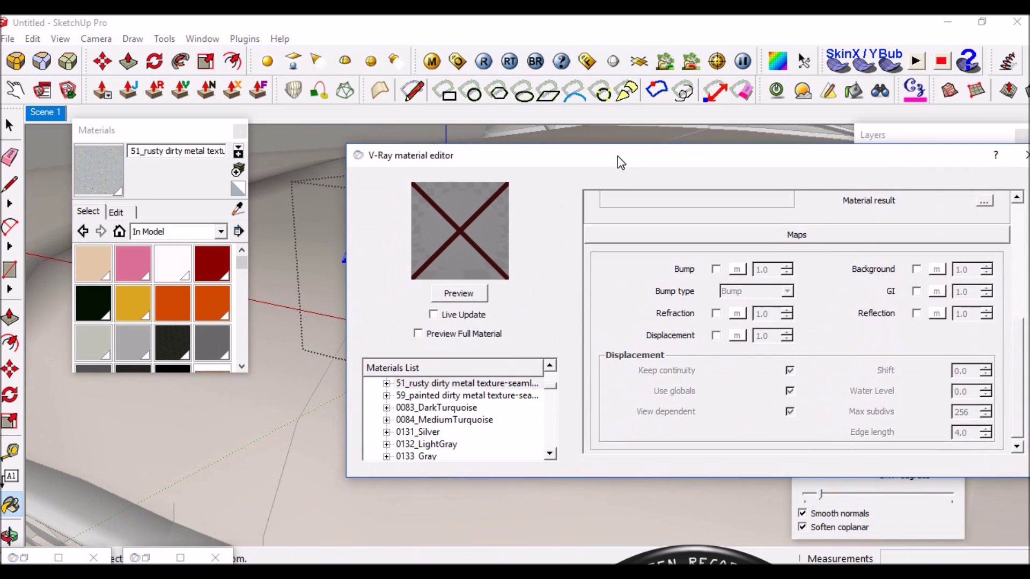
{"action": "left_click", "coordinate": [457, 293]}
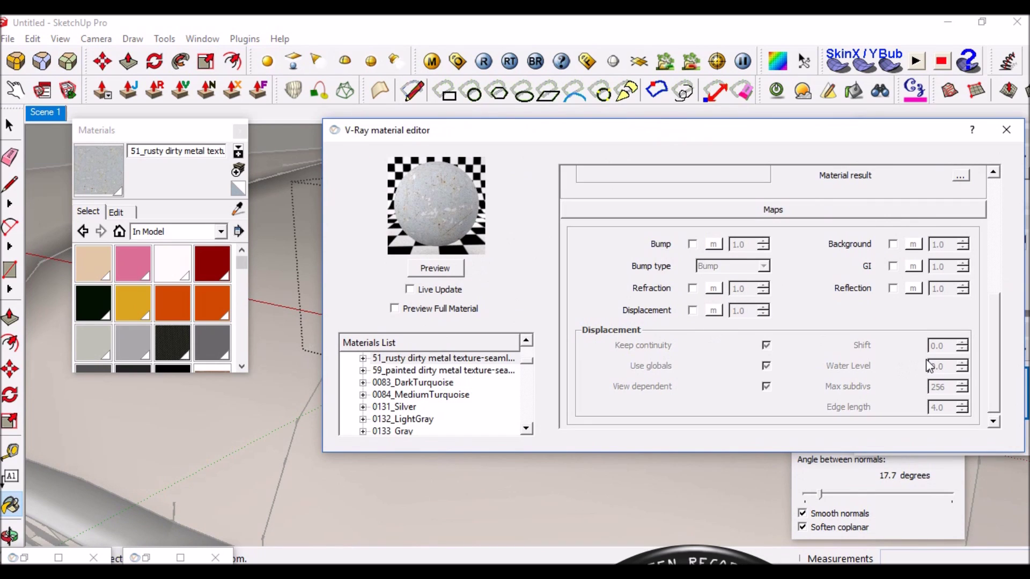
{"action": "left_click_drag", "start_coordinate": [998, 354], "coordinate": [996, 226]}
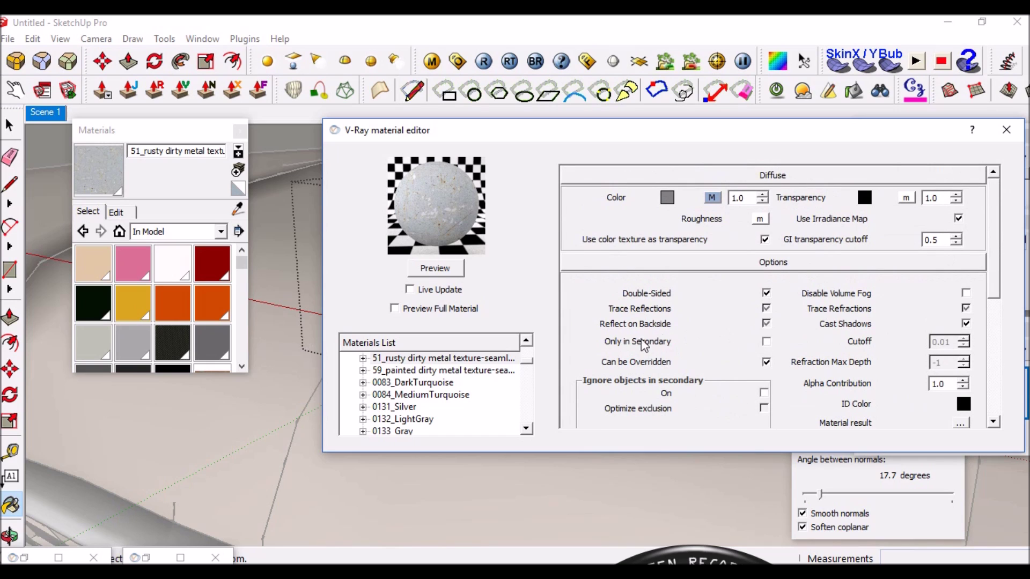
{"action": "left_click", "coordinate": [419, 361]}
Add a reflection layer with a Fresnel map of IOR 8 and refract IOR 3.
{"action": "right_click", "coordinate": [419, 366]}
{"action": "mouse_move", "coordinate": [457, 371]}
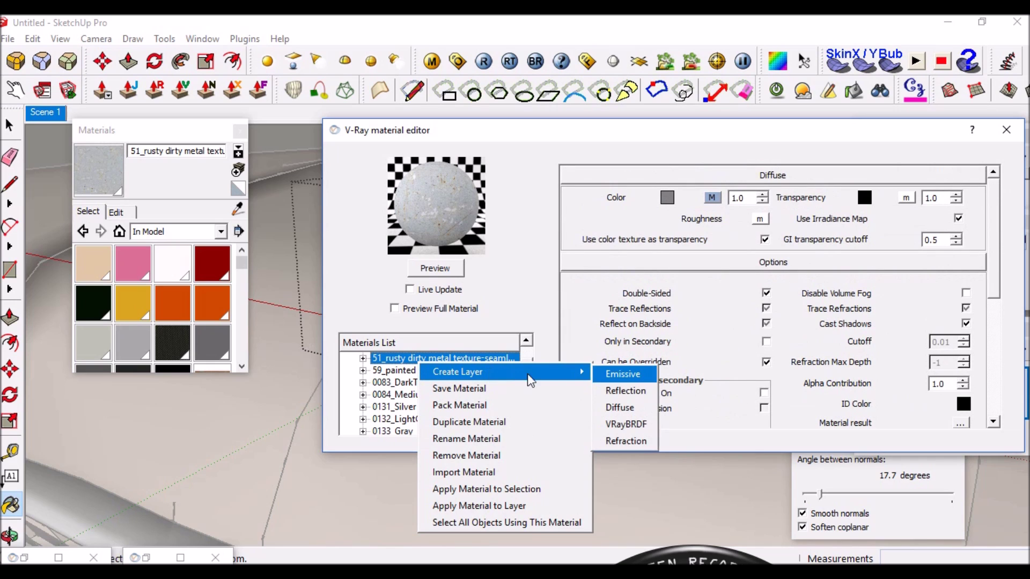
{"action": "left_click", "coordinate": [642, 396]}
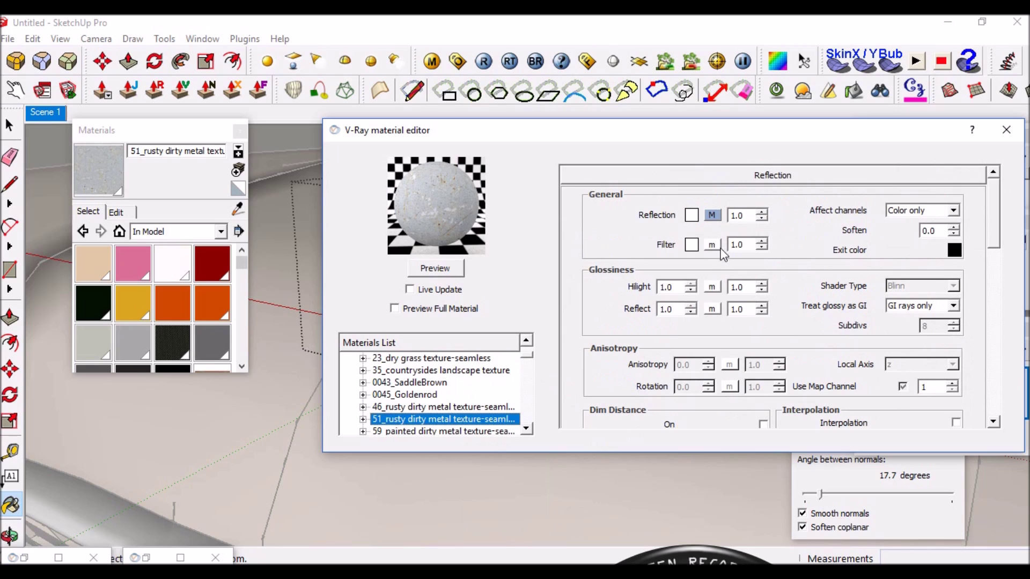
{"action": "left_click", "coordinate": [712, 216]}
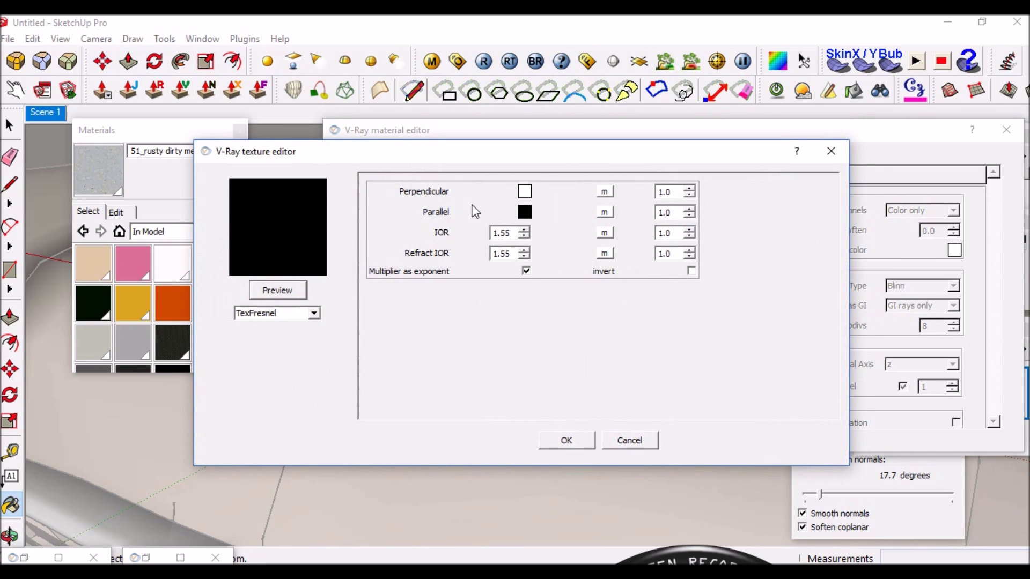
{"action": "left_click_drag", "start_coordinate": [512, 233], "coordinate": [478, 242]}
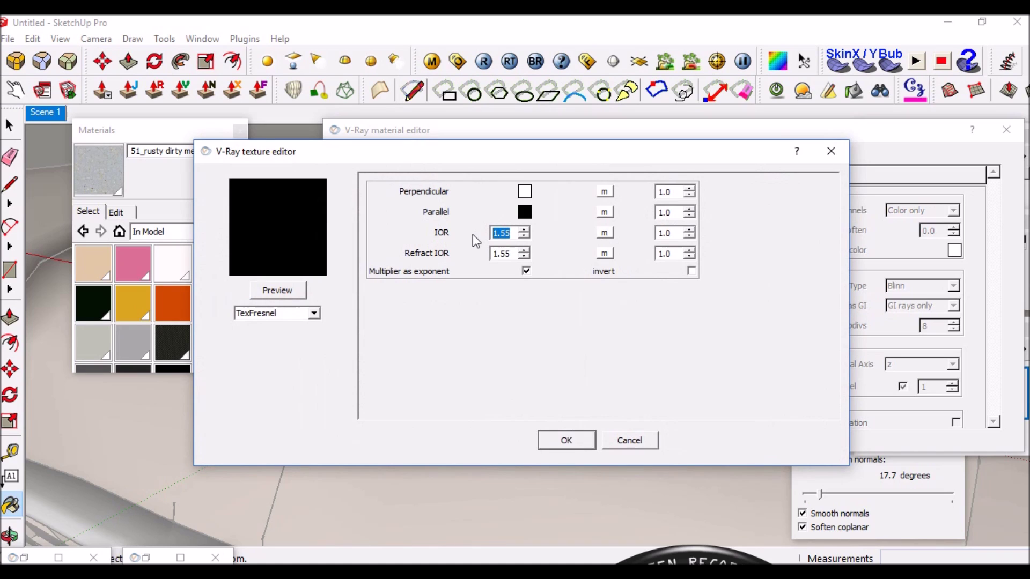
{"action": "type", "text": "8"}
{"action": "left_click_drag", "start_coordinate": [514, 253], "coordinate": [482, 254]}
{"action": "type", "text": "3"}
{"action": "left_click", "coordinate": [569, 441]}
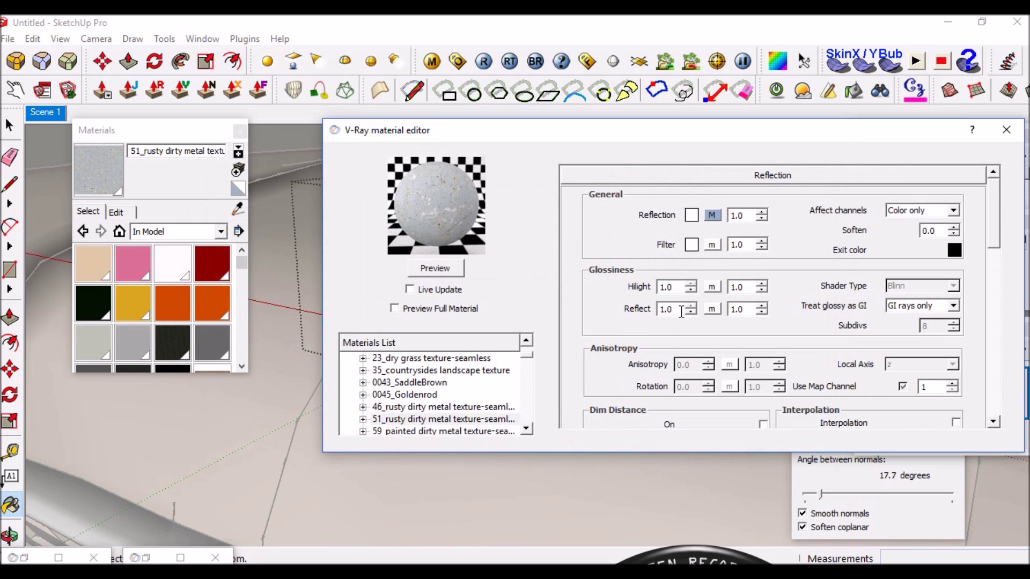
Set the reflection glossiness to 0.92, then scroll down to the Maps section.
{"action": "left_click_drag", "start_coordinate": [677, 310], "coordinate": [635, 319]}
{"action": "type", "text": ".92"}
{"action": "left_click", "coordinate": [438, 272]}
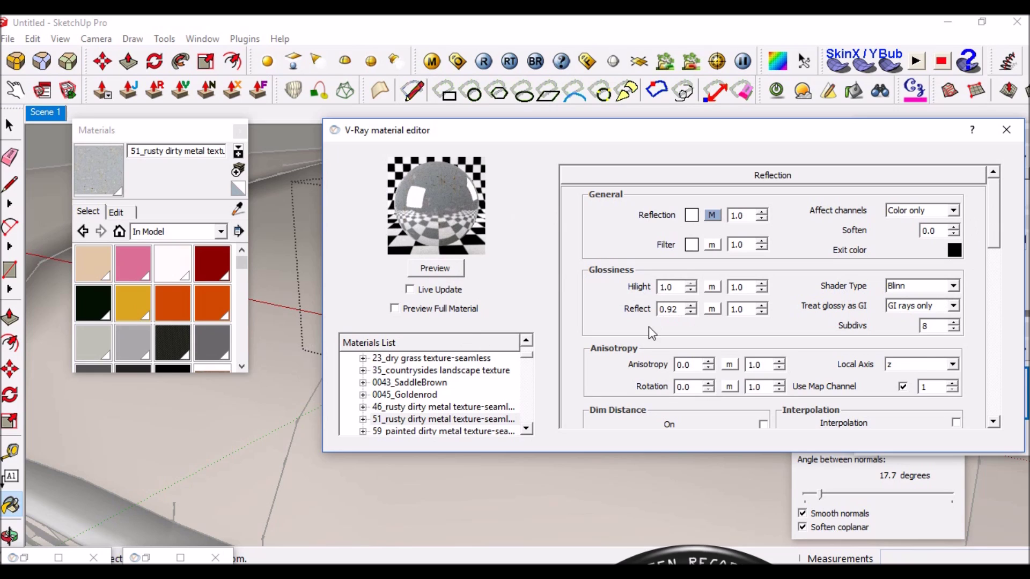
{"action": "left_click_drag", "start_coordinate": [678, 310], "coordinate": [672, 310]}
{"action": "left_click_drag", "start_coordinate": [990, 230], "coordinate": [987, 370]}
Enable Bump with a TexBitmap map using 51_rusty dirty metal texture-seamless.jpg.
{"action": "left_click", "coordinate": [692, 274]}
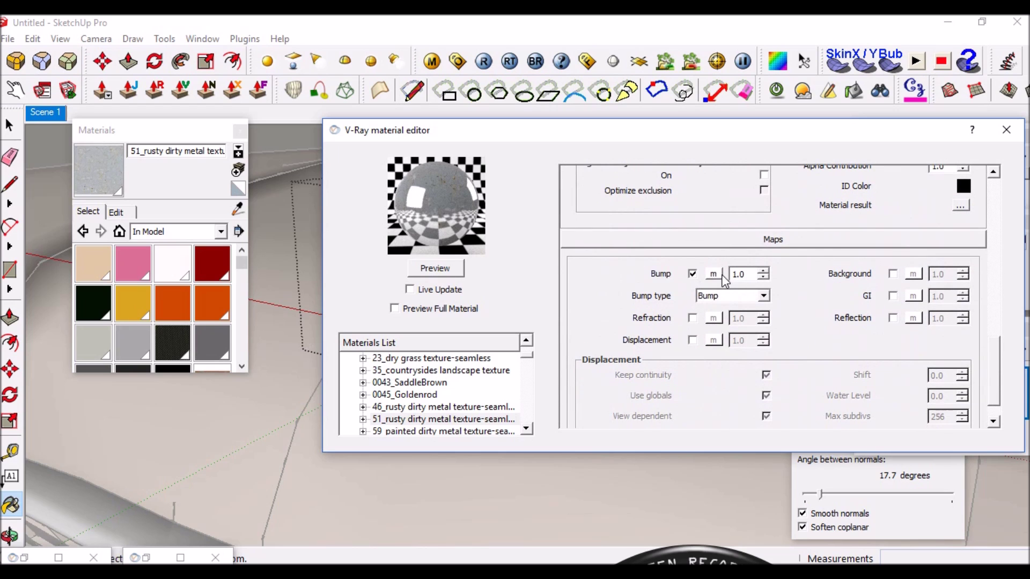
{"action": "left_click", "coordinate": [719, 275]}
{"action": "left_click", "coordinate": [314, 313]}
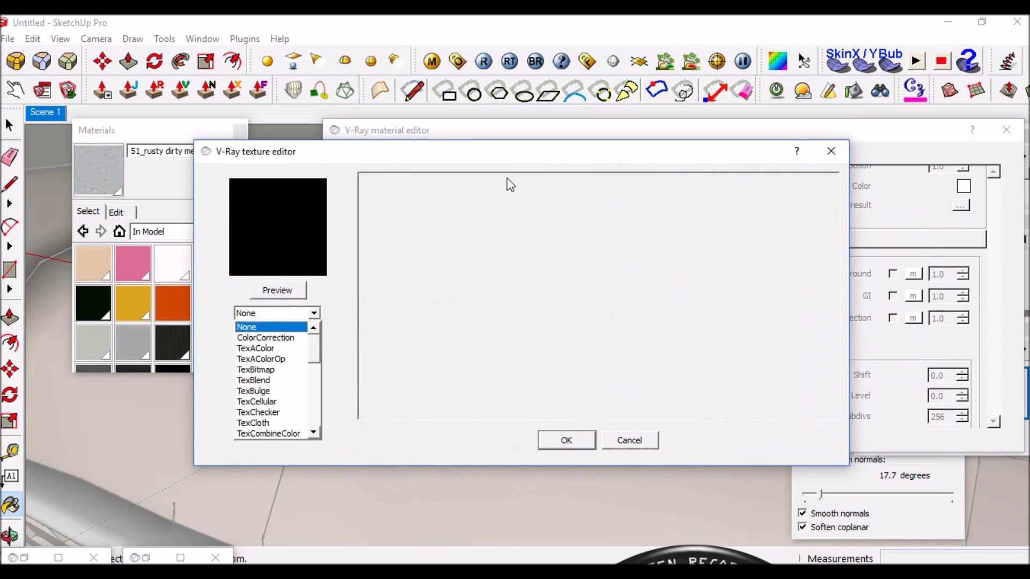
{"action": "left_click", "coordinate": [524, 155]}
{"action": "left_click", "coordinate": [314, 313]}
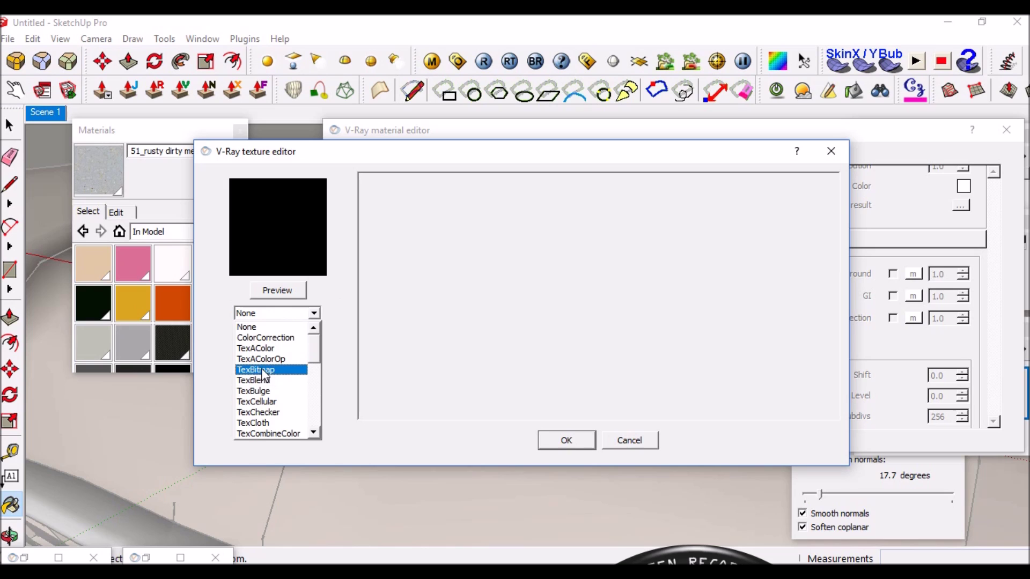
{"action": "left_click", "coordinate": [271, 370]}
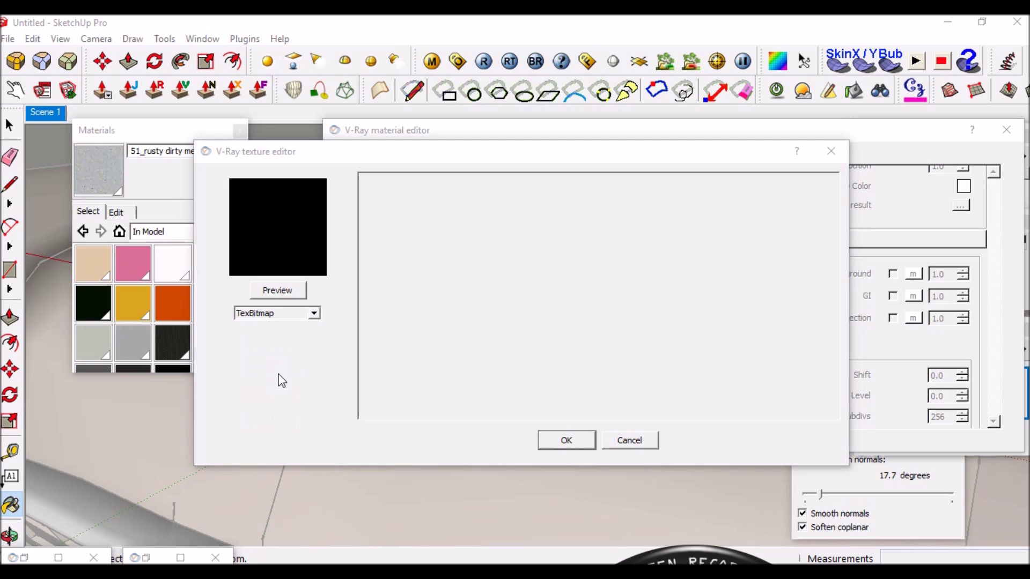
{"action": "left_click", "coordinate": [564, 443]}
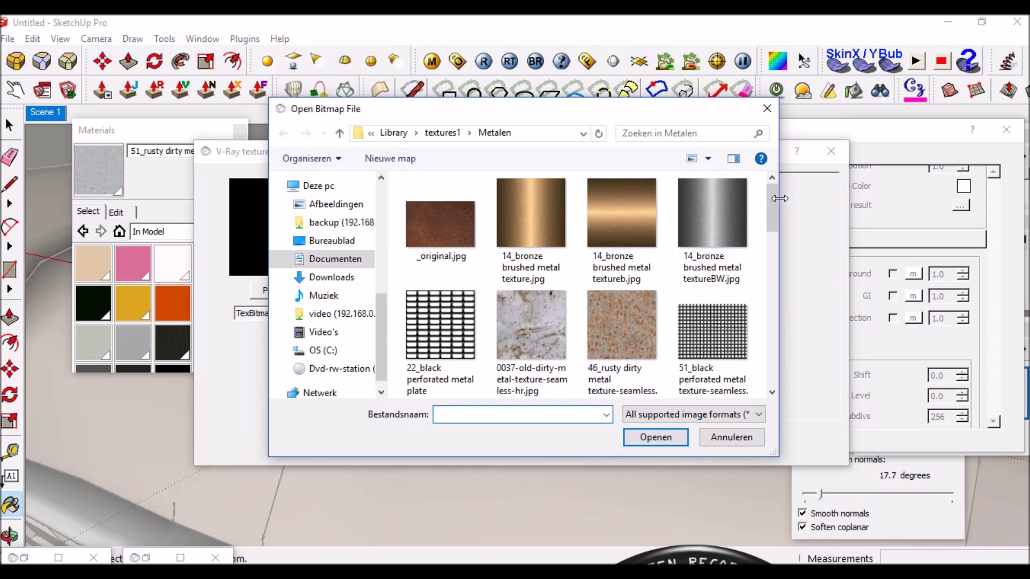
{"action": "left_click_drag", "start_coordinate": [773, 199], "coordinate": [770, 248]}
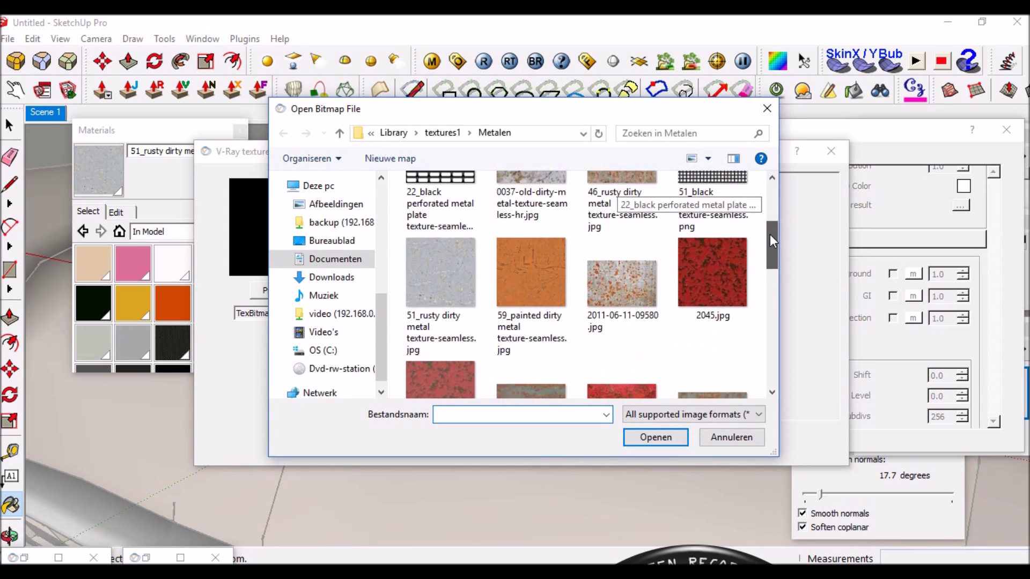
{"action": "left_click", "coordinate": [443, 205]}
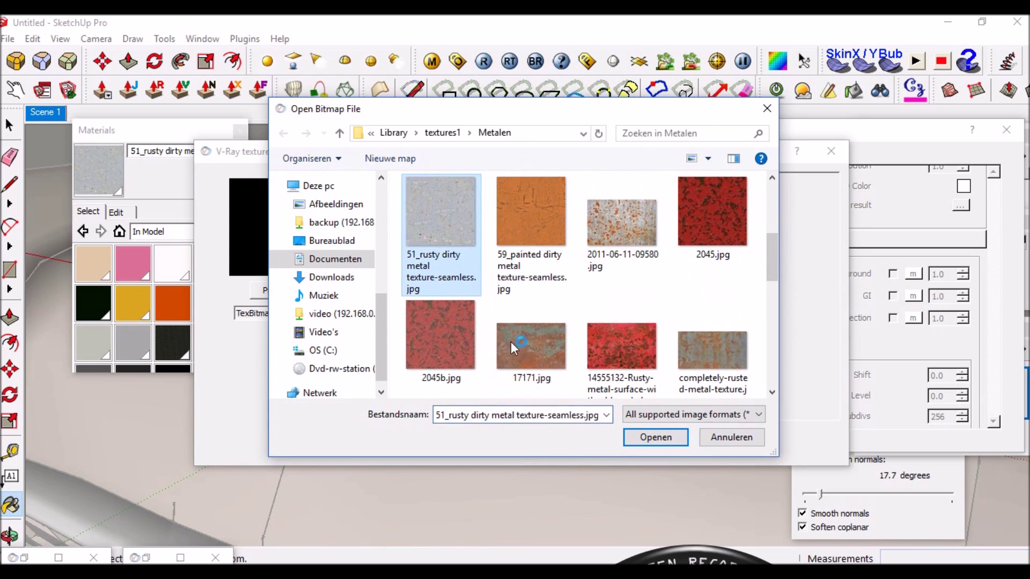
{"action": "left_click", "coordinate": [663, 445]}
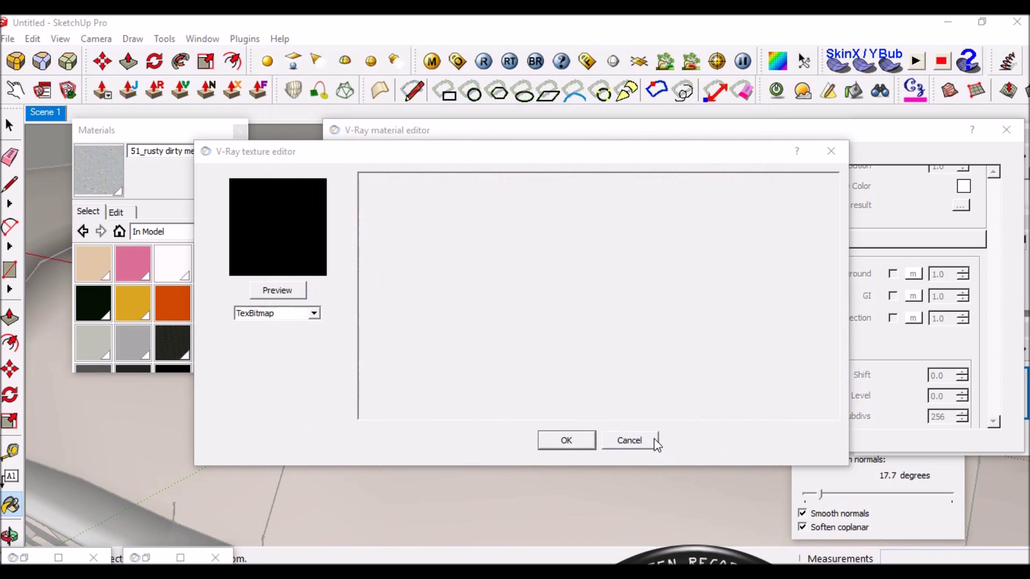
{"action": "left_click", "coordinate": [562, 441]}
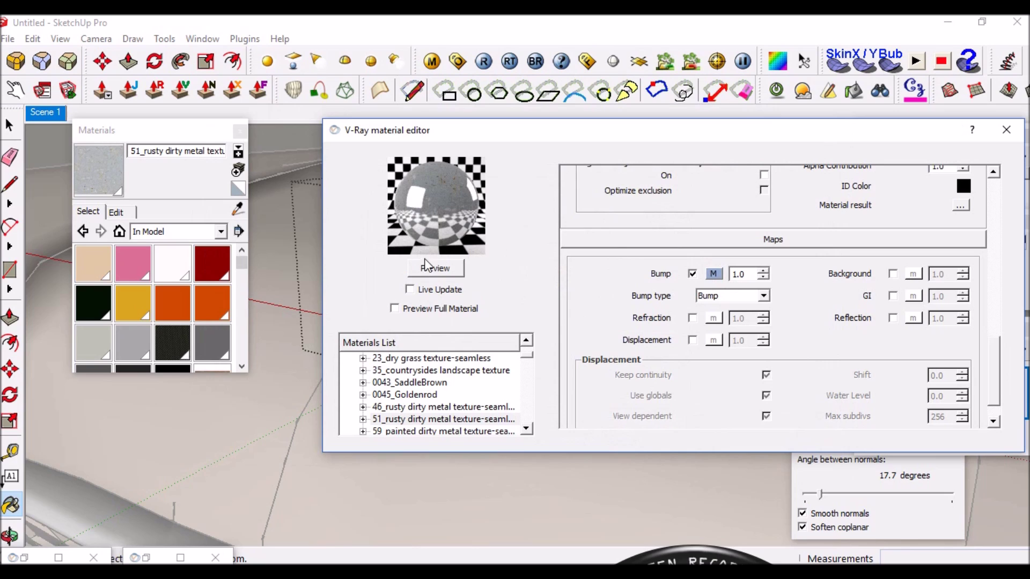
Set the bump strength to 0.4 and refresh the material preview.
{"action": "left_click", "coordinate": [436, 270]}
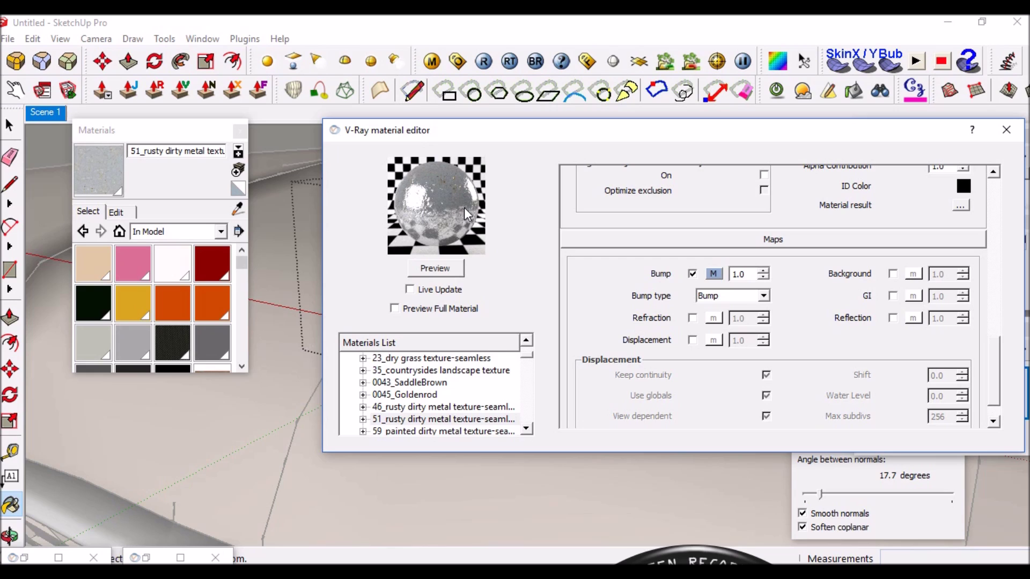
{"action": "left_click_drag", "start_coordinate": [746, 279], "coordinate": [707, 282]}
{"action": "type", "text": "0.4"}
{"action": "left_click", "coordinate": [457, 269]}
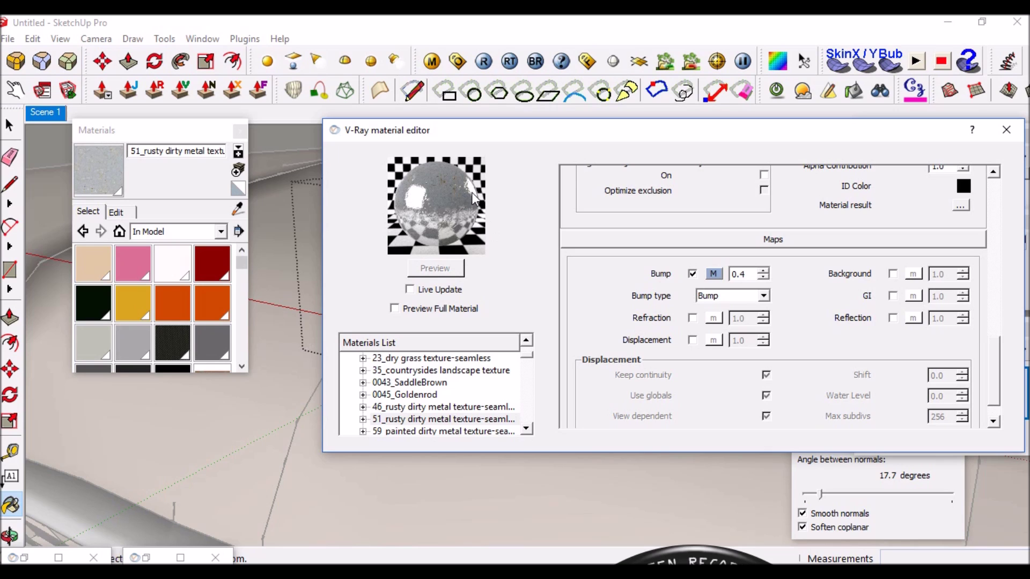
{"action": "scroll", "coordinate": [703, 316], "scroll_direction": "up", "scroll_amount": 3}
Scroll up to Reflection and open the Glossiness Reflect texture map editor.
{"action": "scroll", "coordinate": [704, 316], "scroll_direction": "up", "scroll_amount": 1}
{"action": "scroll", "coordinate": [702, 324], "scroll_direction": "up", "scroll_amount": 1}
{"action": "scroll", "coordinate": [710, 324], "scroll_direction": "up", "scroll_amount": 3}
{"action": "scroll", "coordinate": [697, 317], "scroll_direction": "up", "scroll_amount": 4}
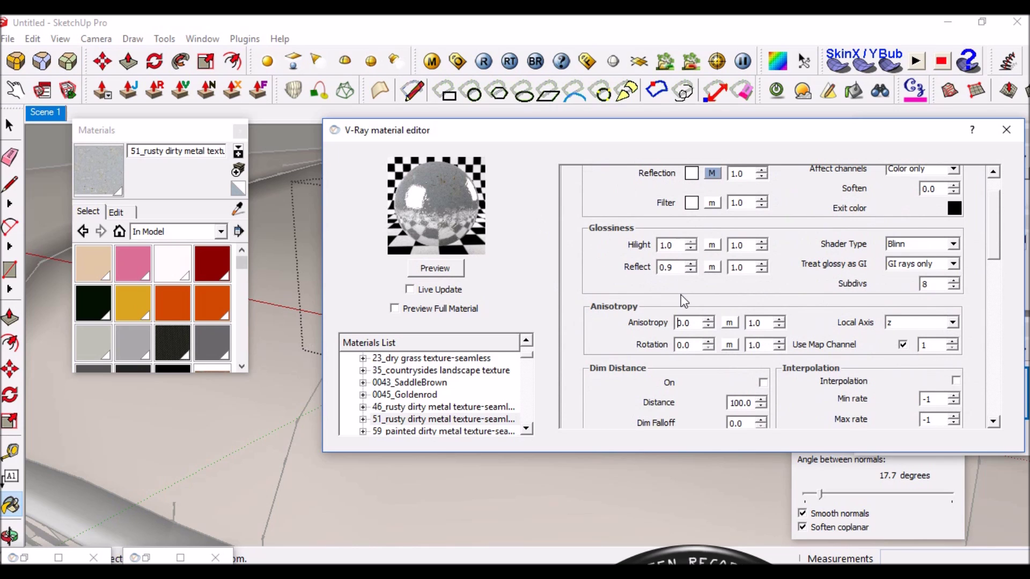
{"action": "scroll", "coordinate": [683, 300], "scroll_direction": "up", "scroll_amount": 2}
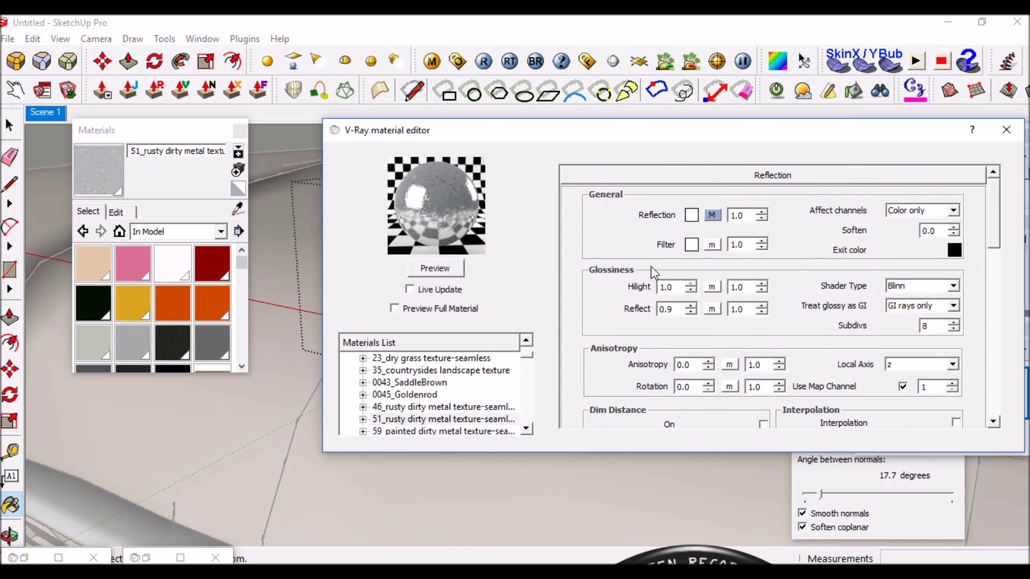
{"action": "scroll", "coordinate": [602, 295], "scroll_direction": "down", "scroll_amount": 2}
{"action": "scroll", "coordinate": [617, 299], "scroll_direction": "up", "scroll_amount": 2}
{"action": "left_click", "coordinate": [713, 309]}
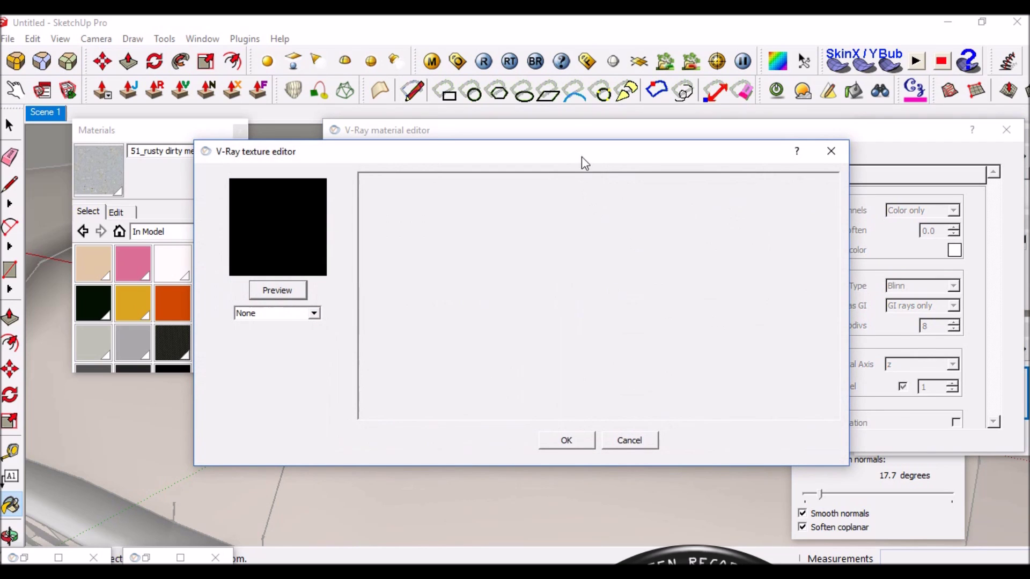
{"action": "left_click_drag", "start_coordinate": [658, 156], "coordinate": [684, 152]}
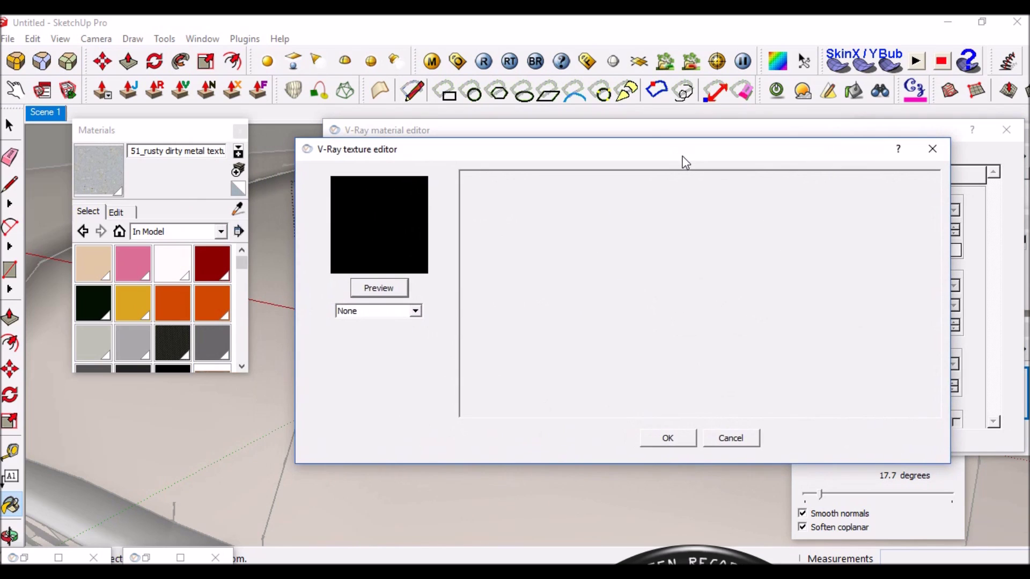
Assign the 51_rusty dirty metal texture-seamless.jpg bitmap as the glossiness map and refresh the preview.
{"action": "left_click", "coordinate": [415, 312]}
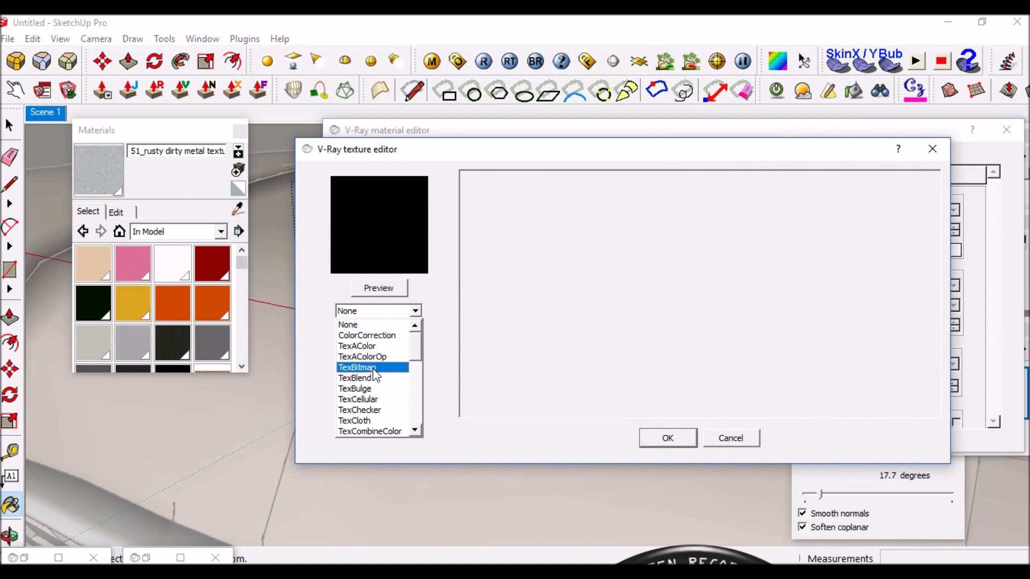
{"action": "left_click", "coordinate": [362, 369]}
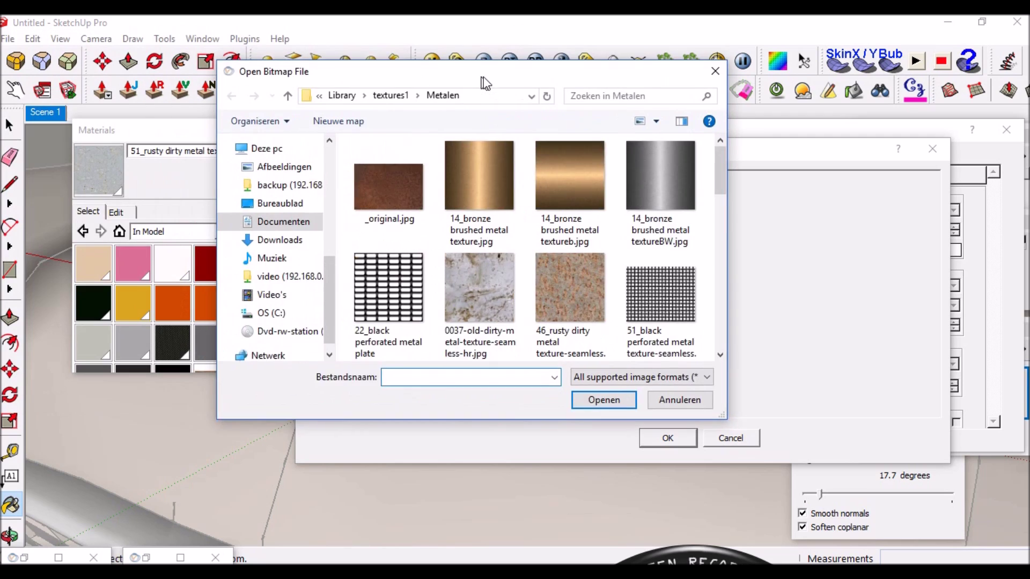
{"action": "left_click_drag", "start_coordinate": [271, 59], "coordinate": [501, 80]}
{"action": "left_click_drag", "start_coordinate": [741, 163], "coordinate": [745, 198]}
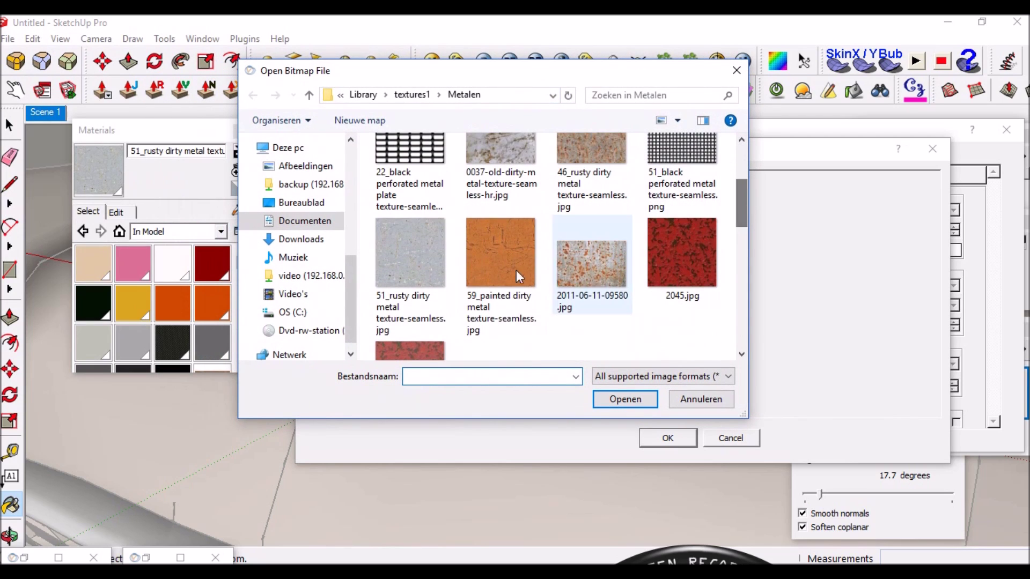
{"action": "left_click", "coordinate": [392, 247]}
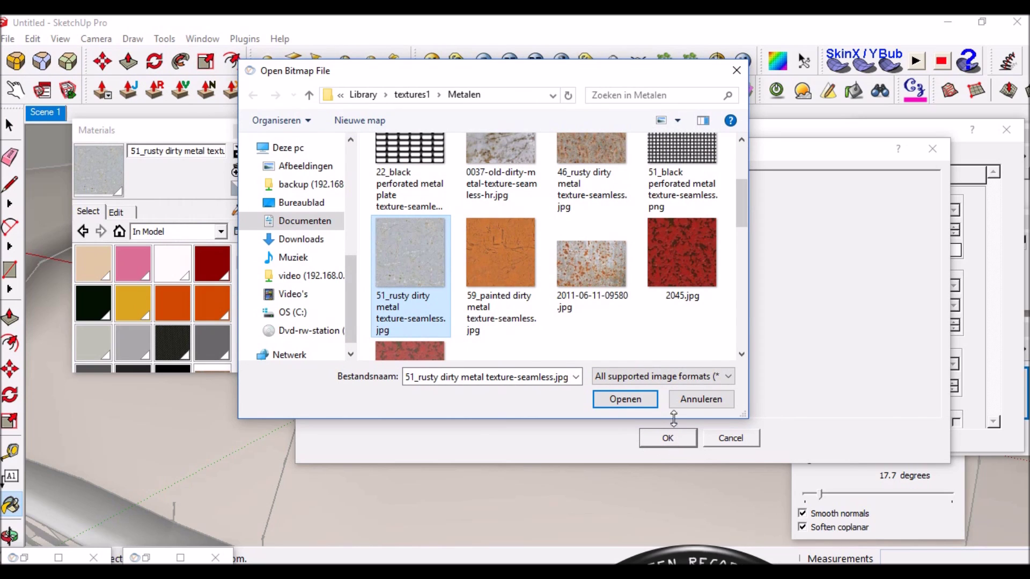
{"action": "left_click", "coordinate": [629, 403]}
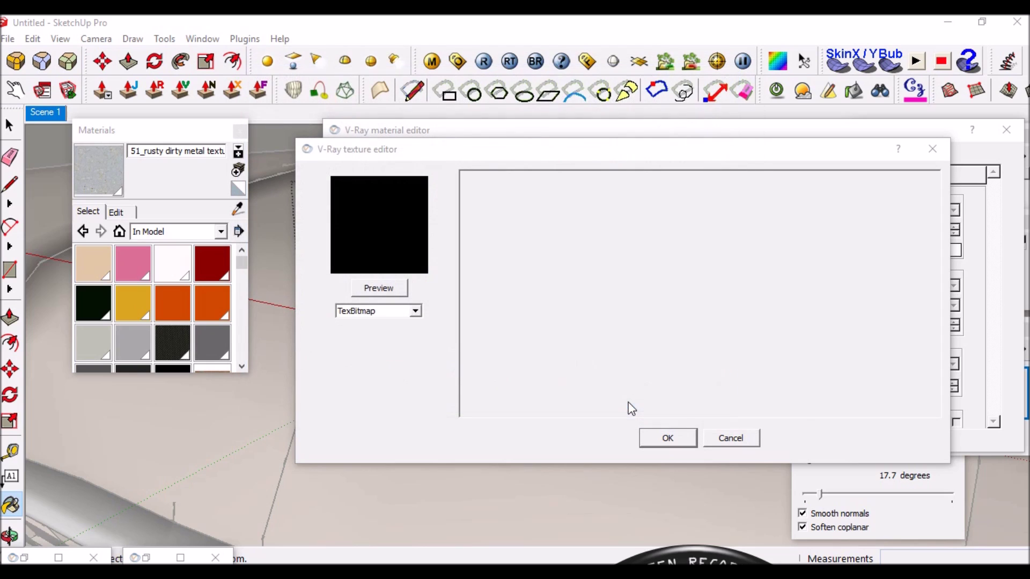
{"action": "left_click", "coordinate": [667, 438]}
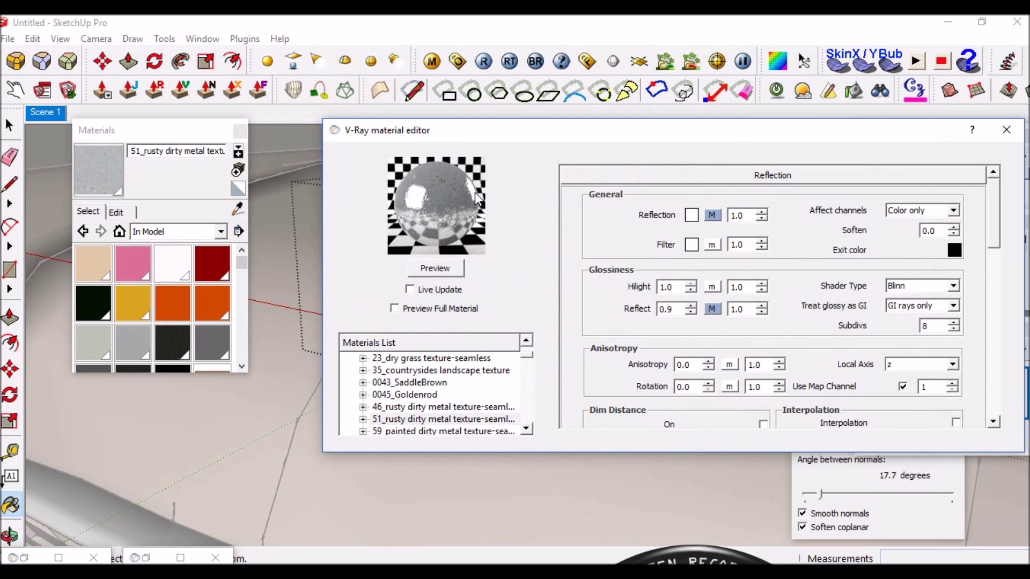
{"action": "left_click", "coordinate": [447, 276]}
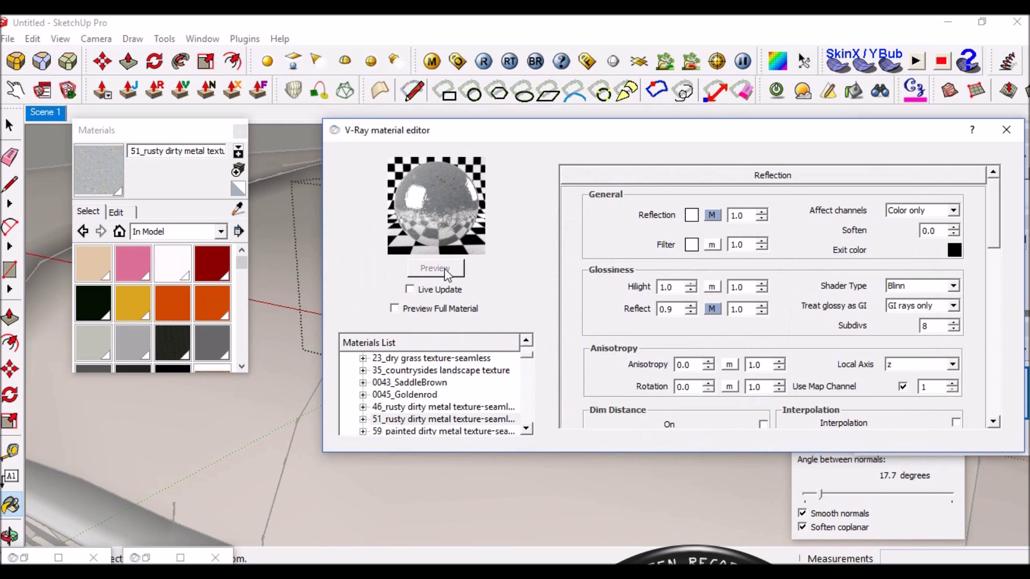
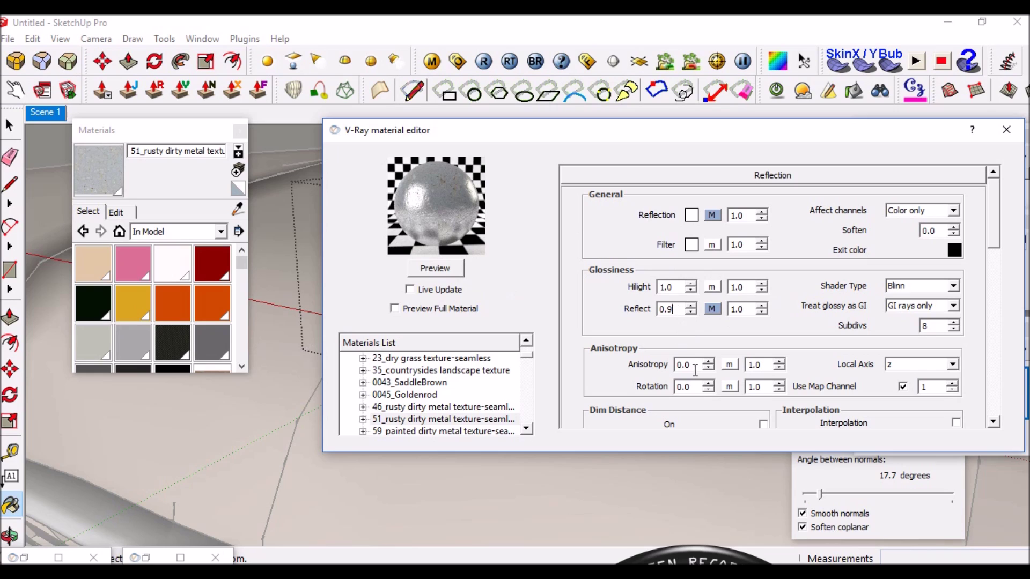
Set the rusty dirty metal reflect glossiness to 0.92, preview it, and close the V-Ray editor.
{"action": "type", "text": "2"}
{"action": "left_click", "coordinate": [448, 270]}
{"action": "left_click_drag", "start_coordinate": [649, 133], "coordinate": [641, 126]}
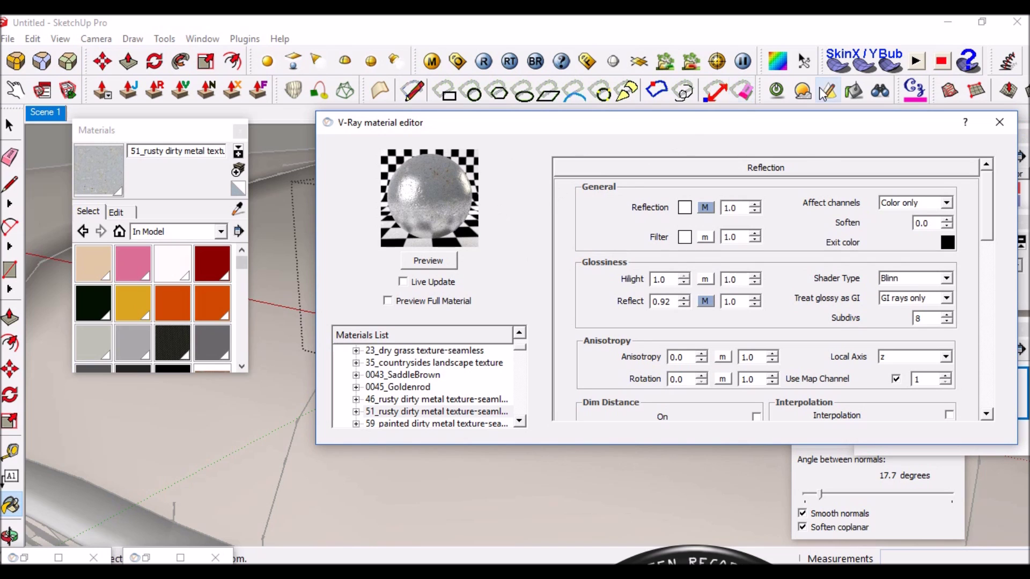
{"action": "left_click", "coordinate": [1000, 122]}
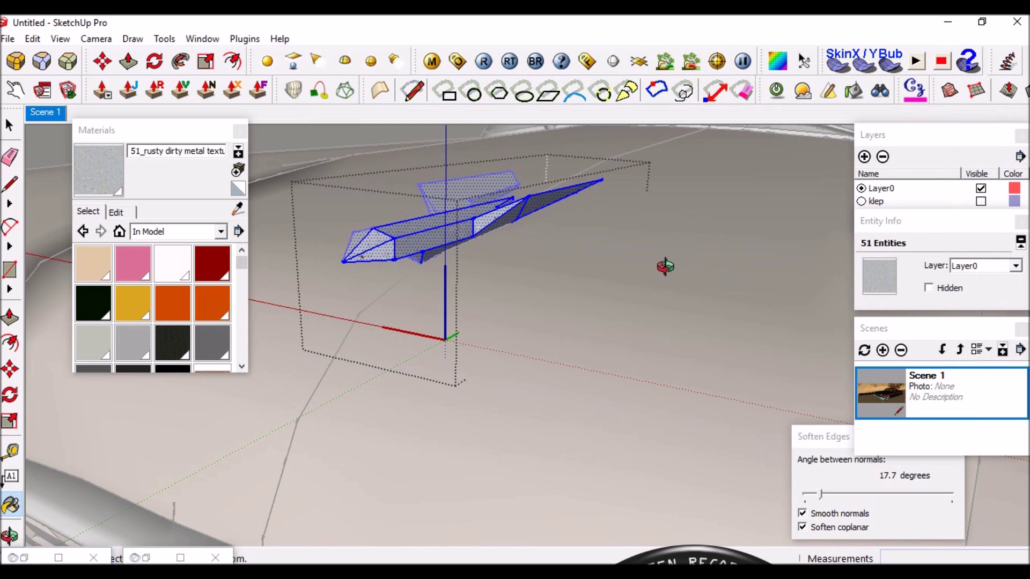
Orbit to the car front, then select the car component and enter it for editing.
{"action": "scroll", "coordinate": [409, 212], "scroll_direction": "down", "scroll_amount": 5}
{"action": "scroll", "coordinate": [472, 272], "scroll_direction": "down", "scroll_amount": 3}
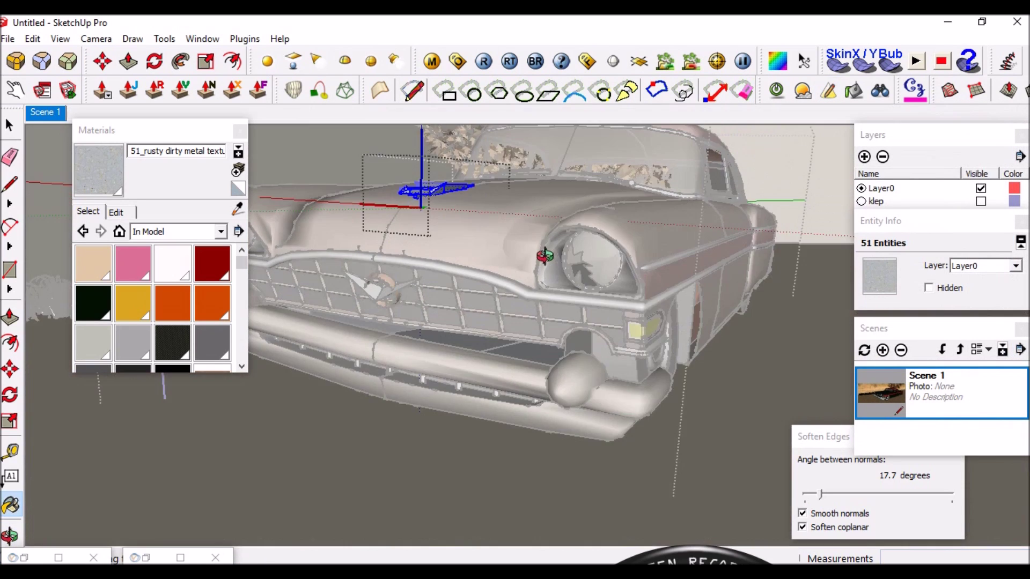
{"action": "middle_click_drag", "start_coordinate": [494, 299], "coordinate": [641, 299]}
{"action": "scroll", "coordinate": [552, 427], "scroll_direction": "up", "scroll_amount": 3}
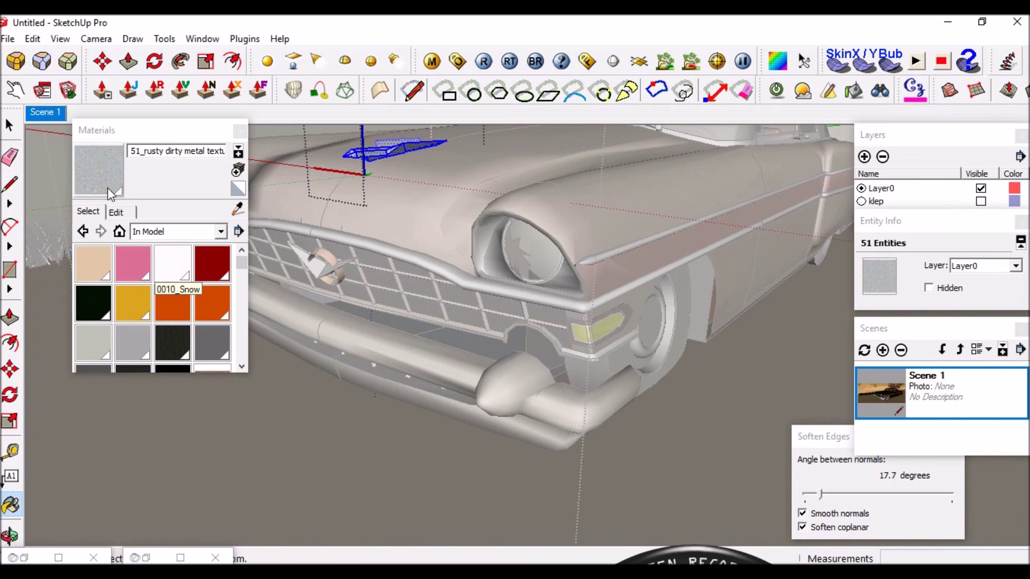
{"action": "middle_click_drag", "start_coordinate": [600, 209], "coordinate": [521, 330]}
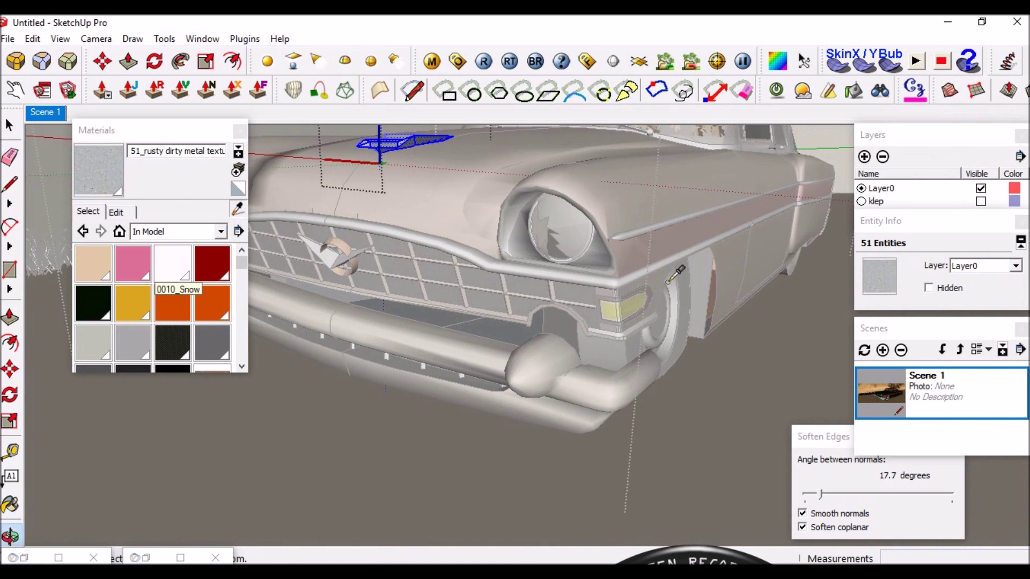
{"action": "left_click", "coordinate": [10, 125]}
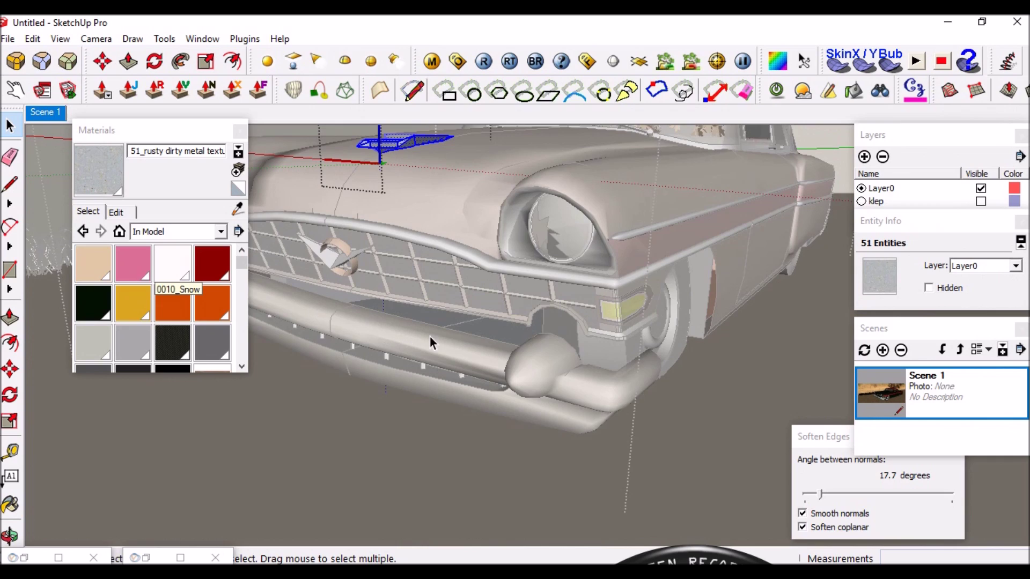
{"action": "left_click", "coordinate": [459, 352]}
{"action": "scroll", "coordinate": [452, 359], "scroll_direction": "up", "scroll_amount": 1}
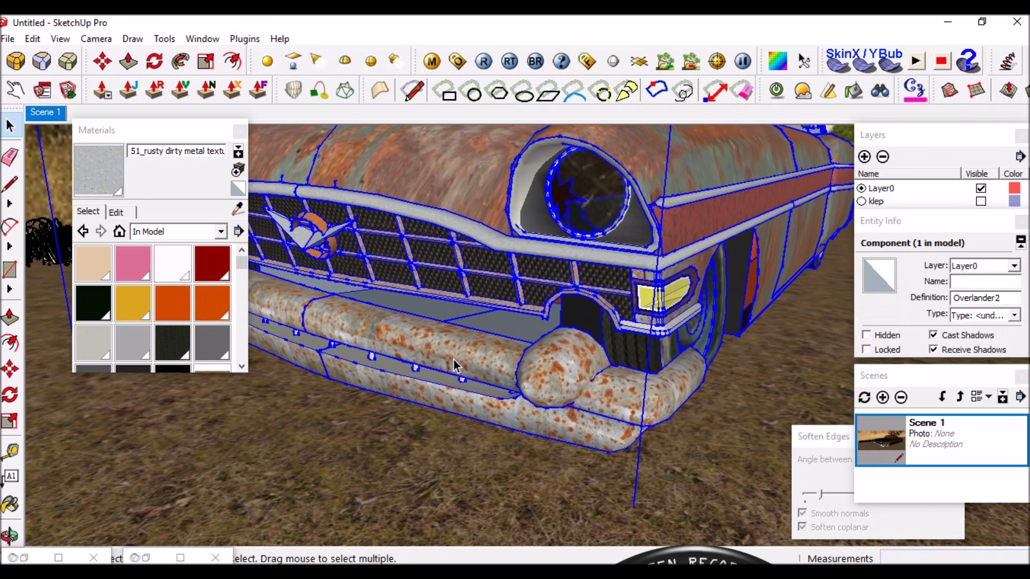
{"action": "double_click", "coordinate": [462, 344]}
{"action": "scroll", "coordinate": [456, 349], "scroll_direction": "up", "scroll_amount": 2}
{"action": "left_click", "coordinate": [427, 332]}
{"action": "left_click", "coordinate": [237, 209]}
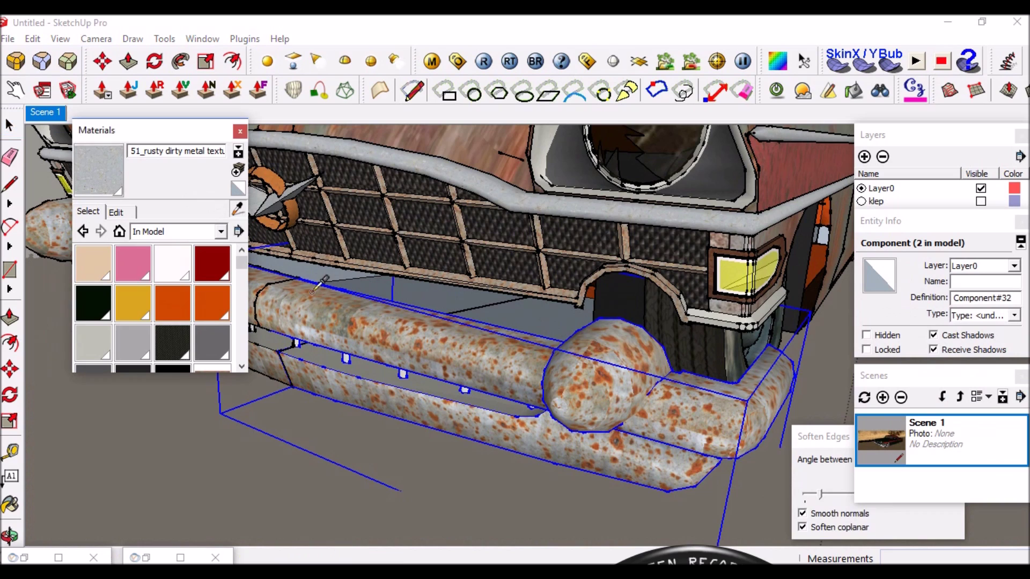
{"action": "left_click", "coordinate": [369, 311]}
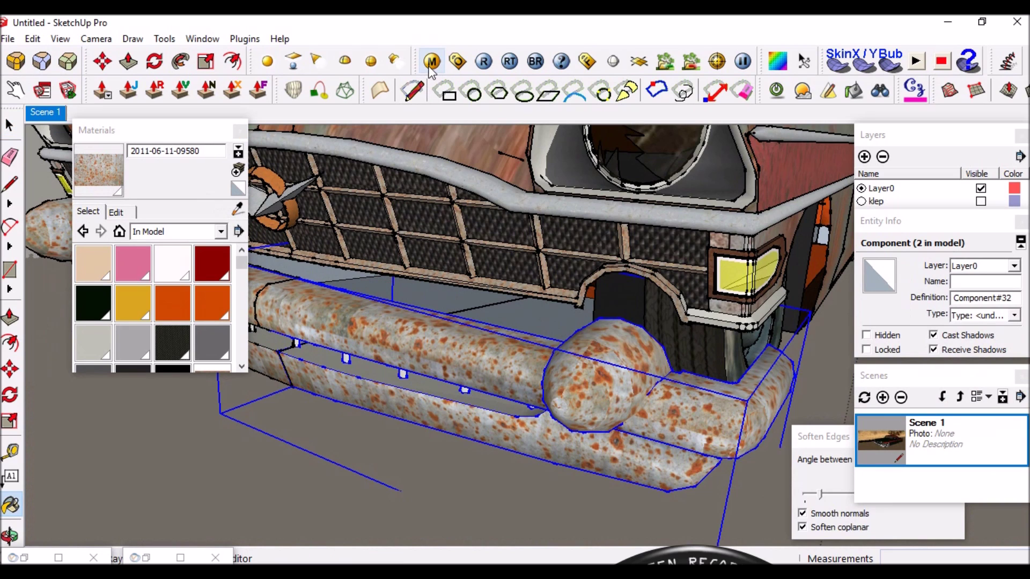
{"action": "left_click", "coordinate": [435, 64]}
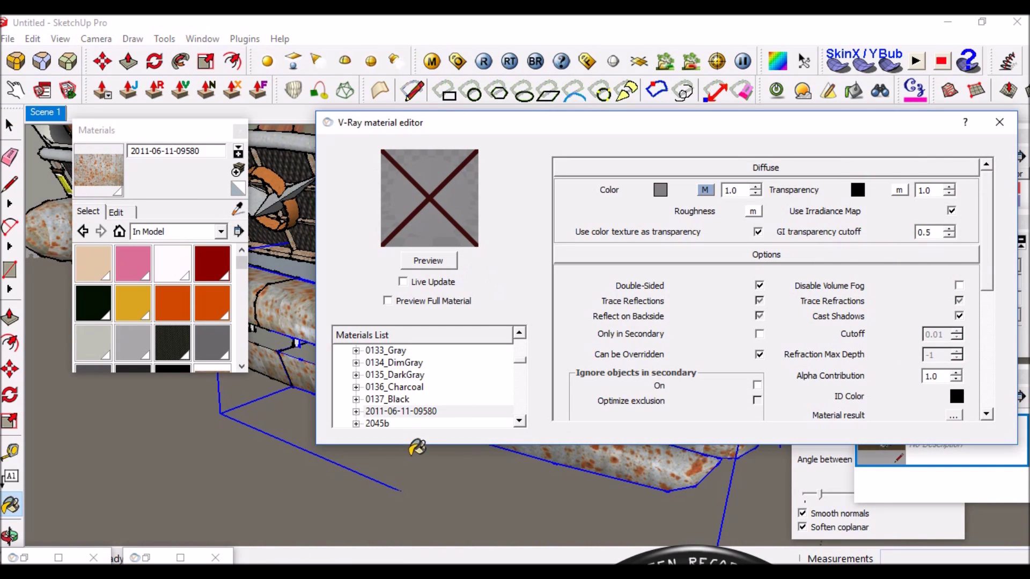
{"action": "right_click", "coordinate": [416, 411]}
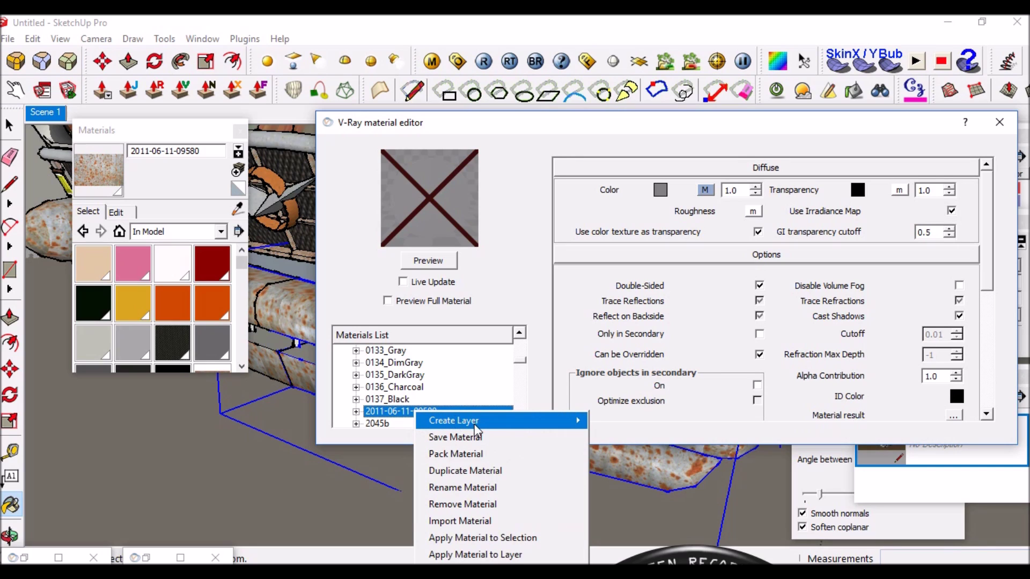
{"action": "mouse_move", "coordinate": [499, 421]}
{"action": "left_click", "coordinate": [620, 440]}
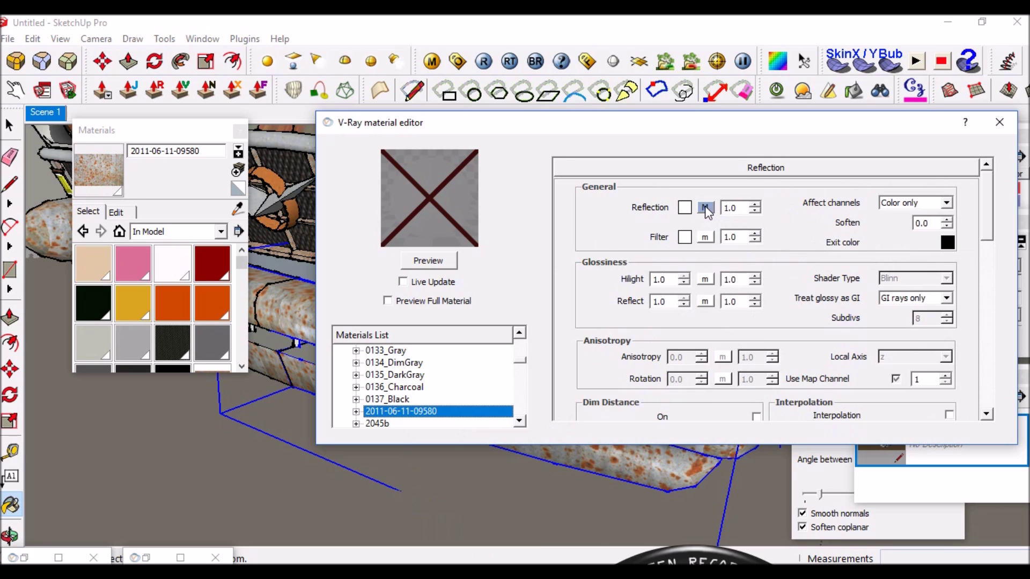
{"action": "left_click", "coordinate": [705, 208]}
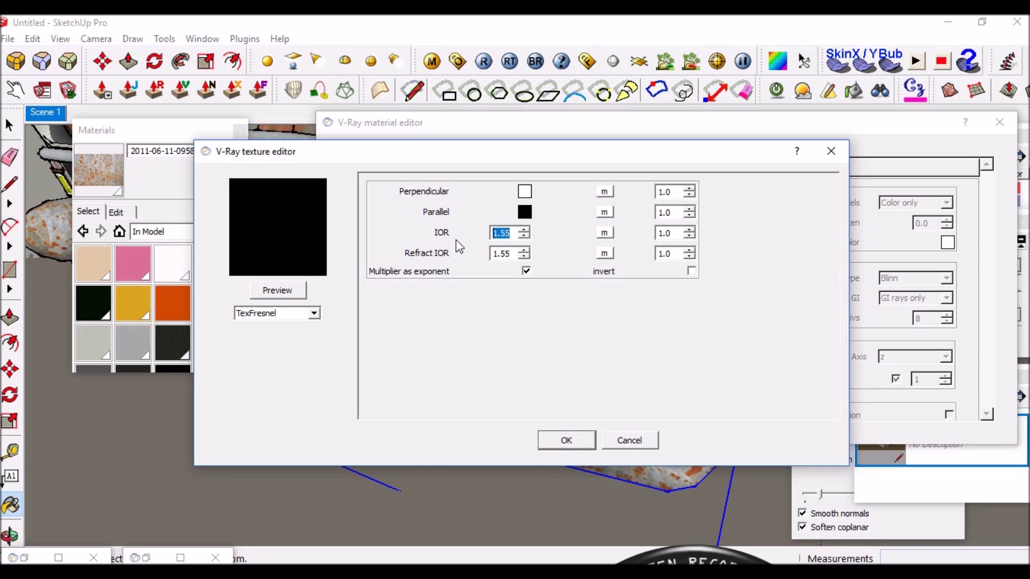
{"action": "type", "text": "6"}
{"action": "key", "text": "Tab"}
{"action": "type", "text": "2"}
{"action": "type", "text": ".0"}
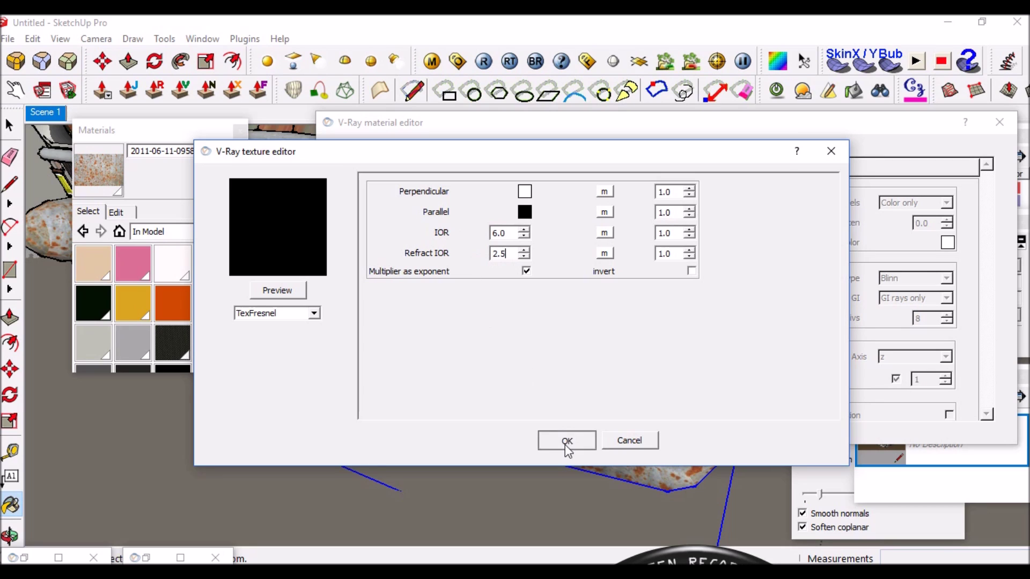
{"action": "left_click", "coordinate": [564, 440]}
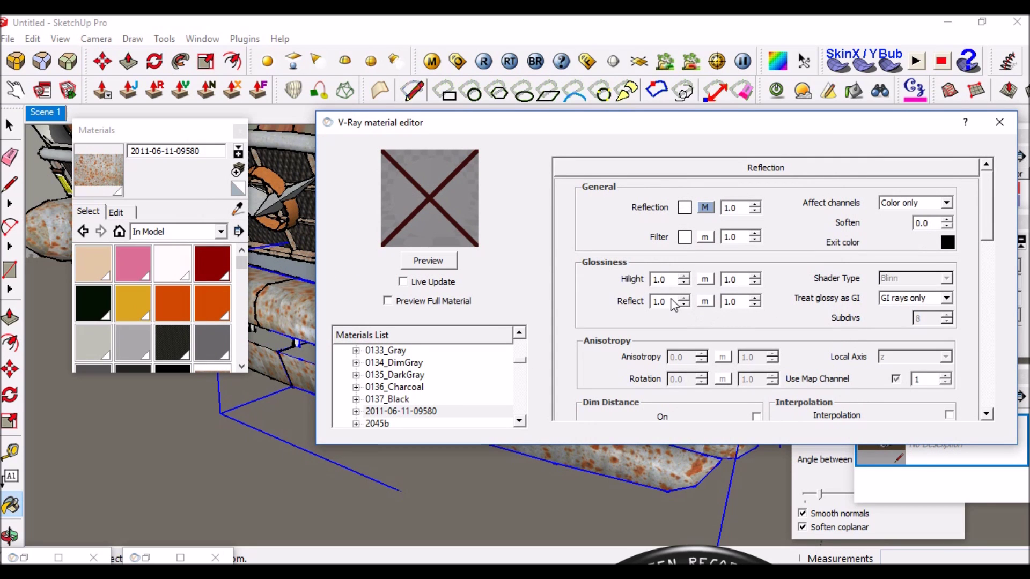
Set reflect glossiness 0.89 and highlight glossiness 0.95, then render a preview.
{"action": "left_click_drag", "start_coordinate": [674, 301], "coordinate": [636, 301]}
{"action": "type", "text": ".8"}
{"action": "type", "text": "9"}
{"action": "double_click", "coordinate": [667, 279]}
{"action": "type", "text": "."}
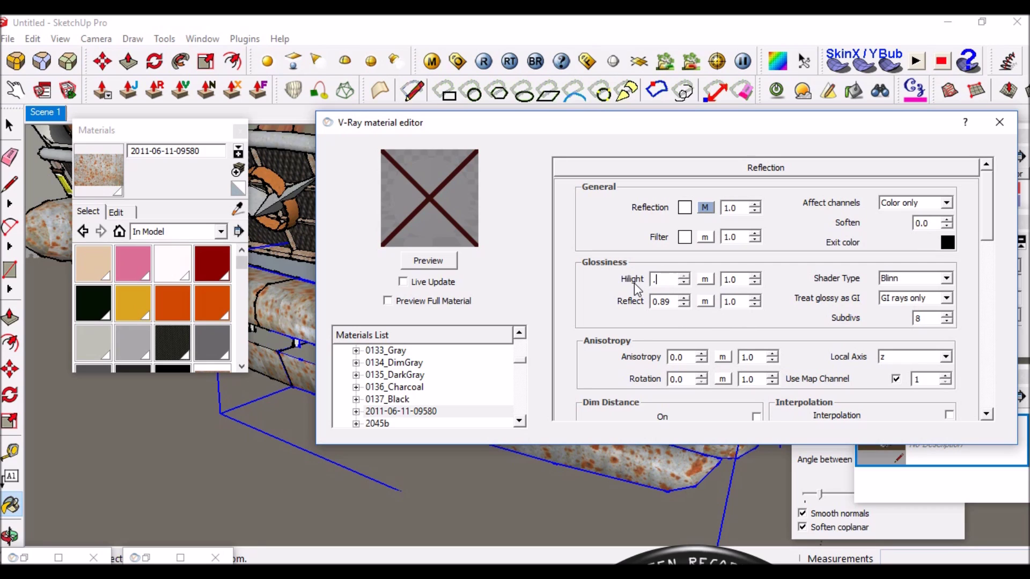
{"action": "type", "text": "95"}
{"action": "left_click", "coordinate": [440, 261]}
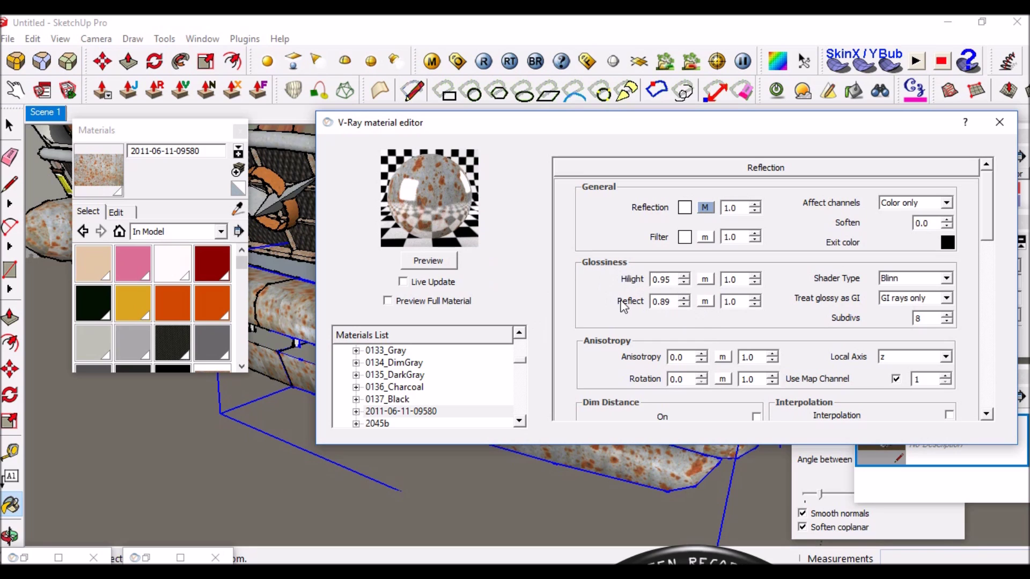
Map 2011-06-11-09580.jpg as a TexBitmap onto the reflect glossiness.
{"action": "left_click", "coordinate": [704, 302]}
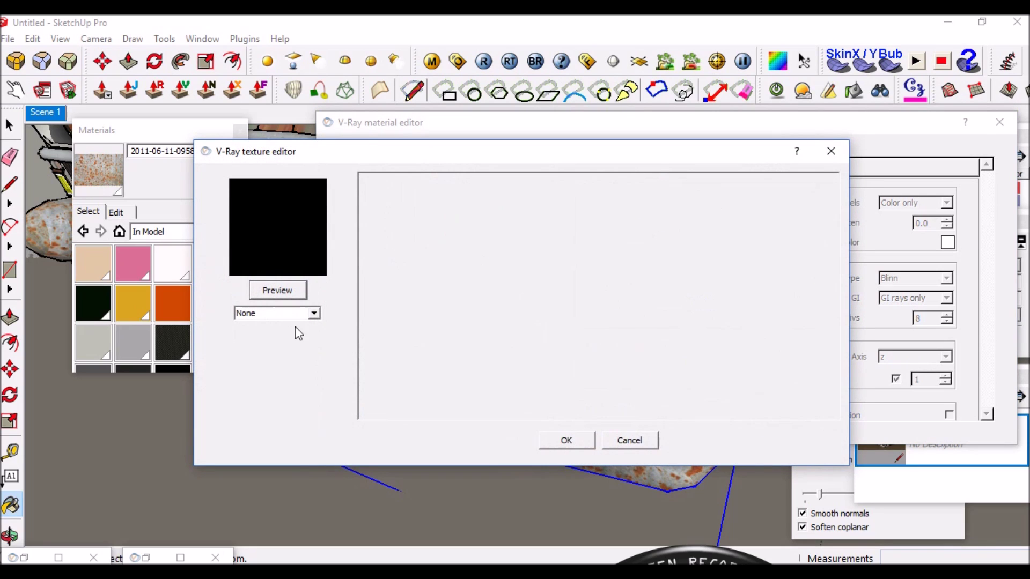
{"action": "left_click", "coordinate": [314, 314]}
{"action": "left_click", "coordinate": [266, 370]}
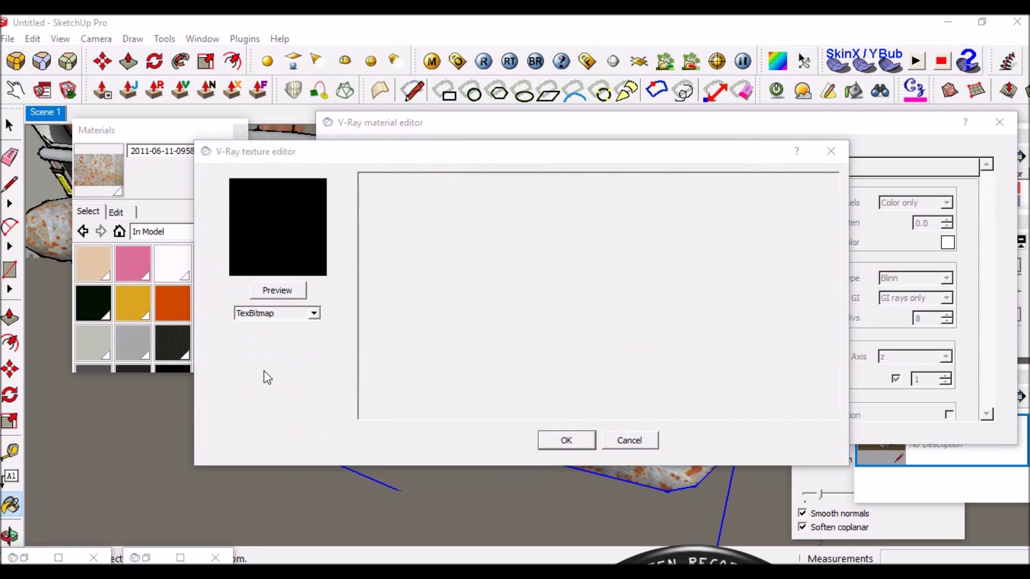
{"action": "mouse_move", "coordinate": [742, 170]}
{"action": "left_mouse_down"}
{"action": "mouse_move", "coordinate": [742, 205]}
{"action": "mouse_move", "coordinate": [746, 184]}
{"action": "mouse_move", "coordinate": [748, 194]}
{"action": "left_mouse_up"}
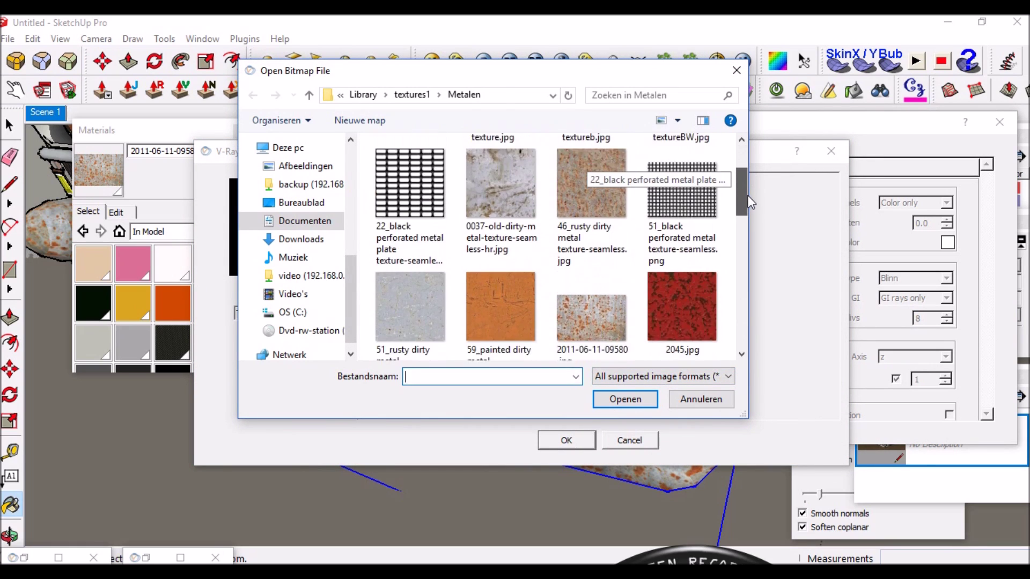
{"action": "left_click", "coordinate": [587, 292]}
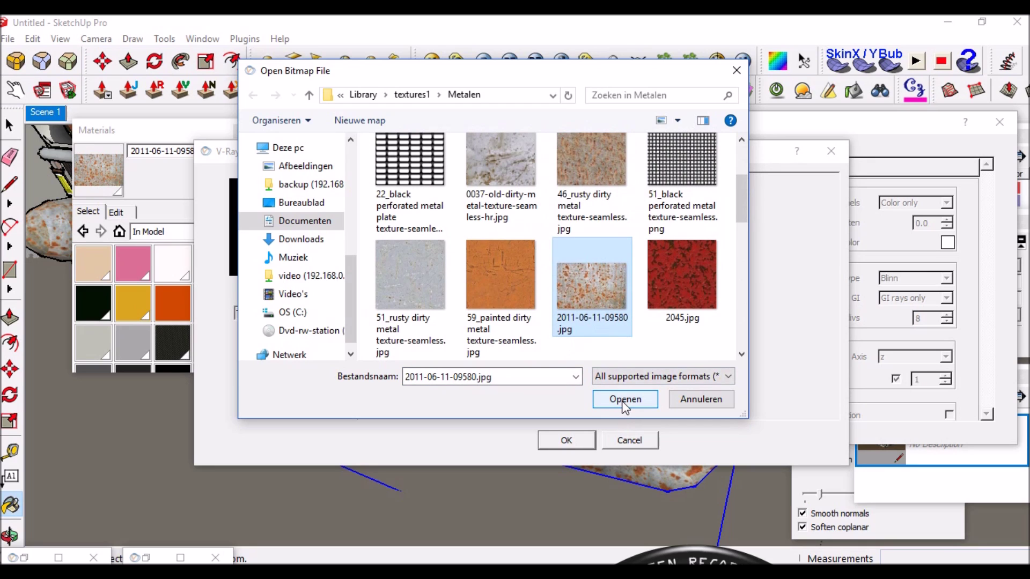
{"action": "left_click", "coordinate": [622, 400]}
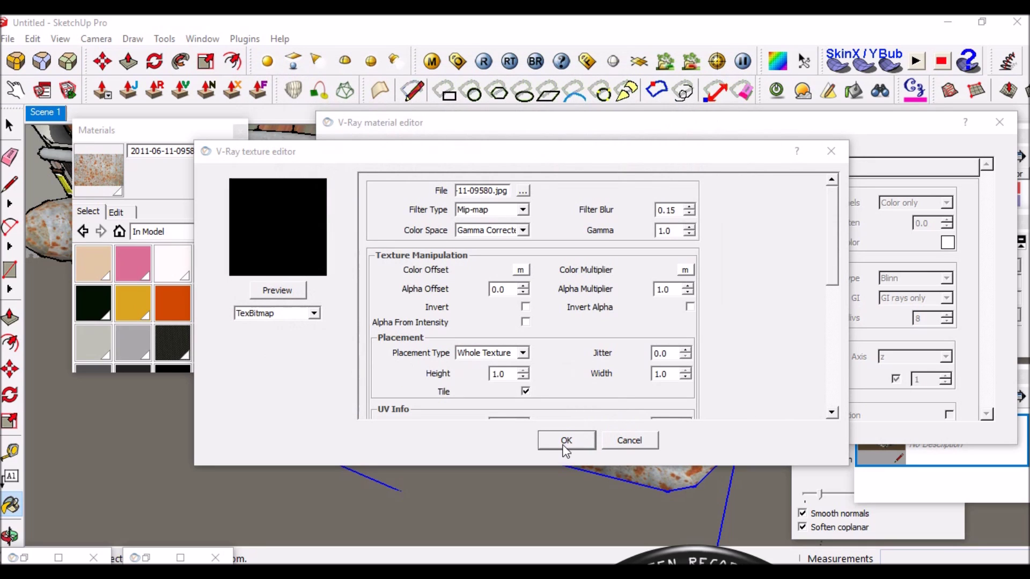
{"action": "left_click", "coordinate": [565, 444]}
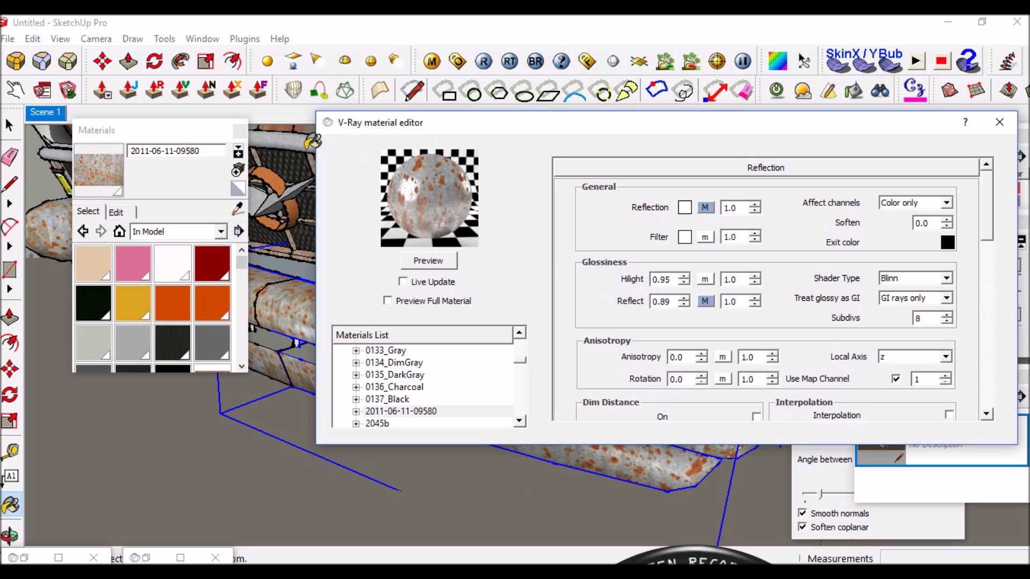
{"action": "left_click_drag", "start_coordinate": [196, 130], "coordinate": [231, 143]}
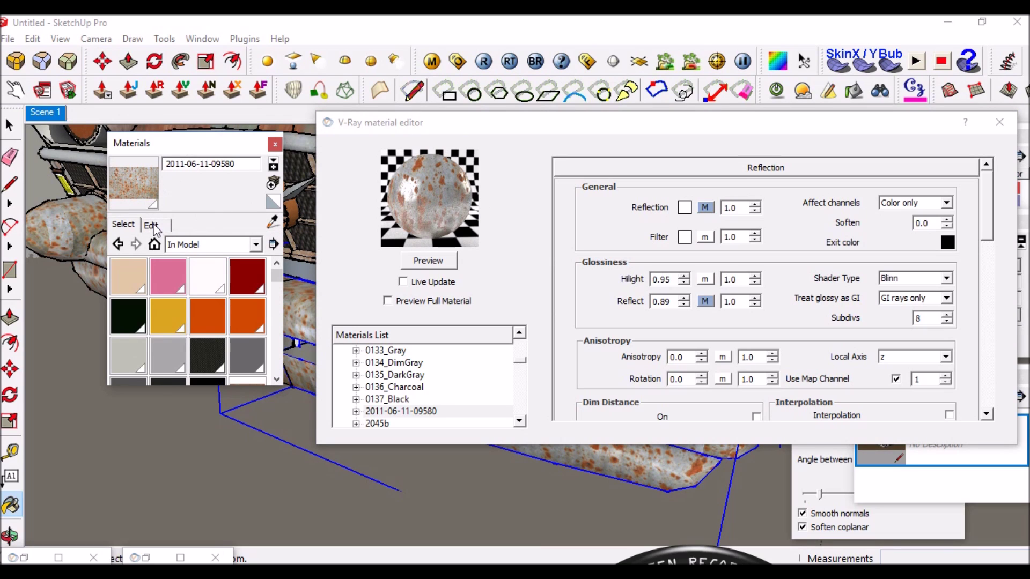
Open 2011-06-11-09580.jpg in IrfanView from the Materials panel's Edit tab.
{"action": "left_click_drag", "start_coordinate": [208, 147], "coordinate": [234, 159]}
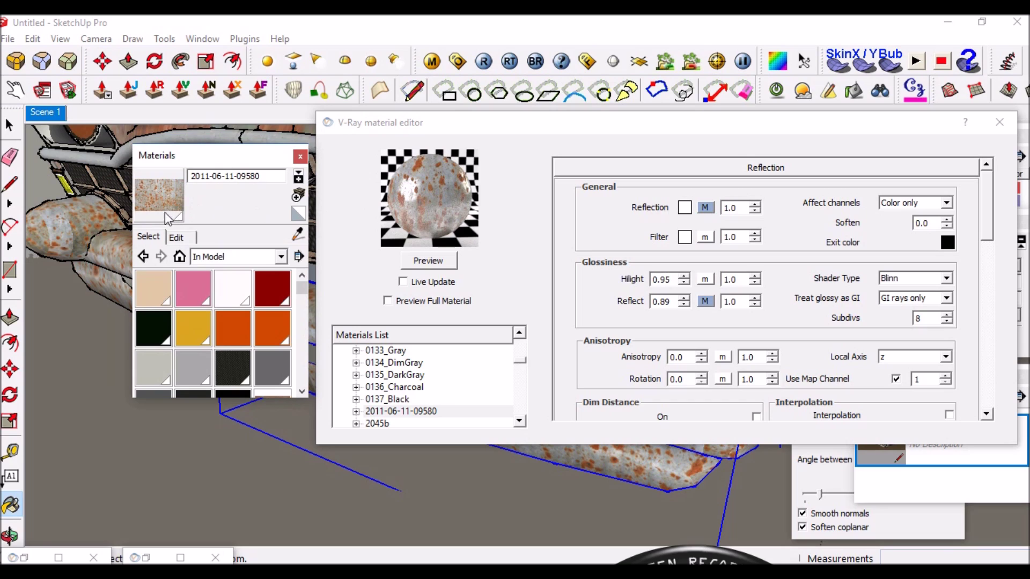
{"action": "left_click_drag", "start_coordinate": [200, 164], "coordinate": [186, 155]}
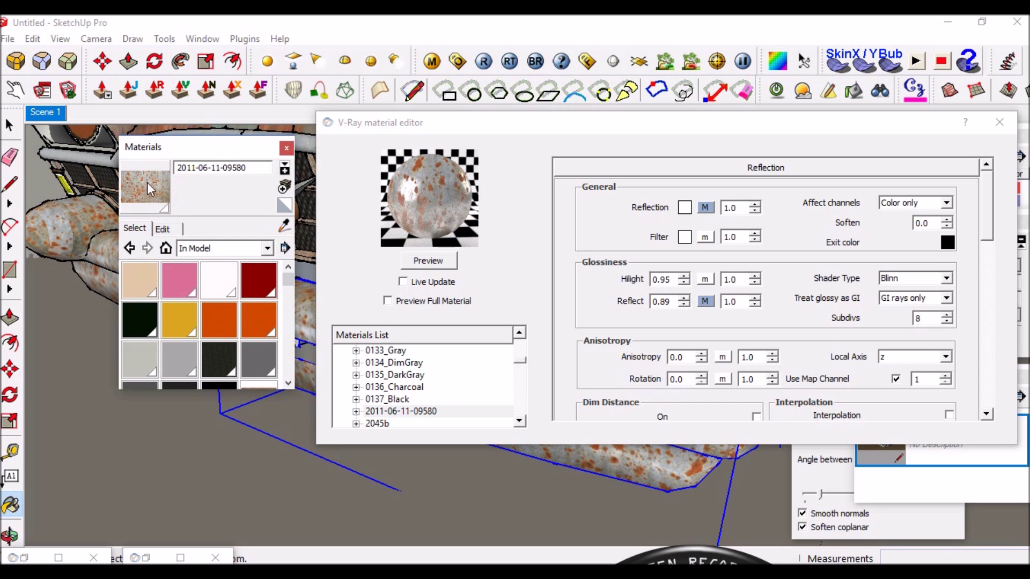
{"action": "left_click", "coordinate": [165, 230]}
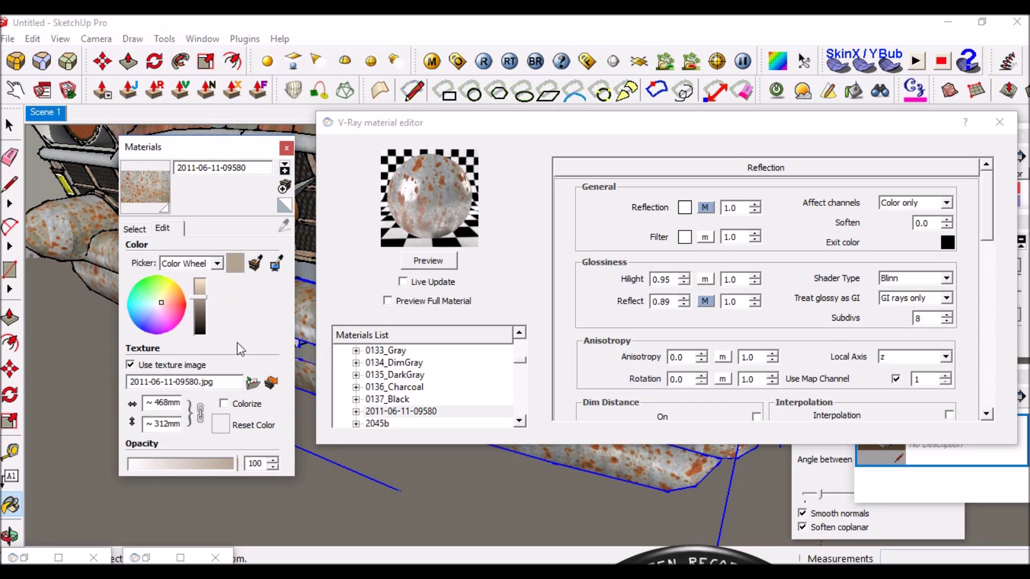
{"action": "left_click", "coordinate": [272, 384]}
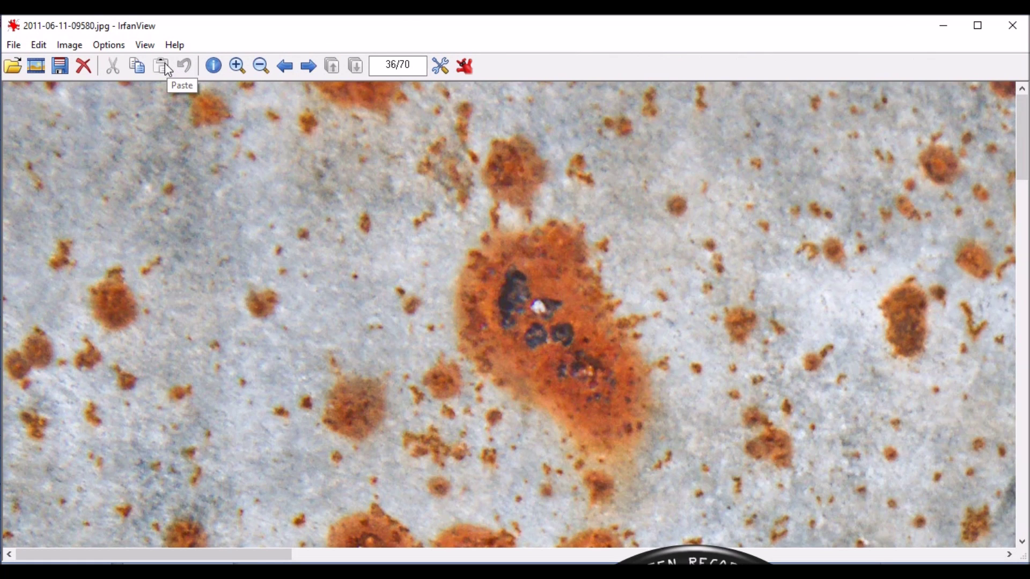
Zoom out on the rust texture, convert it to greyscale, and open Color corrections.
{"action": "left_click", "coordinate": [260, 67]}
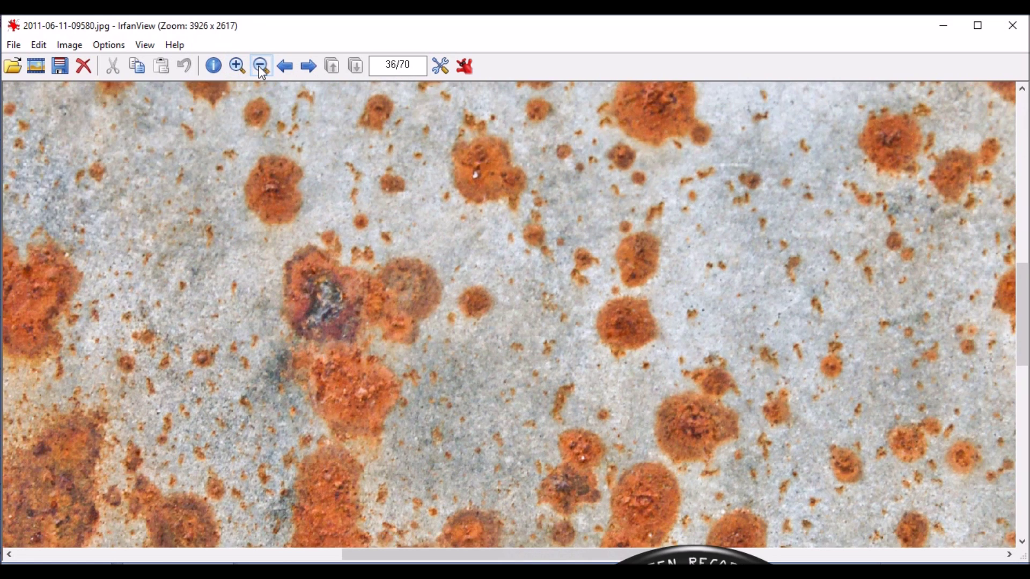
{"action": "left_click", "coordinate": [260, 67]}
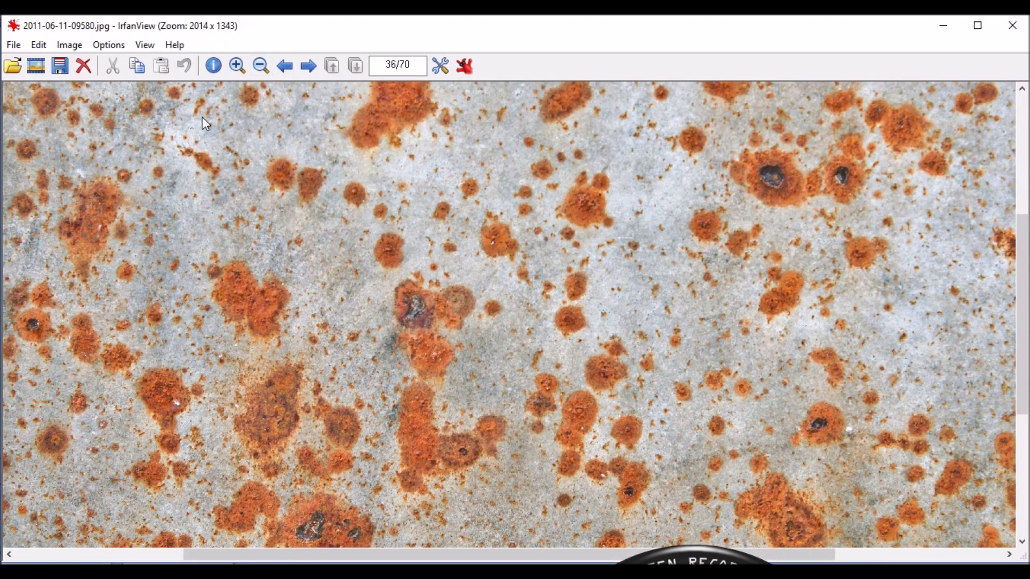
{"action": "key", "text": "ctrl+g"}
{"action": "key", "text": "shift+g"}
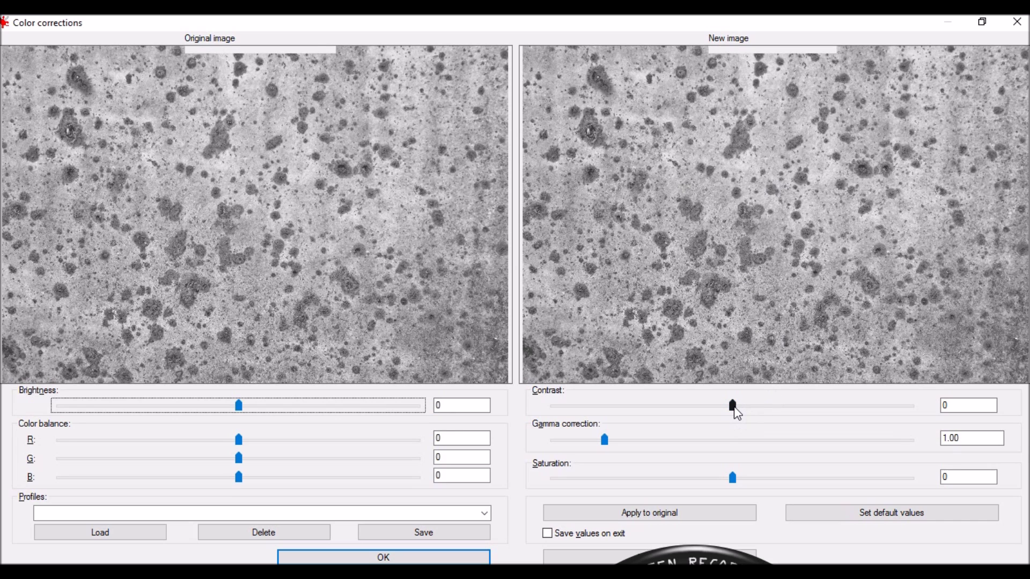
Apply contrast 118 and brightness -58 to get solid black spots on white.
{"action": "left_click_drag", "start_coordinate": [735, 408], "coordinate": [853, 398]}
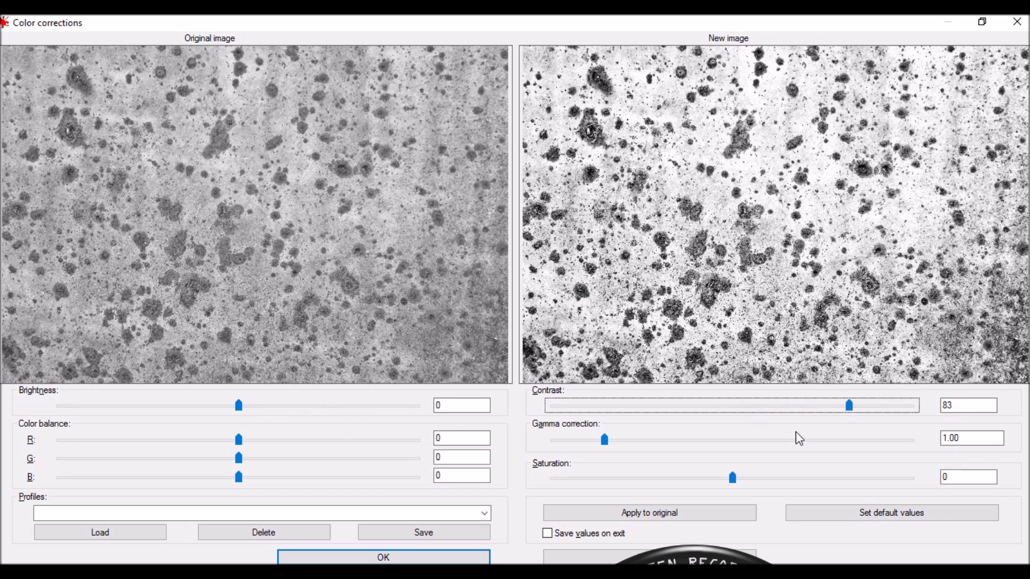
{"action": "left_click_drag", "start_coordinate": [239, 406], "coordinate": [197, 406]}
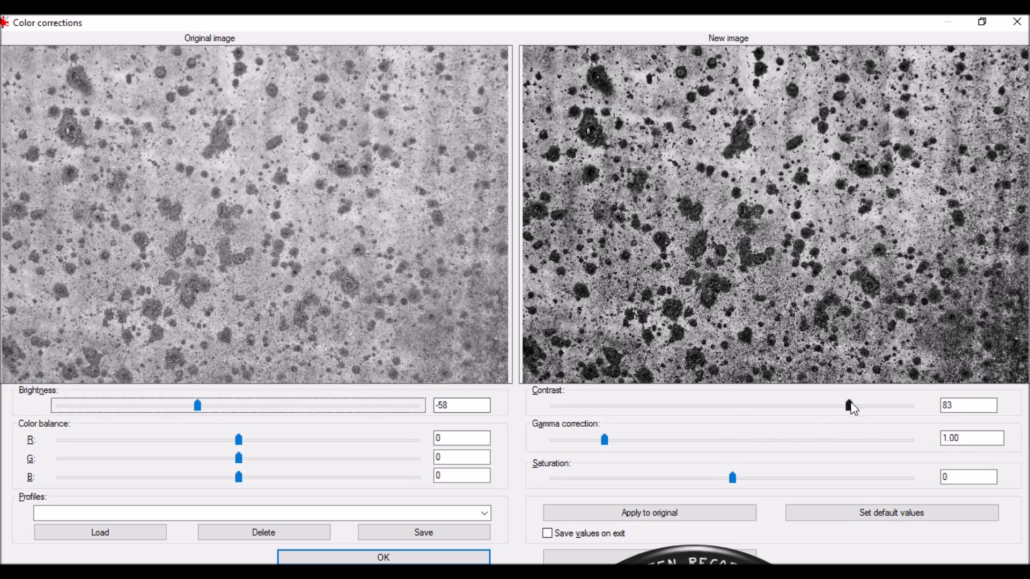
{"action": "left_click_drag", "start_coordinate": [849, 406], "coordinate": [899, 405]}
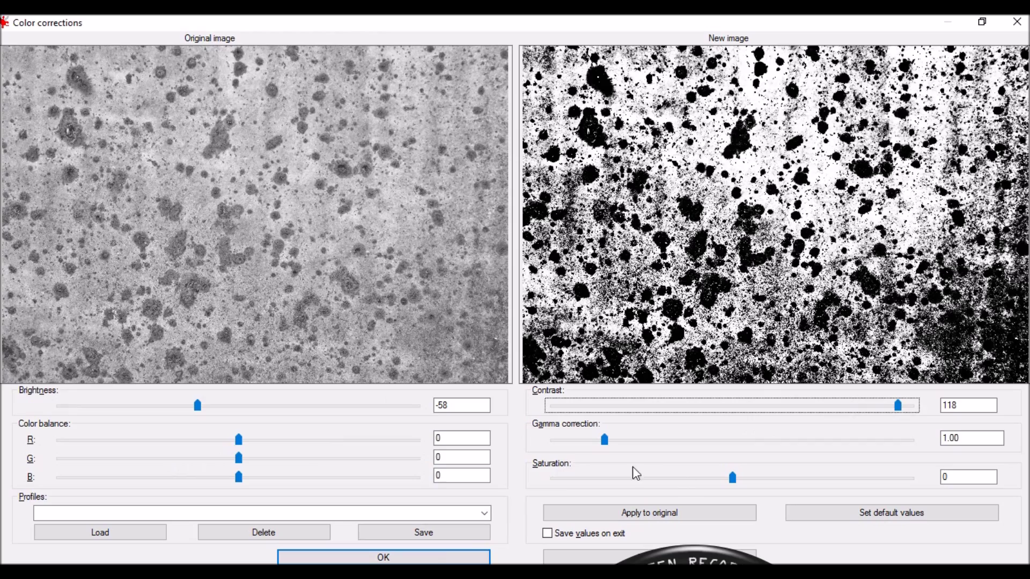
{"action": "left_click", "coordinate": [436, 558]}
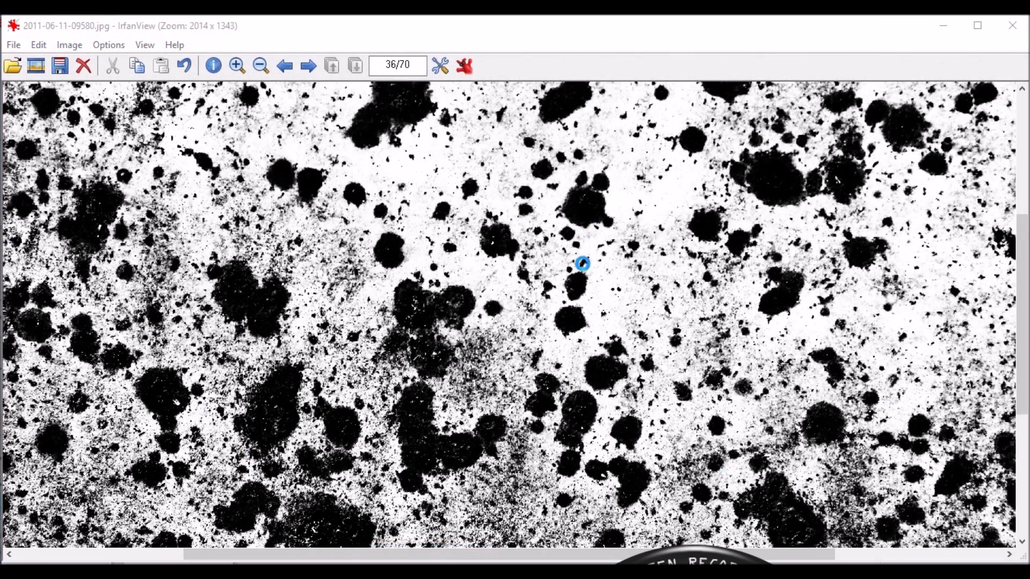
{"action": "key", "text": "ctrl+s"}
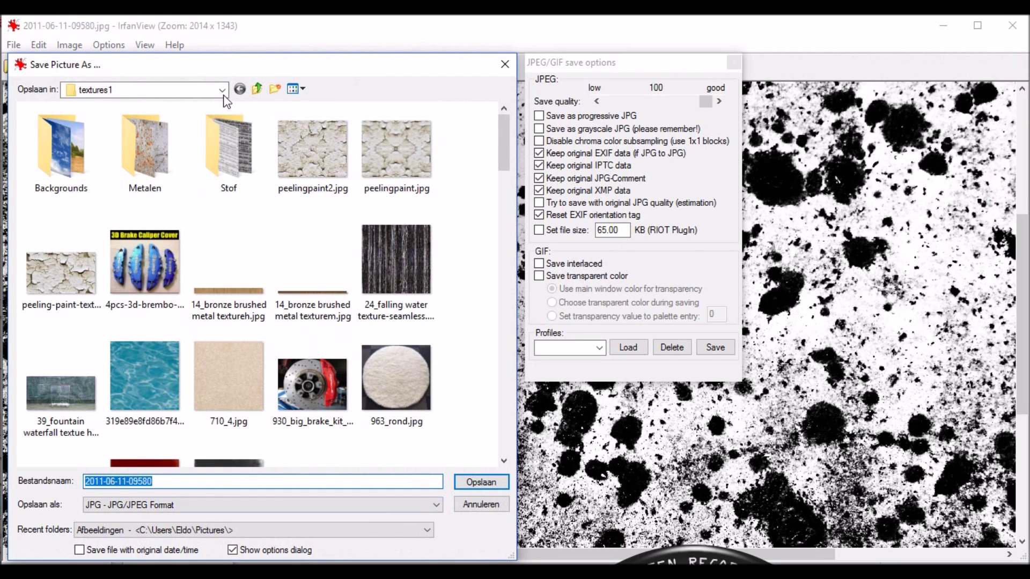
{"action": "double_click", "coordinate": [145, 150]}
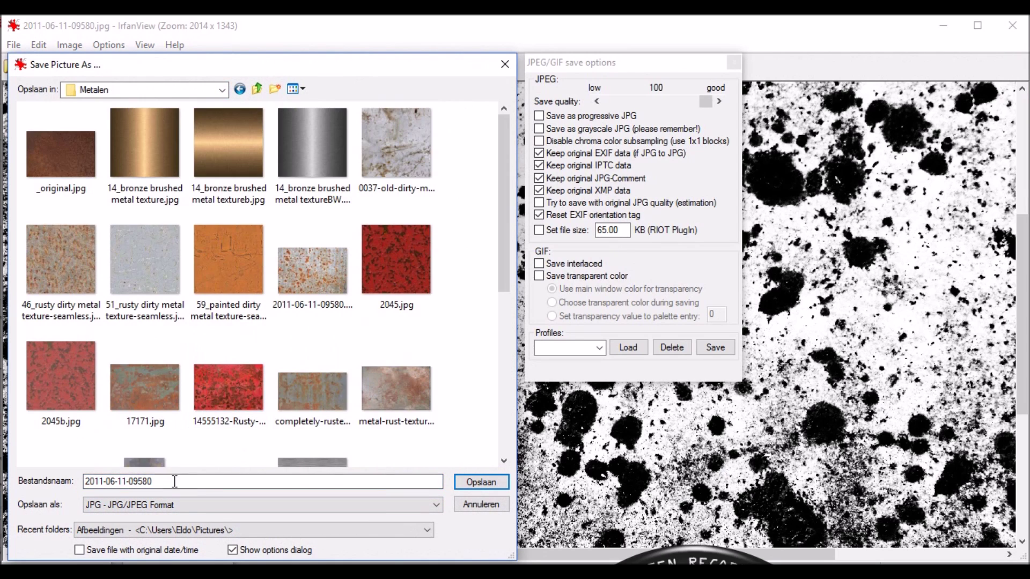
{"action": "left_click", "coordinate": [164, 481]}
{"action": "type", "text": "b"}
{"action": "left_click", "coordinate": [487, 485]}
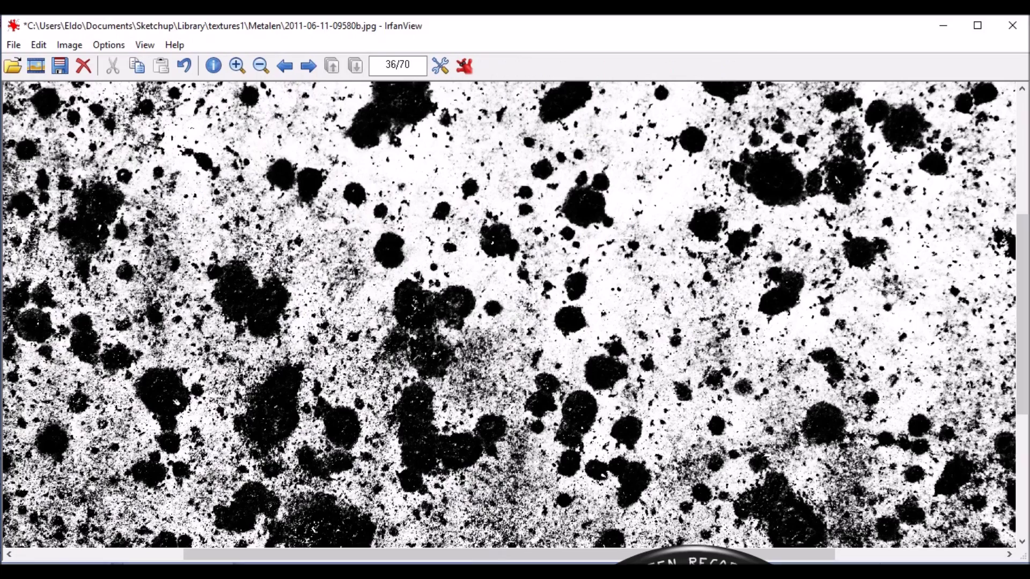
{"action": "left_click", "coordinate": [499, 572]}
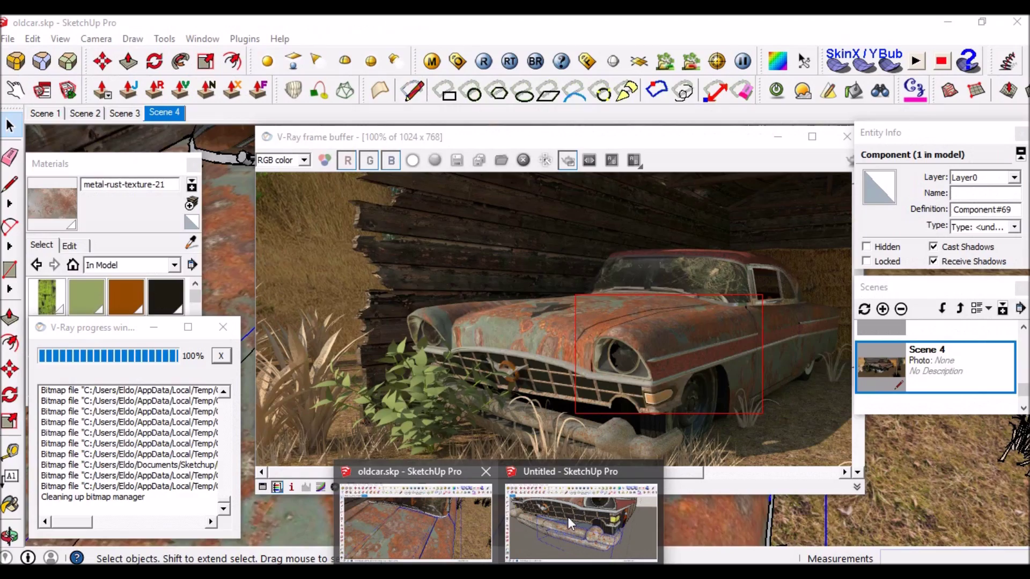
{"action": "key", "text": "alt+Tab"}
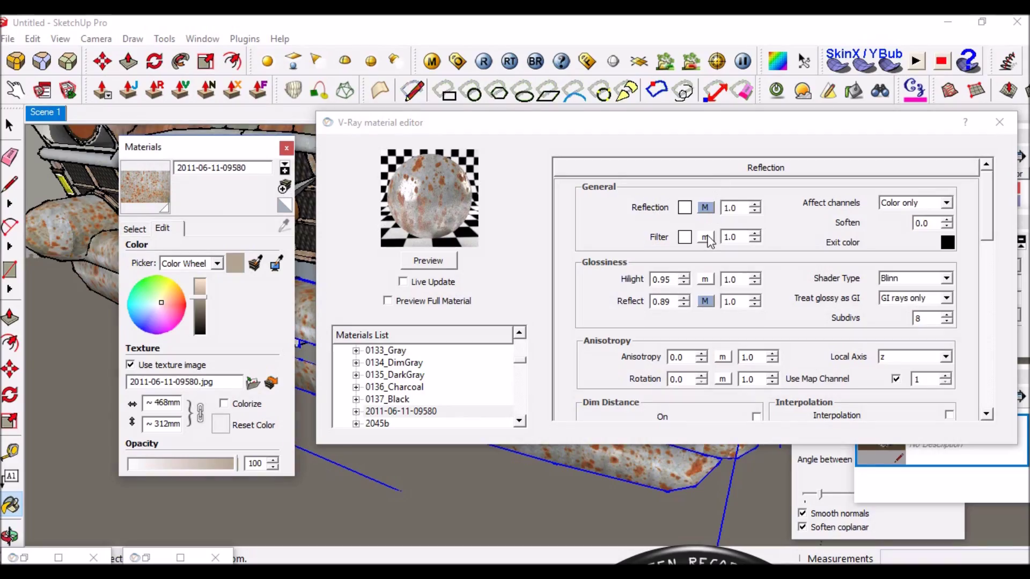
{"action": "left_click", "coordinate": [705, 300]}
{"action": "left_click", "coordinate": [523, 190]}
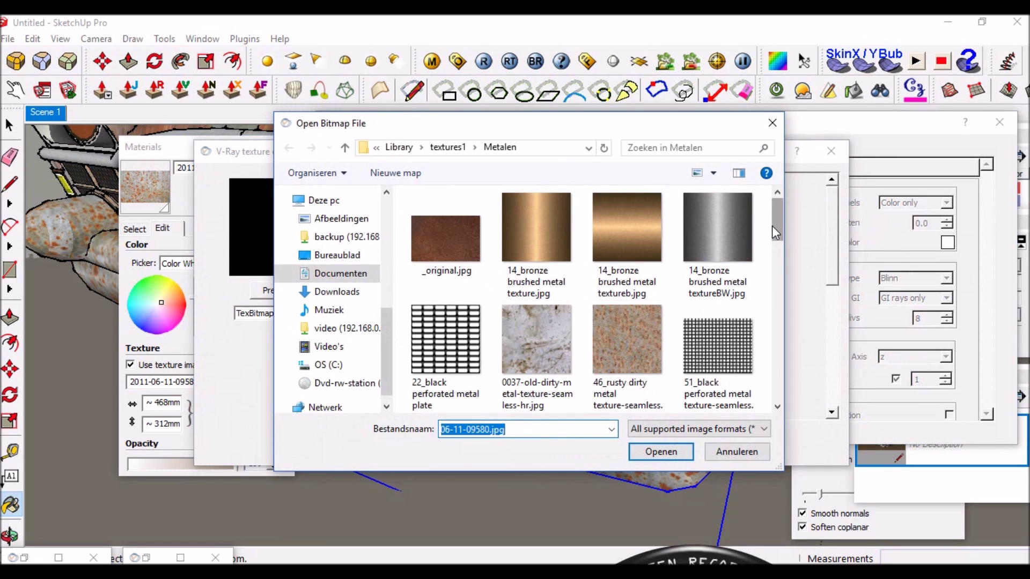
{"action": "mouse_move", "coordinate": [778, 234]}
{"action": "left_mouse_down"}
{"action": "mouse_move", "coordinate": [778, 275]}
{"action": "mouse_move", "coordinate": [776, 263]}
{"action": "left_mouse_up"}
{"action": "left_click", "coordinate": [705, 252]}
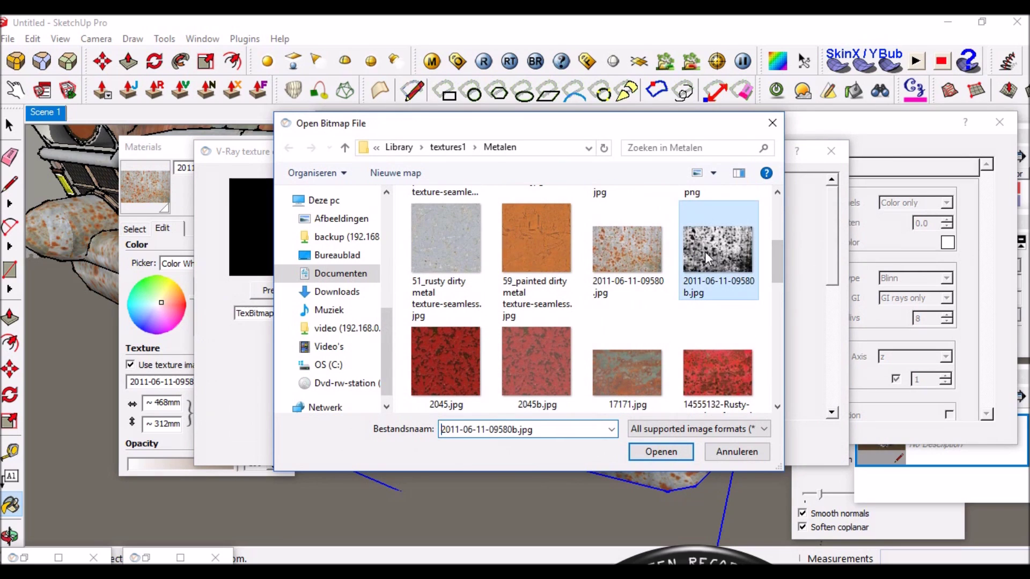
{"action": "left_click", "coordinate": [661, 455]}
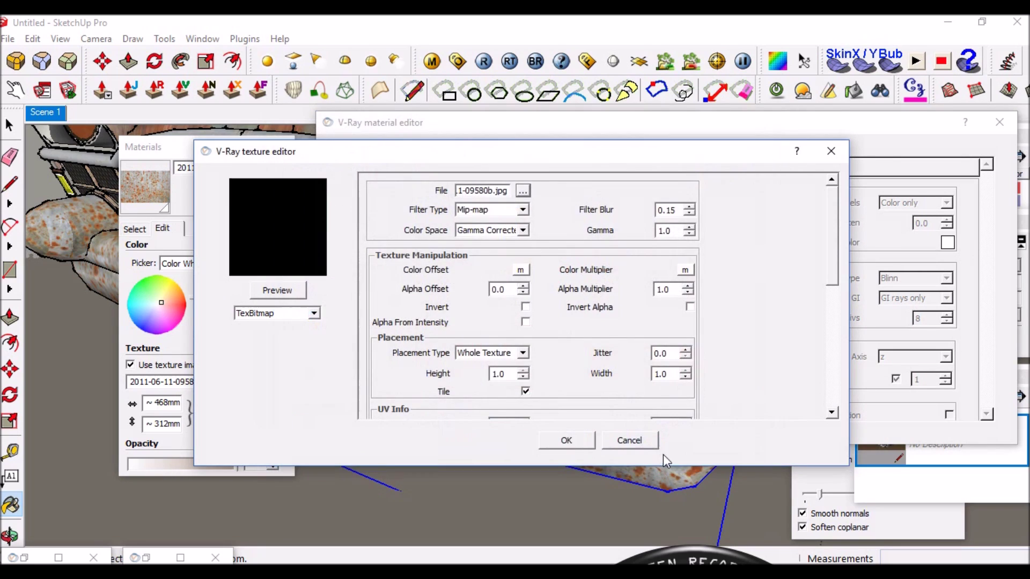
{"action": "left_click", "coordinate": [568, 441]}
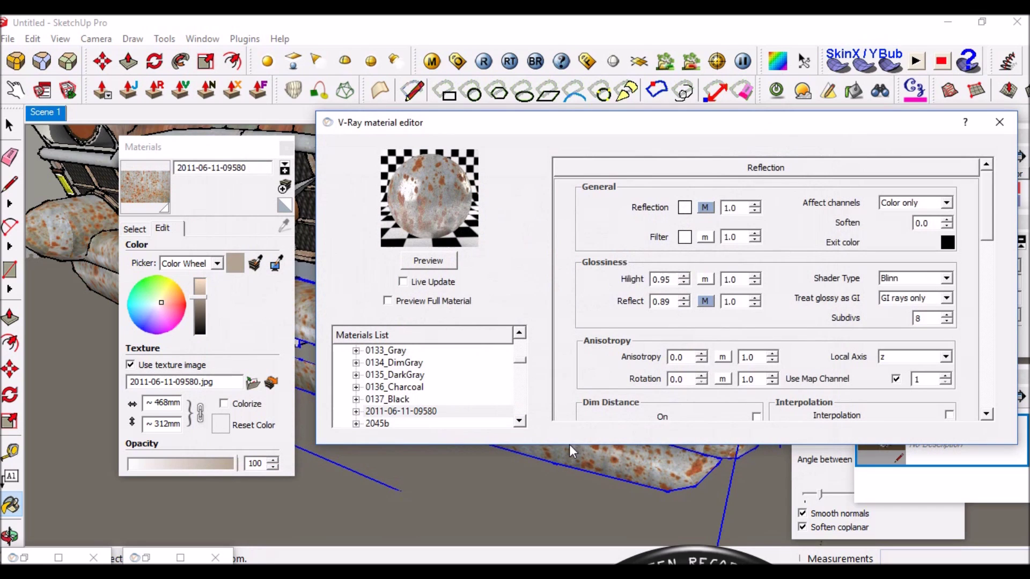
{"action": "left_click", "coordinate": [434, 266]}
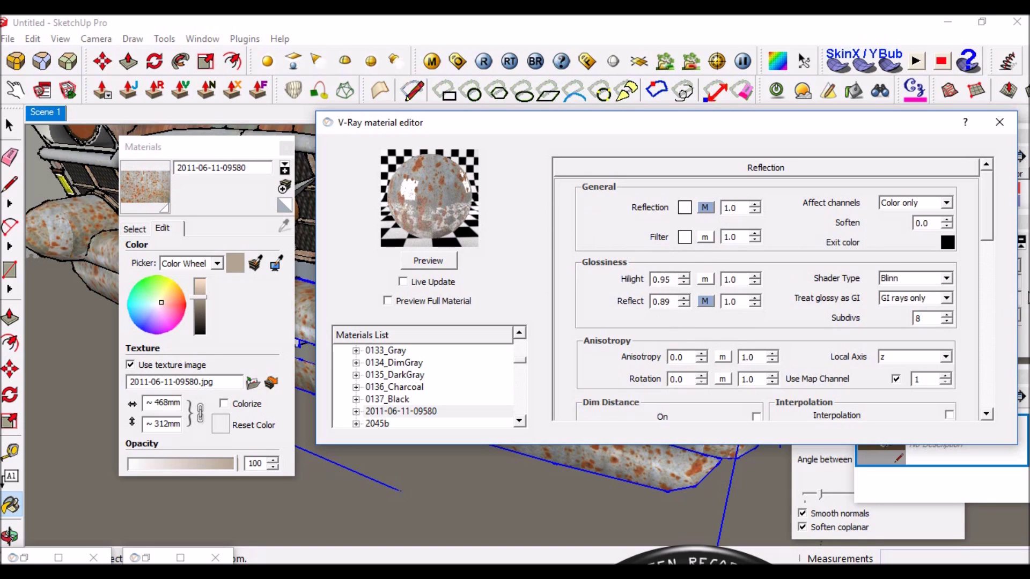
Enable Bump with a TexBitmap of the original 2011-06-11-09580.jpg rust image.
{"action": "left_click_drag", "start_coordinate": [989, 224], "coordinate": [987, 393]}
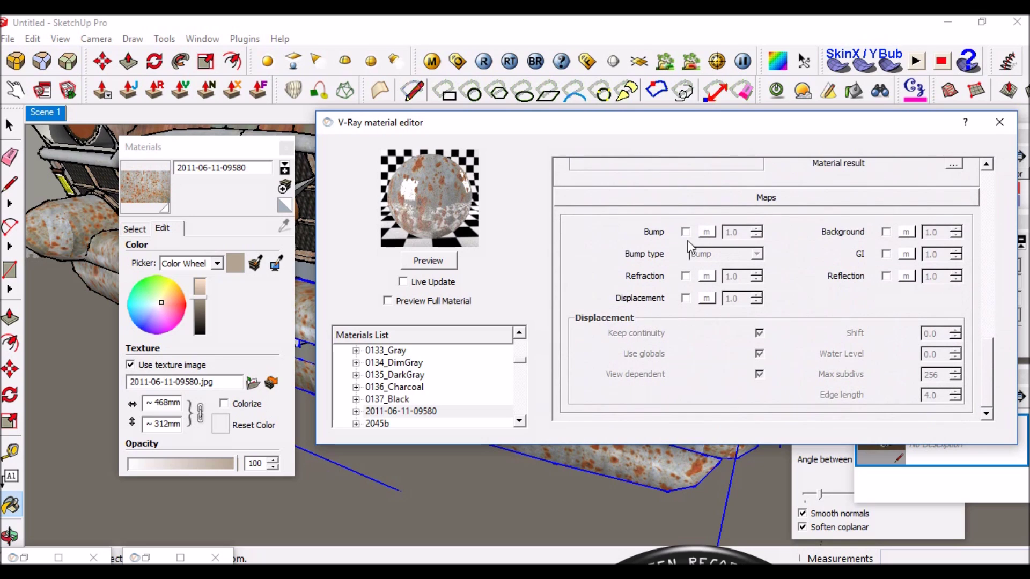
{"action": "left_click", "coordinate": [685, 231]}
{"action": "left_click", "coordinate": [707, 232]}
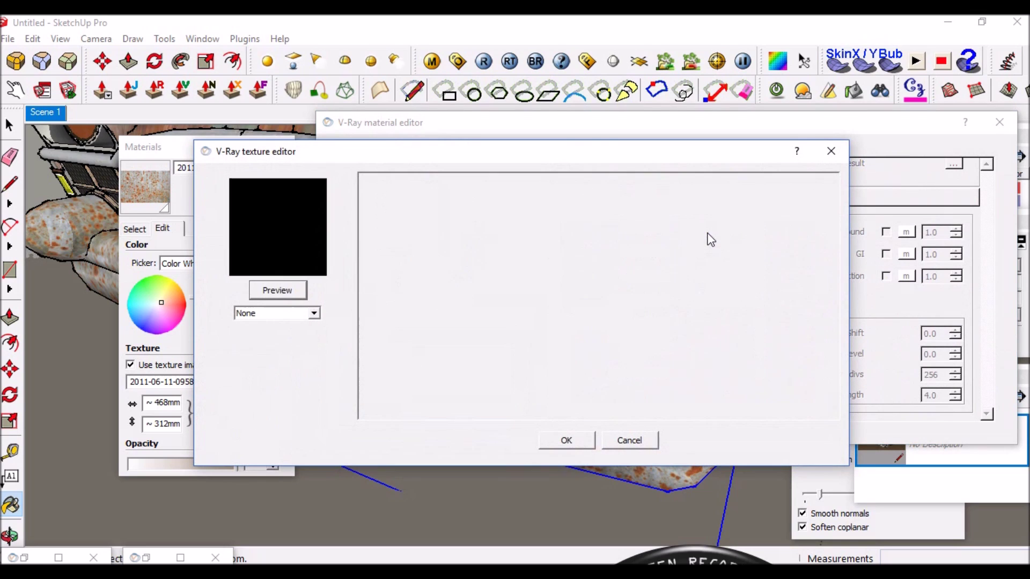
{"action": "left_click", "coordinate": [317, 315]}
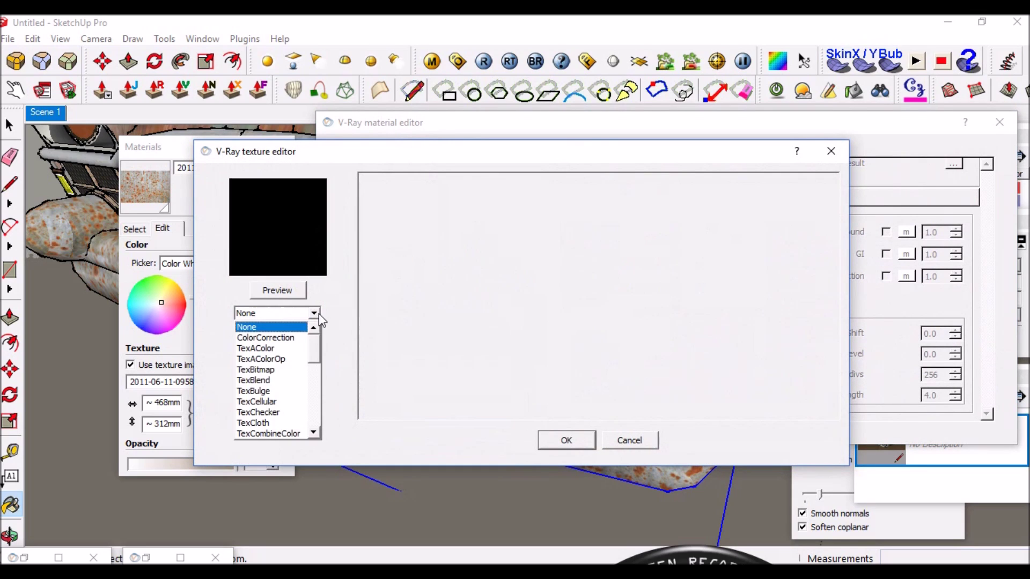
{"action": "left_click", "coordinate": [264, 371]}
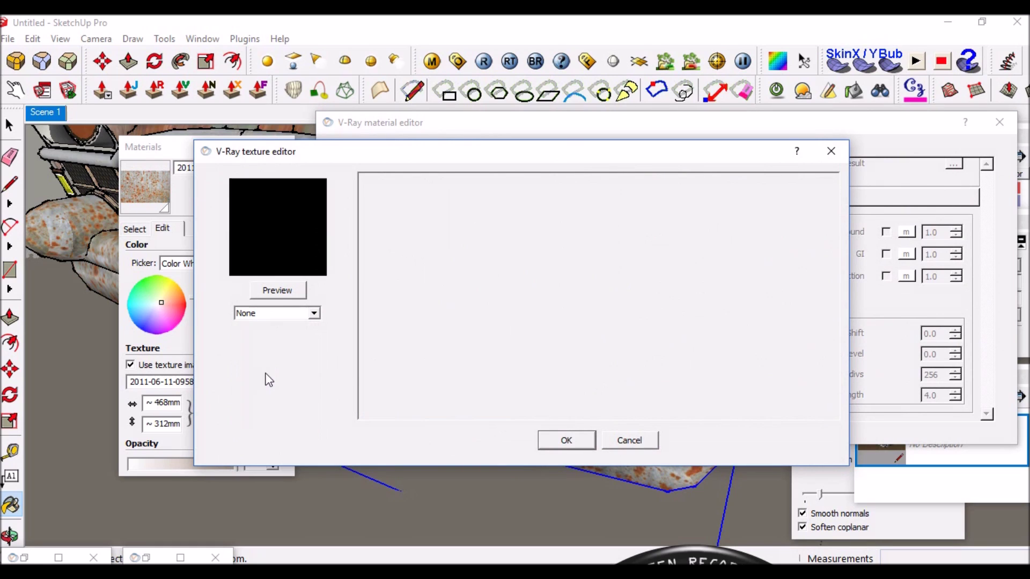
{"action": "left_click_drag", "start_coordinate": [504, 131], "coordinate": [502, 173]}
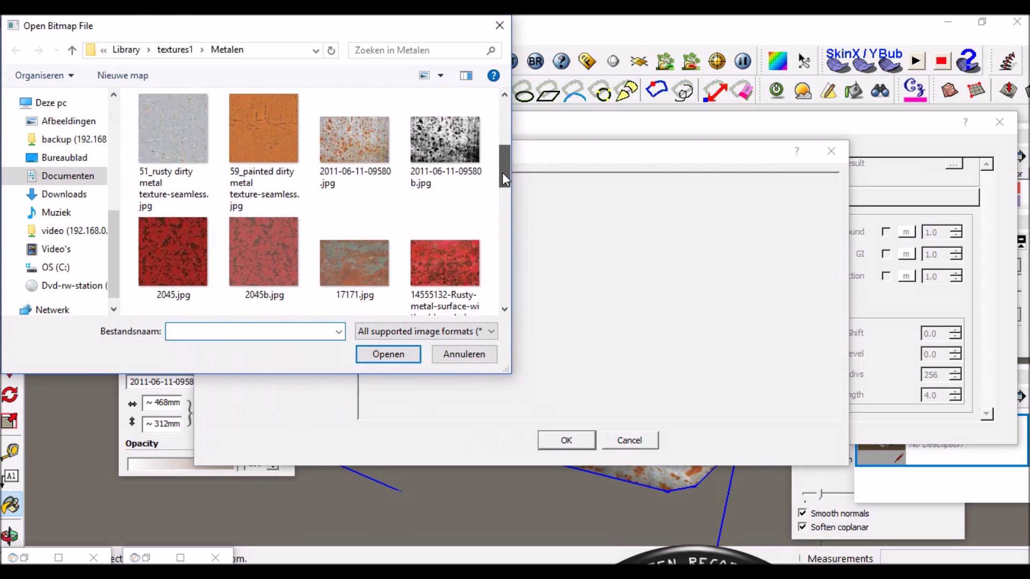
{"action": "left_click", "coordinate": [336, 140]}
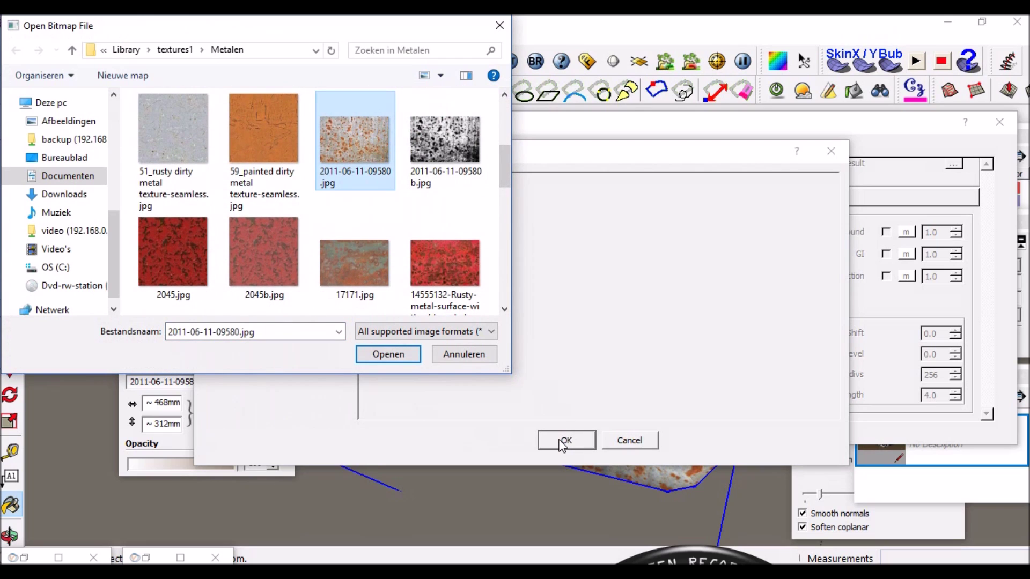
{"action": "left_click", "coordinate": [388, 355]}
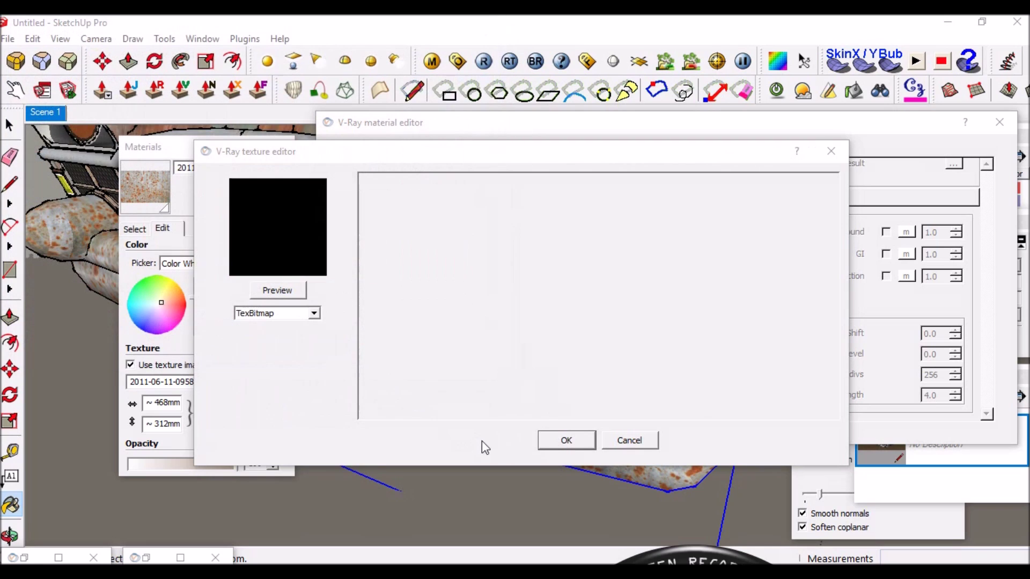
{"action": "left_click", "coordinate": [553, 442]}
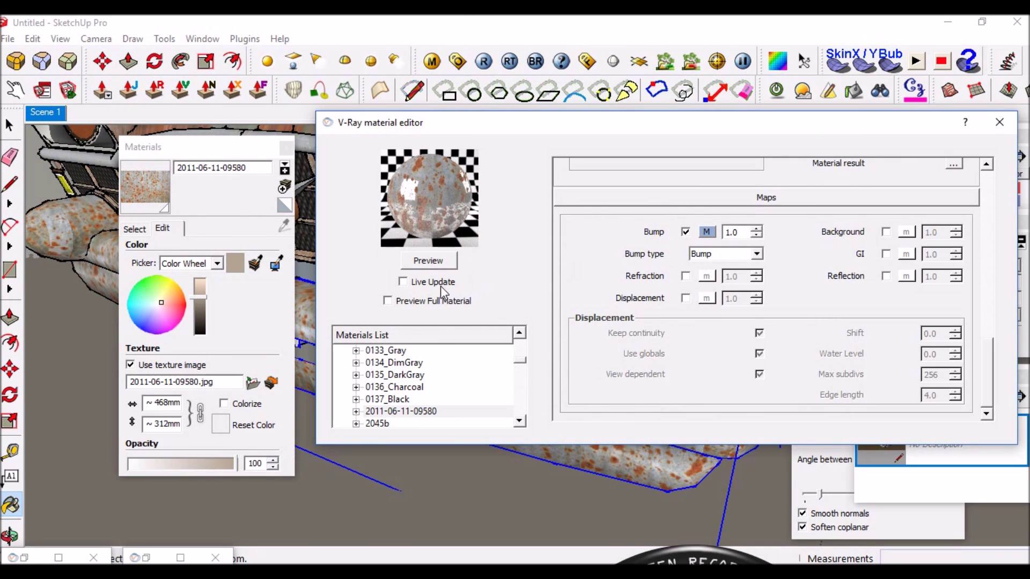
Set the bump amount to 0.2, preview it, and close the V-Ray editor.
{"action": "double_click", "coordinate": [745, 232]}
{"action": "left_click", "coordinate": [430, 267]}
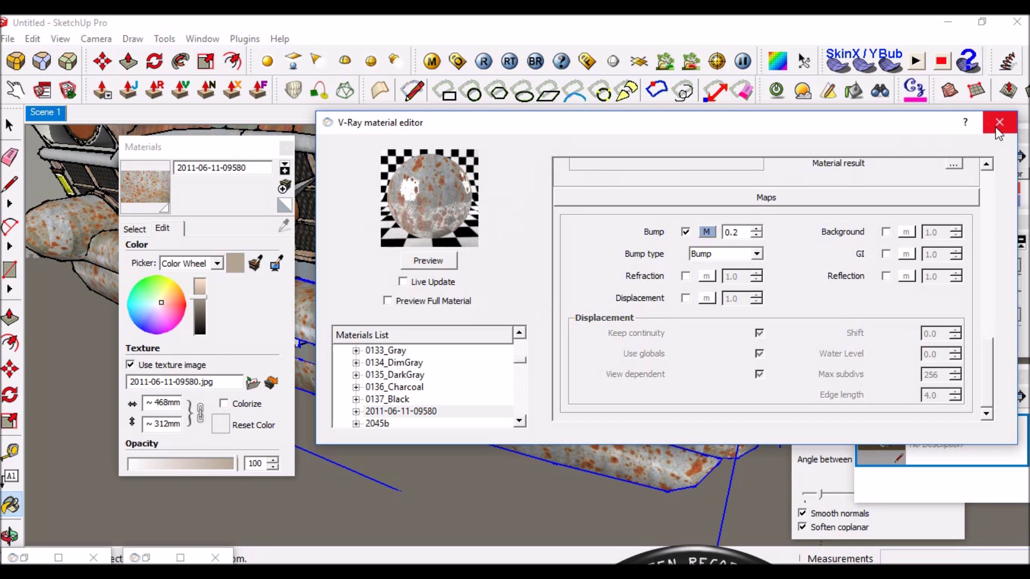
{"action": "left_click", "coordinate": [996, 130]}
{"action": "scroll", "coordinate": [612, 303], "scroll_direction": "up", "scroll_amount": 2}
{"action": "scroll", "coordinate": [574, 246], "scroll_direction": "up", "scroll_amount": 3}
{"action": "scroll", "coordinate": [570, 269], "scroll_direction": "up", "scroll_amount": 2}
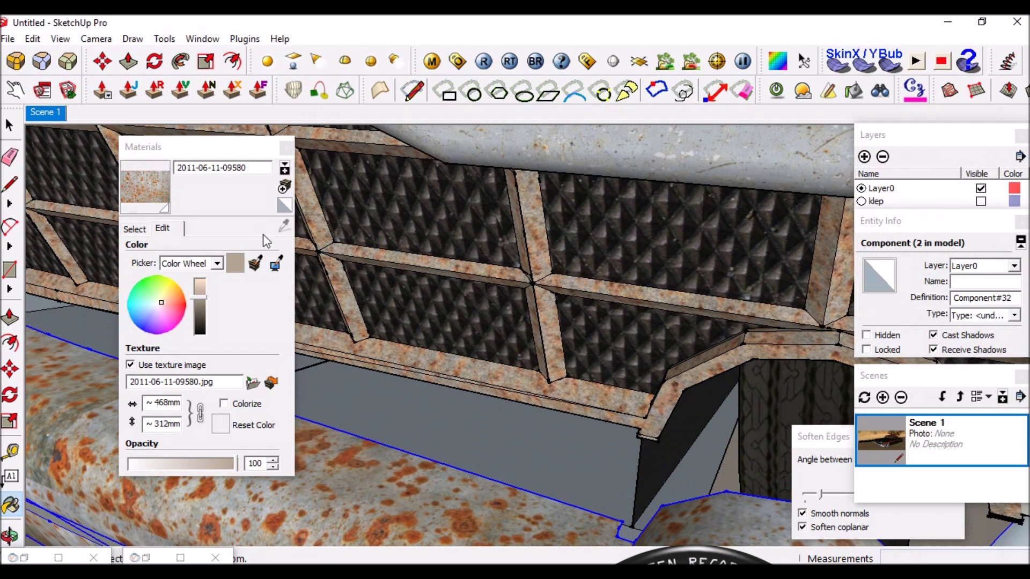
Sample the rusty dirty metal material and open its V-Ray settings.
{"action": "left_click", "coordinate": [133, 228]}
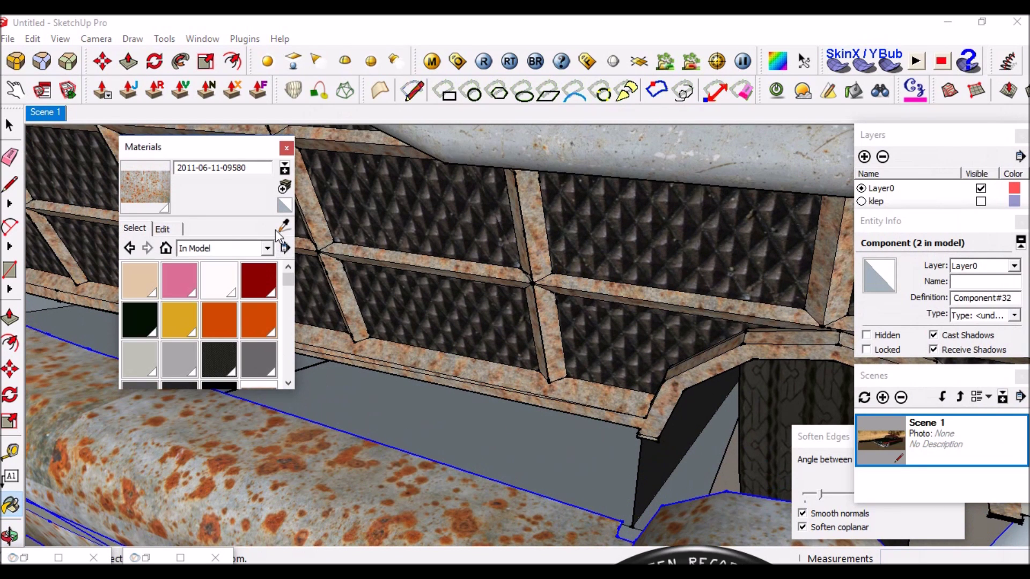
{"action": "left_click", "coordinate": [376, 205]}
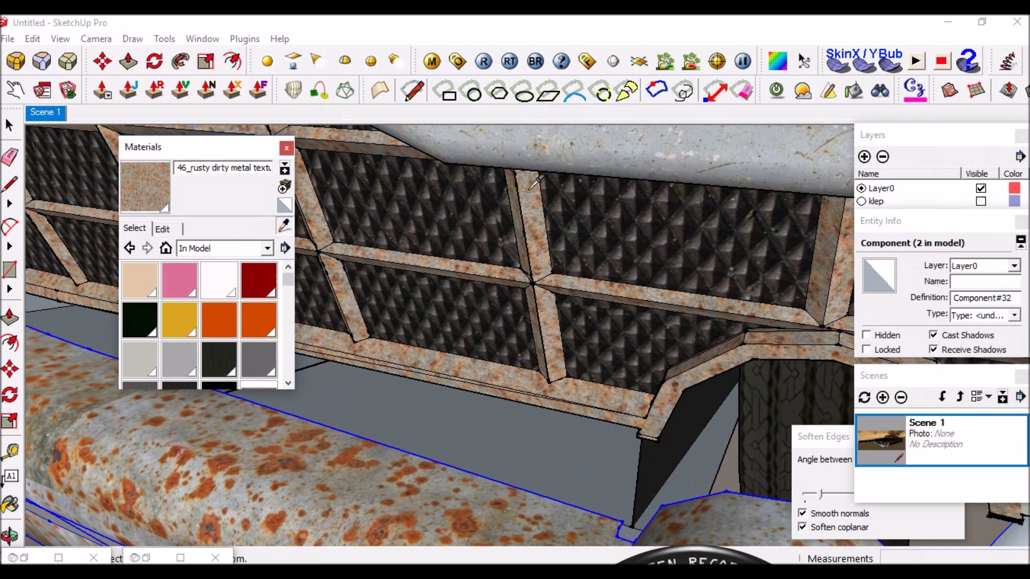
{"action": "left_click", "coordinate": [432, 60]}
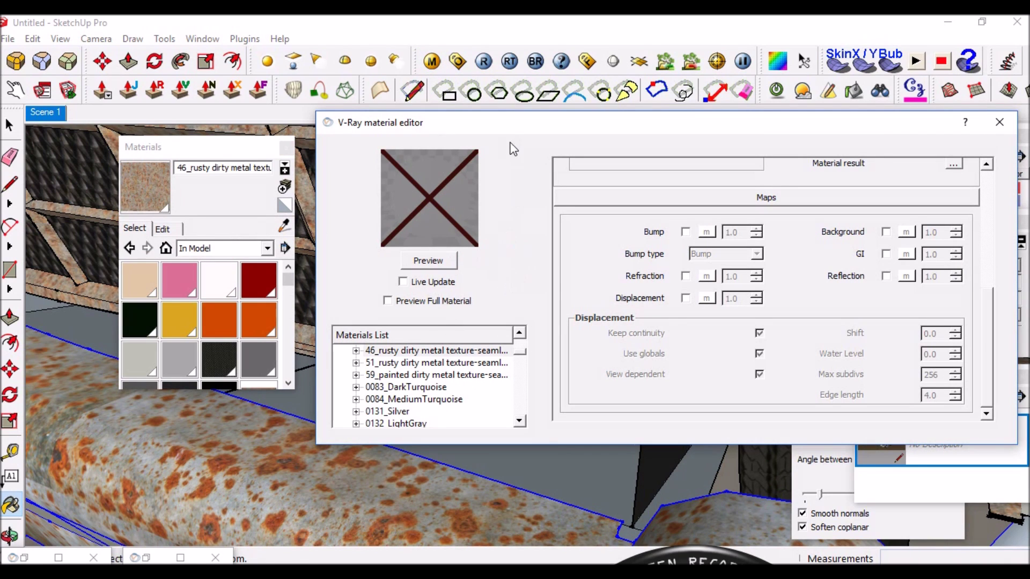
{"action": "left_click_drag", "start_coordinate": [516, 127], "coordinate": [490, 170]}
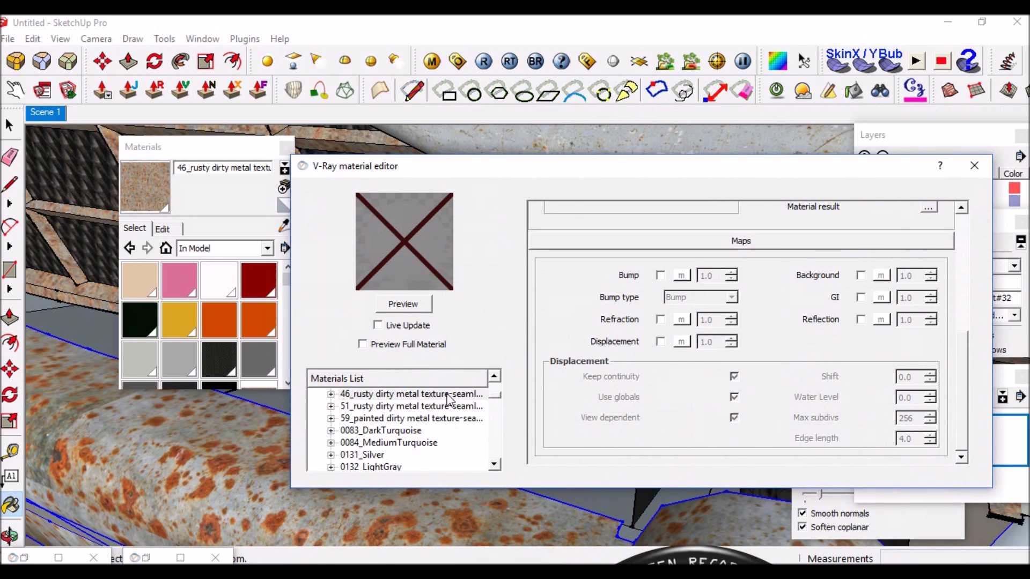
Enable Bump using a TexBitmap of 46_rusty dirty metal texture-seamless.jpg.
{"action": "left_click", "coordinate": [660, 275]}
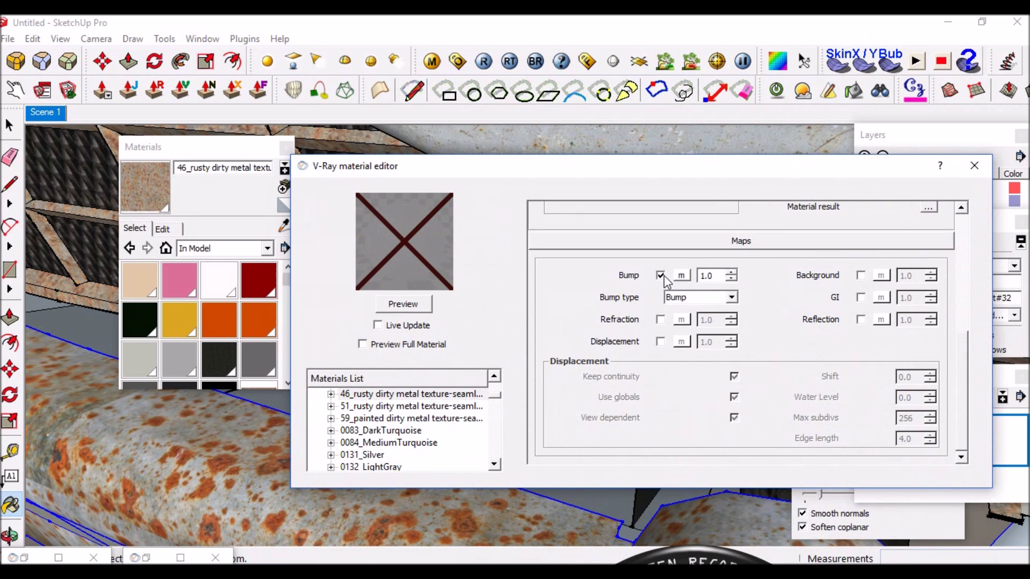
{"action": "left_click", "coordinate": [681, 275]}
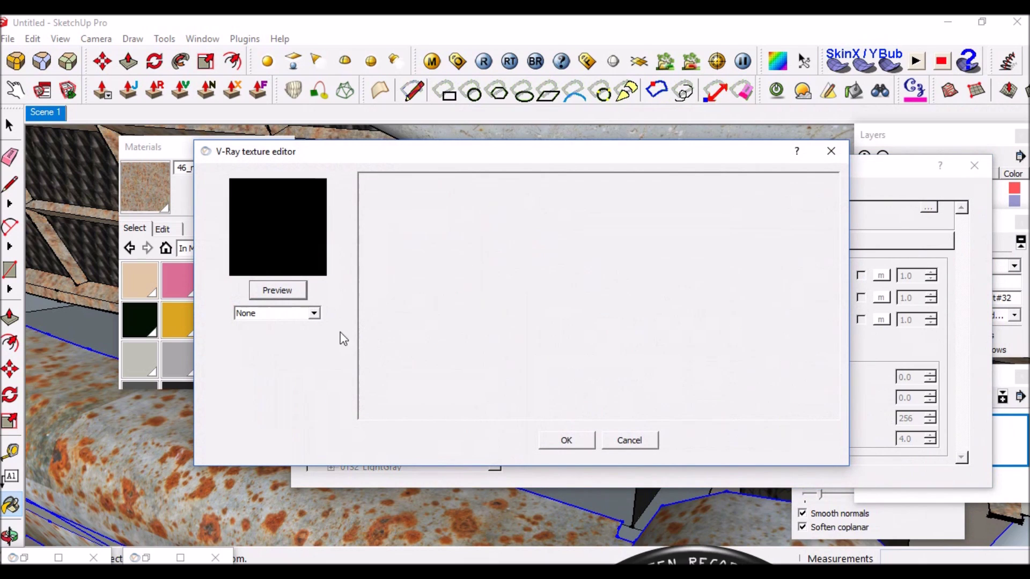
{"action": "left_click", "coordinate": [314, 313]}
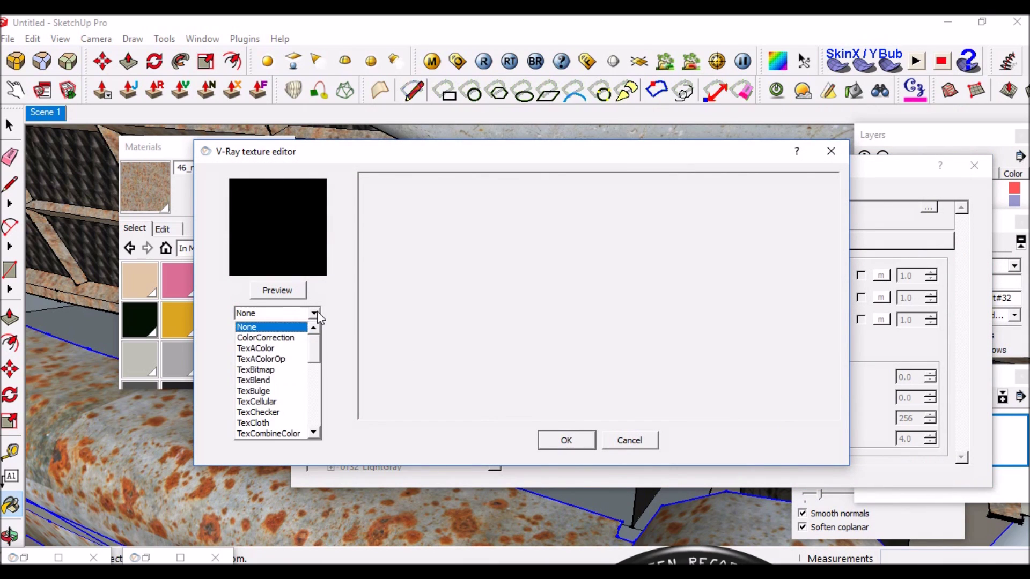
{"action": "left_click", "coordinate": [269, 373]}
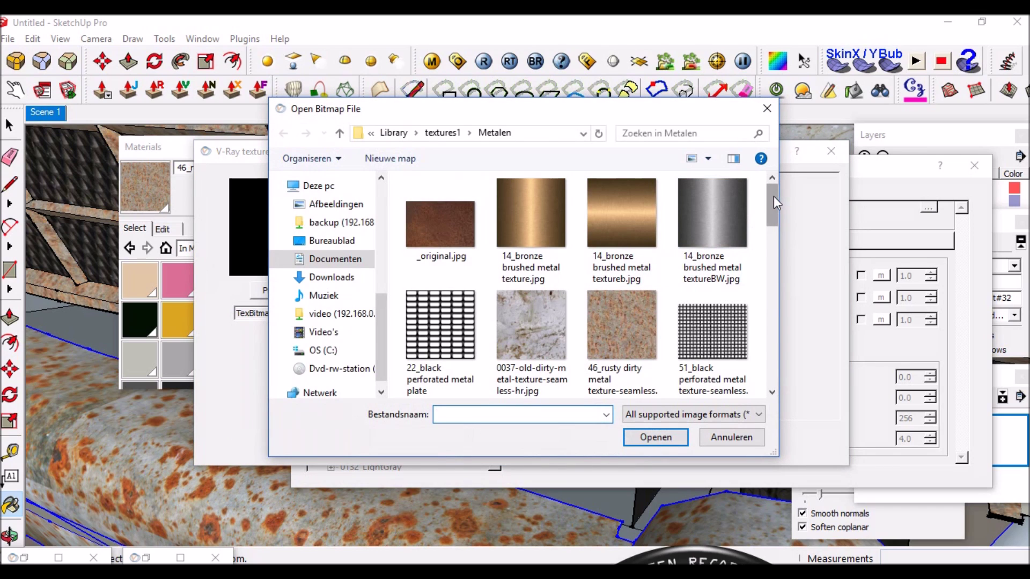
{"action": "left_click_drag", "start_coordinate": [774, 195], "coordinate": [773, 199]}
{"action": "left_click", "coordinate": [622, 312]}
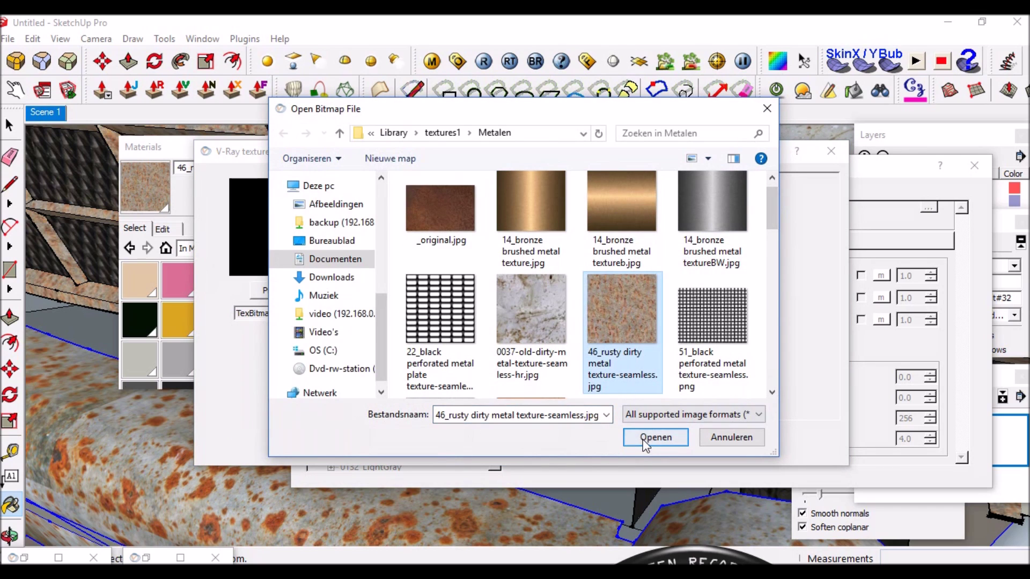
{"action": "left_click", "coordinate": [647, 439]}
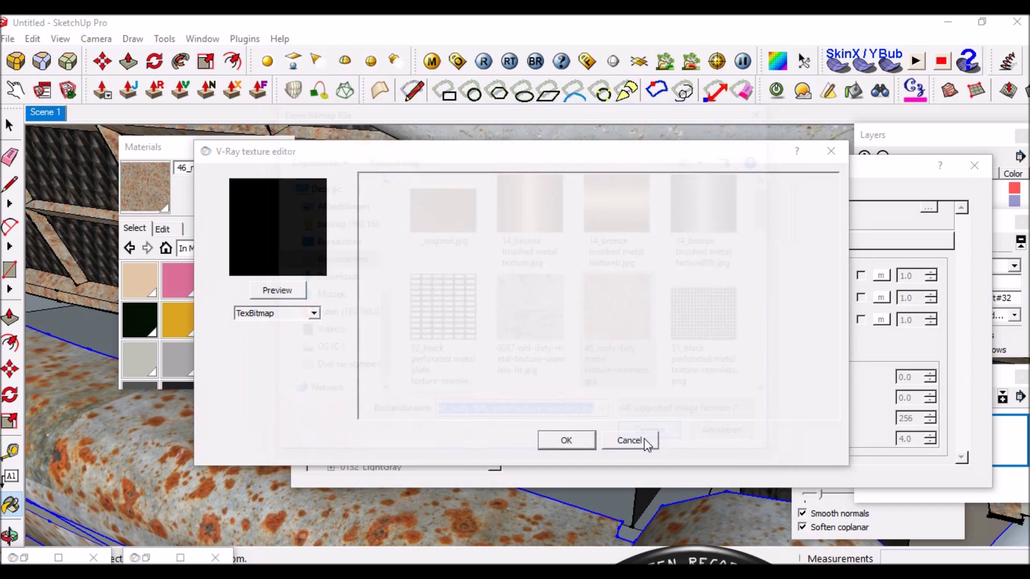
{"action": "left_click", "coordinate": [564, 439]}
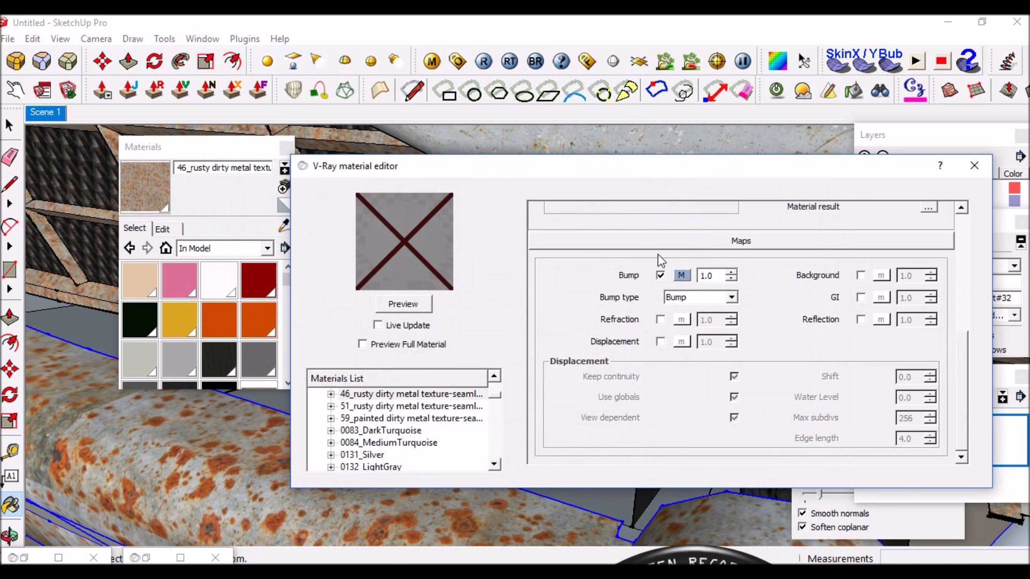
Move the editor aside and orbit to a side view of the hood and headlight.
{"action": "left_click_drag", "start_coordinate": [665, 166], "coordinate": [639, 293]}
{"action": "scroll", "coordinate": [612, 214], "scroll_direction": "down", "scroll_amount": 2}
{"action": "scroll", "coordinate": [533, 251], "scroll_direction": "down", "scroll_amount": 2}
{"action": "scroll", "coordinate": [533, 251], "scroll_direction": "down", "scroll_amount": 3}
{"action": "middle_click_drag", "start_coordinate": [533, 251], "coordinate": [613, 222]}
{"action": "scroll", "coordinate": [657, 149], "scroll_direction": "up", "scroll_amount": 3}
{"action": "middle_click_drag", "start_coordinate": [455, 172], "coordinate": [328, 227]}
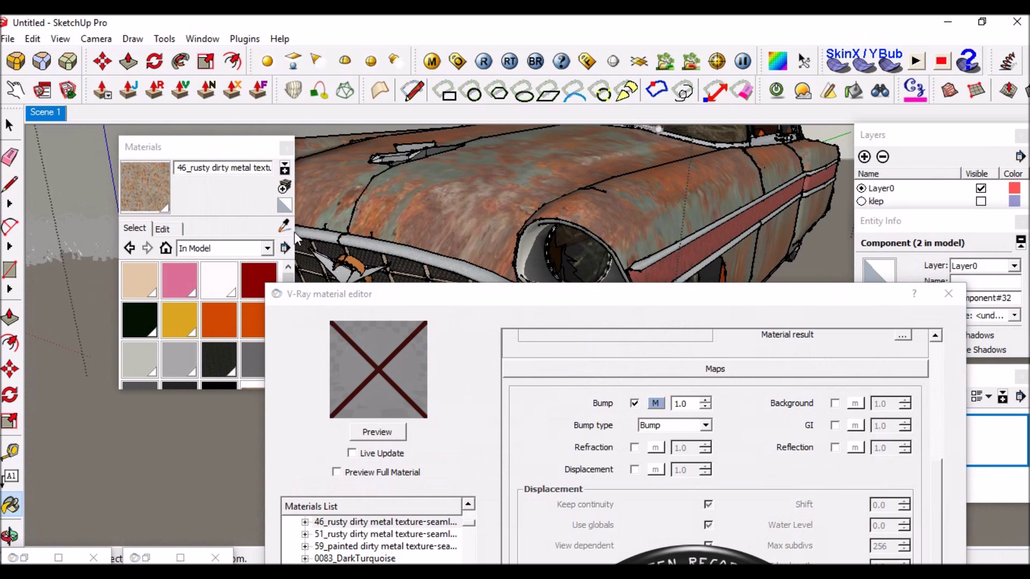
Sample the car body's 17171 rust material and render its preview.
{"action": "left_click", "coordinate": [284, 225]}
{"action": "left_click", "coordinate": [671, 207]}
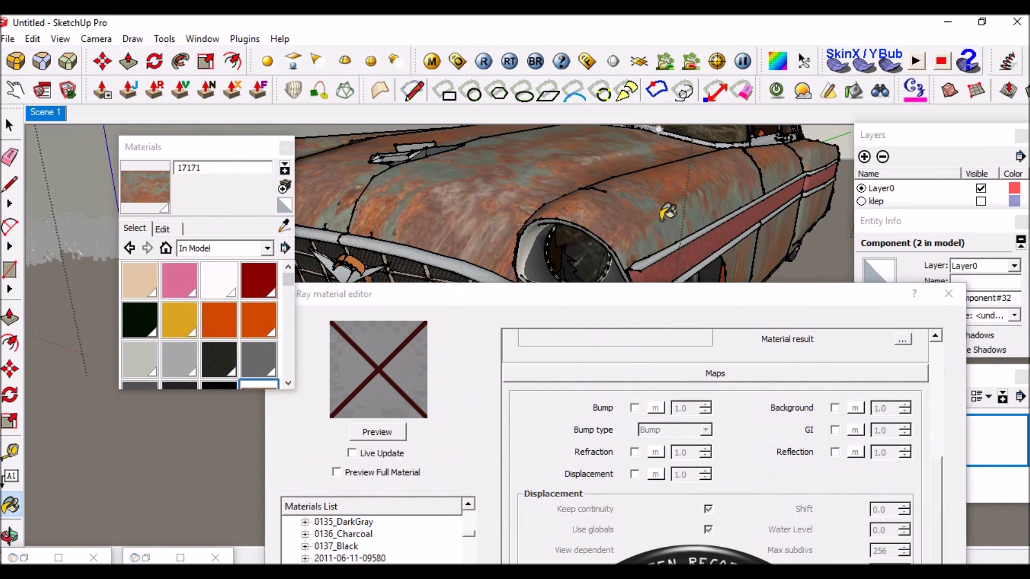
{"action": "left_click_drag", "start_coordinate": [563, 295], "coordinate": [575, 135]}
{"action": "left_click", "coordinate": [397, 271]}
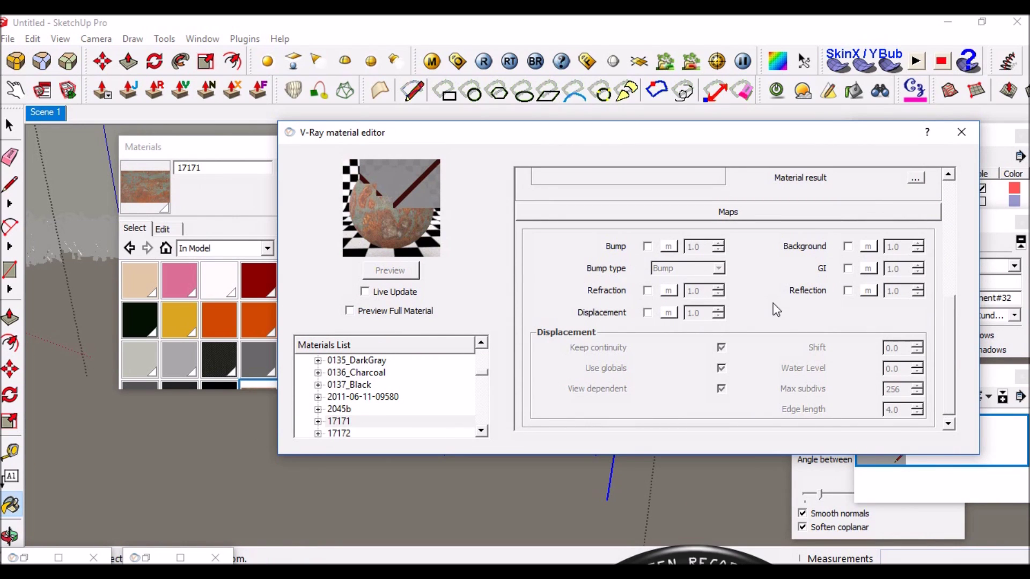
{"action": "scroll", "coordinate": [830, 235], "scroll_direction": "up", "scroll_amount": 5}
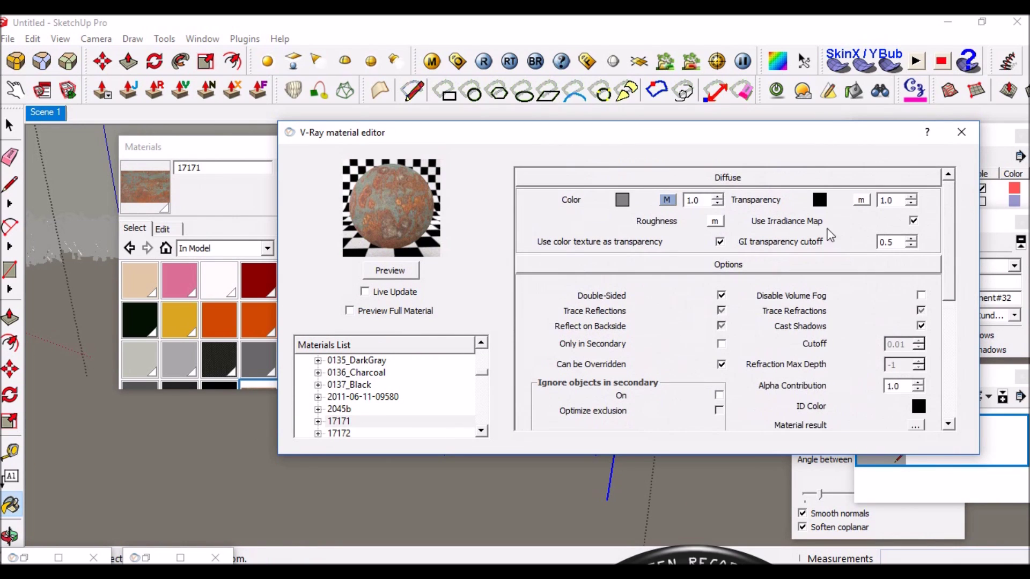
Add a reflection layer to 17171 with a Fresnel map at IOR 1.1.
{"action": "right_click", "coordinate": [352, 423]}
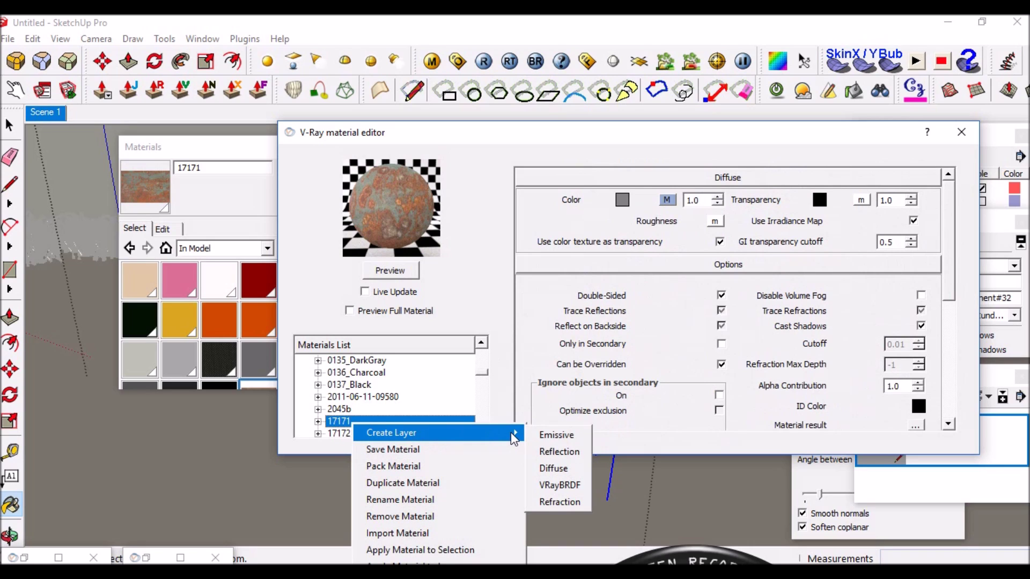
{"action": "left_click", "coordinate": [567, 449]}
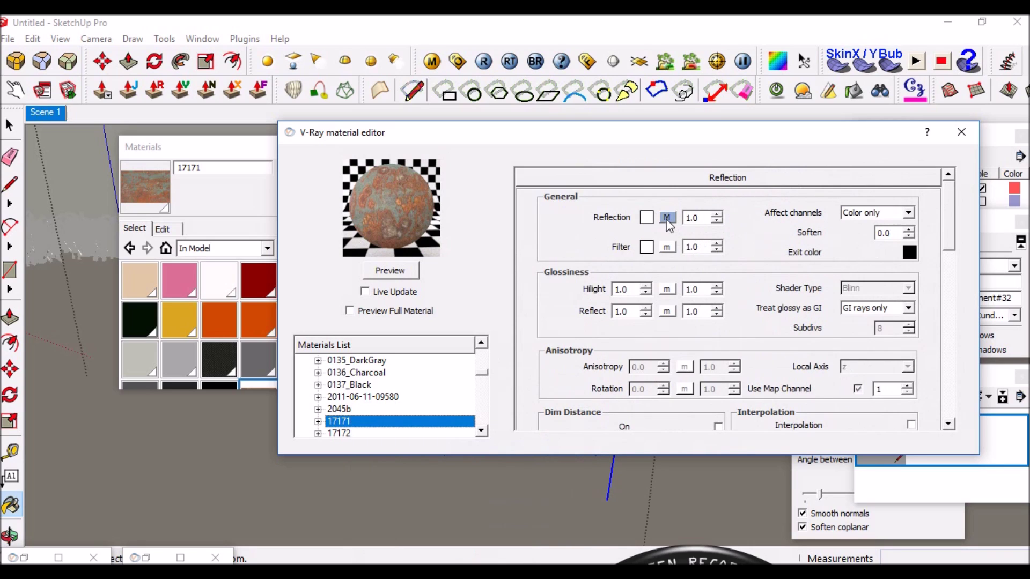
{"action": "left_click", "coordinate": [667, 217]}
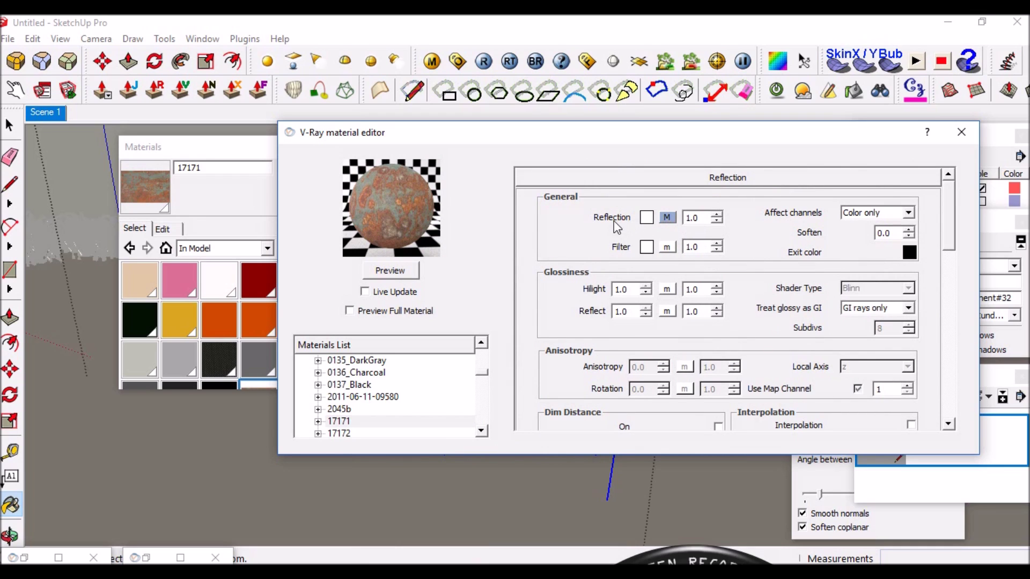
{"action": "left_click", "coordinate": [667, 216]}
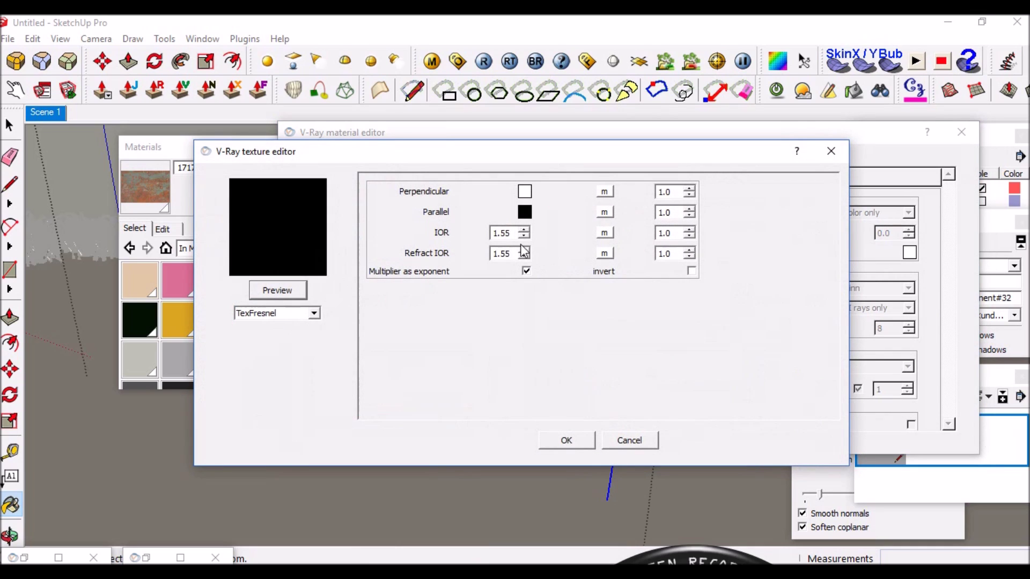
{"action": "left_click", "coordinate": [509, 235]}
{"action": "type", "text": "1"}
{"action": "left_click_drag", "start_coordinate": [501, 253], "coordinate": [527, 261]}
{"action": "type", "text": "1.1"}
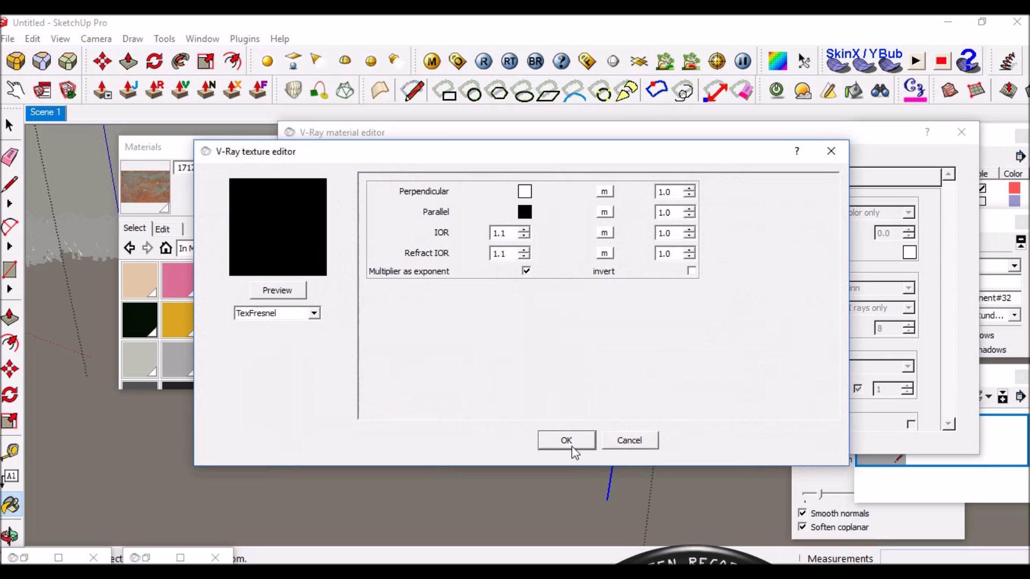
{"action": "left_click", "coordinate": [571, 443]}
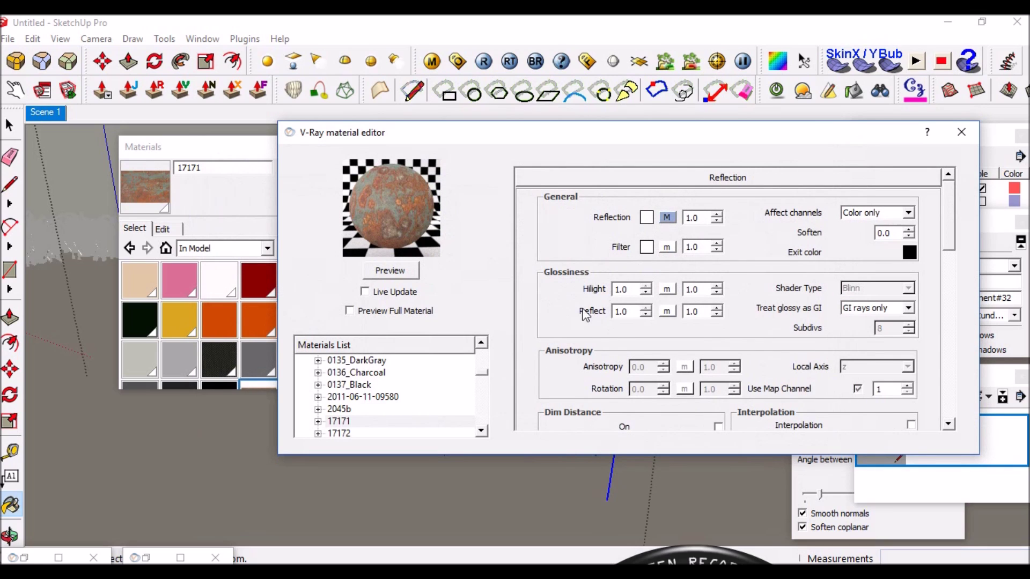
Set highlight glossiness 0.8 and reflect glossiness 0.7, then refresh the preview.
{"action": "mouse_move", "coordinate": [633, 293]}
{"action": "left_mouse_down"}
{"action": "mouse_move", "coordinate": [614, 299]}
{"action": "mouse_move", "coordinate": [614, 313]}
{"action": "left_mouse_up"}
{"action": "type", "text": ".7"}
{"action": "type", "text": "0.8"}
{"action": "left_click", "coordinate": [391, 272]}
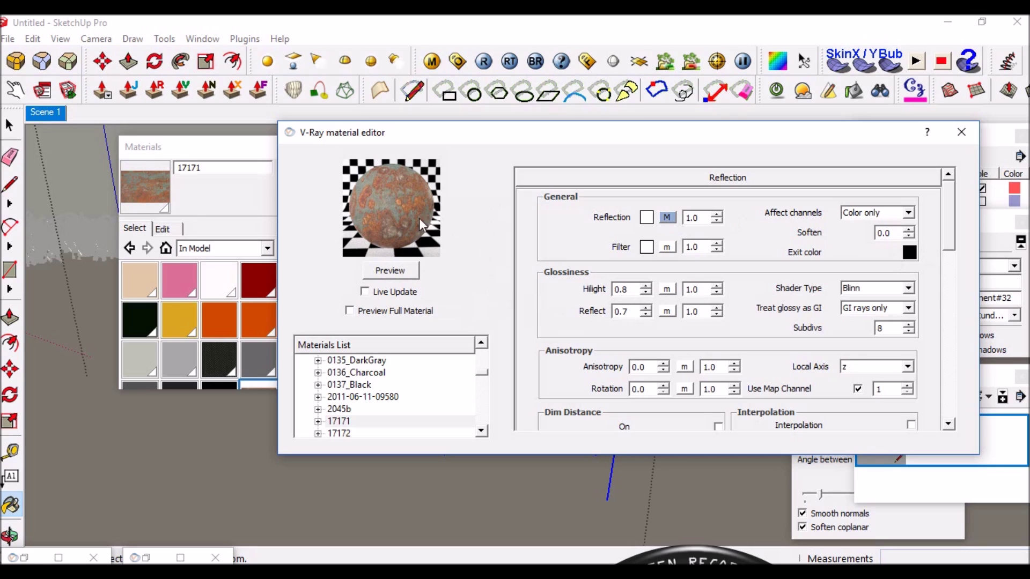
{"action": "left_click_drag", "start_coordinate": [952, 228], "coordinate": [949, 390]}
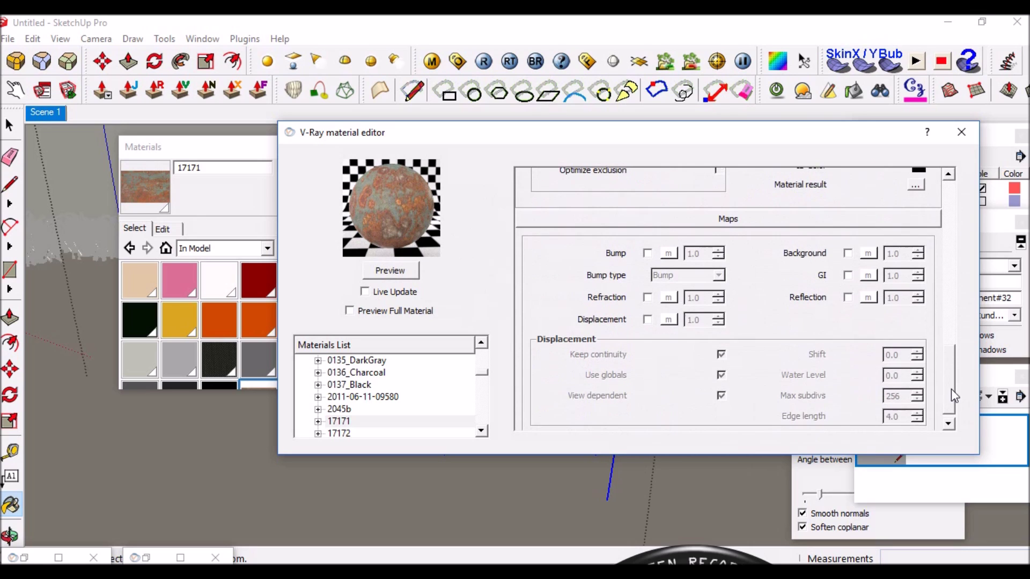
Enable Bump on 17171 with a TexBitmap of 17171.jpg at strength 0.4.
{"action": "left_click", "coordinate": [647, 253]}
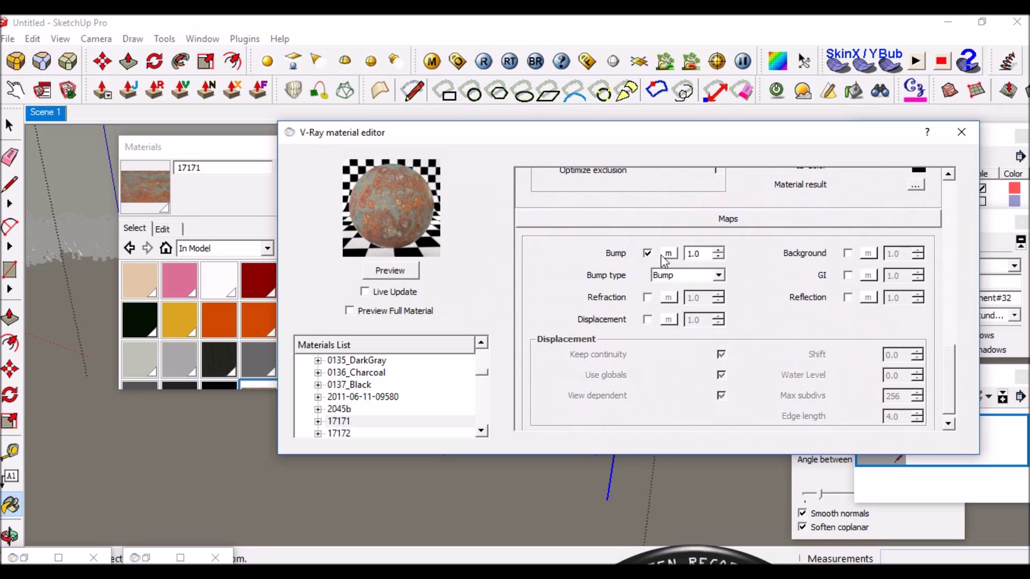
{"action": "left_click", "coordinate": [667, 253]}
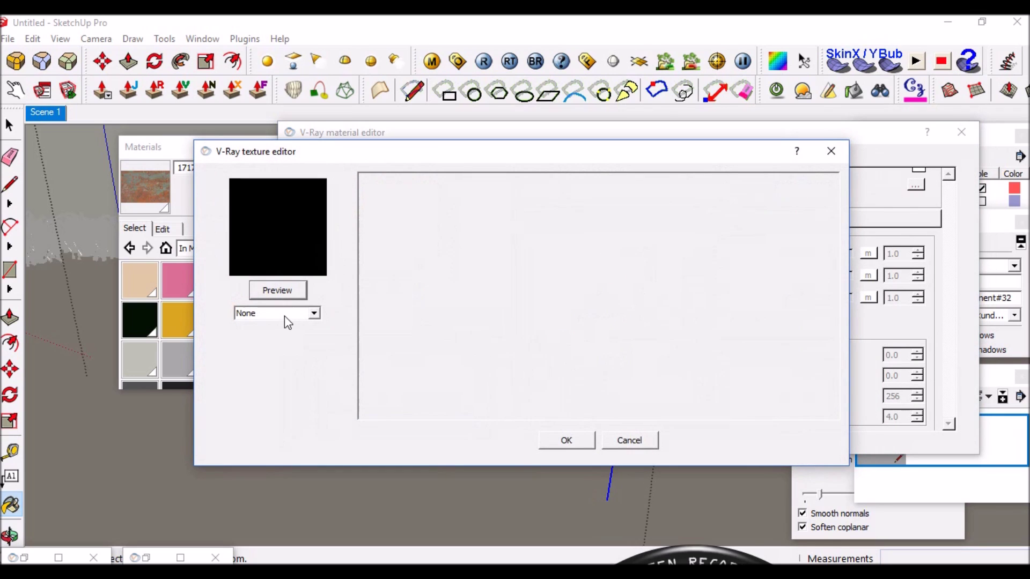
{"action": "left_click", "coordinate": [320, 315]}
{"action": "left_click", "coordinate": [280, 369]}
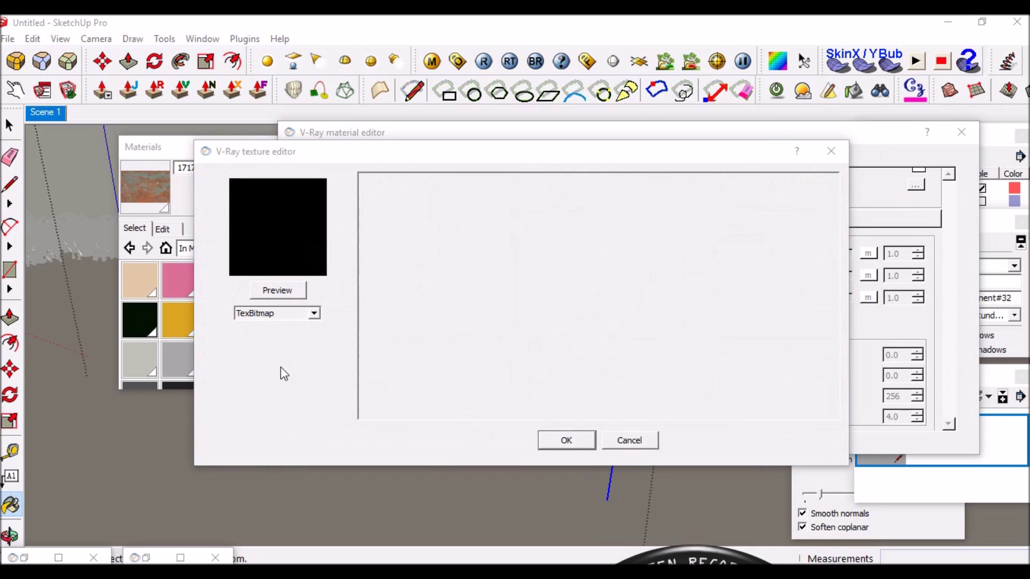
{"action": "left_click_drag", "start_coordinate": [772, 200], "coordinate": [772, 255]}
{"action": "left_click", "coordinate": [632, 253]}
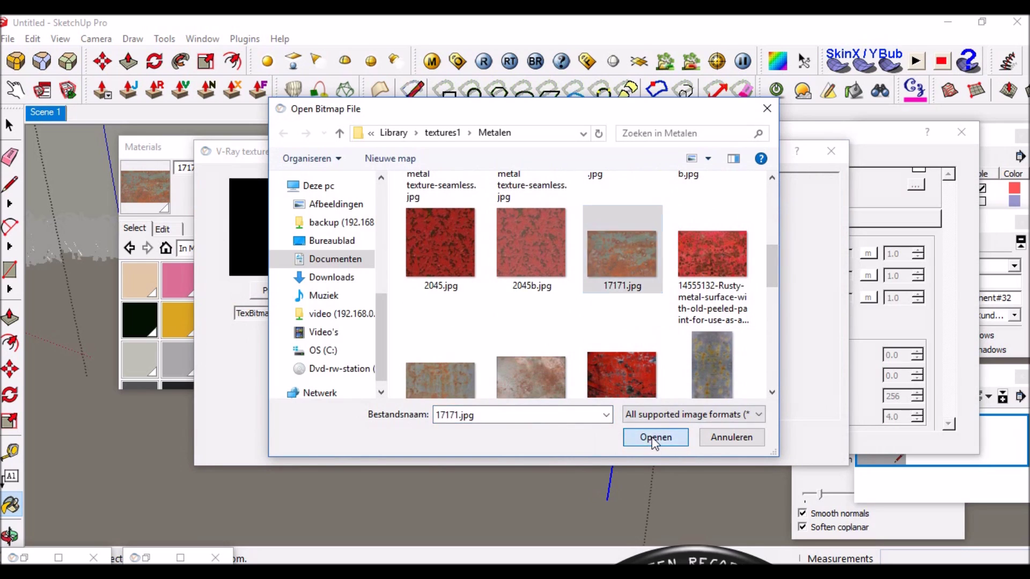
{"action": "left_click", "coordinate": [653, 438]}
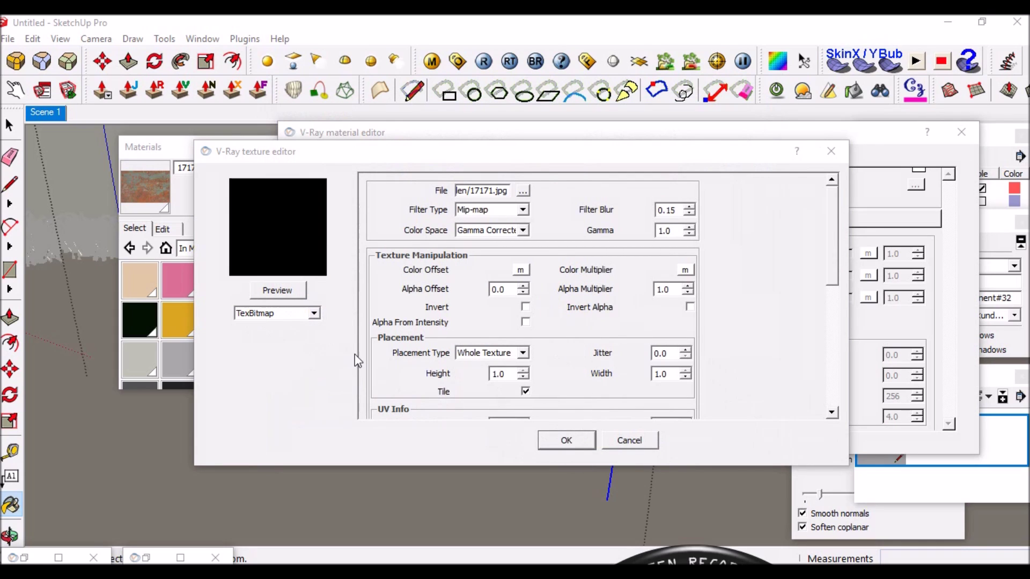
{"action": "left_click", "coordinate": [566, 441]}
{"action": "double_click", "coordinate": [686, 255]}
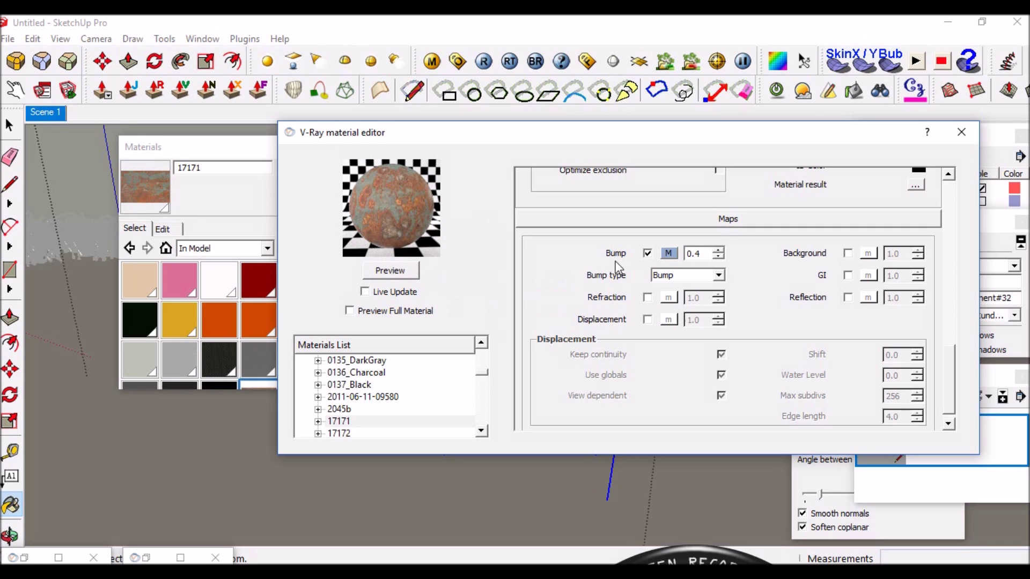
{"action": "left_click", "coordinate": [963, 134]}
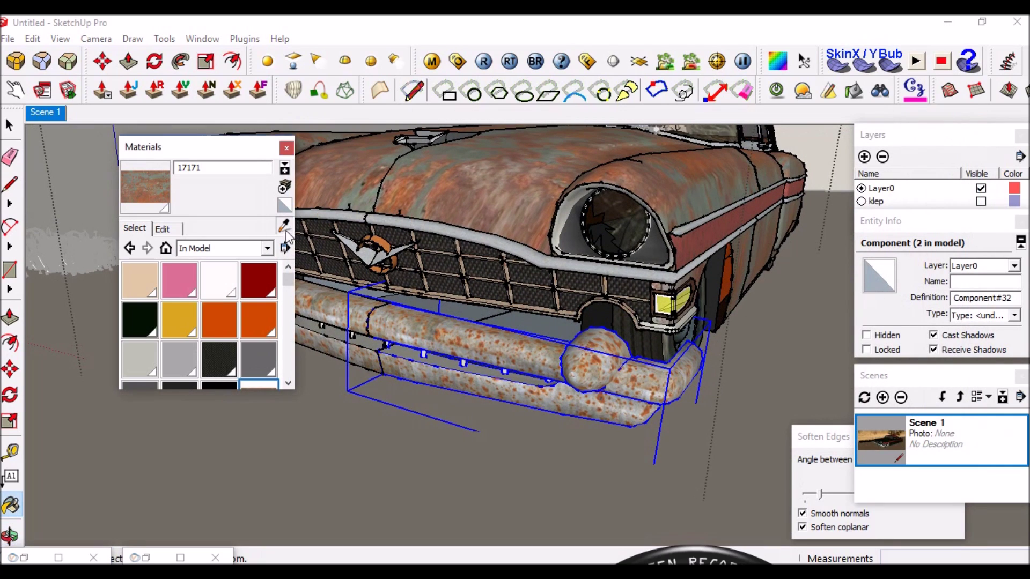
Orbit to the windshield side and sample the c3001c material into the V-Ray editor.
{"action": "scroll", "coordinate": [551, 441], "scroll_direction": "down", "scroll_amount": 3}
{"action": "scroll", "coordinate": [551, 441], "scroll_direction": "down", "scroll_amount": 3}
{"action": "scroll", "coordinate": [665, 182], "scroll_direction": "down", "scroll_amount": 2}
{"action": "scroll", "coordinate": [665, 182], "scroll_direction": "up", "scroll_amount": 2}
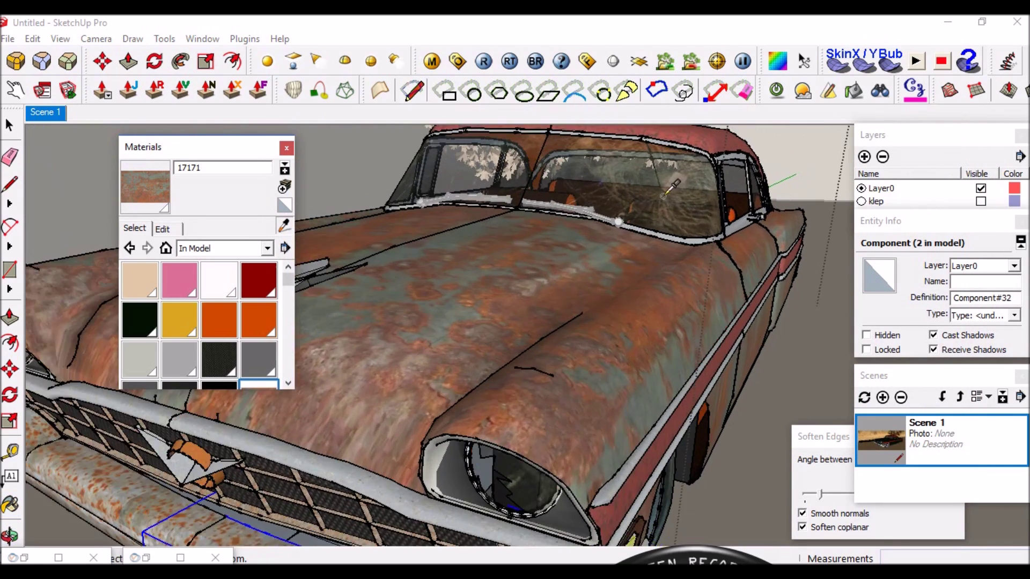
{"action": "scroll", "coordinate": [654, 182], "scroll_direction": "up", "scroll_amount": 2}
{"action": "scroll", "coordinate": [633, 182], "scroll_direction": "up", "scroll_amount": 2}
{"action": "scroll", "coordinate": [614, 179], "scroll_direction": "up", "scroll_amount": 2}
{"action": "mouse_move", "coordinate": [613, 185]}
{"action": "middle_mouse_down"}
{"action": "mouse_move", "coordinate": [620, 238]}
{"action": "mouse_move", "coordinate": [650, 261]}
{"action": "middle_mouse_up"}
{"action": "scroll", "coordinate": [617, 214], "scroll_direction": "down", "scroll_amount": 3}
{"action": "scroll", "coordinate": [617, 226], "scroll_direction": "up", "scroll_amount": 3}
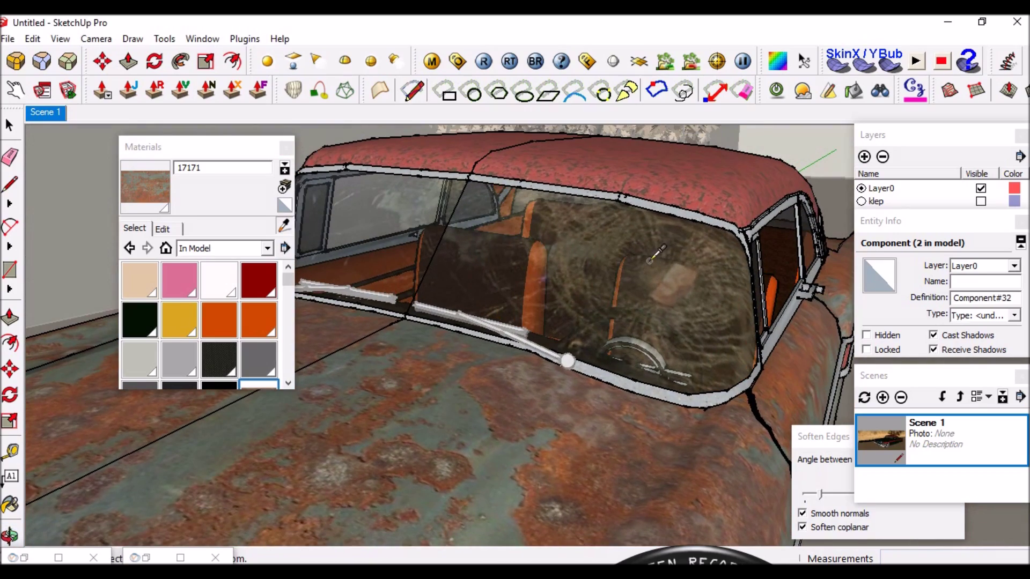
{"action": "left_click", "coordinate": [650, 260]}
{"action": "left_click", "coordinate": [431, 61]}
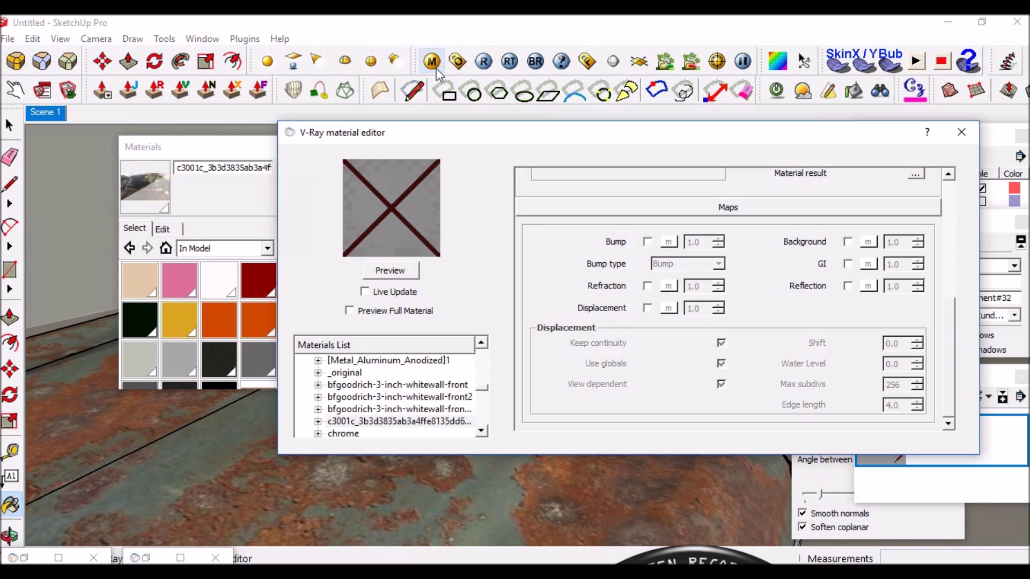
Add a Fresnel map to c3001c's reflection, keeping IOR 1.55.
{"action": "right_click", "coordinate": [378, 429]}
{"action": "left_click", "coordinate": [582, 455]}
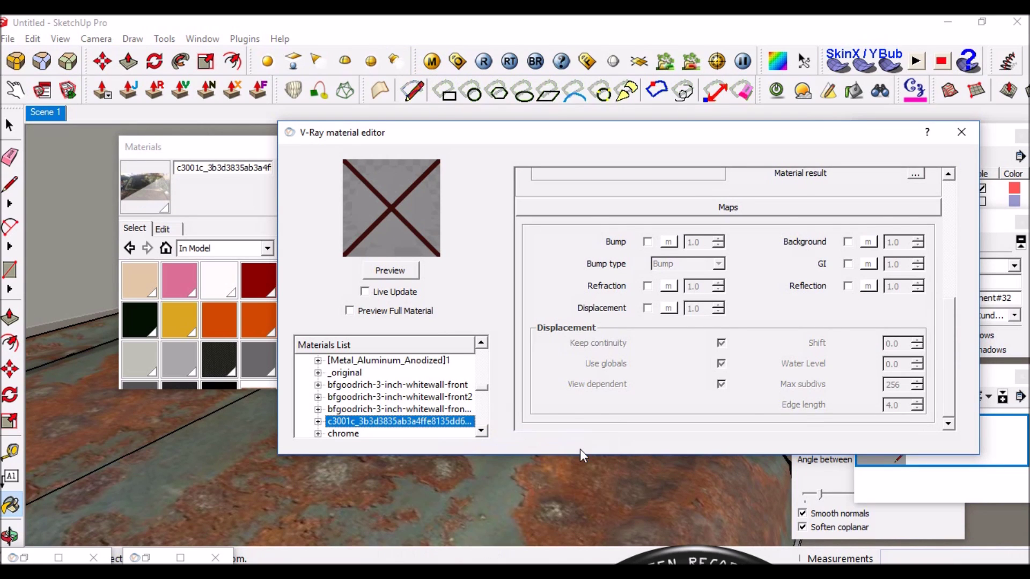
{"action": "scroll", "coordinate": [670, 354], "scroll_direction": "up", "scroll_amount": 3}
{"action": "scroll", "coordinate": [718, 279], "scroll_direction": "up", "scroll_amount": 3}
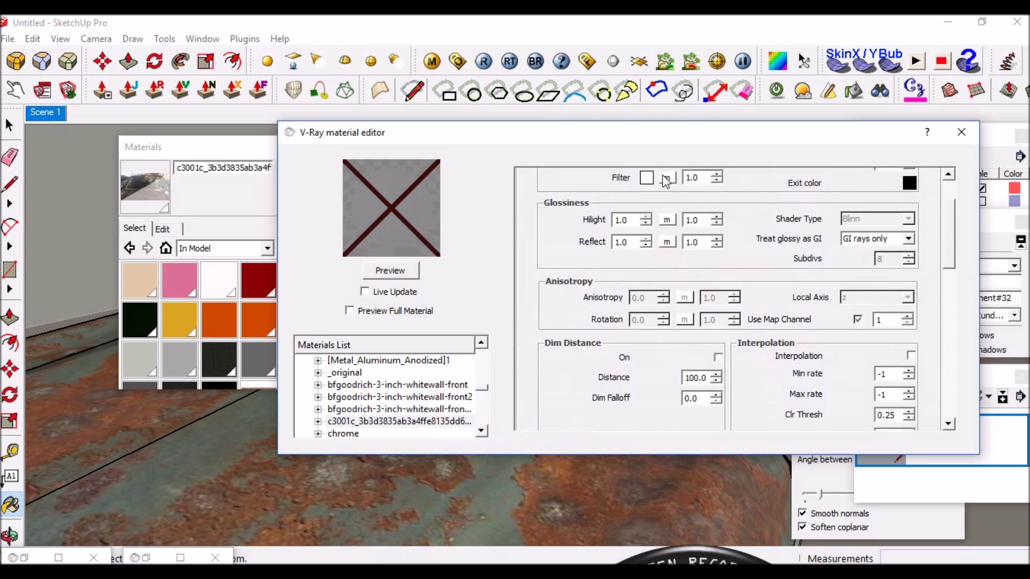
{"action": "scroll", "coordinate": [617, 244], "scroll_direction": "up", "scroll_amount": 2}
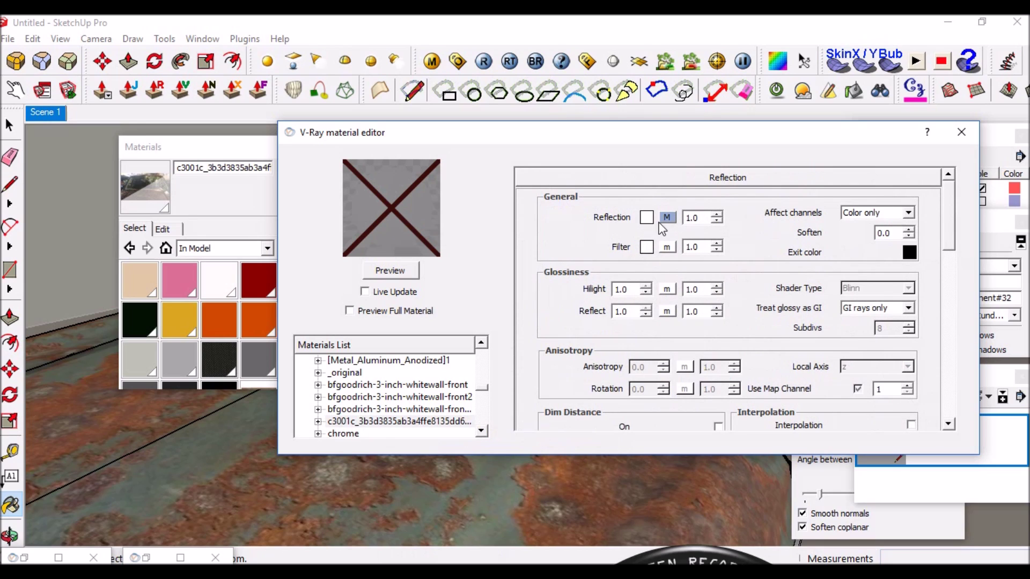
{"action": "left_click", "coordinate": [667, 217]}
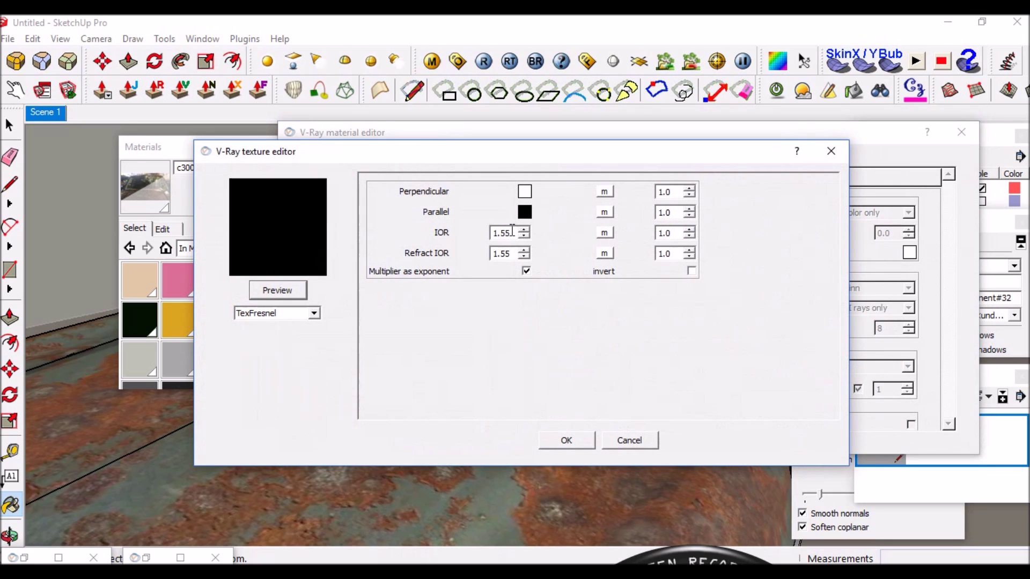
{"action": "mouse_move", "coordinate": [510, 234]}
{"action": "left_mouse_down"}
{"action": "mouse_move", "coordinate": [494, 231]}
{"action": "mouse_move", "coordinate": [502, 245]}
{"action": "mouse_move", "coordinate": [513, 232]}
{"action": "left_mouse_up"}
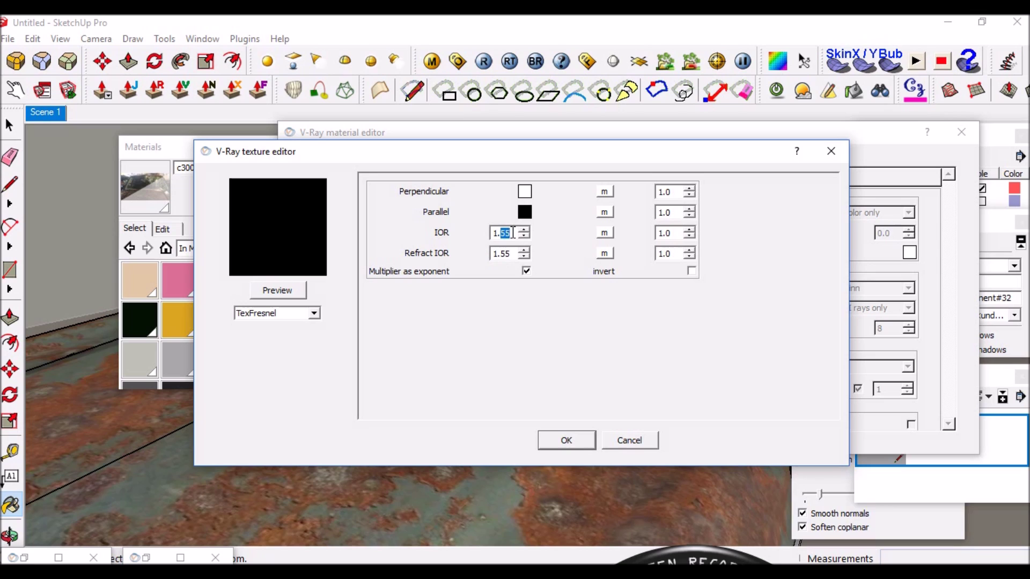
{"action": "left_click", "coordinate": [567, 440]}
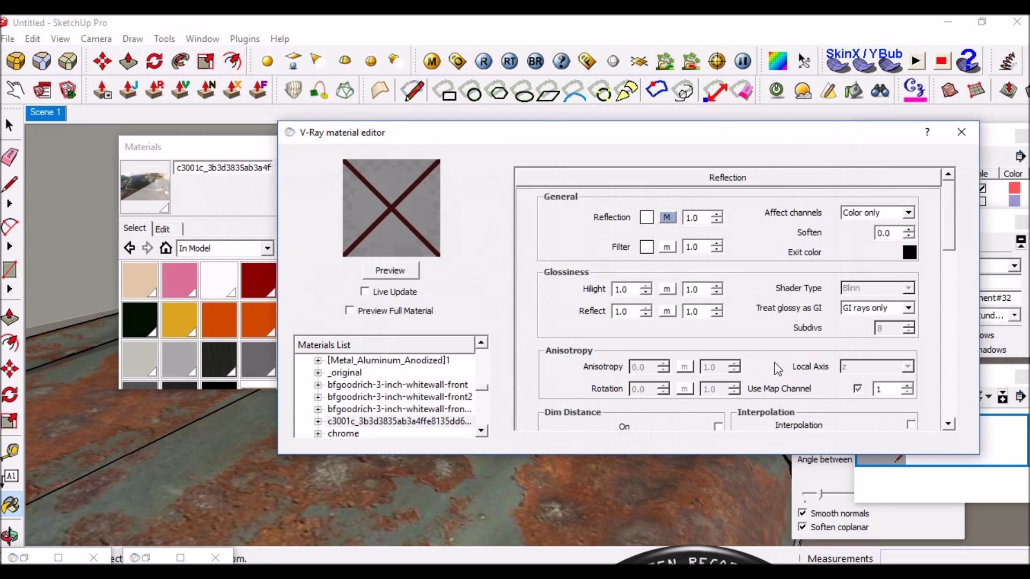
Set reflect glossiness 0.9 and highlight glossiness 0.92, then refresh the preview.
{"action": "left_click_drag", "start_coordinate": [629, 315], "coordinate": [595, 317]}
{"action": "type", "text": "9"}
{"action": "key", "text": "shift+Tab"}
{"action": "type", "text": "."}
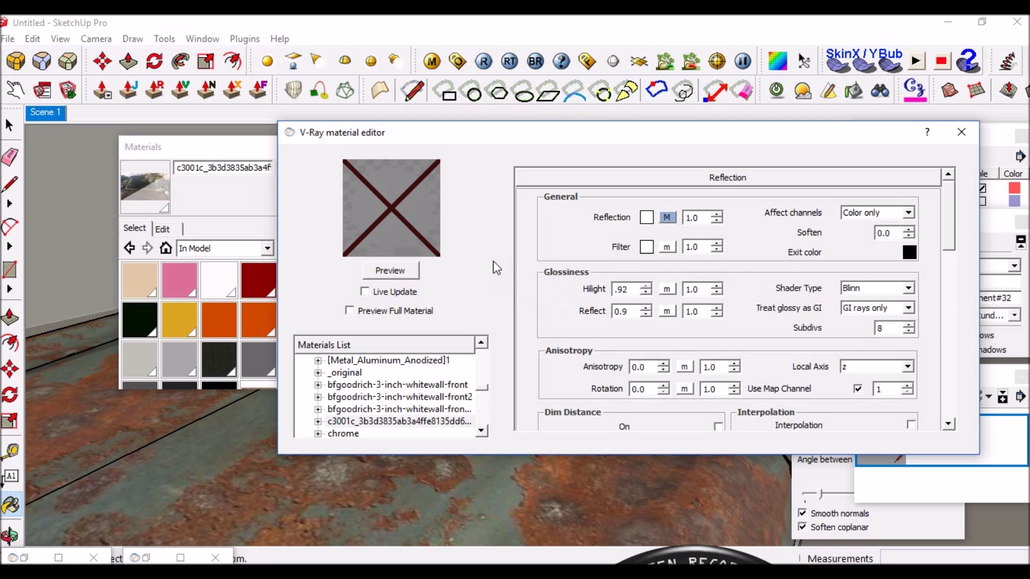
{"action": "type", "text": "2"}
{"action": "left_click", "coordinate": [408, 271]}
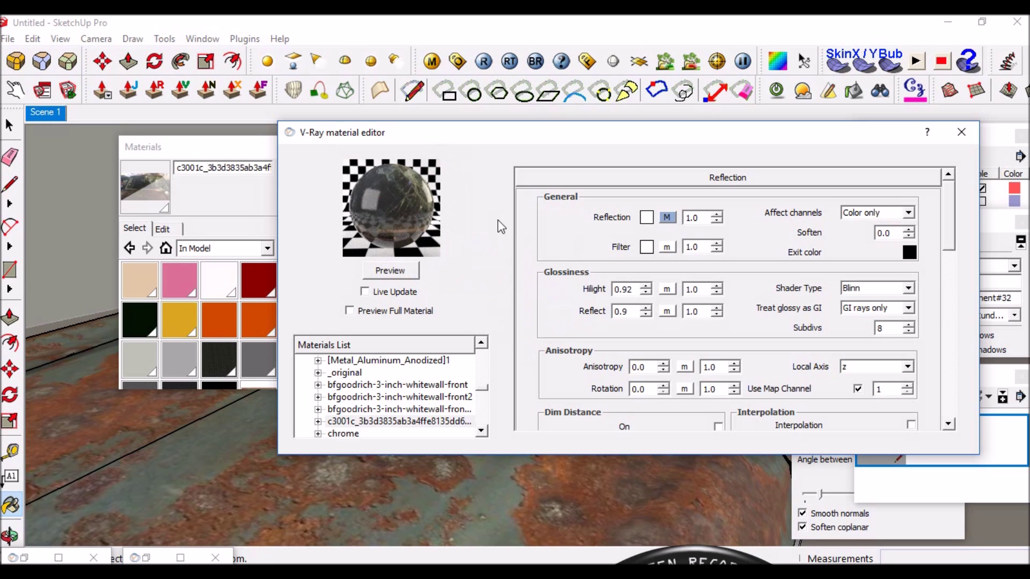
Uncheck 'Use color texture as transparency' for c3001c in the Materials Edit tab.
{"action": "left_click_drag", "start_coordinate": [434, 137], "coordinate": [497, 155]}
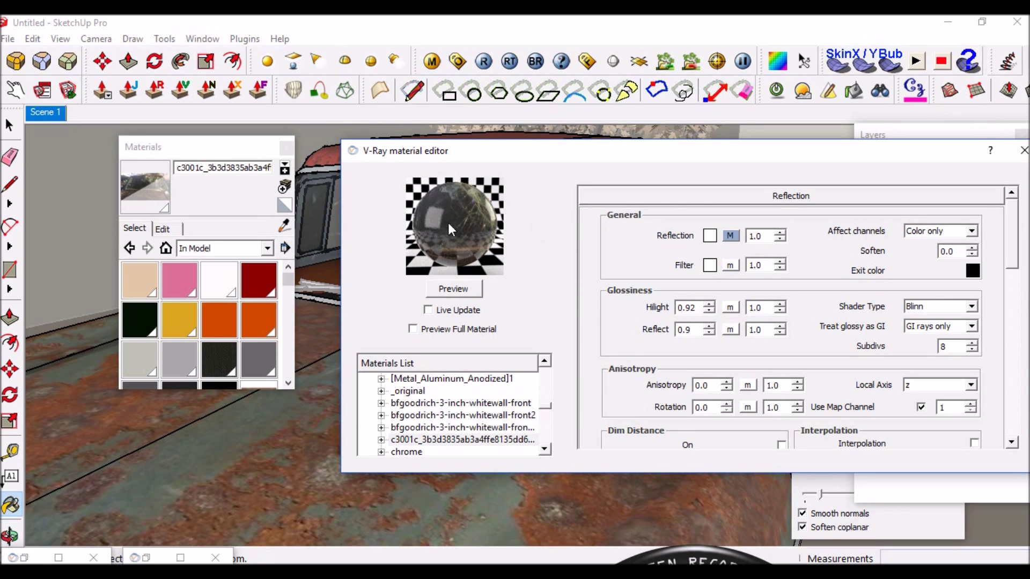
{"action": "left_click_drag", "start_coordinate": [193, 159], "coordinate": [207, 165]}
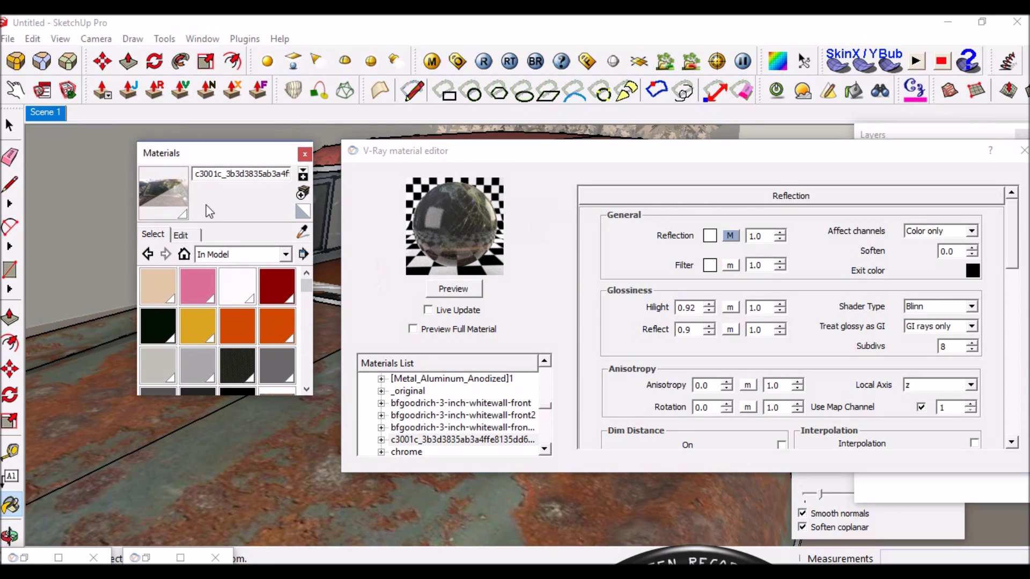
{"action": "left_click", "coordinate": [180, 235]}
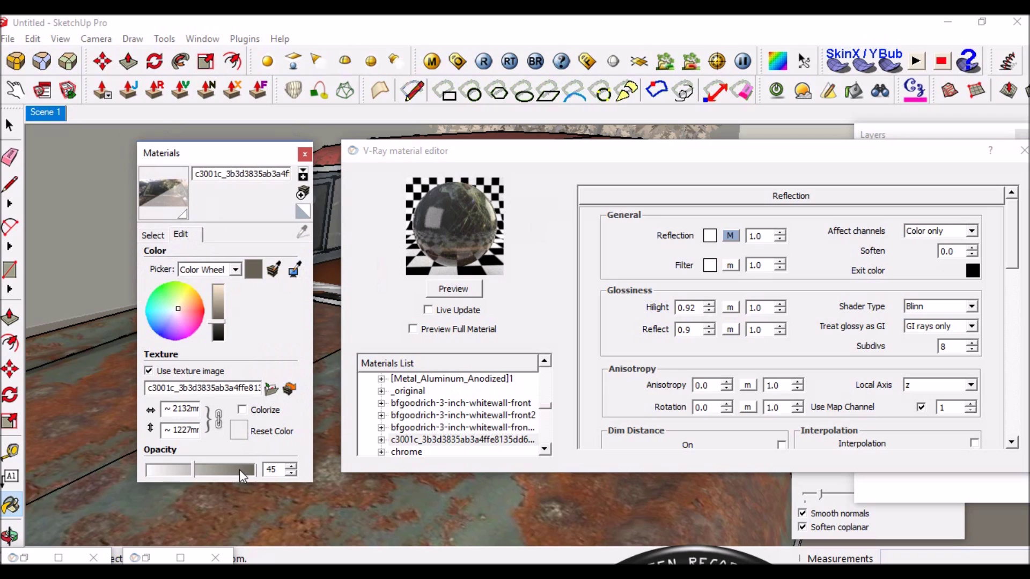
{"action": "left_click_drag", "start_coordinate": [210, 154], "coordinate": [196, 142]}
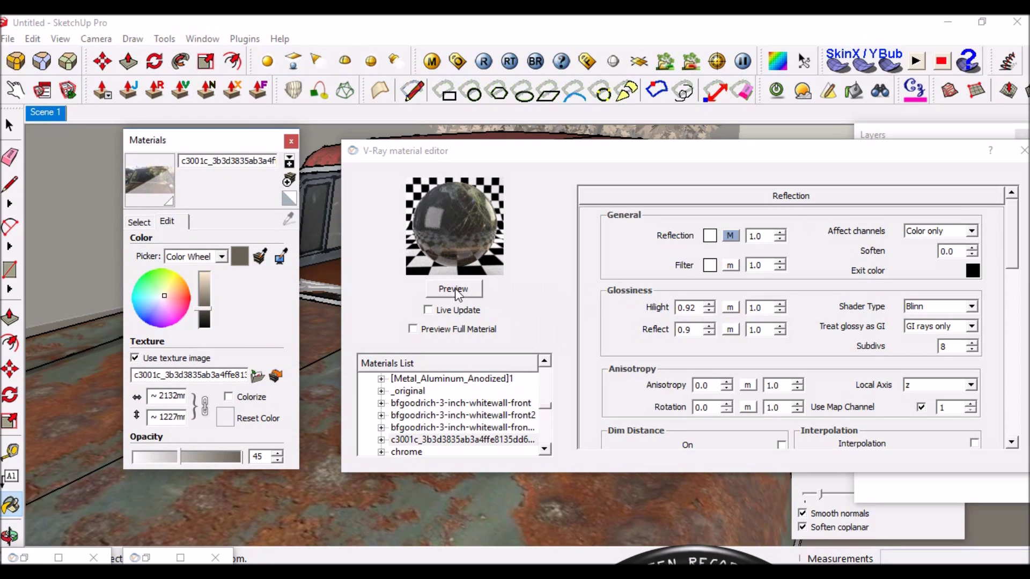
{"action": "left_click_drag", "start_coordinate": [1016, 228], "coordinate": [993, 293]}
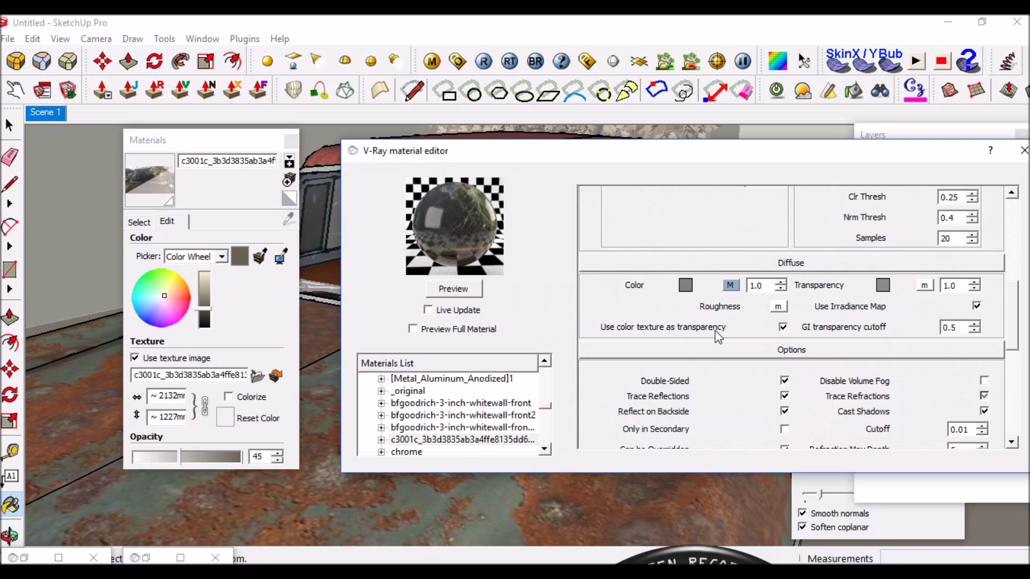
{"action": "left_click", "coordinate": [782, 328]}
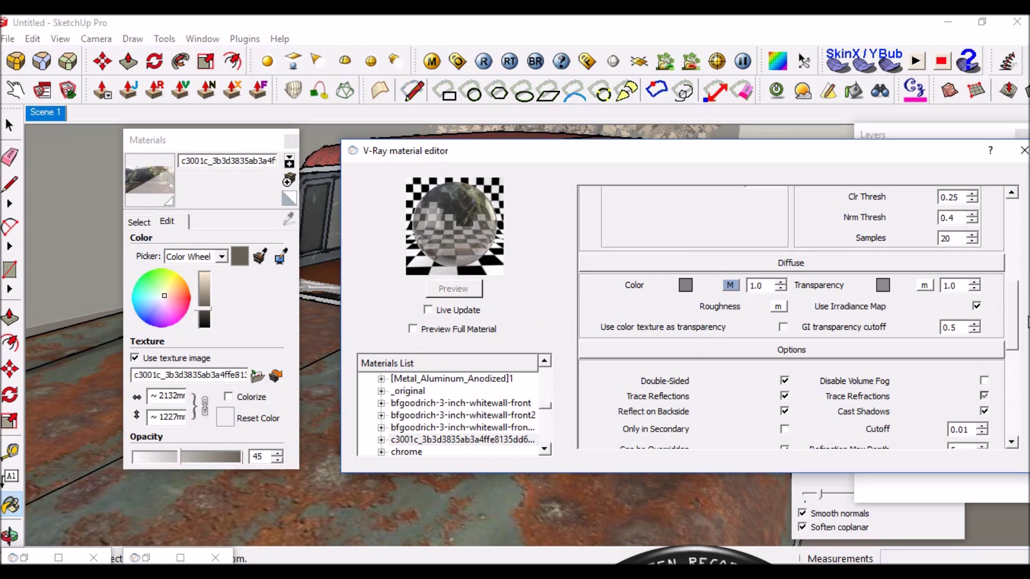
{"action": "left_click_drag", "start_coordinate": [1008, 298], "coordinate": [1009, 384]}
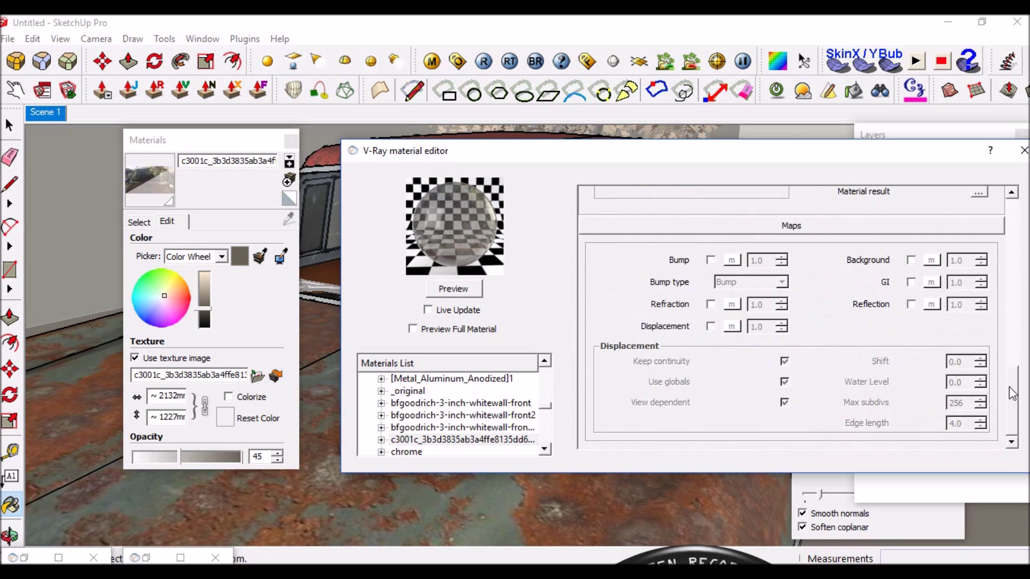
Enable Bump on c3001c with a TexBitmap of mv22.jpg from textures1, then close the V-Ray editor.
{"action": "left_click", "coordinate": [712, 261]}
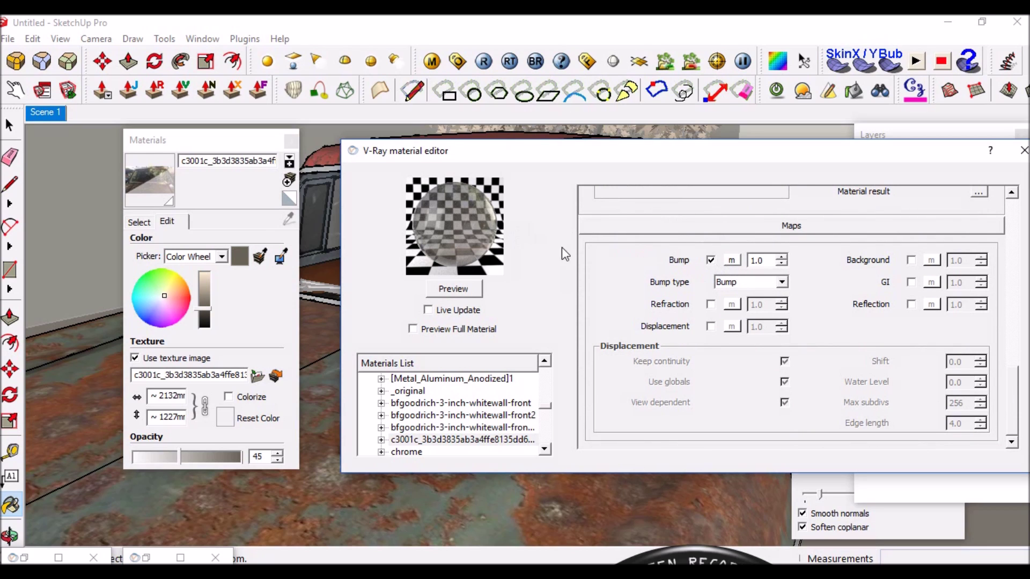
{"action": "left_click", "coordinate": [732, 260]}
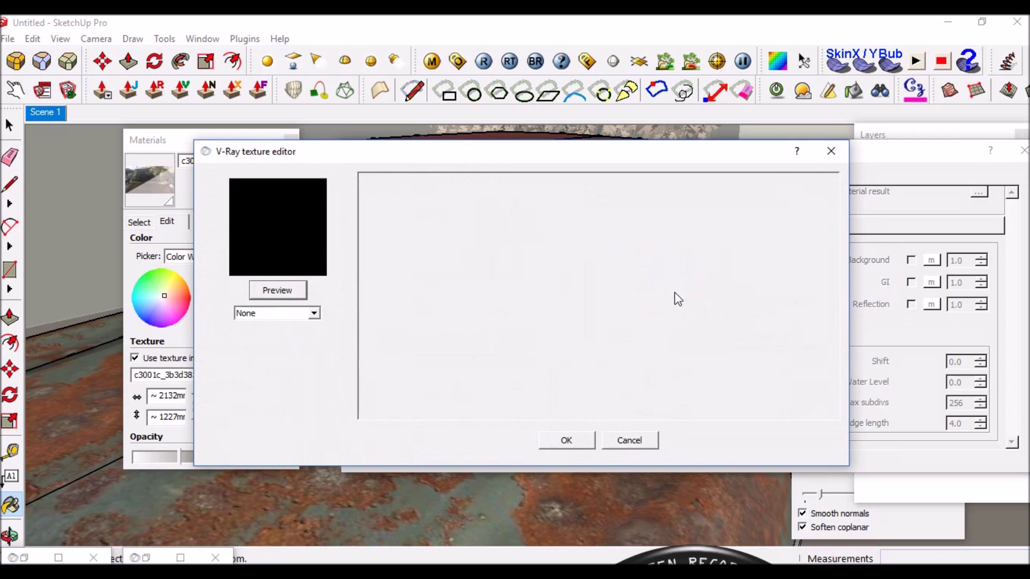
{"action": "left_click", "coordinate": [313, 313]}
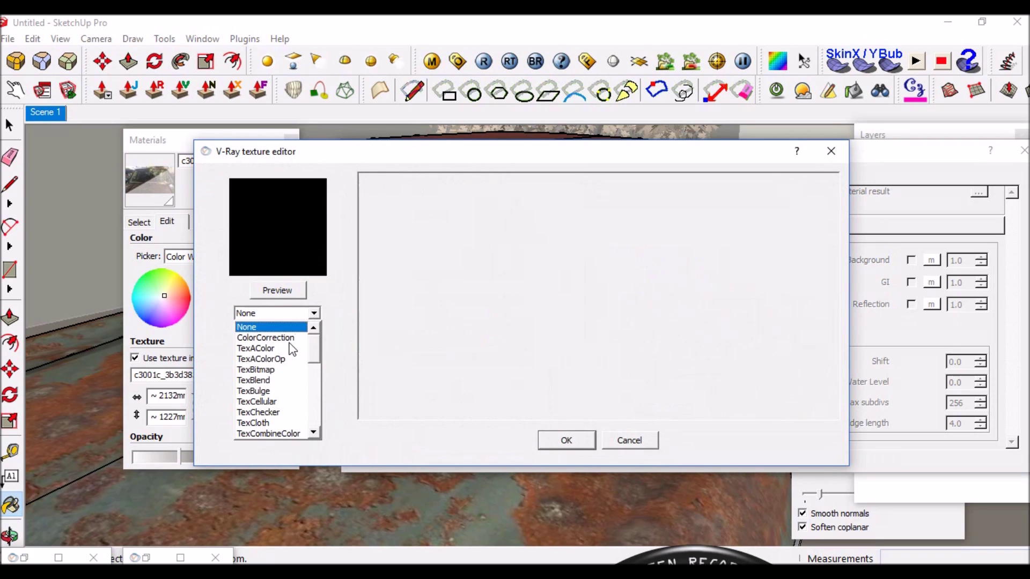
{"action": "left_click", "coordinate": [276, 370]}
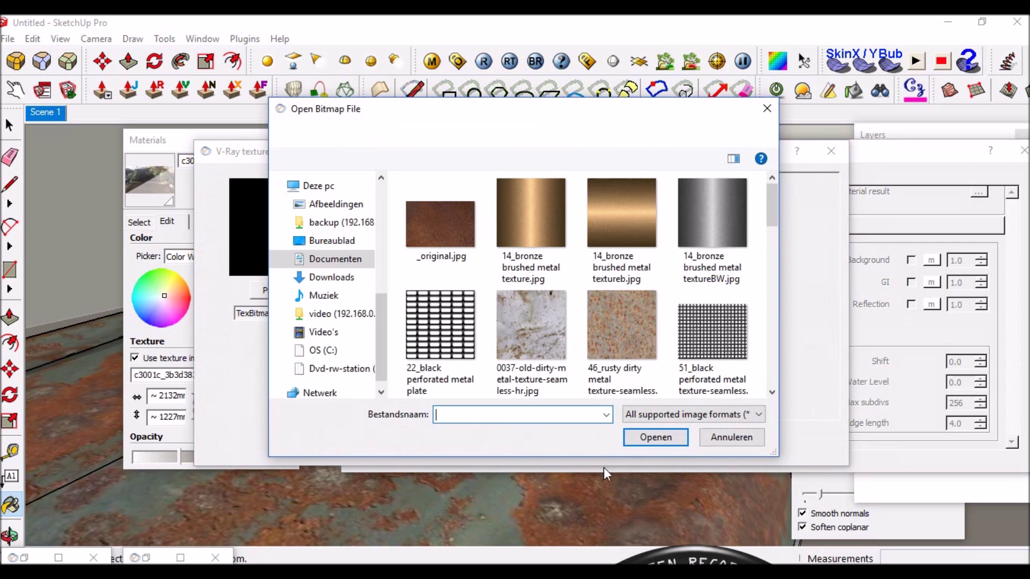
{"action": "left_click_drag", "start_coordinate": [774, 198], "coordinate": [765, 259]}
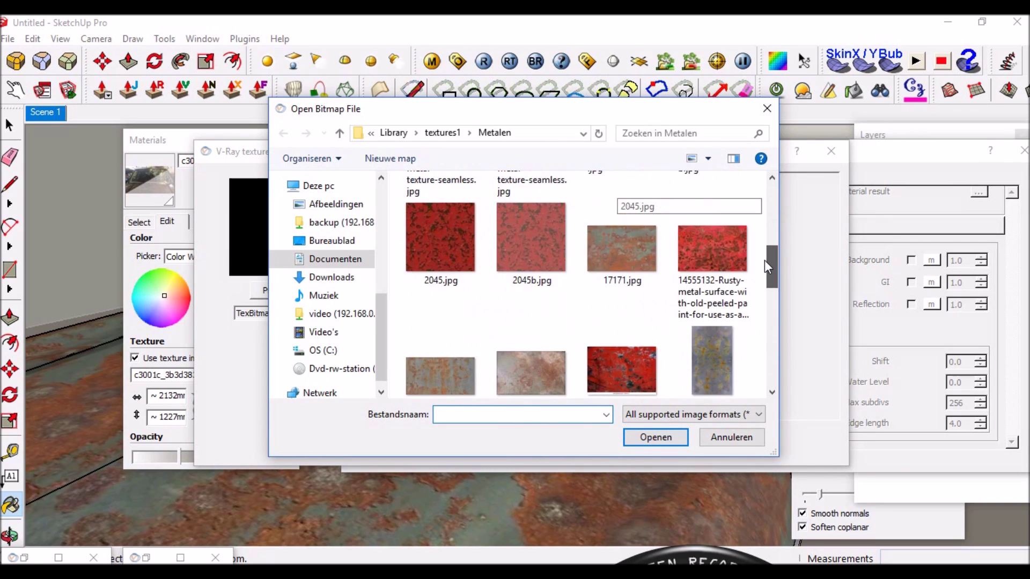
{"action": "left_click", "coordinate": [443, 133]}
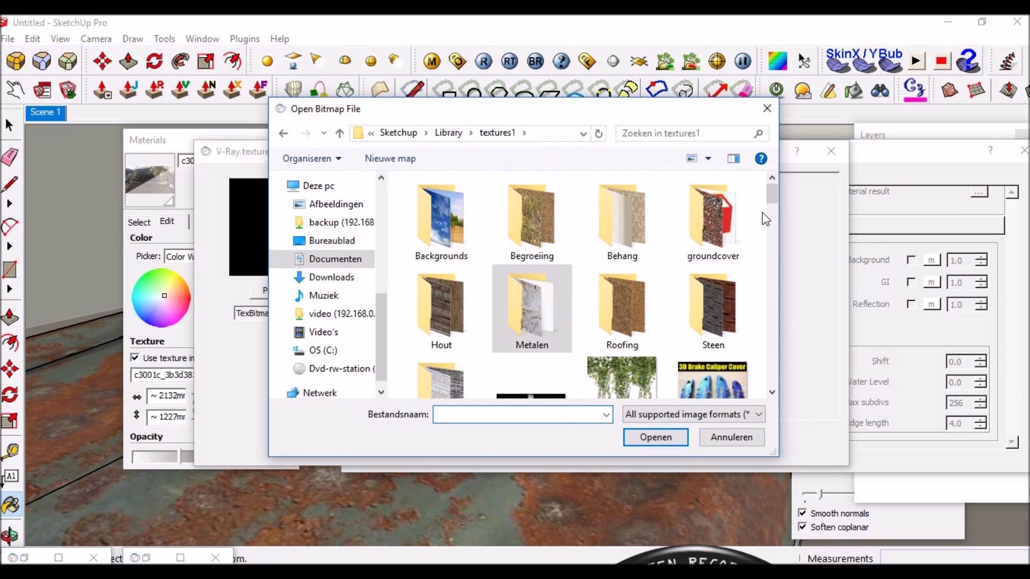
{"action": "left_click_drag", "start_coordinate": [771, 200], "coordinate": [767, 277]}
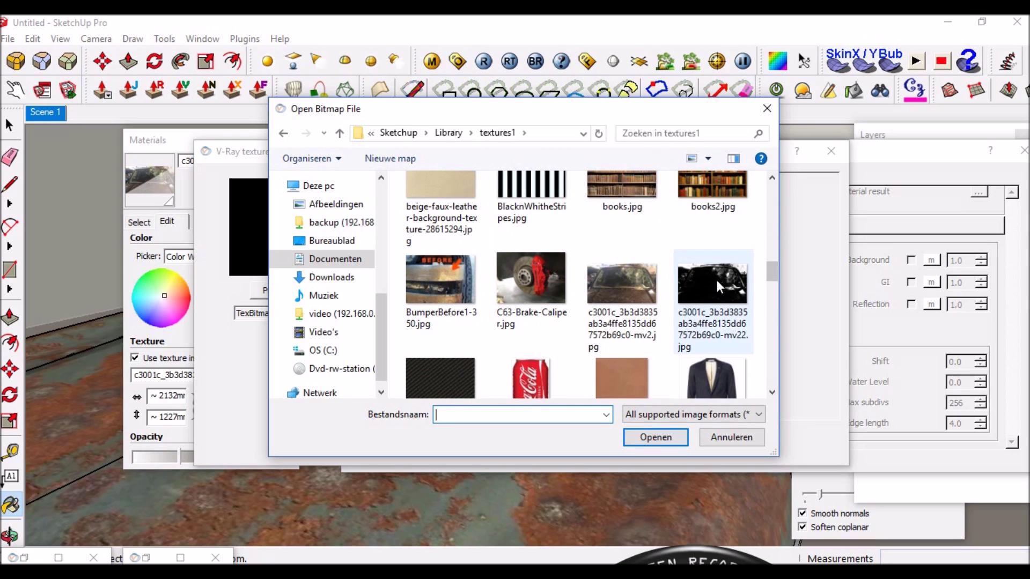
{"action": "left_click", "coordinate": [724, 277]}
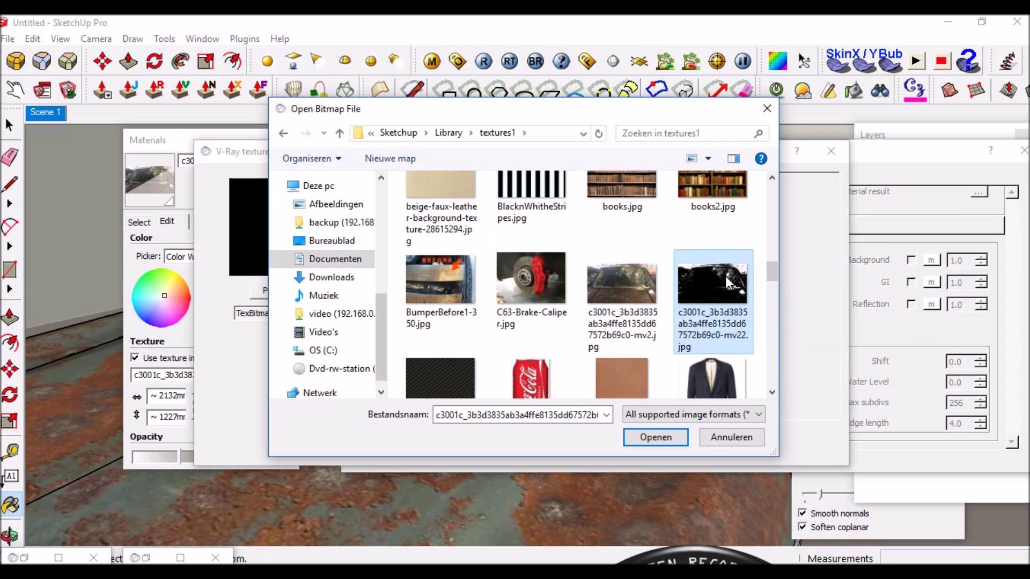
{"action": "left_click", "coordinate": [655, 439]}
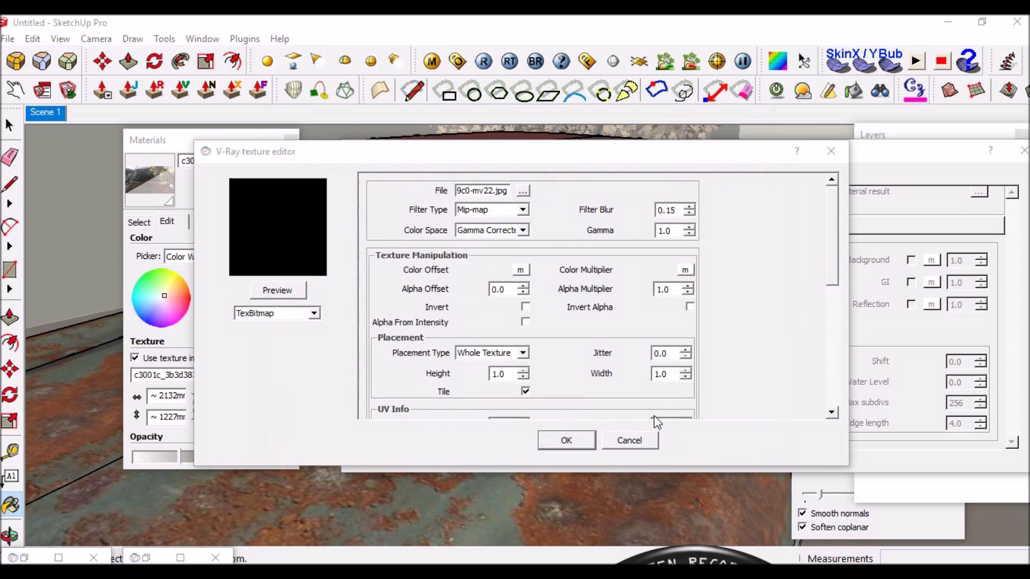
{"action": "left_click", "coordinate": [558, 444]}
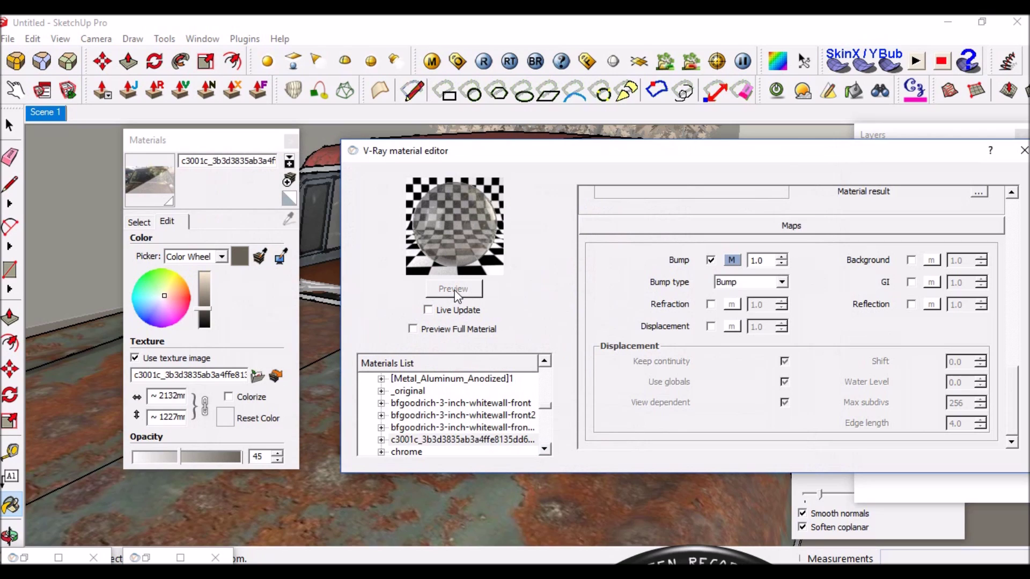
{"action": "left_click", "coordinate": [1023, 151]}
{"action": "scroll", "coordinate": [588, 299], "scroll_direction": "down", "scroll_amount": 1}
Sample the red side-stripe material and select 2045b in the V-Ray materials list.
{"action": "scroll", "coordinate": [612, 316], "scroll_direction": "down", "scroll_amount": 2}
{"action": "scroll", "coordinate": [643, 344], "scroll_direction": "down", "scroll_amount": 2}
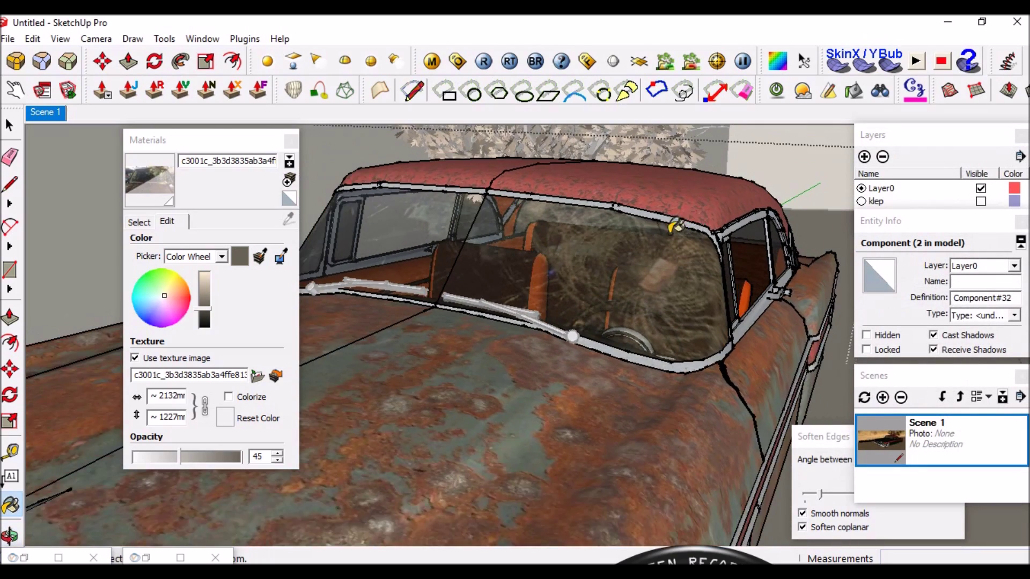
{"action": "scroll", "coordinate": [671, 371], "scroll_direction": "down", "scroll_amount": 1}
{"action": "scroll", "coordinate": [671, 371], "scroll_direction": "up", "scroll_amount": 2}
{"action": "scroll", "coordinate": [671, 371], "scroll_direction": "up", "scroll_amount": 2}
{"action": "scroll", "coordinate": [671, 371], "scroll_direction": "up", "scroll_amount": 2}
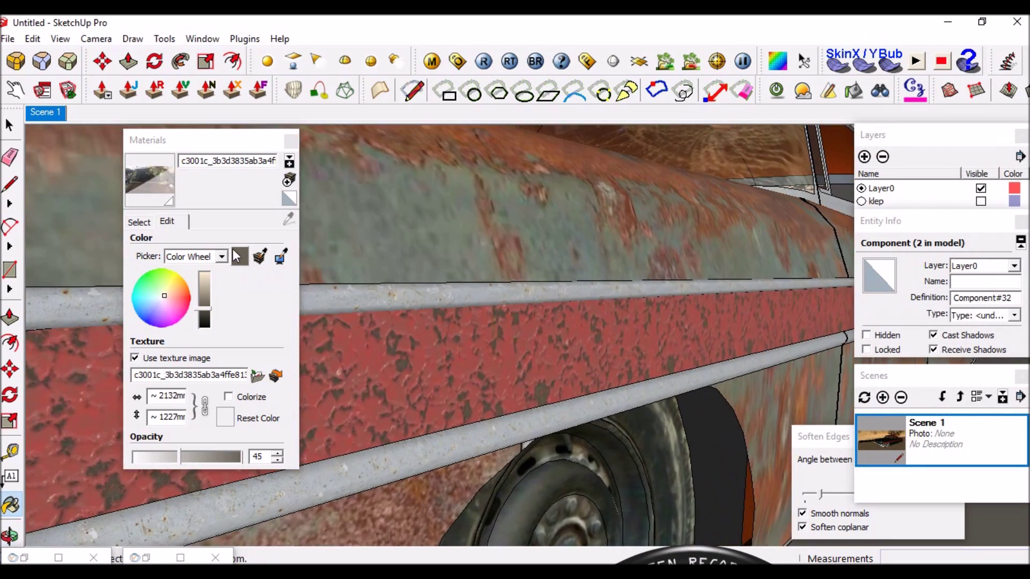
{"action": "left_click", "coordinate": [139, 221]}
{"action": "left_click", "coordinate": [289, 218]}
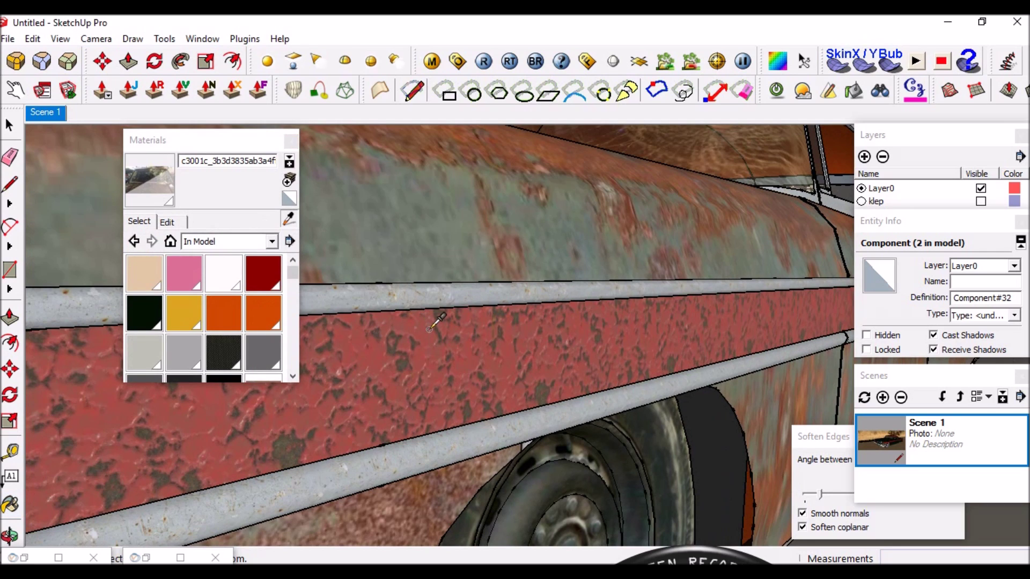
{"action": "left_click", "coordinate": [415, 160]}
{"action": "left_click", "coordinate": [432, 60]}
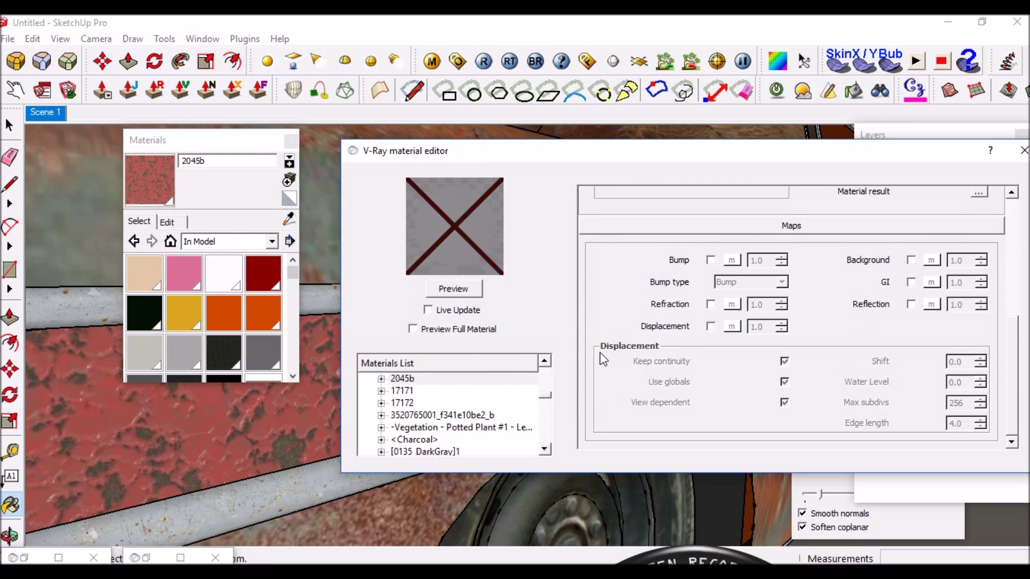
{"action": "left_click", "coordinate": [406, 380]}
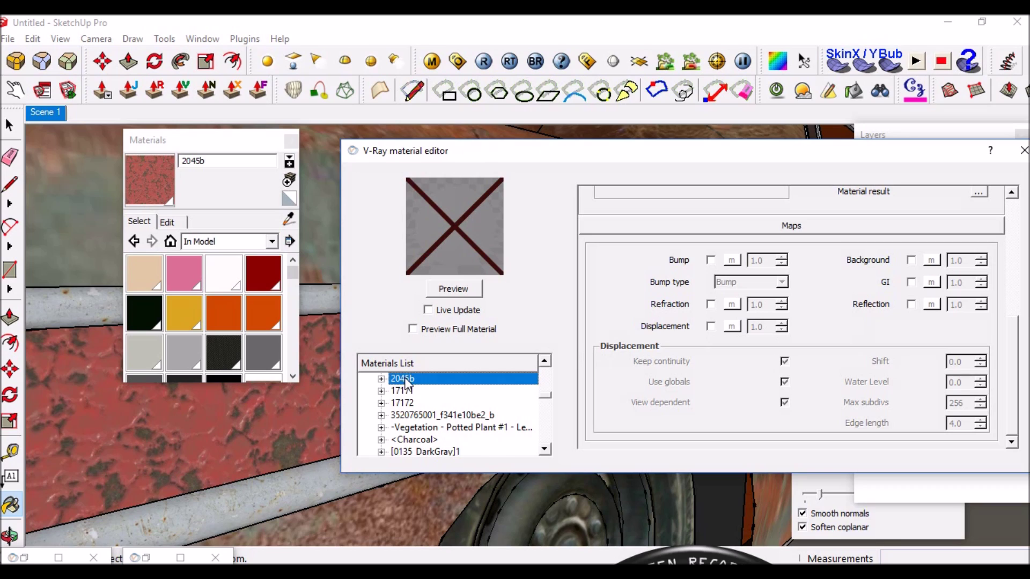
Add a reflection layer with a Fresnel map to the 2045b material.
{"action": "right_click", "coordinate": [405, 382]}
{"action": "mouse_move", "coordinate": [445, 388]}
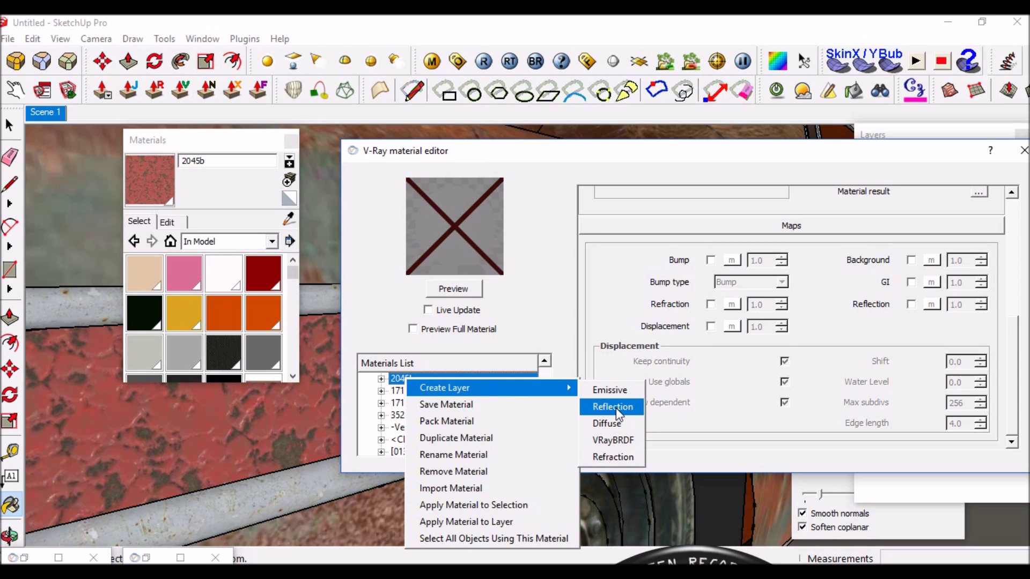
{"action": "left_click", "coordinate": [615, 407]}
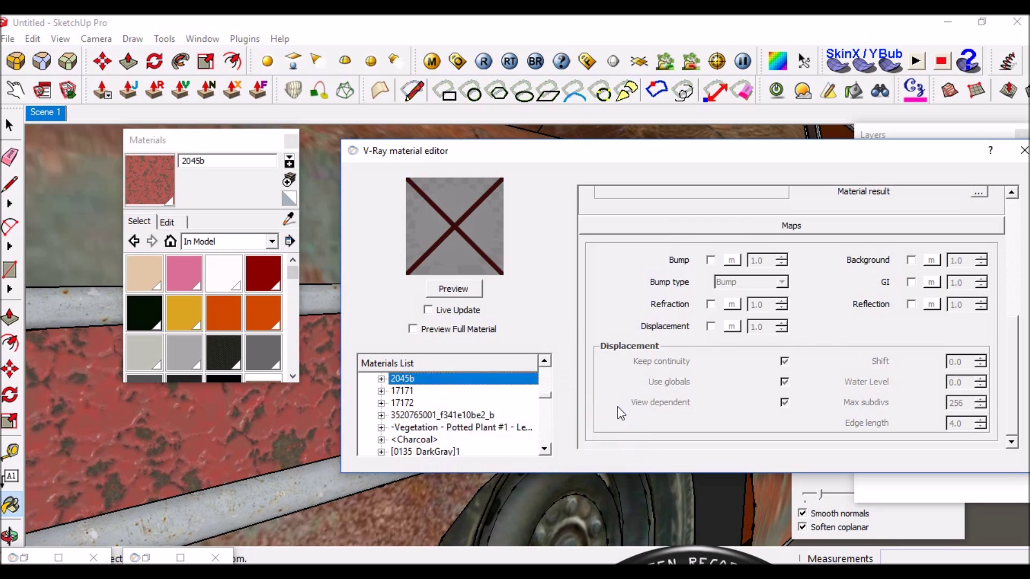
{"action": "left_click", "coordinate": [730, 236]}
{"action": "left_click", "coordinate": [567, 440]}
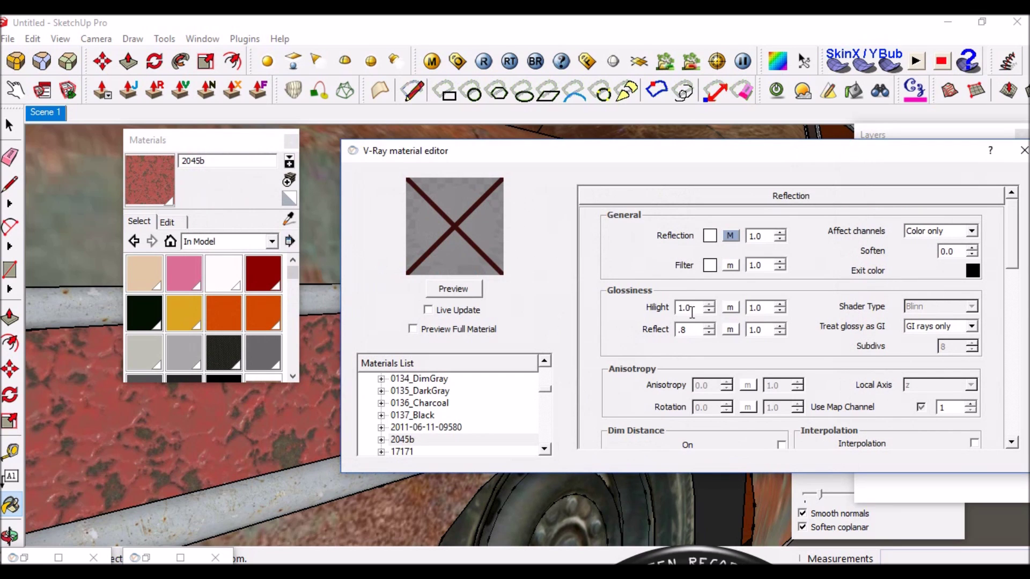
Give 2045b a TexBitmap bump from a Metalen metal image and close the editor.
{"action": "left_click", "coordinate": [748, 324]}
{"action": "left_click", "coordinate": [314, 312]}
{"action": "left_click", "coordinate": [255, 370]}
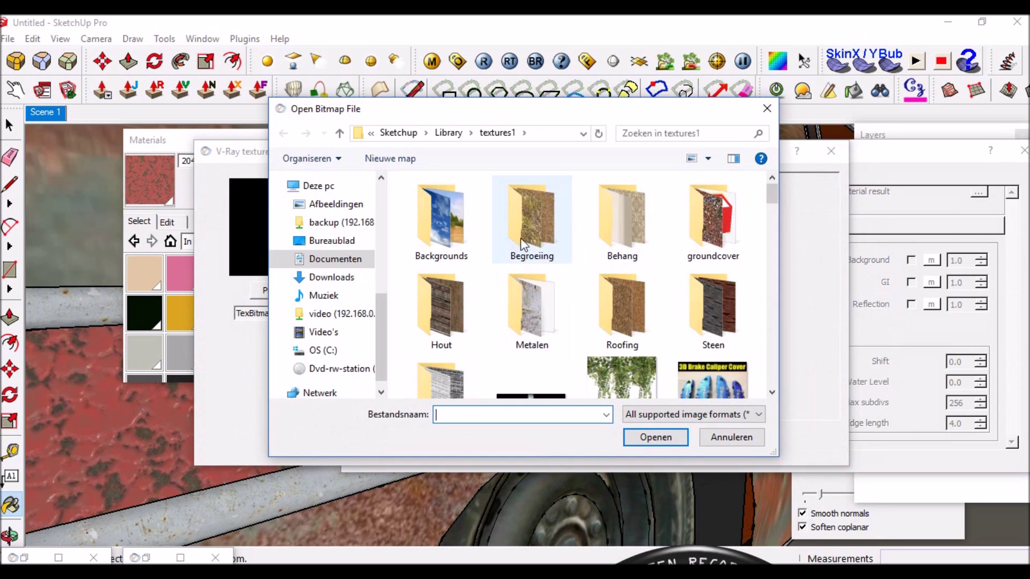
{"action": "scroll", "coordinate": [584, 241], "scroll_direction": "down", "scroll_amount": 5}
{"action": "scroll", "coordinate": [581, 233], "scroll_direction": "down", "scroll_amount": 5}
{"action": "scroll", "coordinate": [584, 242], "scroll_direction": "down", "scroll_amount": 5}
{"action": "scroll", "coordinate": [585, 241], "scroll_direction": "up", "scroll_amount": 10}
{"action": "double_click", "coordinate": [531, 305]}
{"action": "double_click", "coordinate": [531, 247]}
{"action": "left_click", "coordinate": [563, 439]}
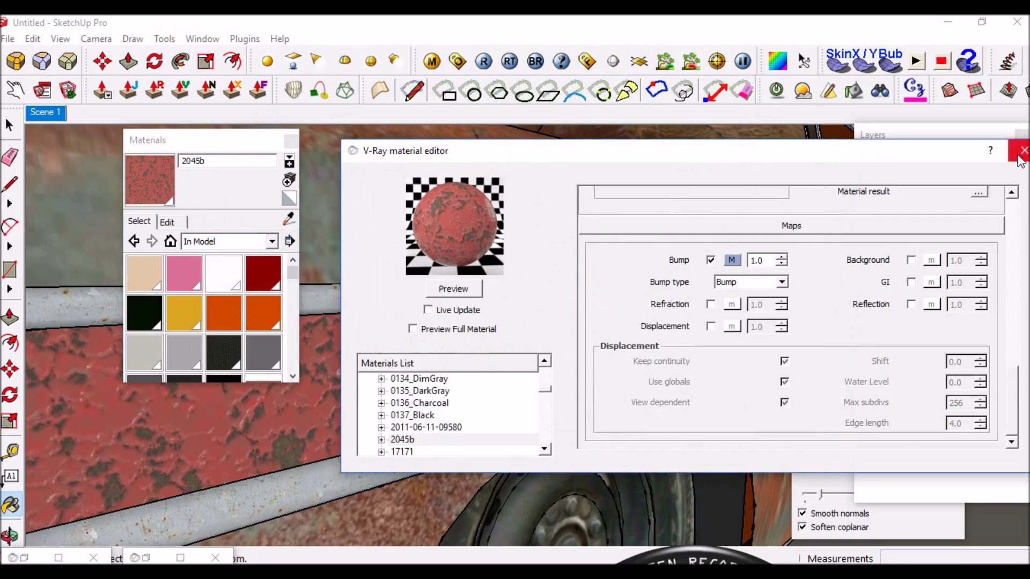
{"action": "left_click", "coordinate": [1023, 151]}
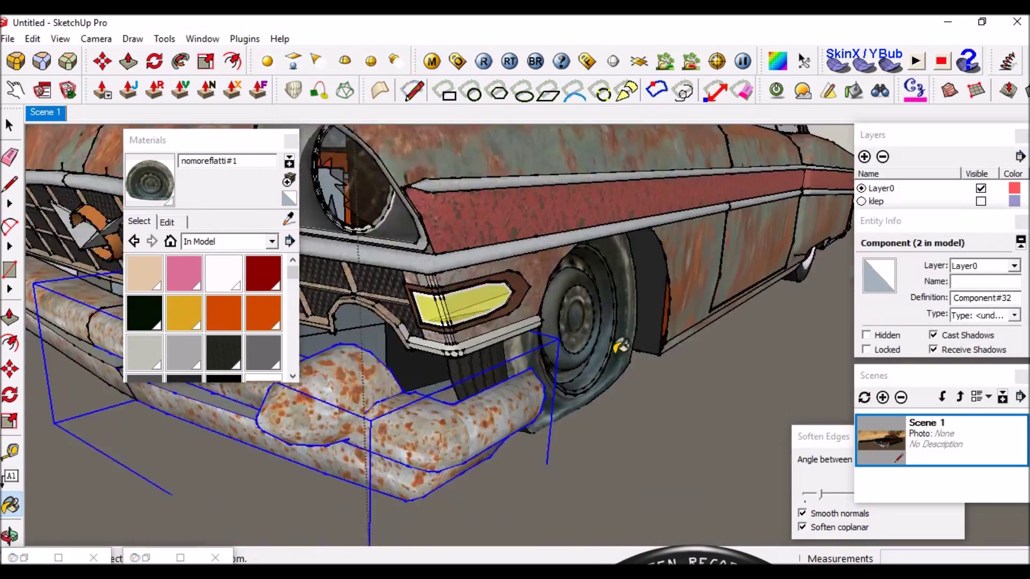
Render a preview of Translucent_Glass_Gold and show its colour settings in the Edit tab.
{"action": "scroll", "coordinate": [788, 362], "scroll_direction": "up", "scroll_amount": 3}
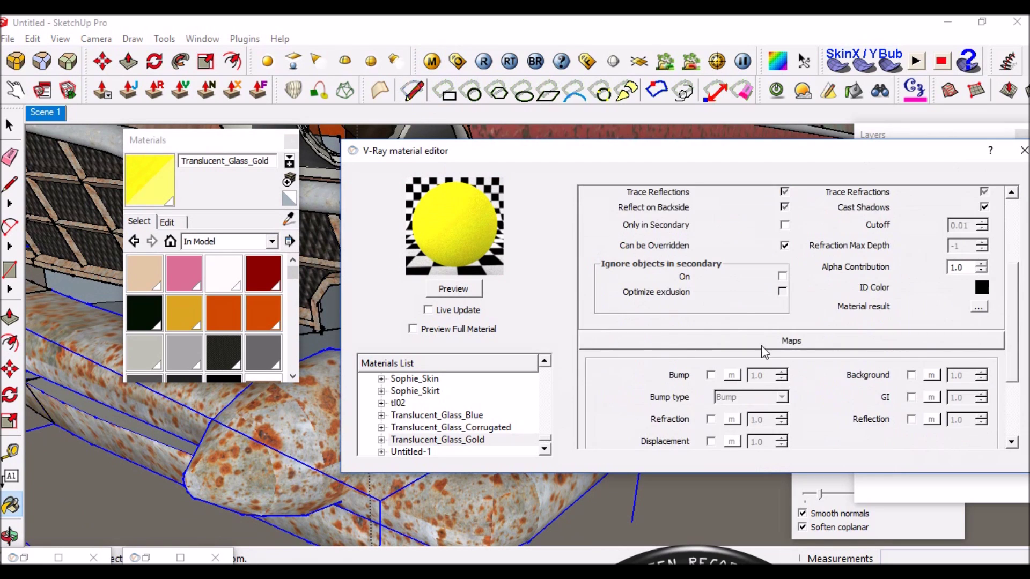
{"action": "scroll", "coordinate": [777, 356], "scroll_direction": "down", "scroll_amount": 1}
{"action": "scroll", "coordinate": [761, 349], "scroll_direction": "up", "scroll_amount": 8}
{"action": "scroll", "coordinate": [745, 341], "scroll_direction": "down", "scroll_amount": 1}
{"action": "scroll", "coordinate": [742, 340], "scroll_direction": "down", "scroll_amount": 1}
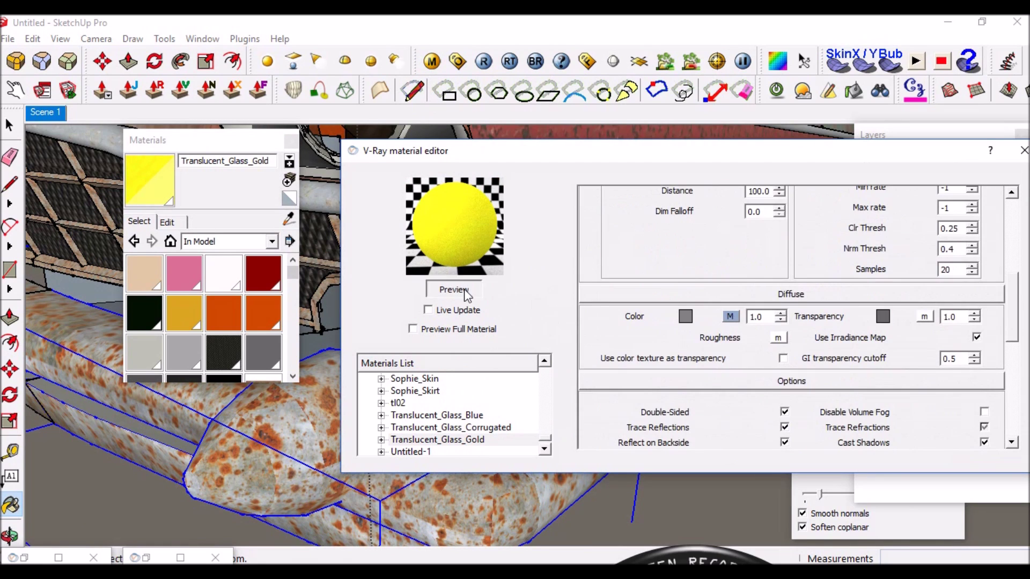
{"action": "left_click", "coordinate": [453, 288]}
{"action": "scroll", "coordinate": [702, 292], "scroll_direction": "up", "scroll_amount": 5}
{"action": "left_click", "coordinate": [171, 222]}
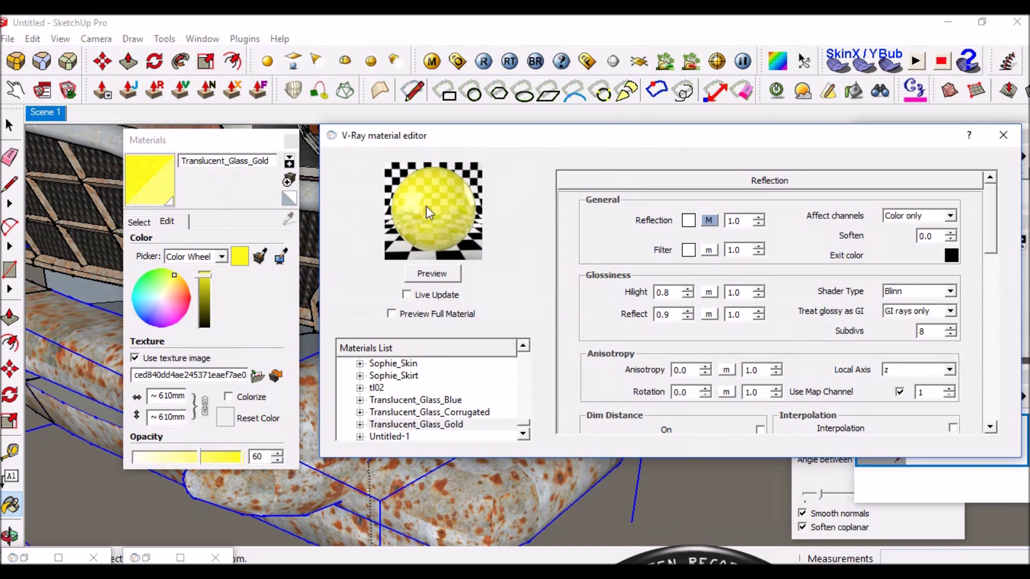
Zoom to the yellow front light and recolour its glass red.
{"action": "mouse_move", "coordinate": [448, 140]}
{"action": "left_mouse_down"}
{"action": "mouse_move", "coordinate": [599, 331]}
{"action": "mouse_move", "coordinate": [648, 321]}
{"action": "left_mouse_up"}
{"action": "scroll", "coordinate": [467, 236], "scroll_direction": "up", "scroll_amount": 2}
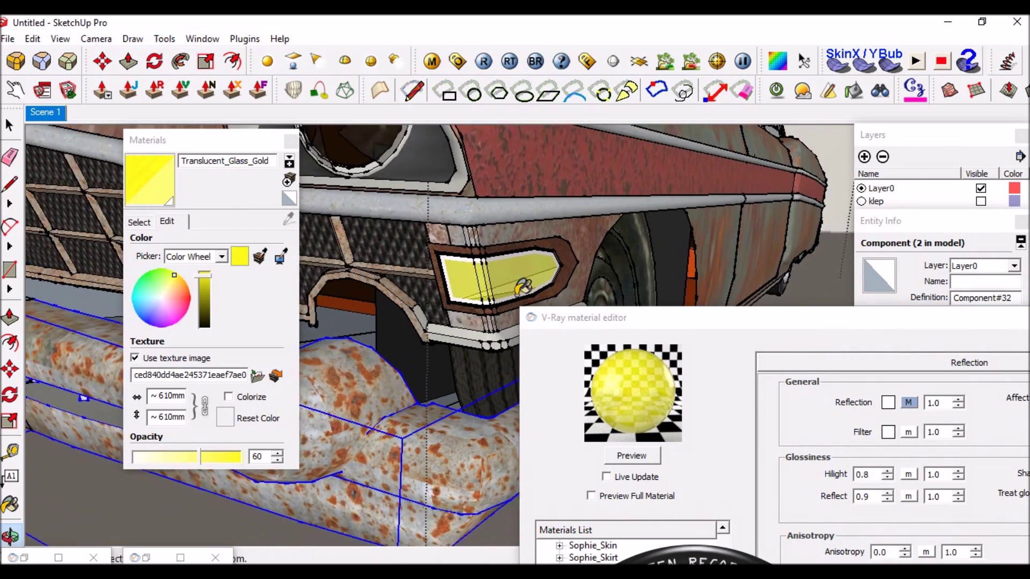
{"action": "scroll", "coordinate": [472, 241], "scroll_direction": "up", "scroll_amount": 2}
{"action": "scroll", "coordinate": [483, 252], "scroll_direction": "up", "scroll_amount": 2}
{"action": "middle_click_drag", "start_coordinate": [483, 255], "coordinate": [456, 264]}
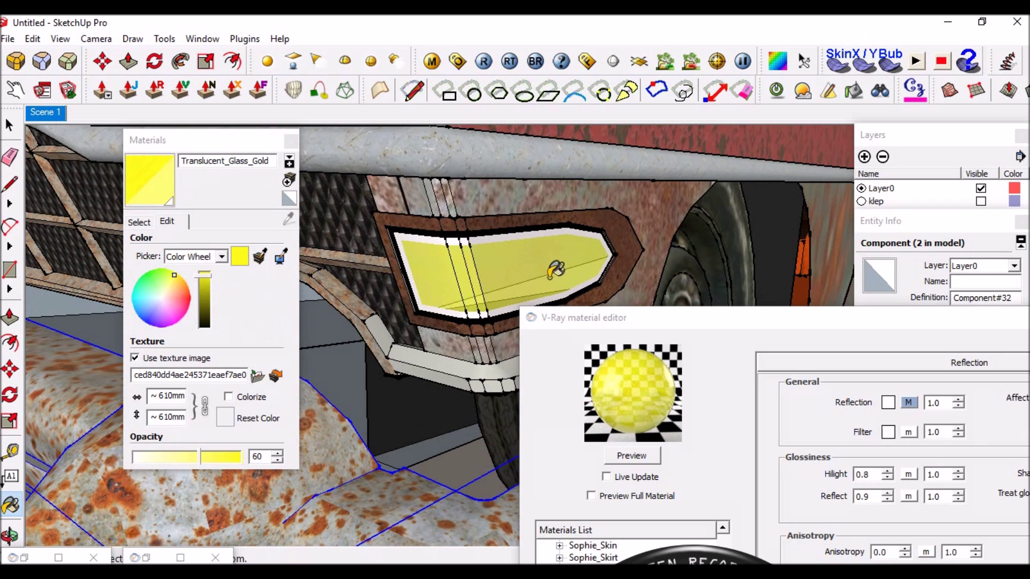
{"action": "left_click", "coordinate": [182, 299]}
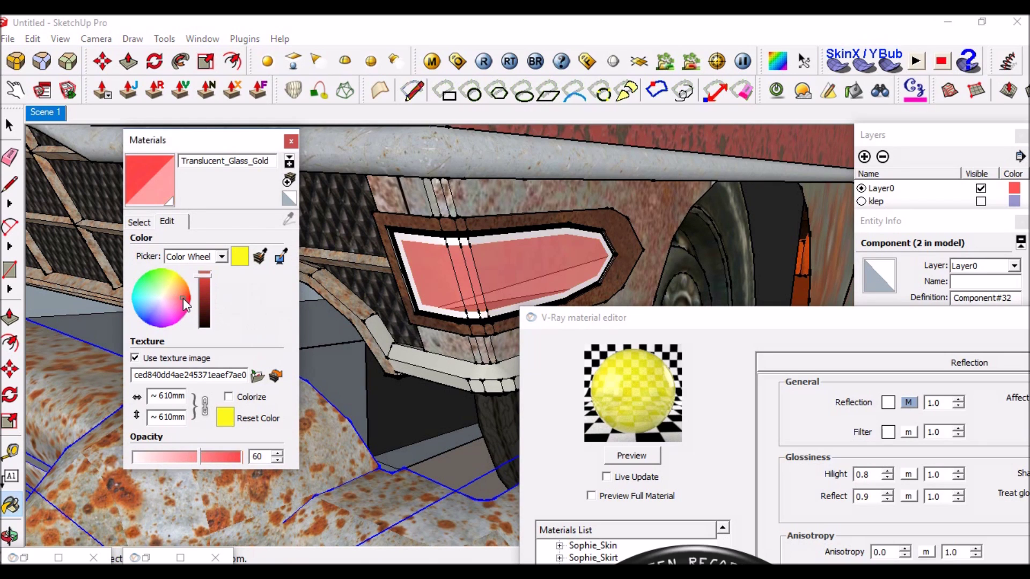
Remove the texture image from Translucent_Glass_Gold and re-render its preview.
{"action": "left_click_drag", "start_coordinate": [622, 326], "coordinate": [562, 413]}
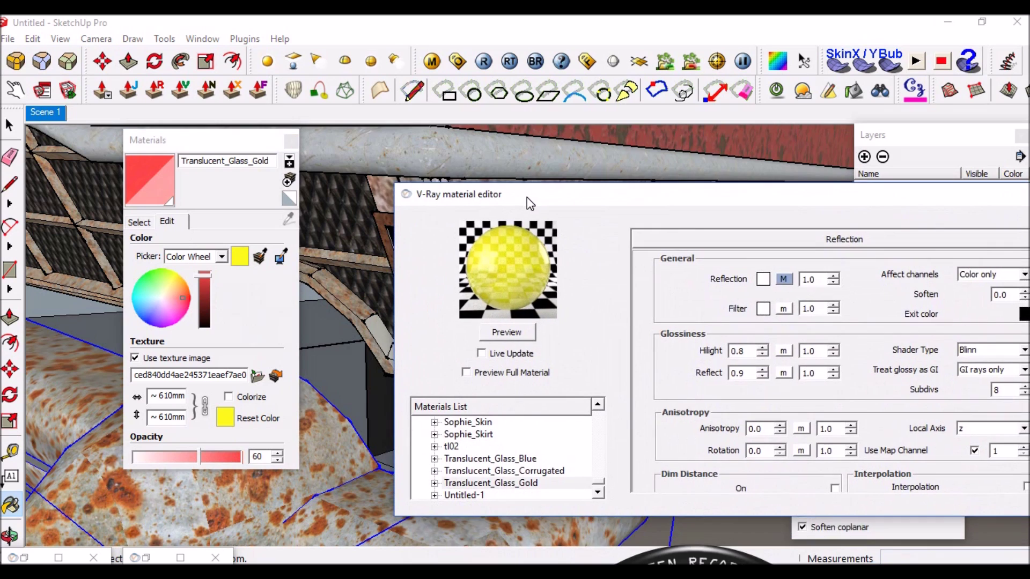
{"action": "left_click_drag", "start_coordinate": [515, 404], "coordinate": [458, 255]}
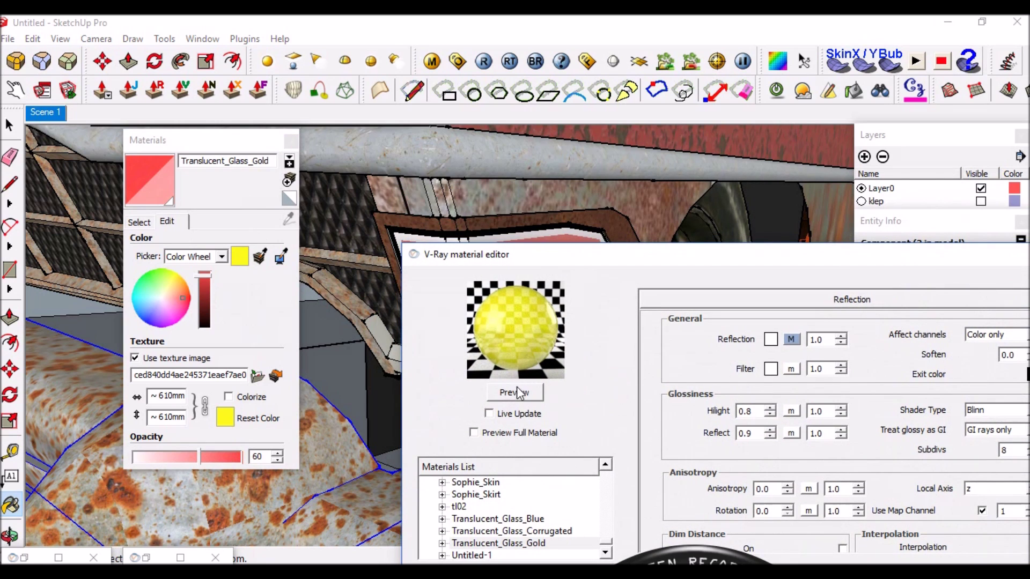
{"action": "left_click", "coordinate": [516, 393]}
{"action": "left_click", "coordinate": [135, 358]}
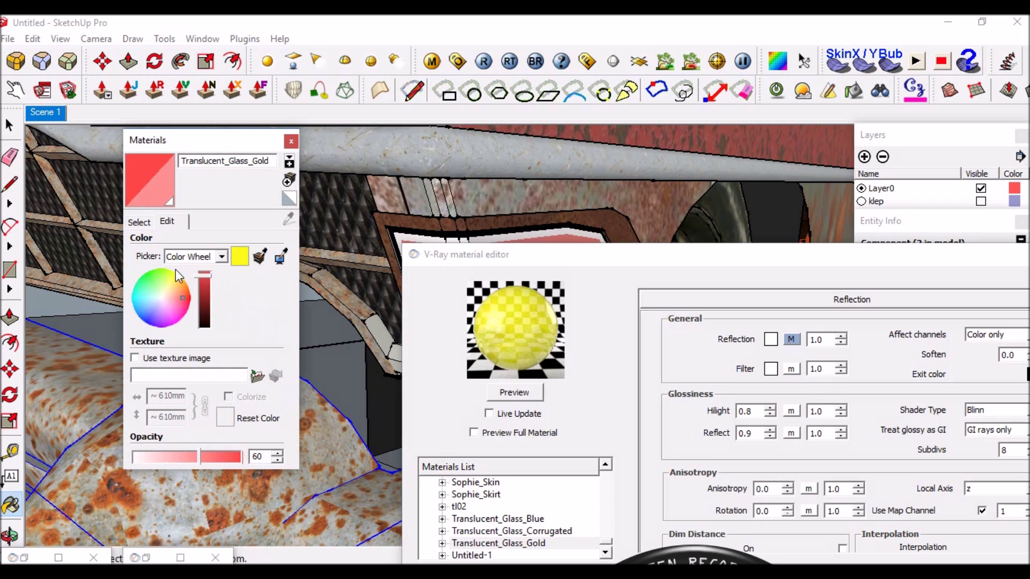
{"action": "left_click", "coordinate": [510, 396]}
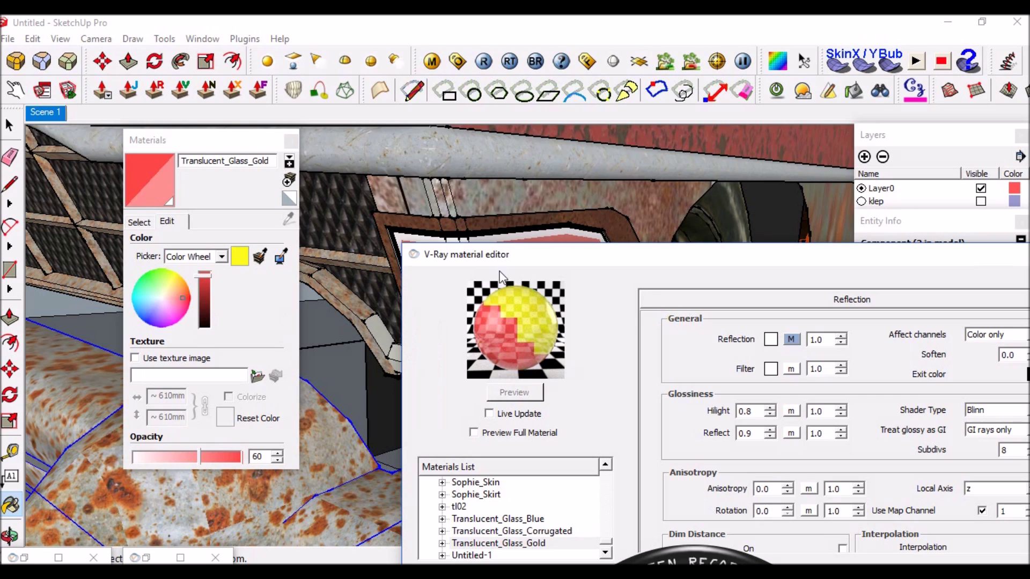
Recolour the indicator glass deep orange and close the V-Ray editor.
{"action": "left_click_drag", "start_coordinate": [523, 271], "coordinate": [526, 342]}
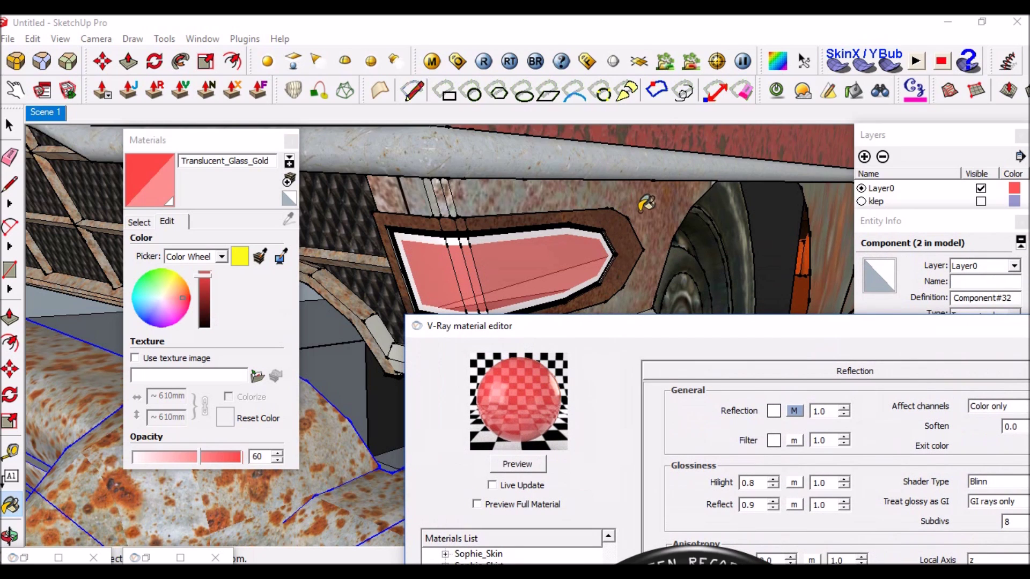
{"action": "scroll", "coordinate": [650, 185], "scroll_direction": "up", "scroll_amount": 1}
{"action": "scroll", "coordinate": [646, 208], "scroll_direction": "up", "scroll_amount": 2}
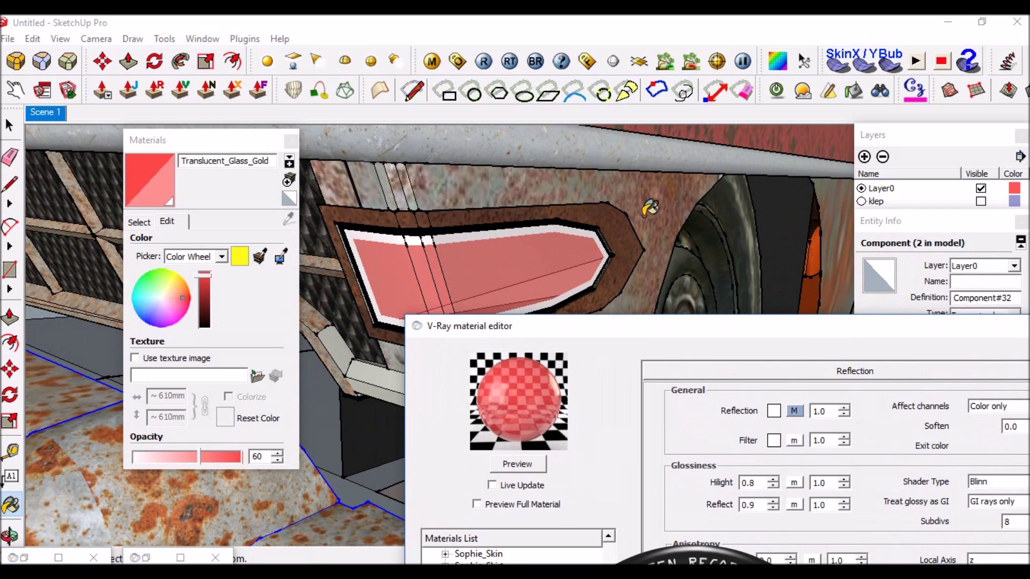
{"action": "scroll", "coordinate": [655, 204], "scroll_direction": "down", "scroll_amount": 1}
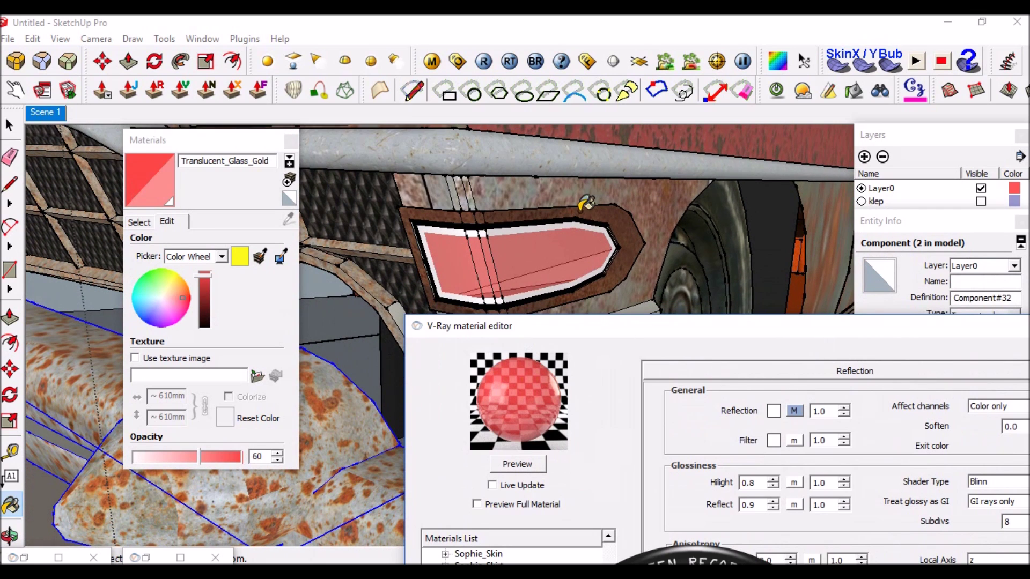
{"action": "scroll", "coordinate": [587, 199], "scroll_direction": "down", "scroll_amount": 1}
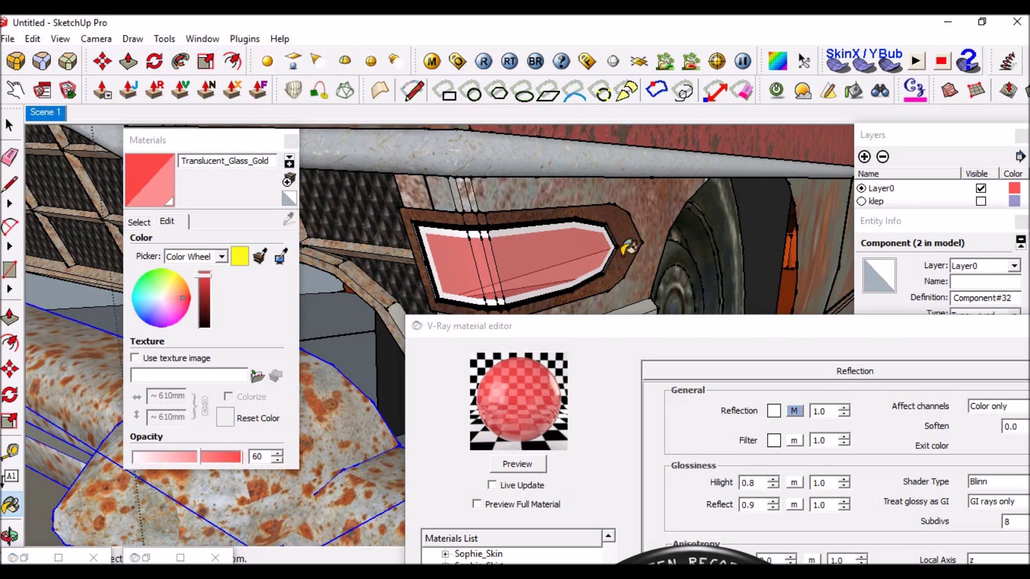
{"action": "scroll", "coordinate": [625, 257], "scroll_direction": "up", "scroll_amount": 1}
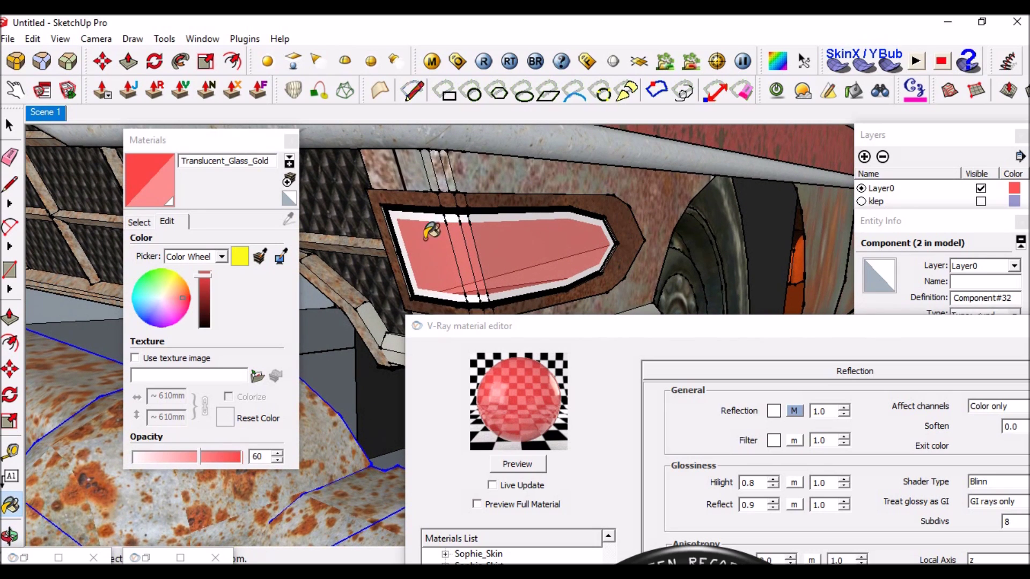
{"action": "left_click", "coordinate": [177, 290]}
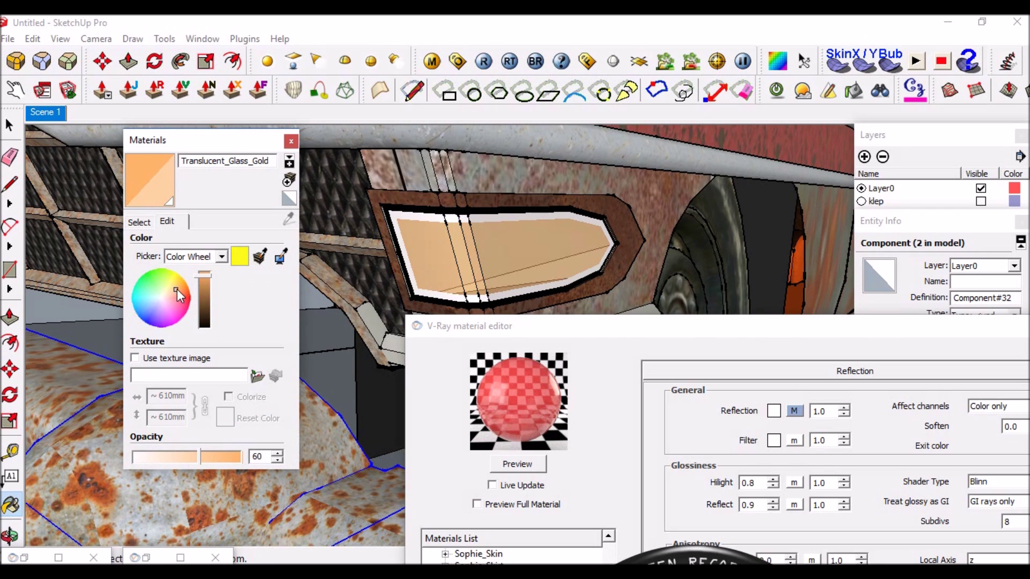
{"action": "left_click_drag", "start_coordinate": [178, 289], "coordinate": [187, 286]}
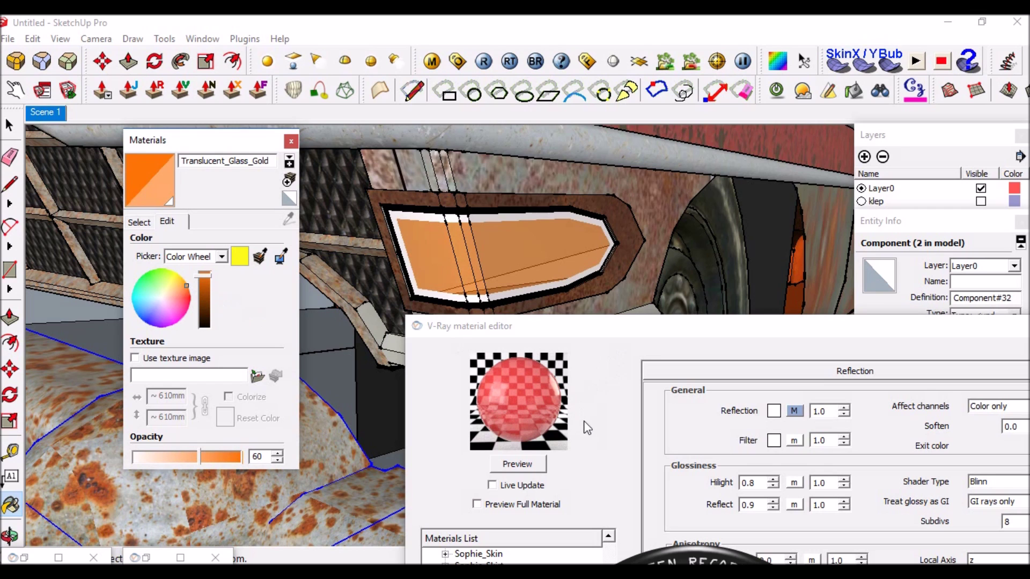
{"action": "left_click_drag", "start_coordinate": [786, 330], "coordinate": [678, 218]}
{"action": "left_click", "coordinate": [988, 218]}
{"action": "mouse_move", "coordinate": [751, 252]}
{"action": "middle_mouse_down"}
{"action": "mouse_move", "coordinate": [547, 300]}
{"action": "mouse_move", "coordinate": [552, 334]}
{"action": "middle_mouse_up"}
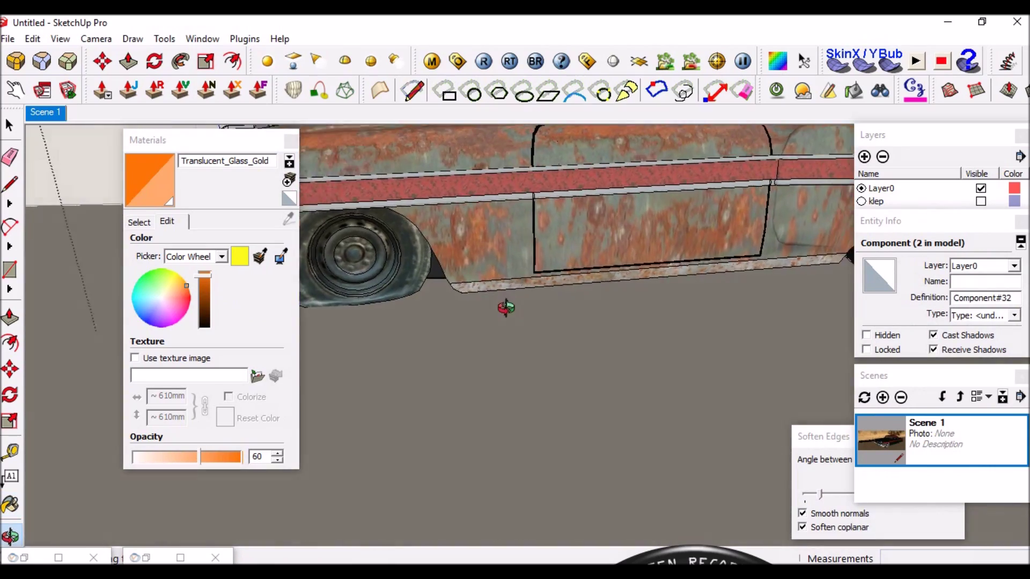
Zoom to the grille emblem and open layer options for 59_painted dirty metal texture-seamless.
{"action": "scroll", "coordinate": [552, 333], "scroll_direction": "up", "scroll_amount": 3}
{"action": "scroll", "coordinate": [553, 334], "scroll_direction": "up", "scroll_amount": 3}
{"action": "scroll", "coordinate": [552, 334], "scroll_direction": "up", "scroll_amount": 1}
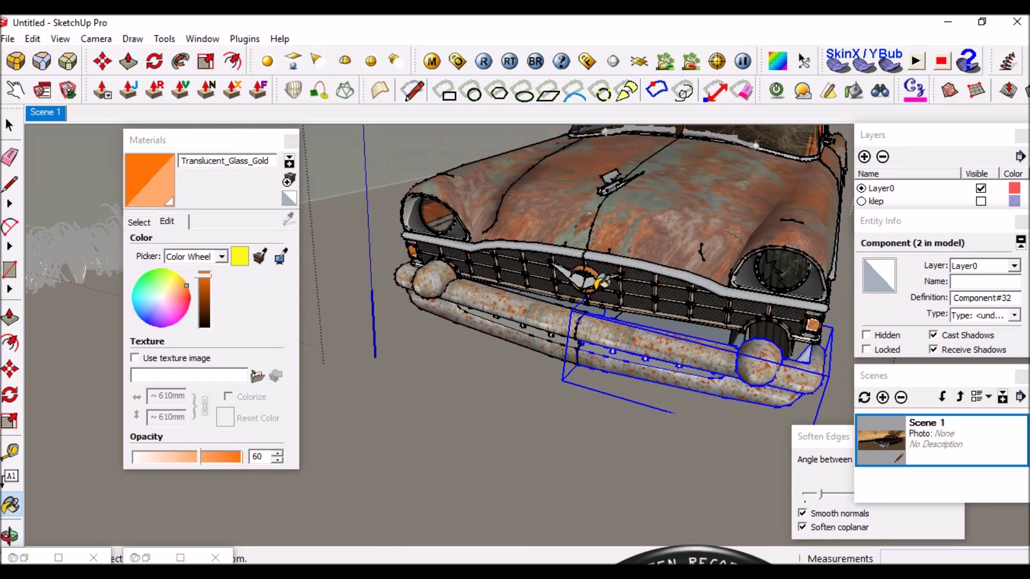
{"action": "scroll", "coordinate": [598, 282], "scroll_direction": "up", "scroll_amount": 2}
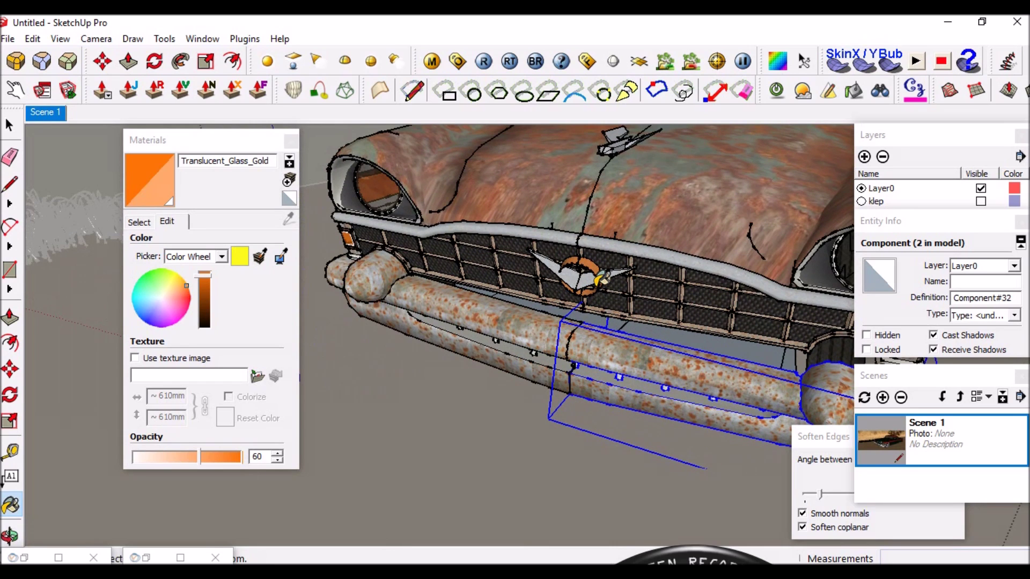
{"action": "scroll", "coordinate": [601, 277], "scroll_direction": "up", "scroll_amount": 3}
{"action": "scroll", "coordinate": [602, 278], "scroll_direction": "up", "scroll_amount": 3}
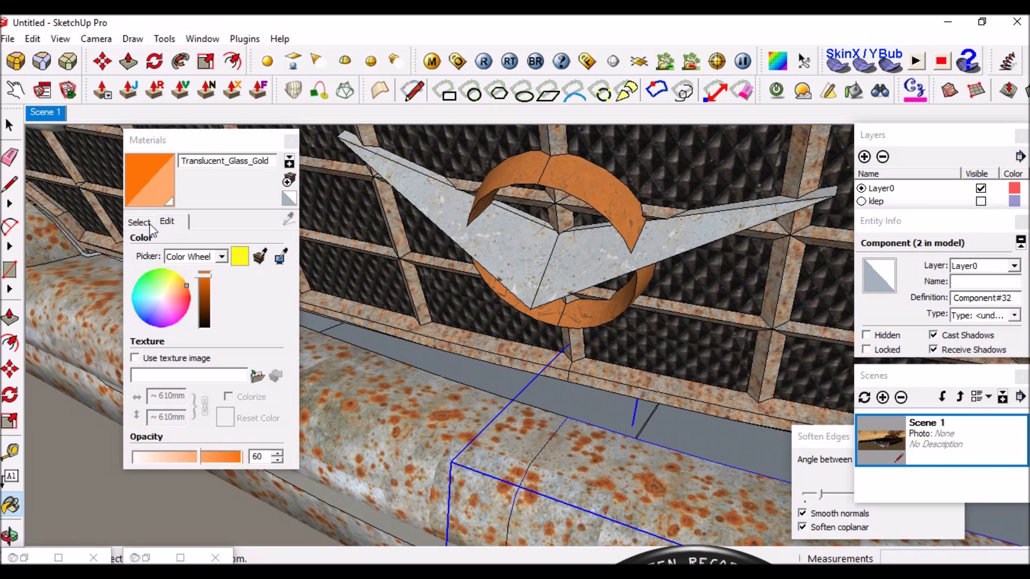
{"action": "left_click", "coordinate": [141, 222]}
{"action": "left_click", "coordinate": [431, 61]}
{"action": "right_click", "coordinate": [426, 446]}
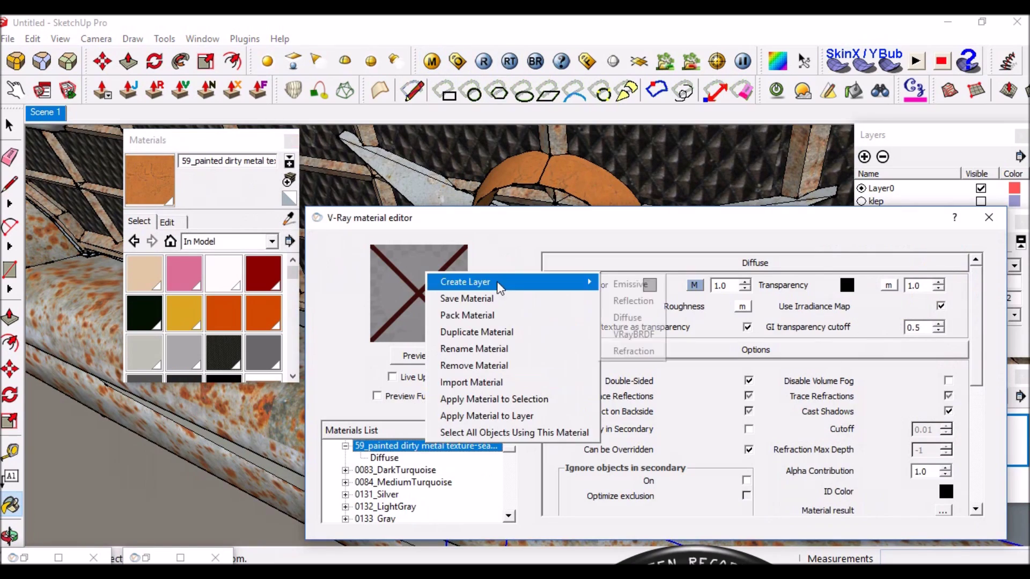
Add a reflection layer to the painted dirty metal material.
{"action": "left_click", "coordinate": [633, 301]}
{"action": "left_click_drag", "start_coordinate": [649, 225], "coordinate": [609, 335]}
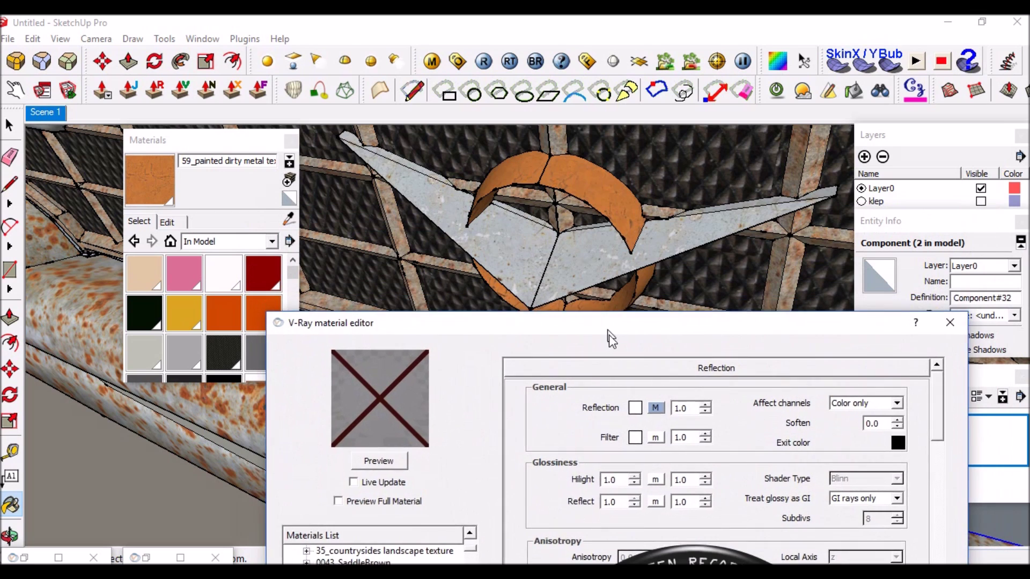
{"action": "mouse_move", "coordinate": [617, 328]}
{"action": "left_mouse_down"}
{"action": "mouse_move", "coordinate": [628, 371]}
{"action": "mouse_move", "coordinate": [658, 278]}
{"action": "left_mouse_up"}
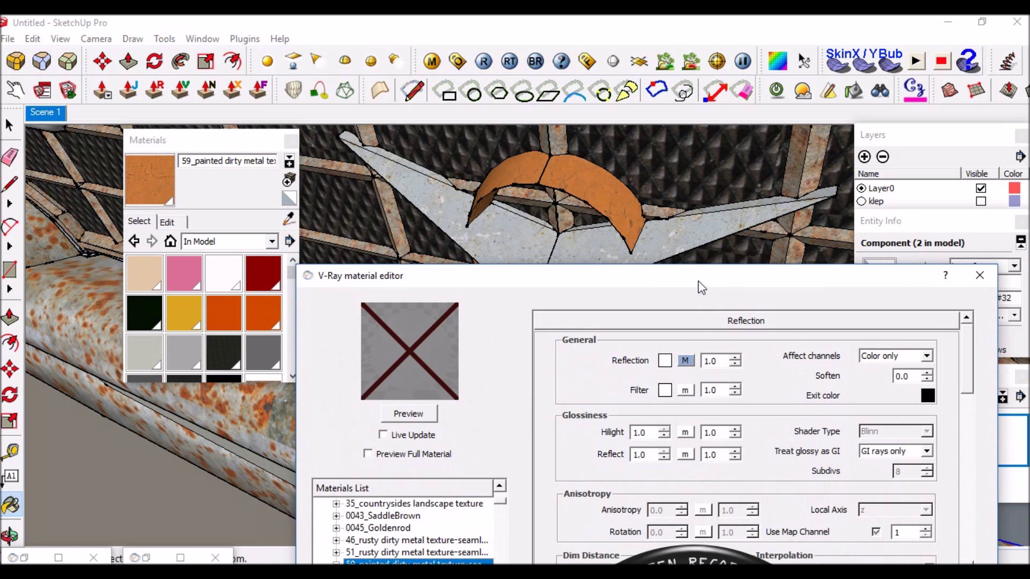
{"action": "left_click_drag", "start_coordinate": [696, 280], "coordinate": [698, 259]}
Set the reflection's Fresnel texture IOR to 8 and confirm it.
{"action": "left_click", "coordinate": [688, 340]}
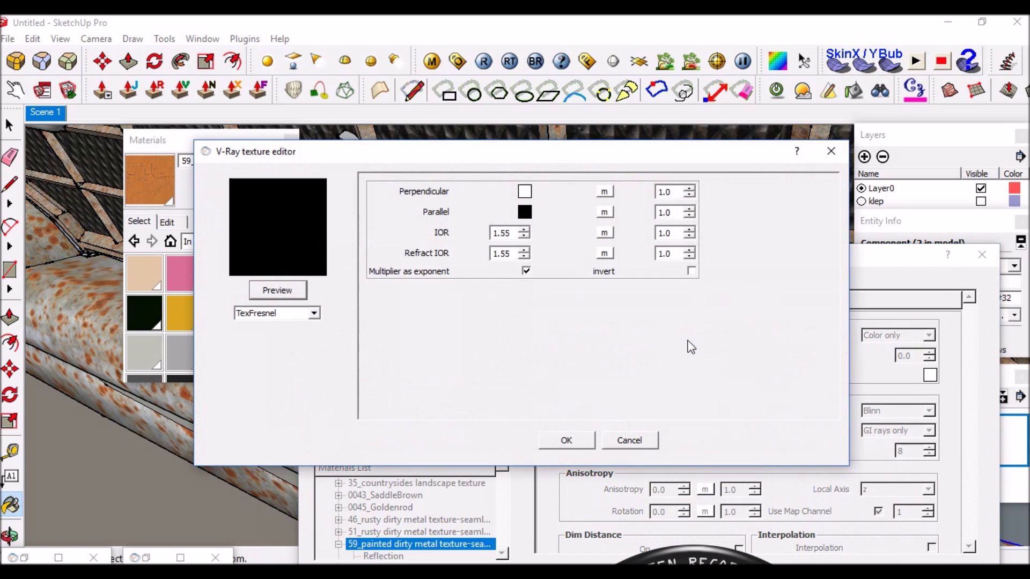
{"action": "left_click_drag", "start_coordinate": [513, 237], "coordinate": [476, 241]}
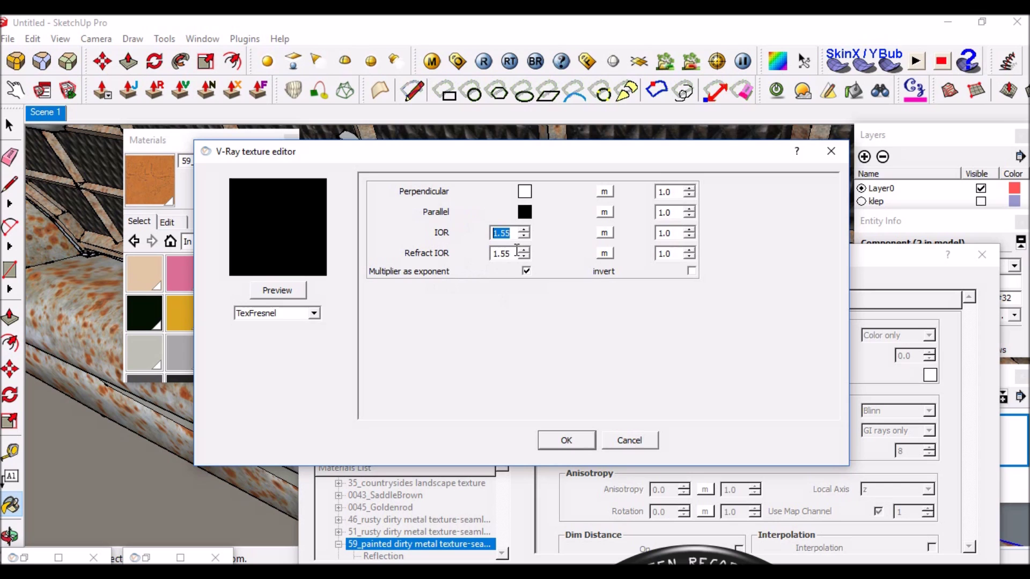
{"action": "type", "text": "8"}
{"action": "left_click_drag", "start_coordinate": [516, 253], "coordinate": [470, 266]}
{"action": "left_click", "coordinate": [566, 440]}
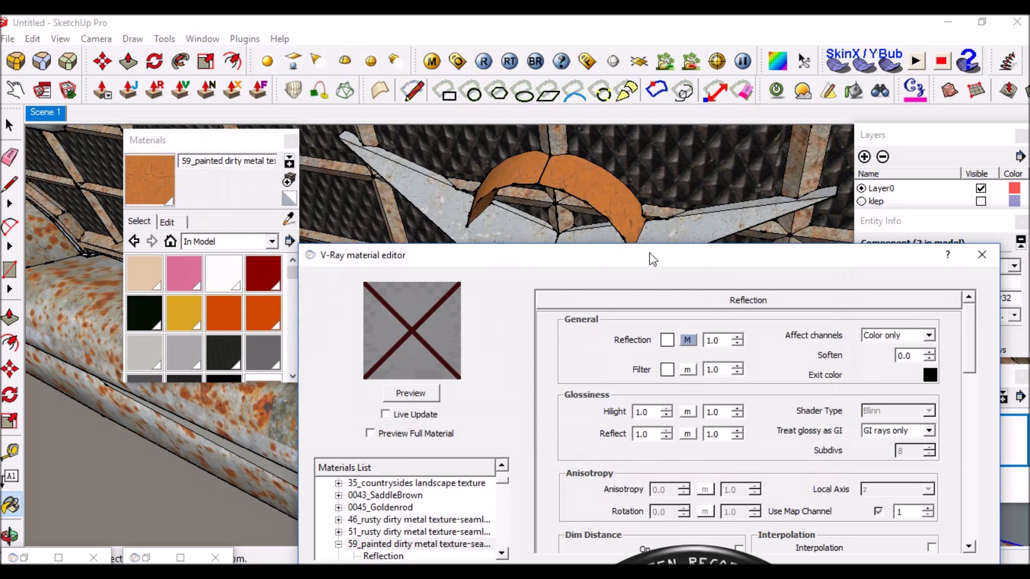
{"action": "left_click_drag", "start_coordinate": [642, 256], "coordinate": [671, 184]}
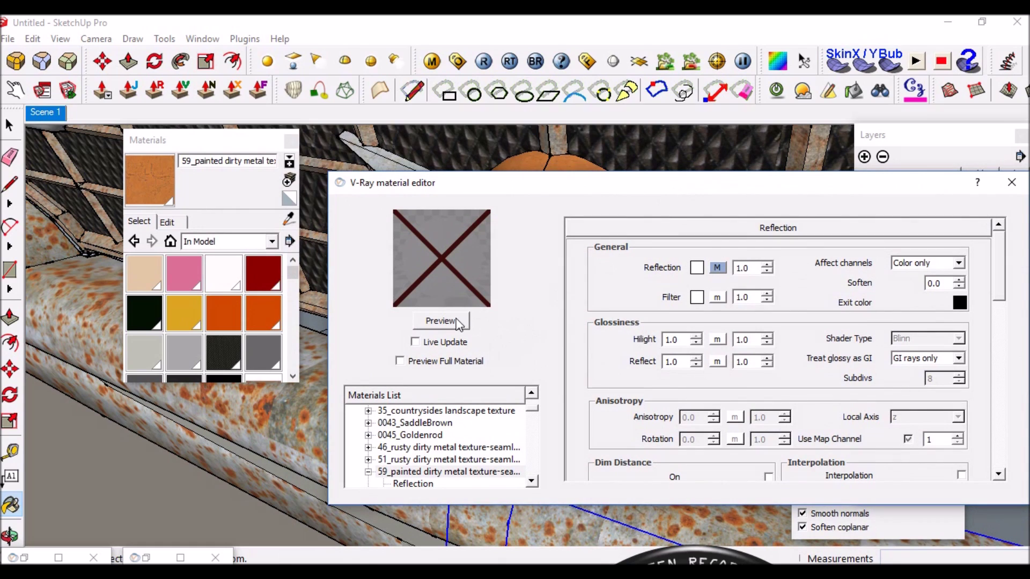
Give the reflection an orange filter colour and refresh the material preview.
{"action": "left_click", "coordinate": [447, 323]}
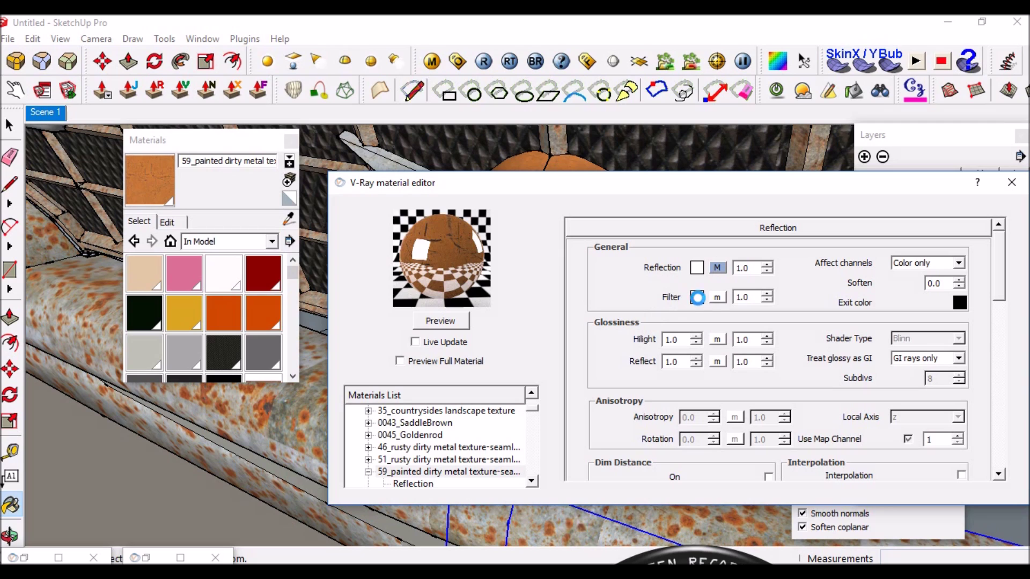
{"action": "left_click", "coordinate": [697, 298]}
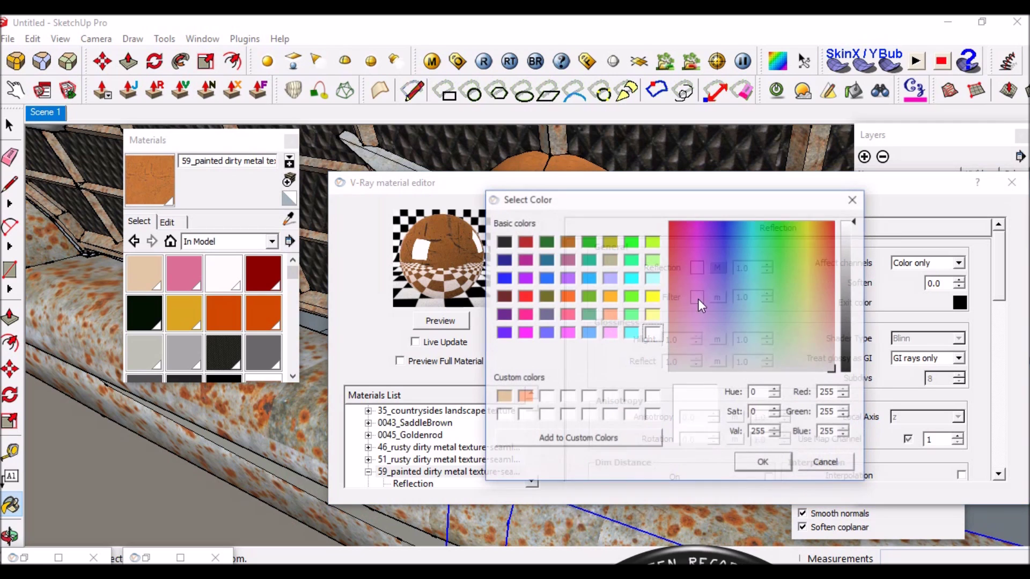
{"action": "left_click", "coordinate": [610, 297]}
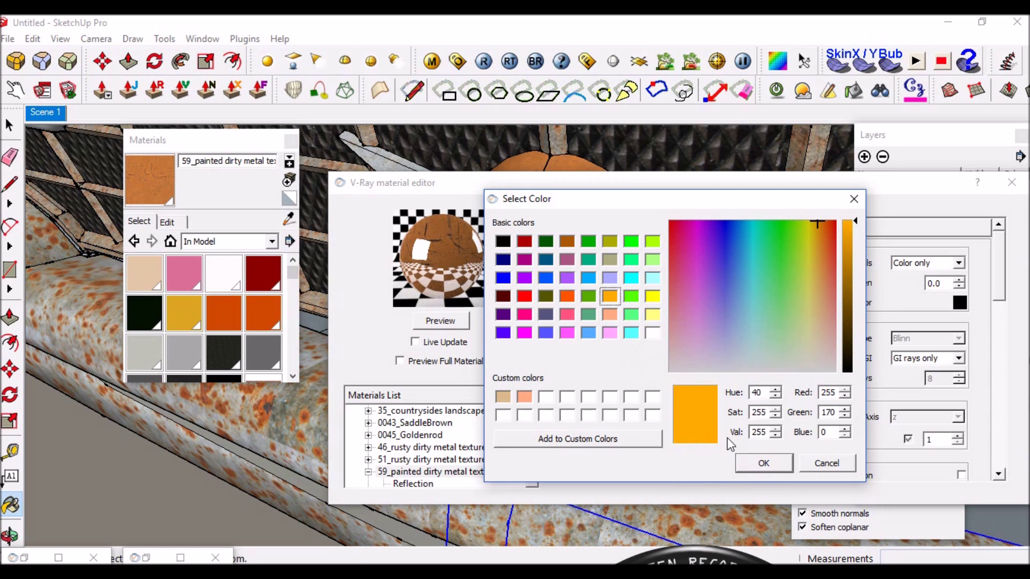
{"action": "left_click", "coordinate": [762, 467]}
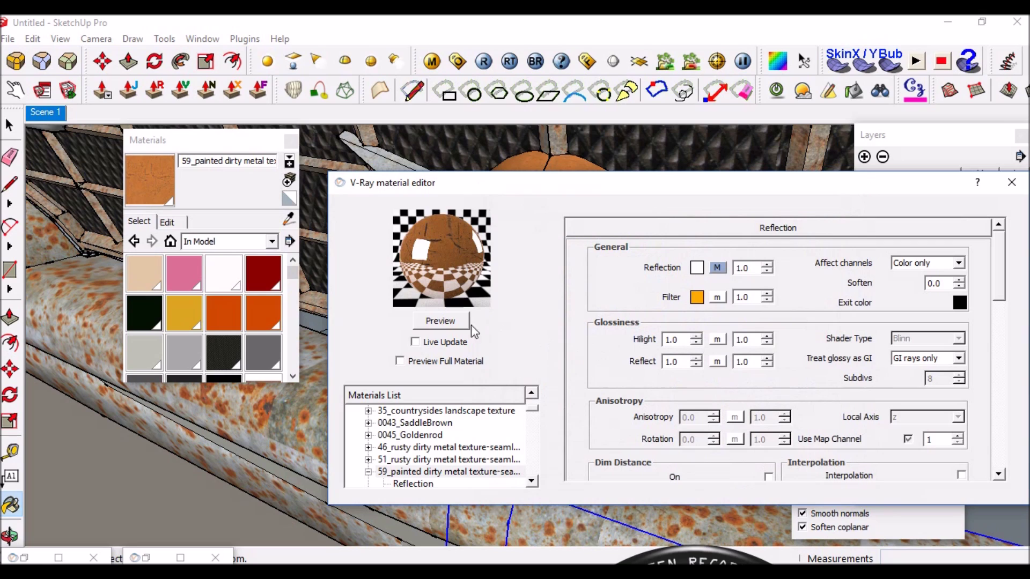
{"action": "left_click", "coordinate": [439, 321]}
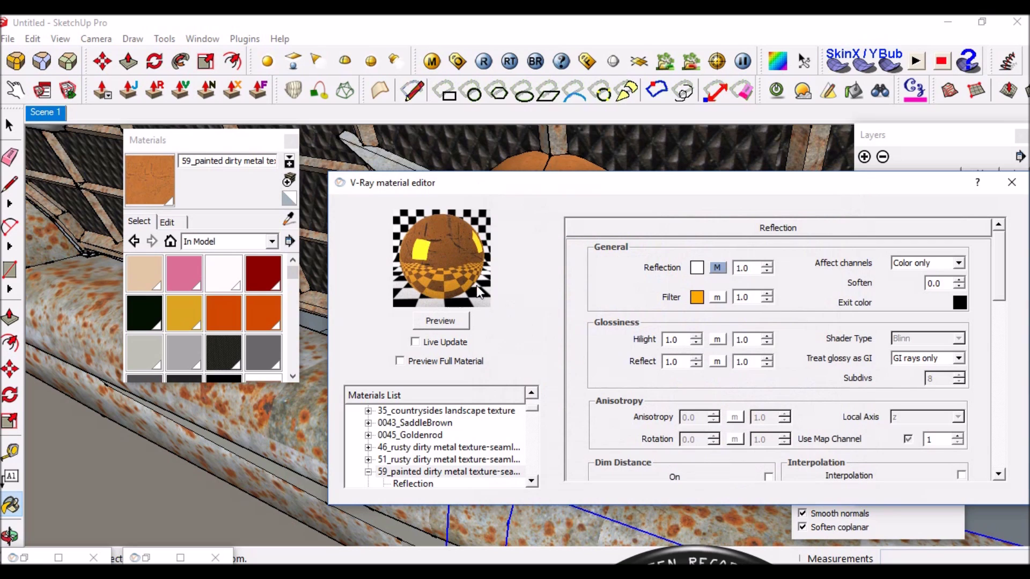
Set reflection glossiness to 0.9 and highlight glossiness to 0.95.
{"action": "left_click_drag", "start_coordinate": [683, 368], "coordinate": [647, 369]}
{"action": "key", "text": "shift+Tab"}
{"action": "type", "text": "95"}
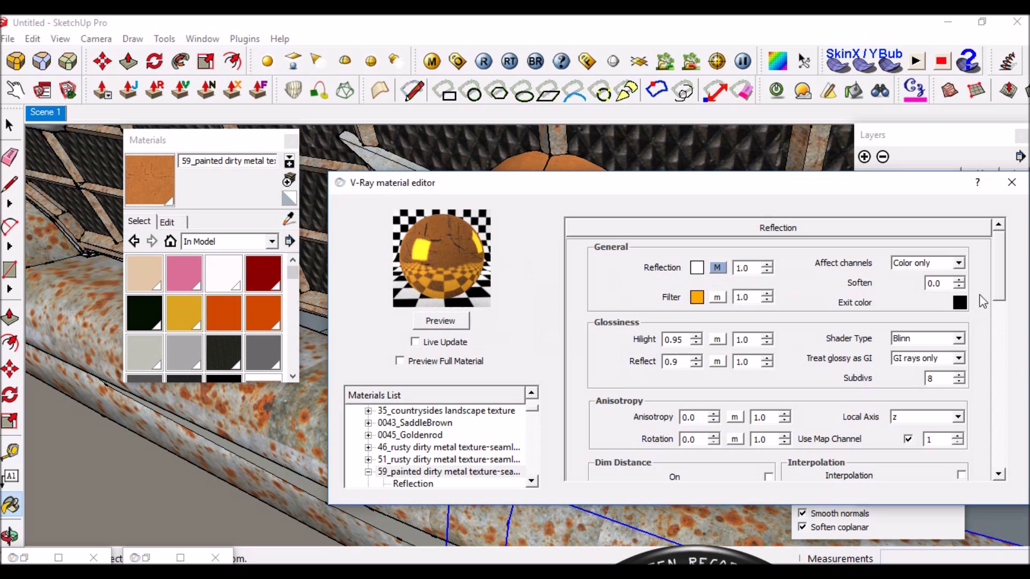
{"action": "left_click_drag", "start_coordinate": [998, 276], "coordinate": [998, 427]}
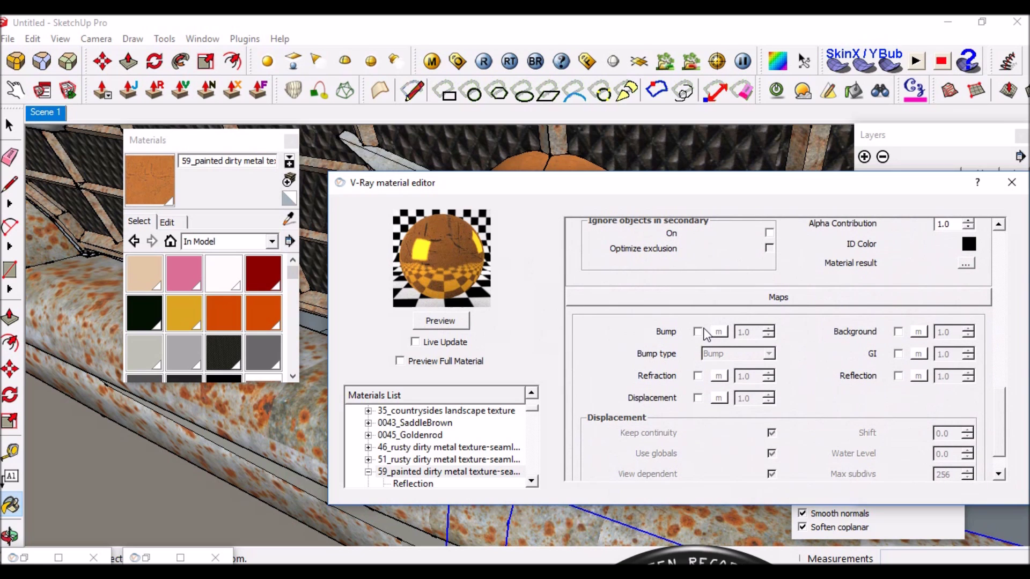
Enable Bump with a TexBitmap of 59_painted dirty metal texture-seamless.jpg.
{"action": "left_click", "coordinate": [698, 332]}
{"action": "left_click", "coordinate": [719, 332]}
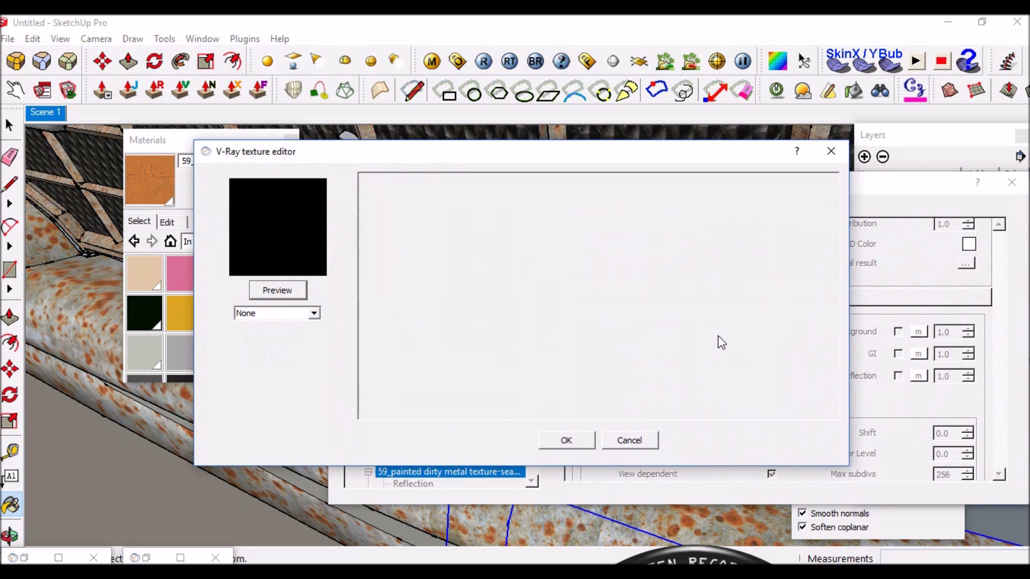
{"action": "left_click", "coordinate": [312, 313]}
{"action": "left_click", "coordinate": [263, 369]}
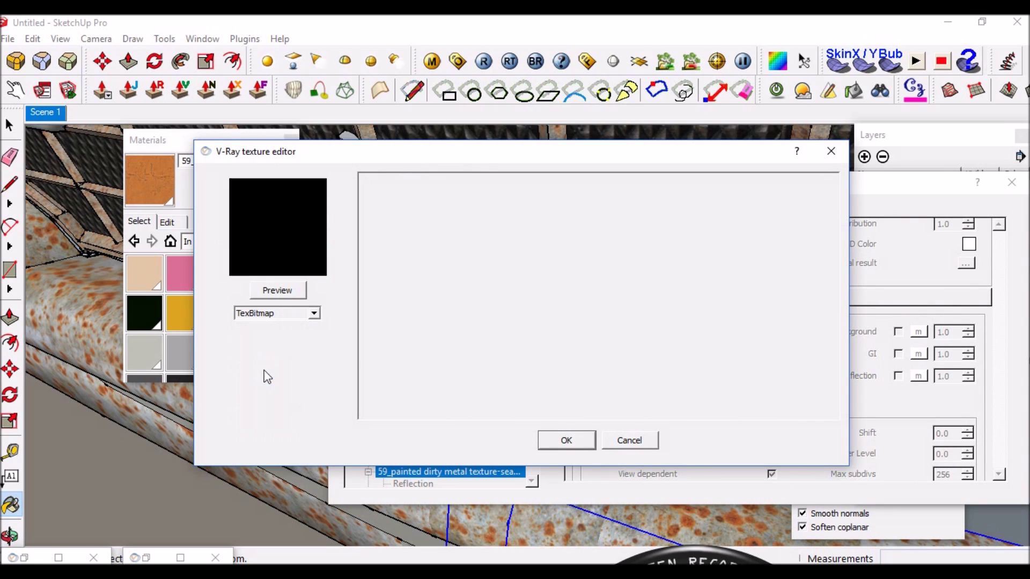
{"action": "scroll", "coordinate": [554, 236], "scroll_direction": "down", "scroll_amount": 2}
{"action": "scroll", "coordinate": [554, 236], "scroll_direction": "down", "scroll_amount": 2}
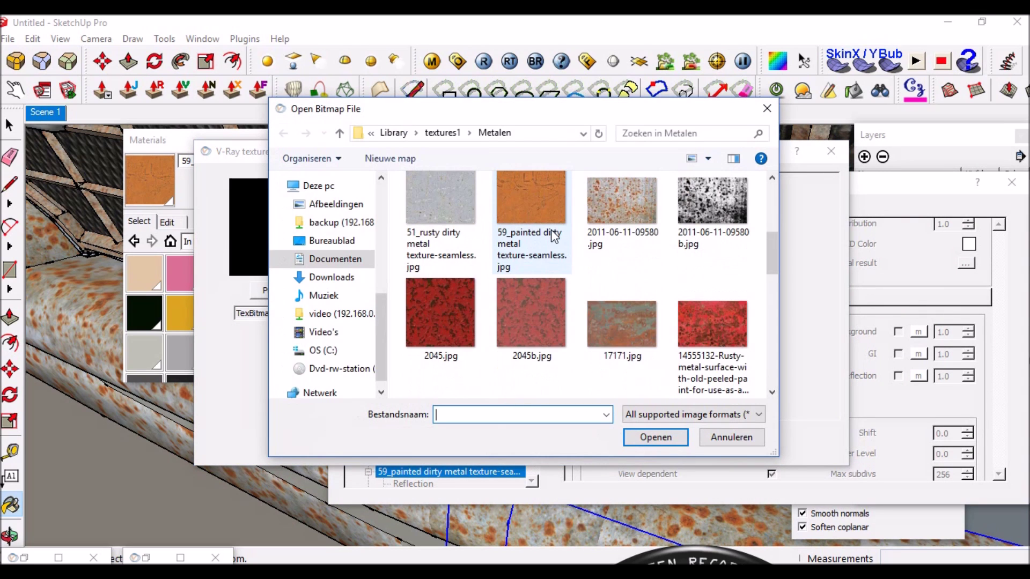
{"action": "left_click", "coordinate": [554, 236]}
{"action": "left_click", "coordinate": [643, 439]}
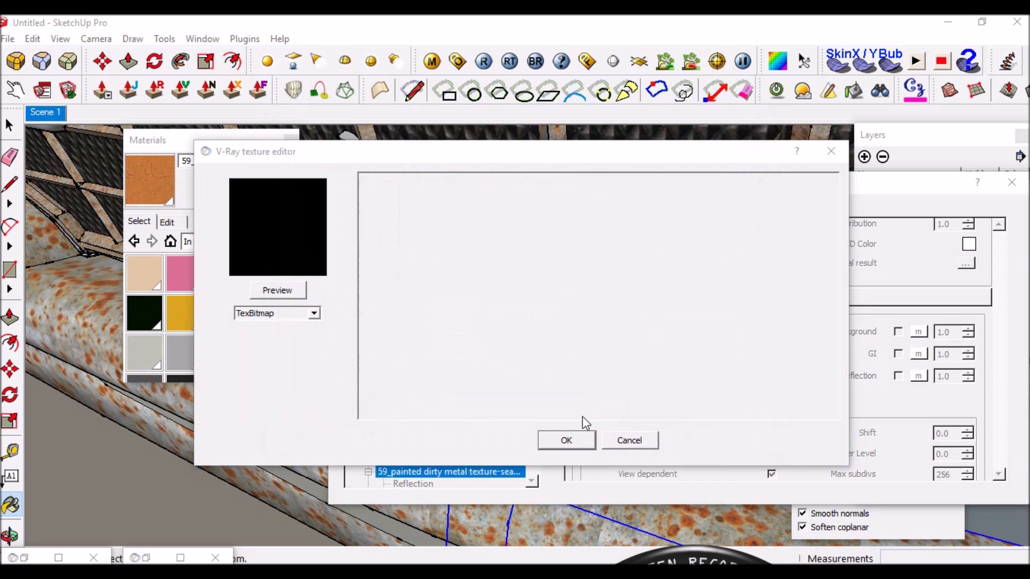
{"action": "left_click", "coordinate": [567, 441]}
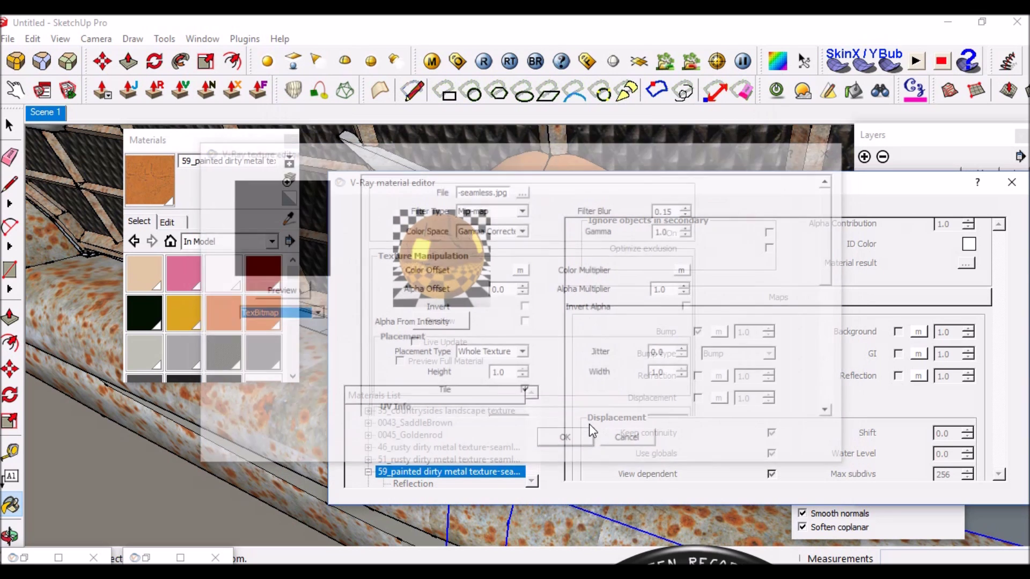
Set the bump amount to 0.4.
{"action": "left_click_drag", "start_coordinate": [754, 333], "coordinate": [729, 336]}
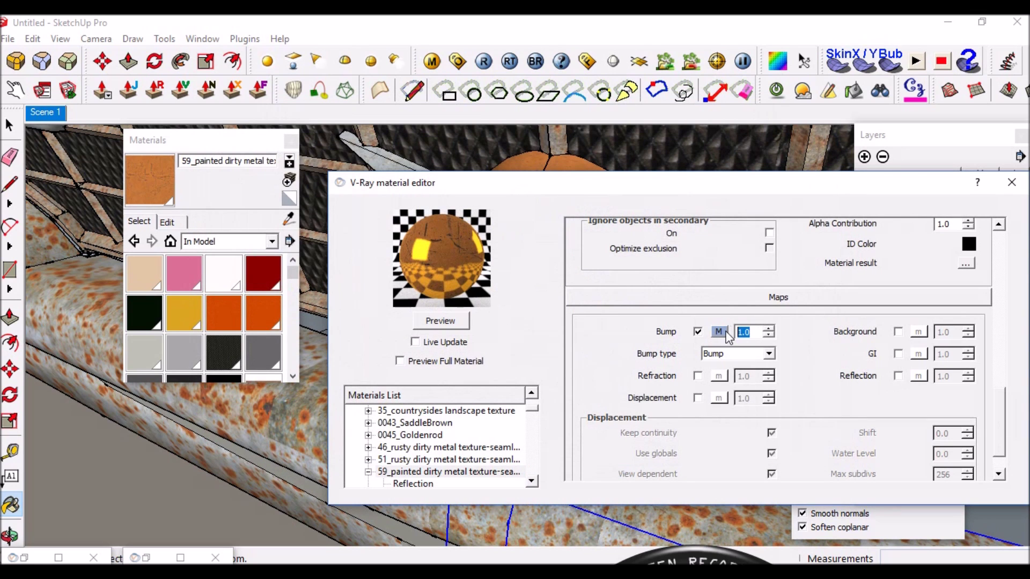
{"action": "type", "text": ".5"}
{"action": "key", "text": "BackSpace"}
{"action": "type", "text": "4"}
{"action": "left_click", "coordinate": [447, 326]}
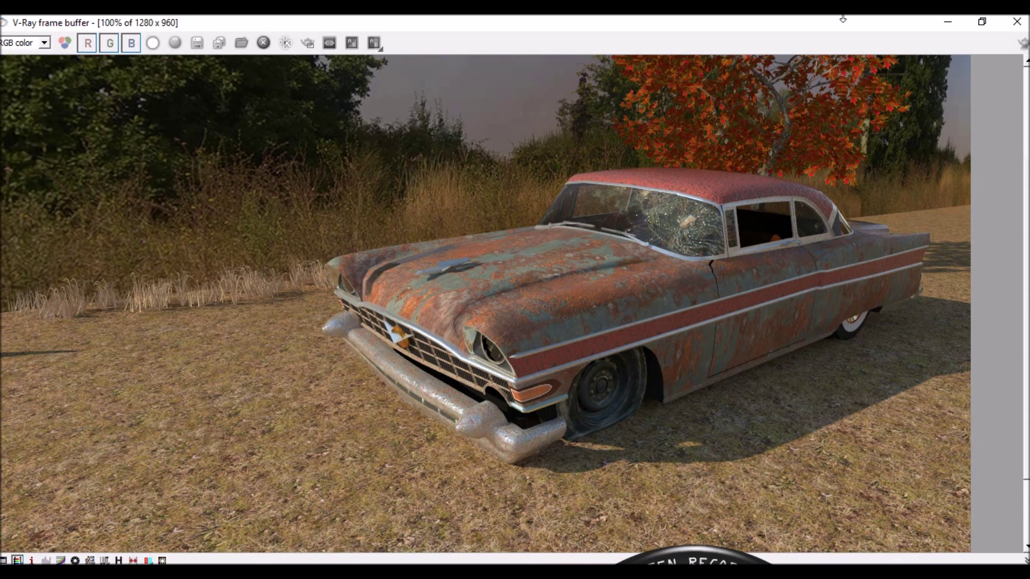
Minimize the V-Ray frame buffer after the rusty car render finishes.
{"action": "left_click", "coordinate": [947, 21]}
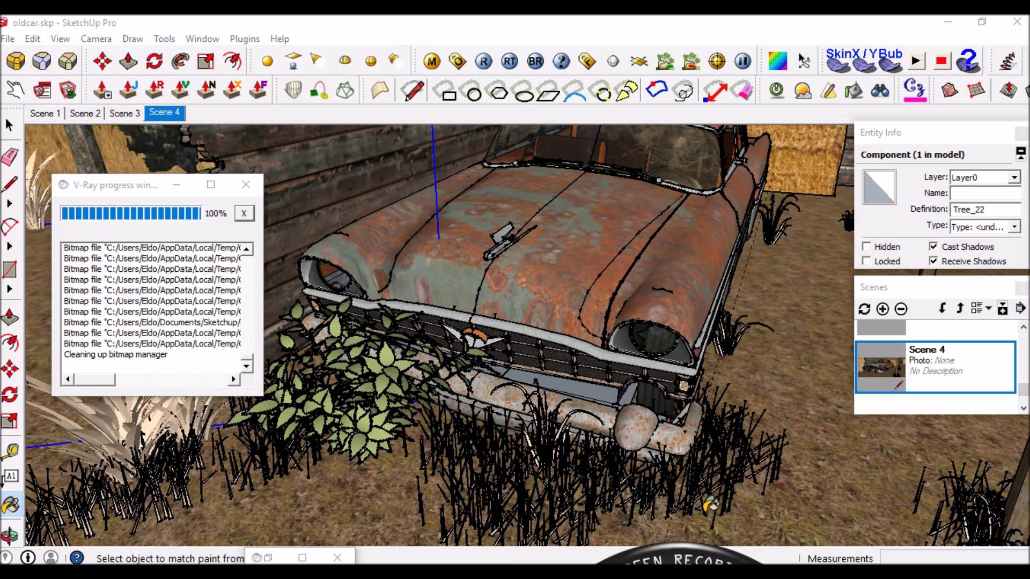
Orbit and zoom around the rusty car under the shed.
{"action": "mouse_move", "coordinate": [664, 329]}
{"action": "middle_mouse_down"}
{"action": "mouse_move", "coordinate": [599, 248]}
{"action": "mouse_move", "coordinate": [499, 278]}
{"action": "mouse_move", "coordinate": [519, 188]}
{"action": "mouse_move", "coordinate": [543, 195]}
{"action": "middle_mouse_up"}
{"action": "key", "text": "b"}
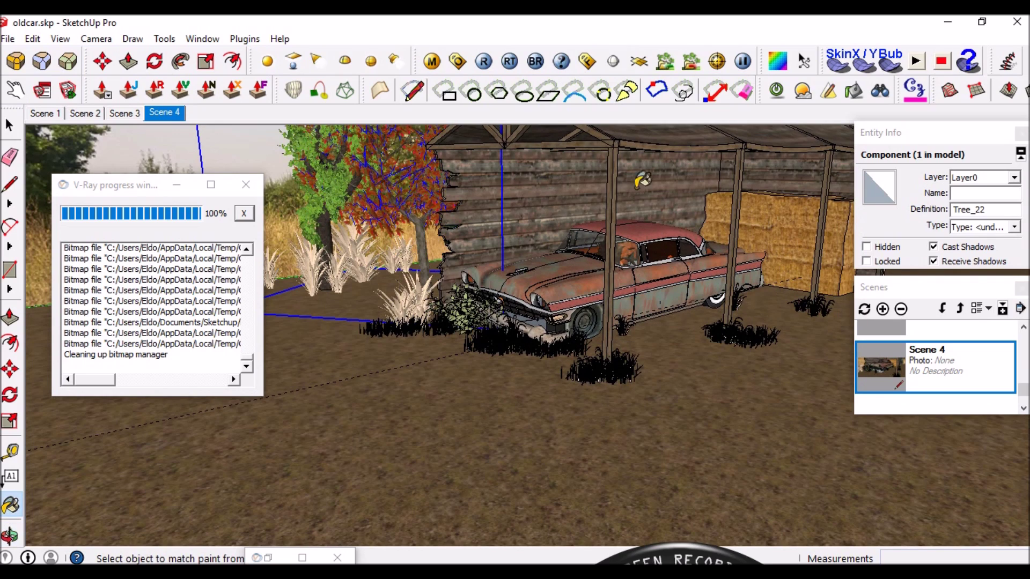
{"action": "mouse_move", "coordinate": [590, 168]}
{"action": "middle_mouse_down"}
{"action": "mouse_move", "coordinate": [547, 182]}
{"action": "mouse_move", "coordinate": [453, 177]}
{"action": "middle_mouse_up"}
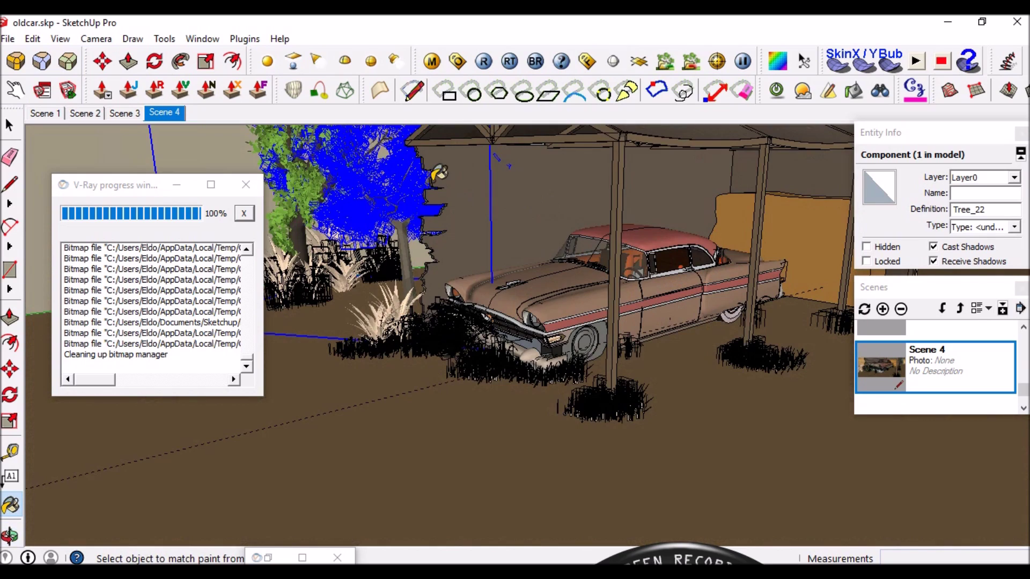
{"action": "scroll", "coordinate": [454, 177], "scroll_direction": "up", "scroll_amount": 2}
{"action": "scroll", "coordinate": [455, 161], "scroll_direction": "up", "scroll_amount": 3}
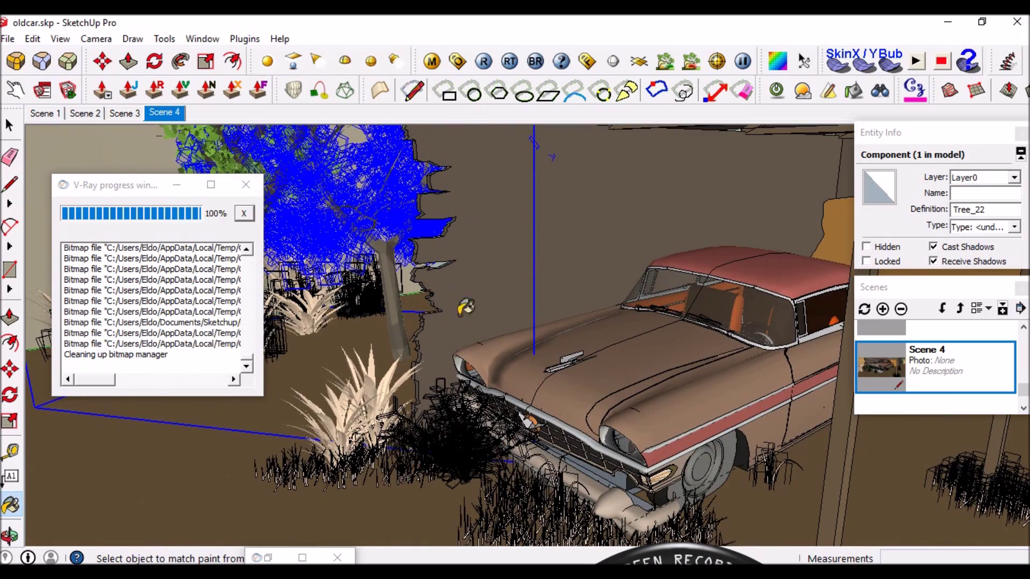
{"action": "middle_click_drag", "start_coordinate": [472, 276], "coordinate": [439, 256]}
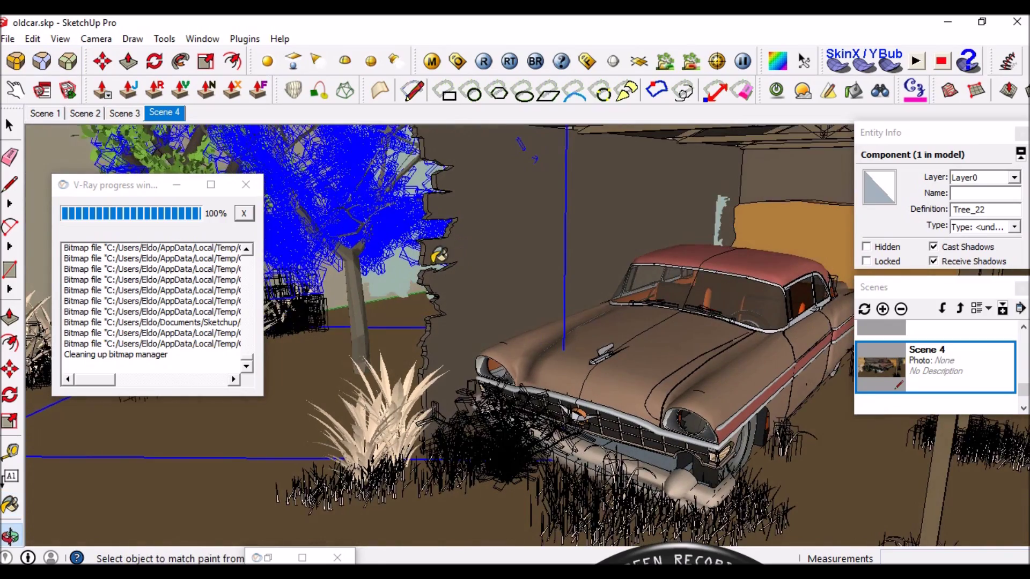
Orbit to frame the wooden carport with the car inside beside the autumn tree.
{"action": "left_click", "coordinate": [10, 205]}
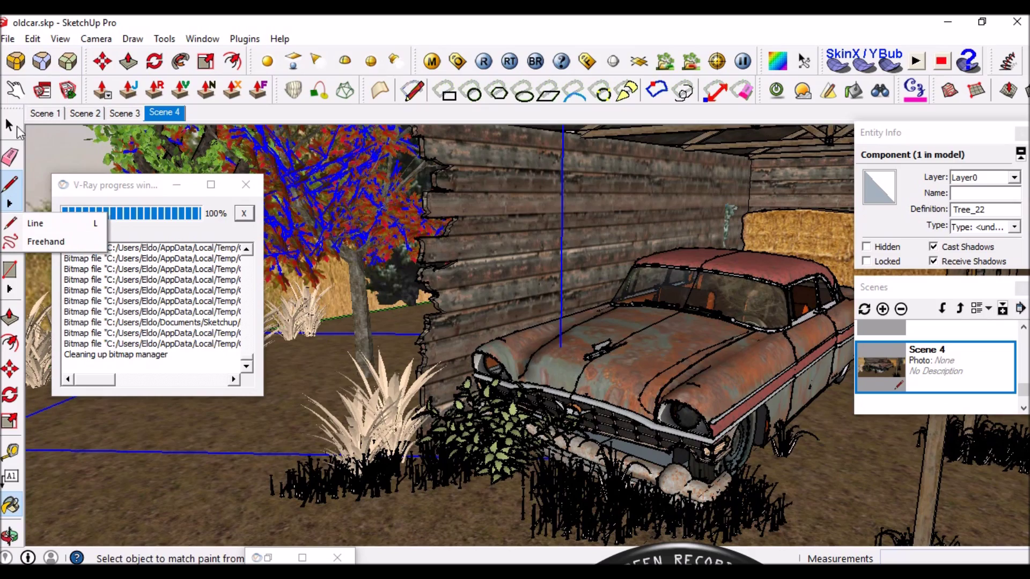
{"action": "key", "text": "space"}
{"action": "key", "text": "o"}
{"action": "mouse_move", "coordinate": [551, 223]}
{"action": "middle_mouse_down"}
{"action": "mouse_move", "coordinate": [531, 248]}
{"action": "mouse_move", "coordinate": [569, 300]}
{"action": "middle_mouse_up"}
{"action": "scroll", "coordinate": [638, 418], "scroll_direction": "down", "scroll_amount": 3}
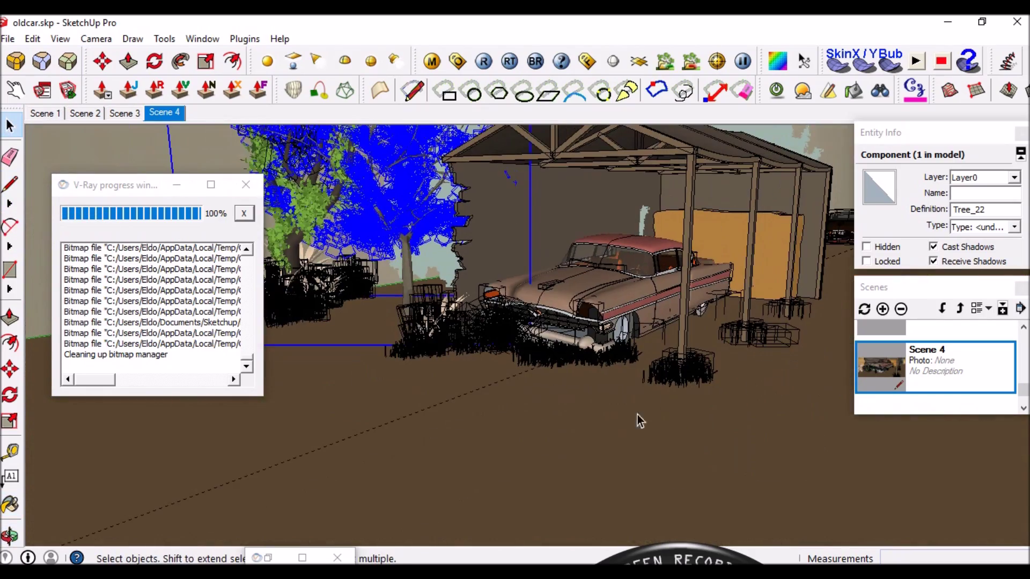
{"action": "middle_click_drag", "start_coordinate": [637, 418], "coordinate": [450, 339]}
{"action": "middle_click_drag", "start_coordinate": [425, 282], "coordinate": [472, 290]}
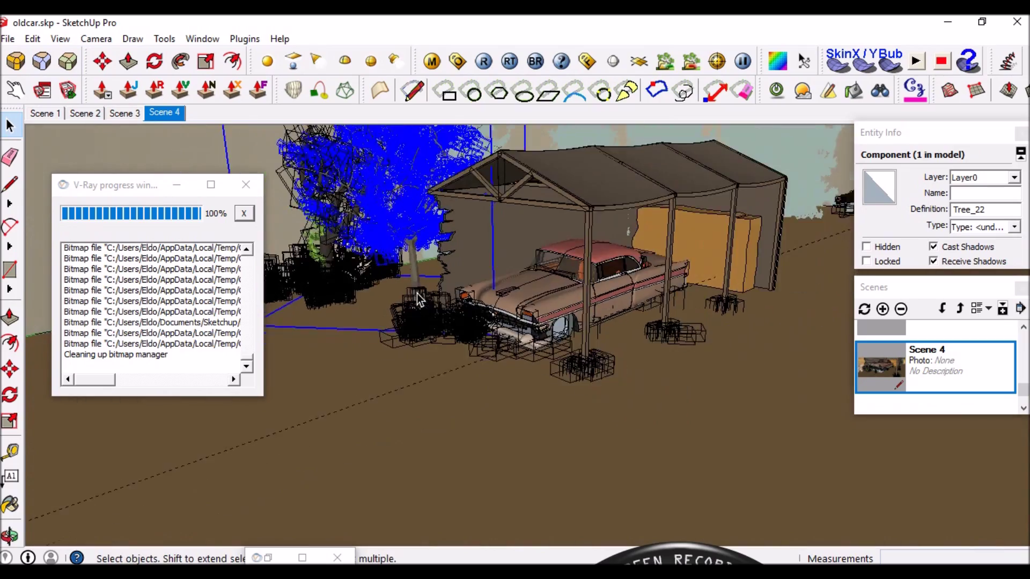
{"action": "scroll", "coordinate": [594, 326], "scroll_direction": "up", "scroll_amount": 3}
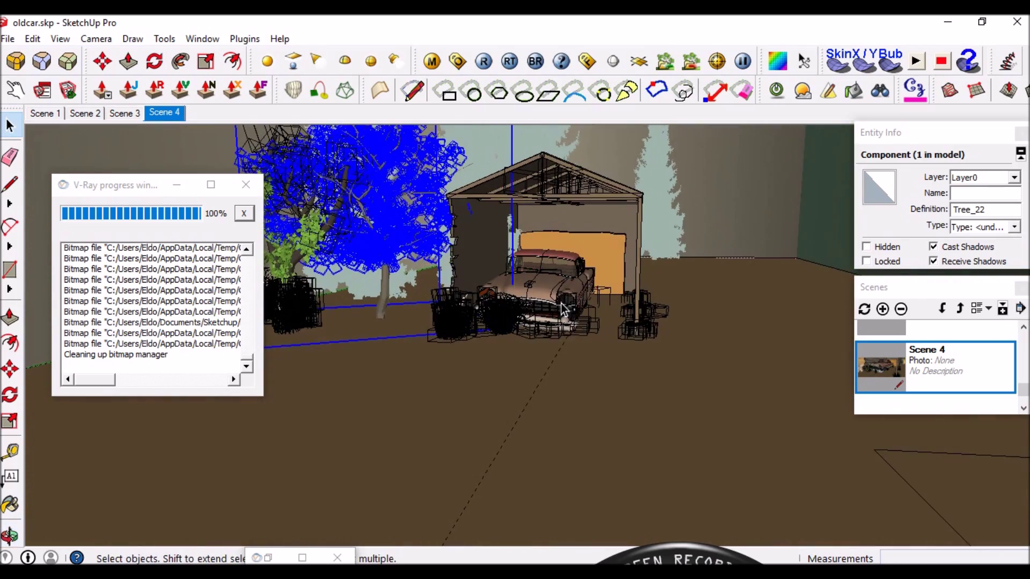
{"action": "middle_click_drag", "start_coordinate": [594, 326], "coordinate": [414, 290]}
{"action": "scroll", "coordinate": [414, 290], "scroll_direction": "up", "scroll_amount": 2}
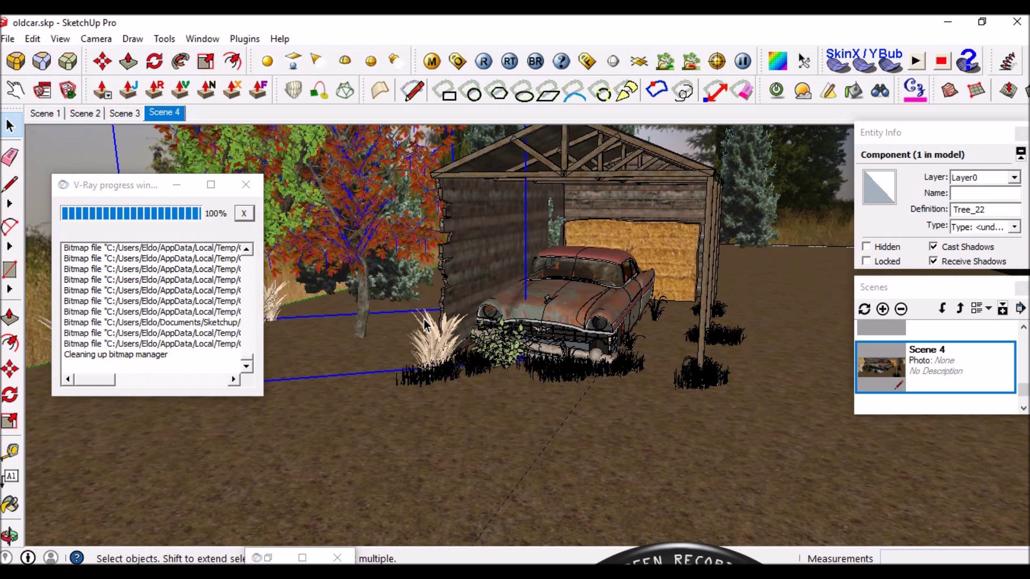
{"action": "scroll", "coordinate": [429, 322], "scroll_direction": "up", "scroll_amount": 1}
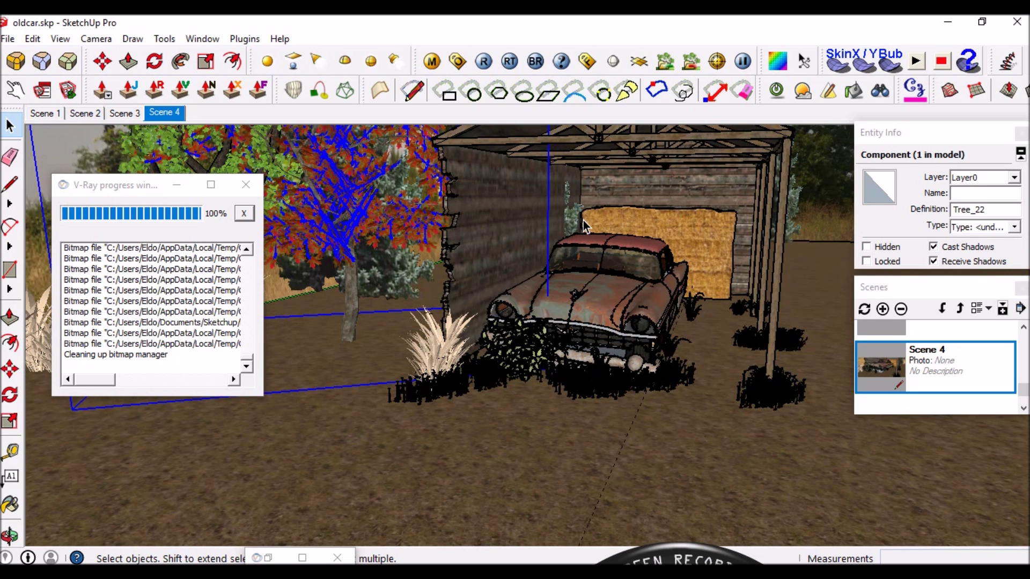